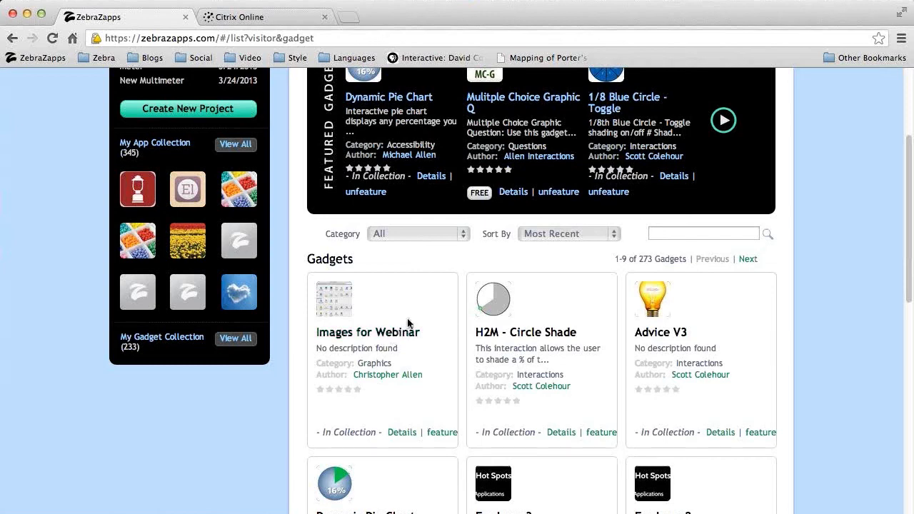
# - Advance the featured gadgets to the set containing the 1/2 Circle Progress Gauge and close the Citrix Online page
pyautogui.scroll(-1, 415, 321)
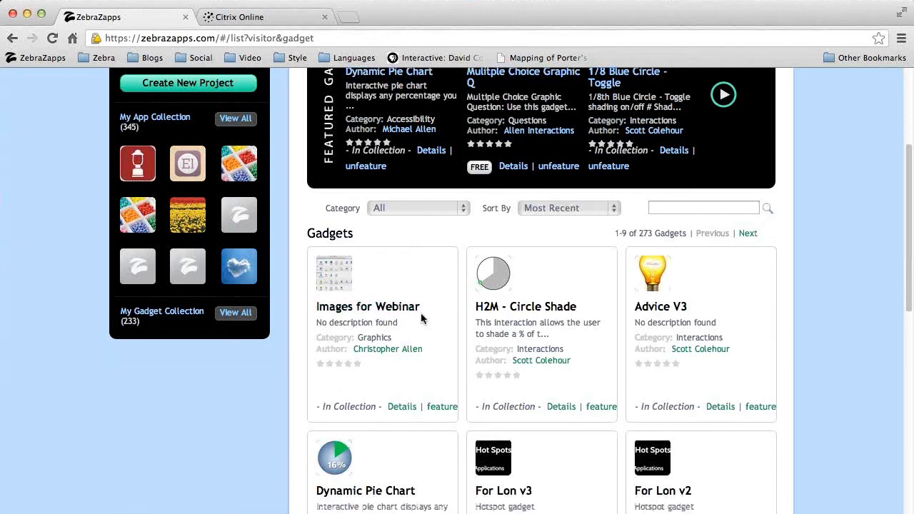
pyautogui.scroll(4, 423, 318)
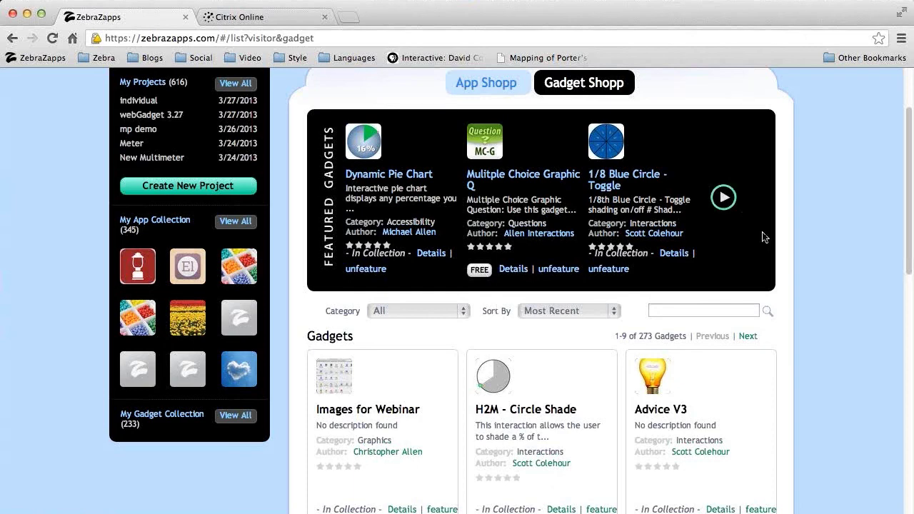
pyautogui.click(724, 197)
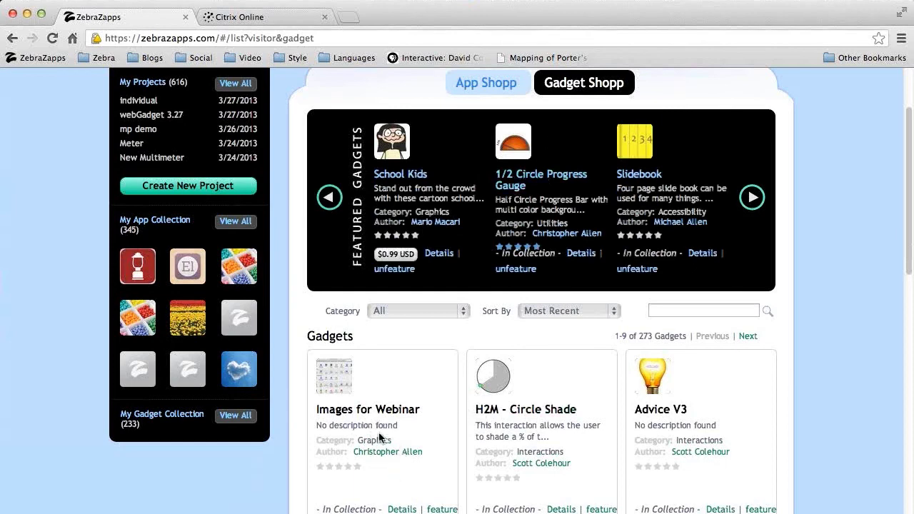
pyautogui.scroll(-1, 380, 439)
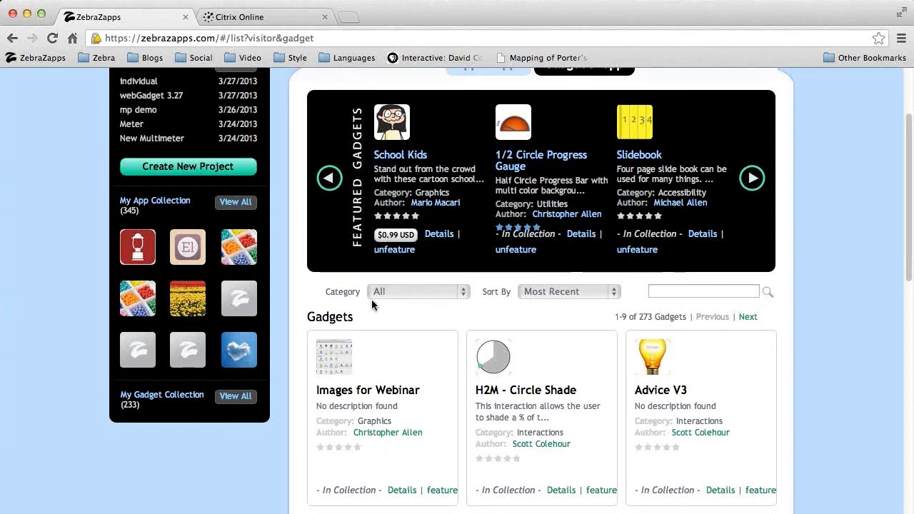
pyautogui.scroll(3, 372, 299)
pyautogui.click(324, 17)
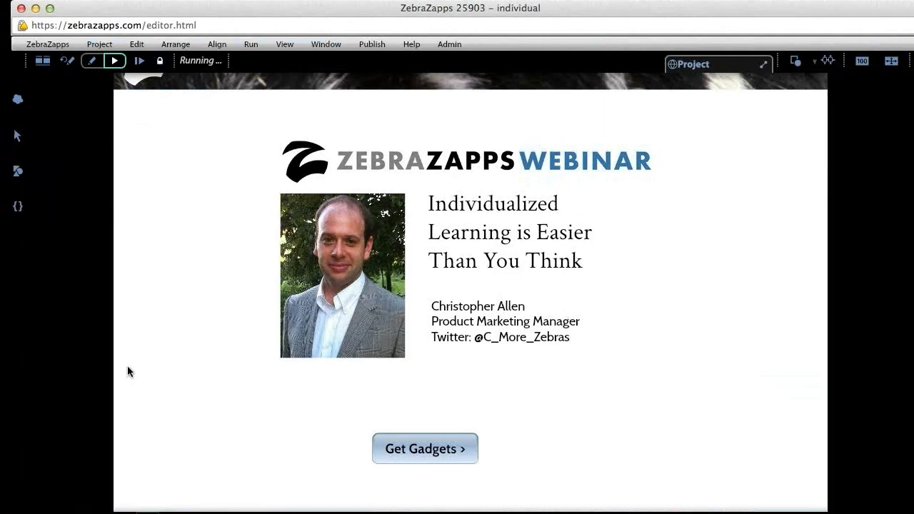
# - Set the zoom of the running project to 75% and go to its Roadmap page
pyautogui.click(46, 498)
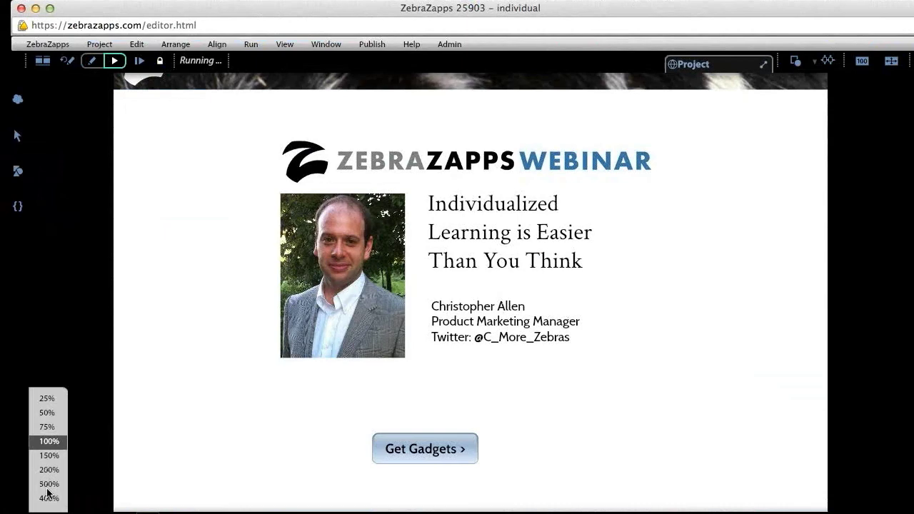
pyautogui.click(47, 428)
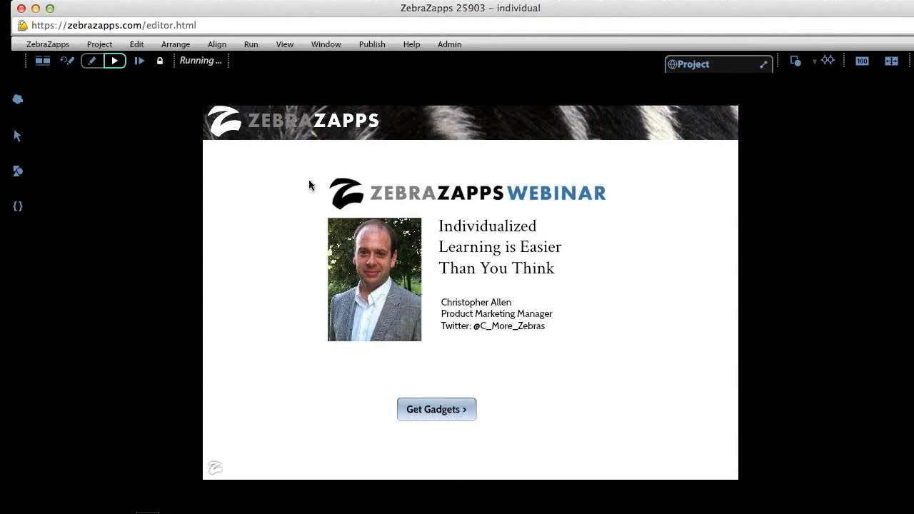
pyautogui.moveTo(285, 127)
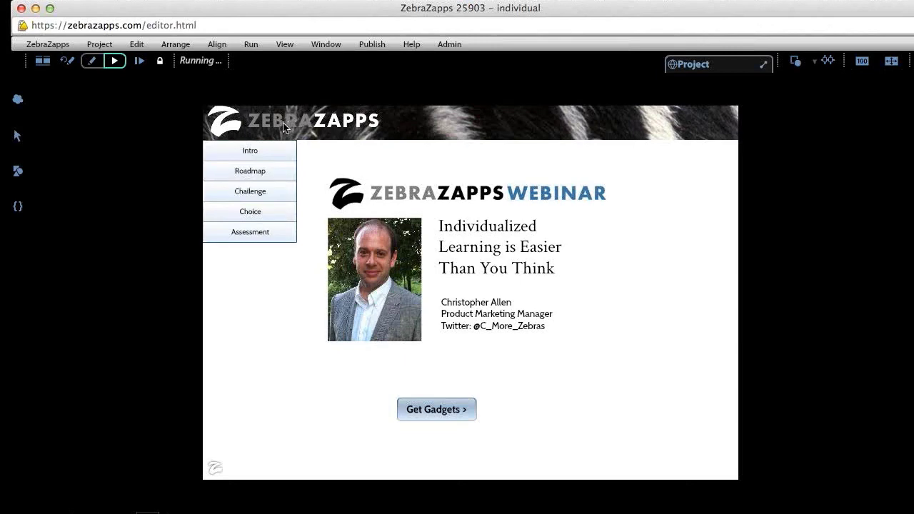
pyautogui.click(270, 169)
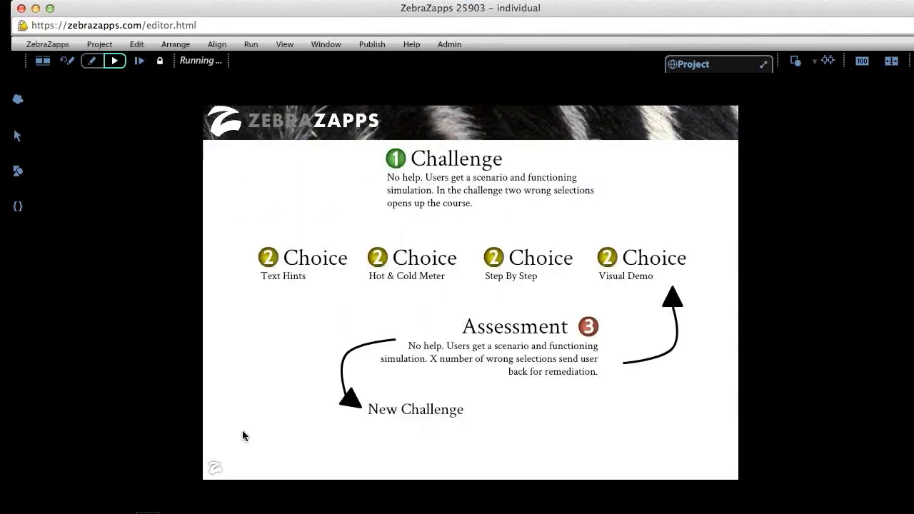
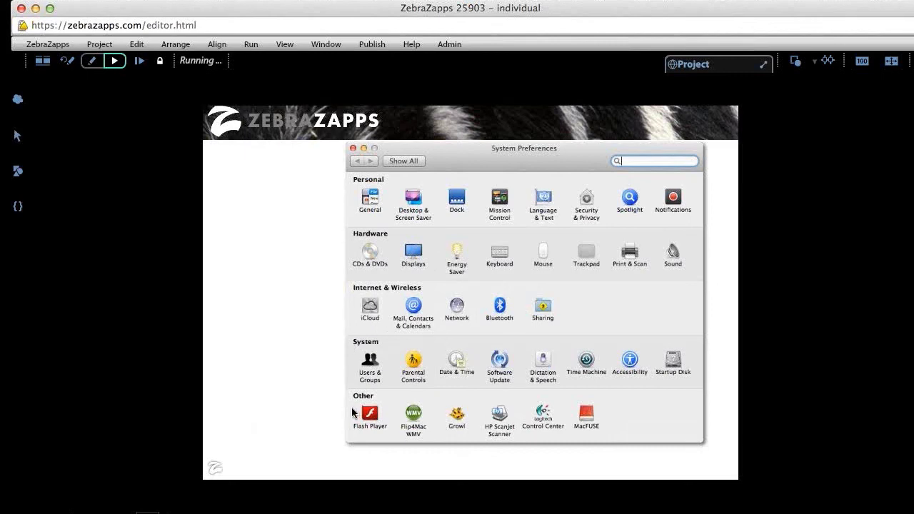
# - In the Challenge simulation, open Mail, Contacts & Calendars, choose Twitter, and enter the account's user name and password
pyautogui.click(407, 308)
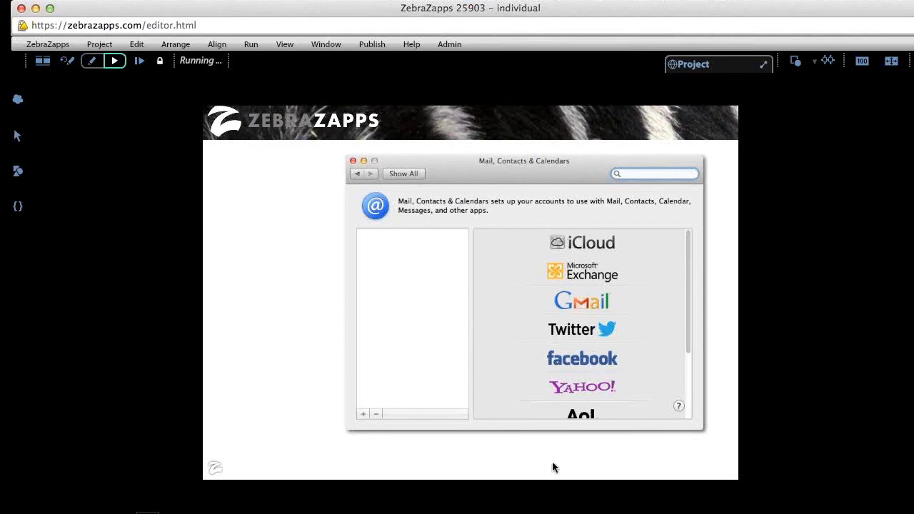
pyautogui.click(613, 397)
pyautogui.click(569, 334)
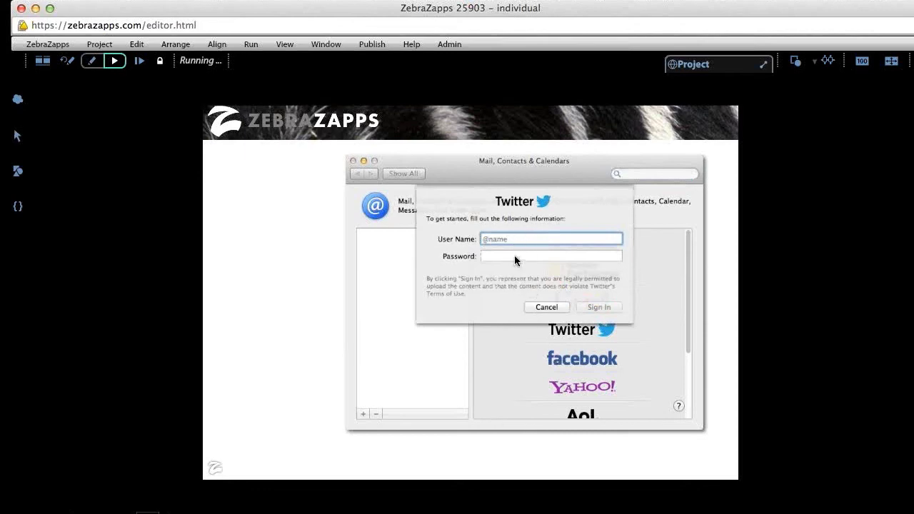
pyautogui.write('@yourtwitter')
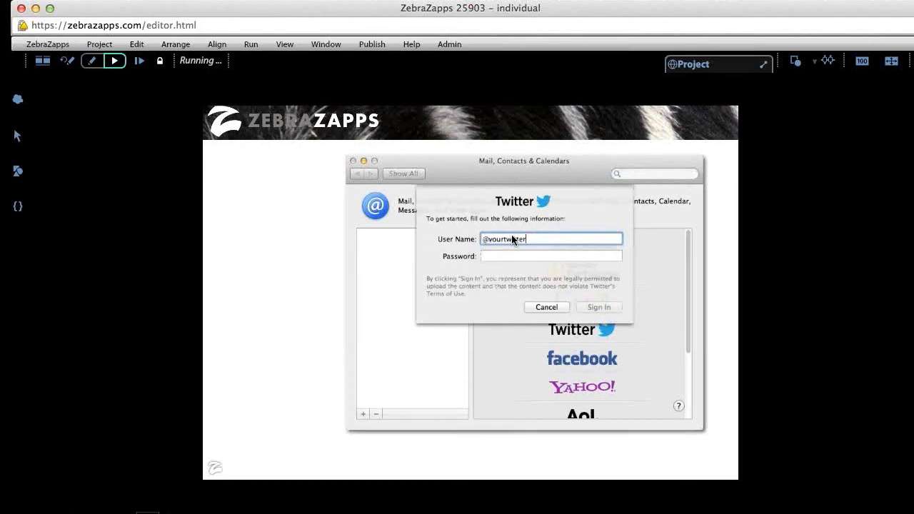
pyautogui.click(590, 253)
pyautogui.write('••••••')
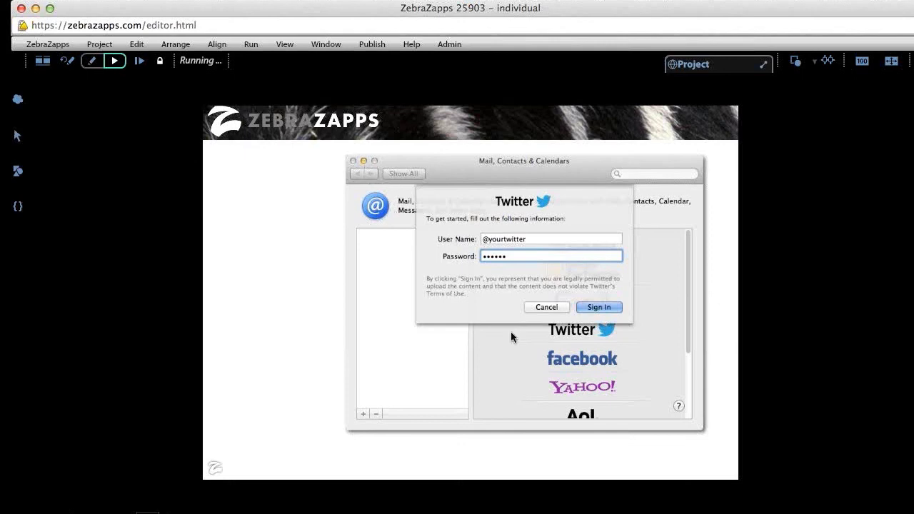
# - Go to the project's Choice page and open the hot and cold meter exercise from its gauge
pyautogui.moveTo(261, 127)
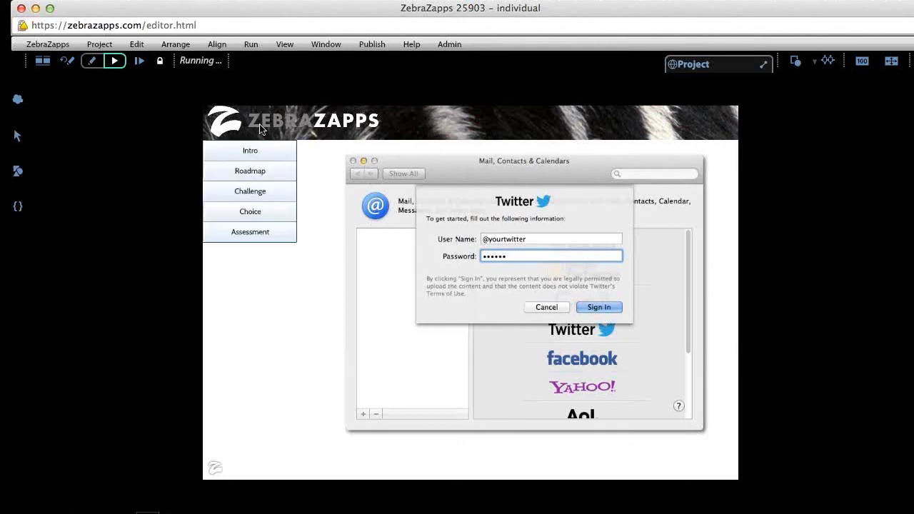
pyautogui.click(259, 211)
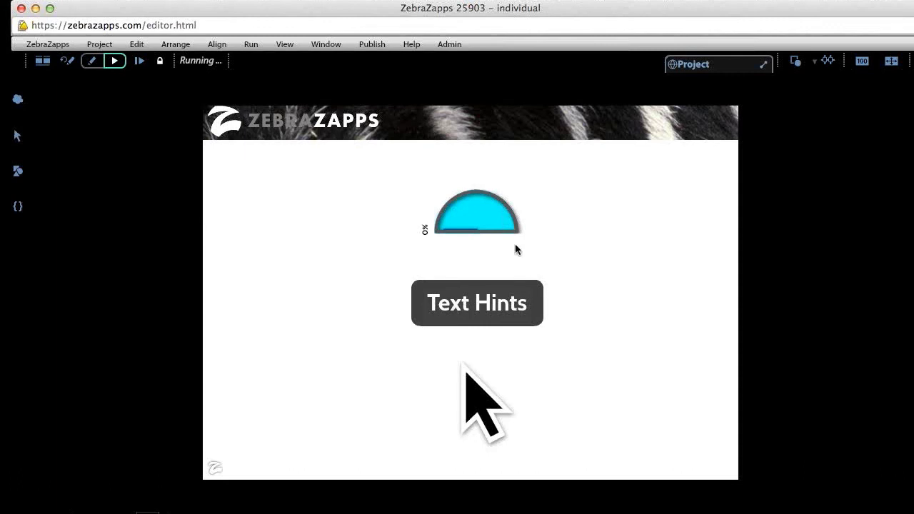
pyautogui.click(487, 210)
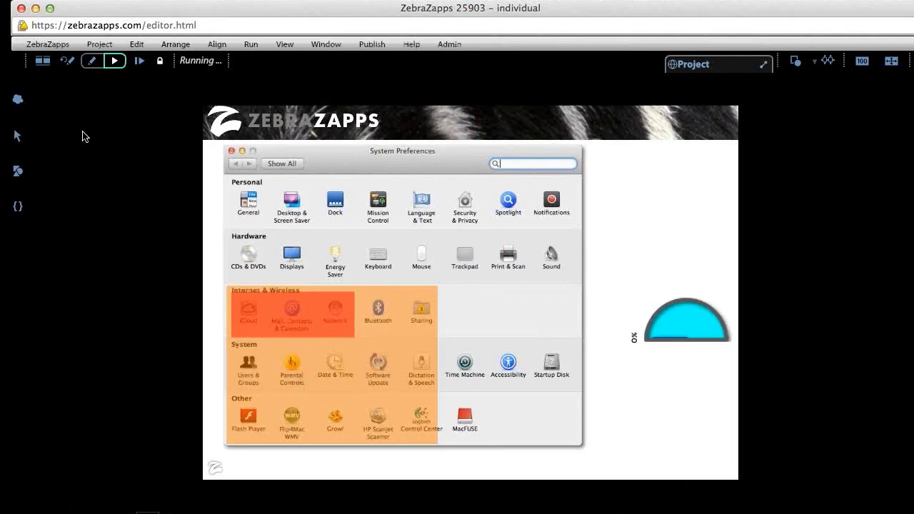
# - Test the hot and cold meter inside and outside the shaded zones, and reach the Twitter sign-in form through Mail, Contacts & Calendars
pyautogui.click(429, 205)
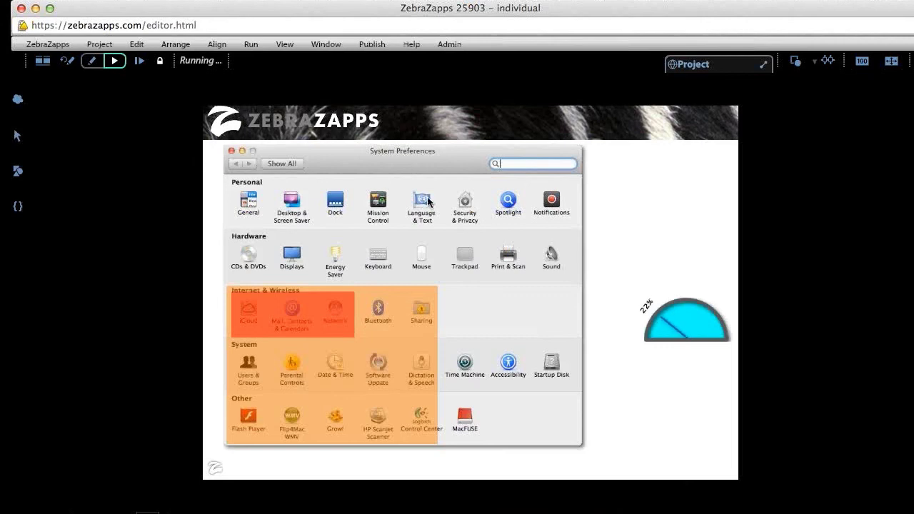
pyautogui.click(405, 349)
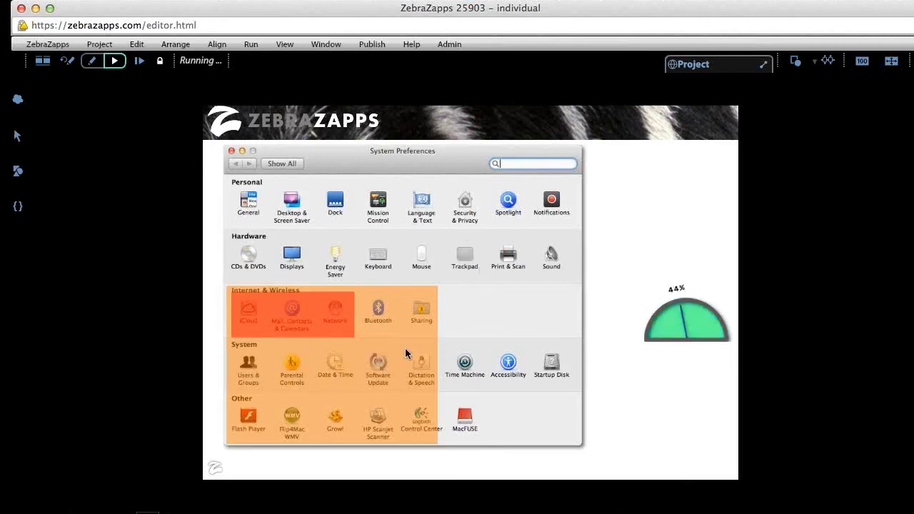
pyautogui.click(334, 315)
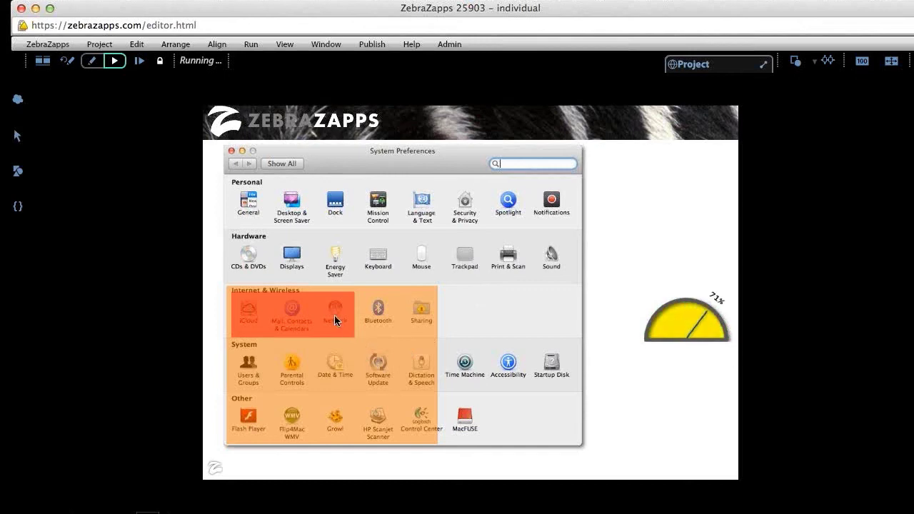
pyautogui.click(373, 329)
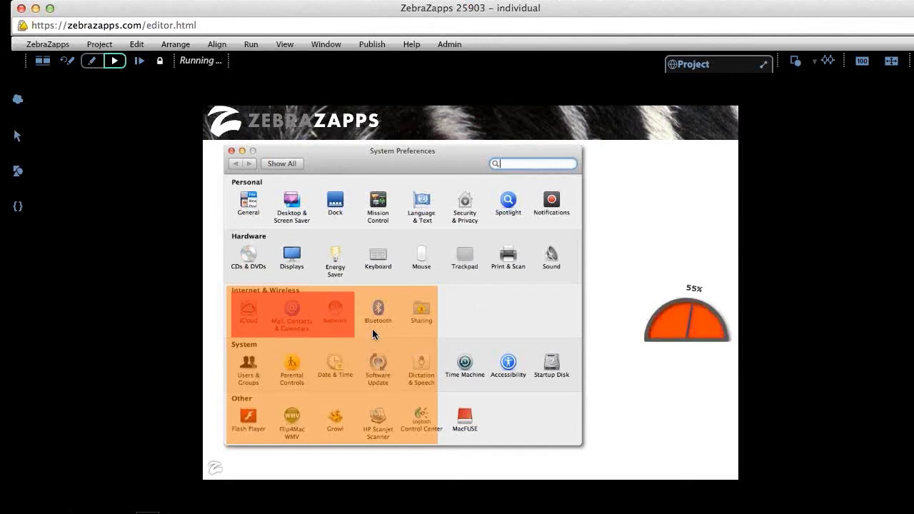
pyautogui.click(395, 232)
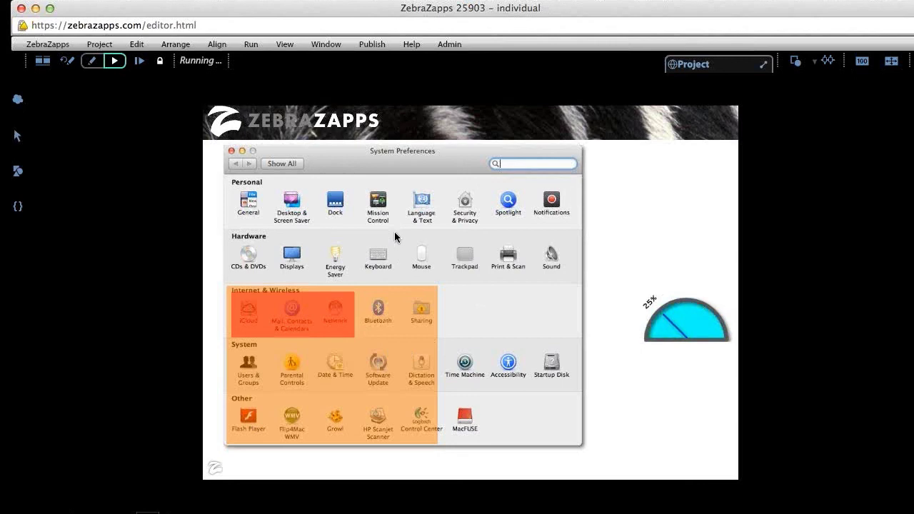
pyautogui.click(398, 310)
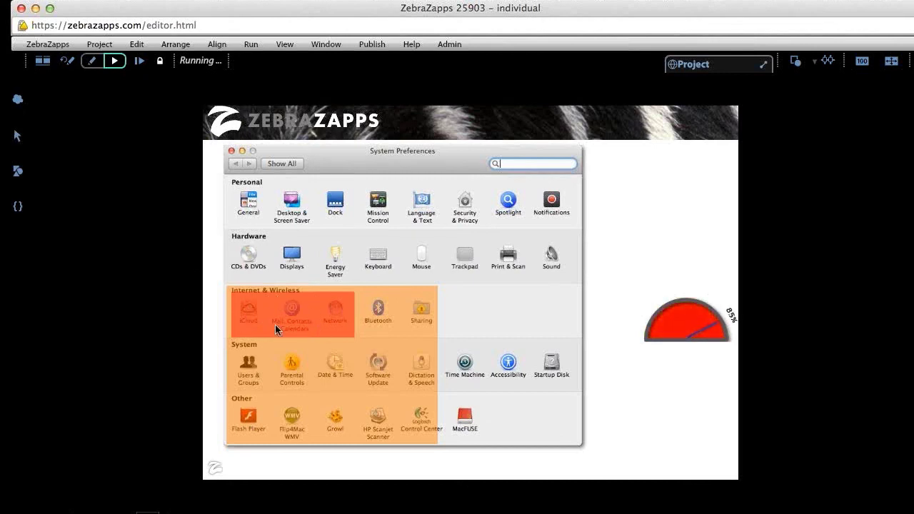
pyautogui.click(290, 314)
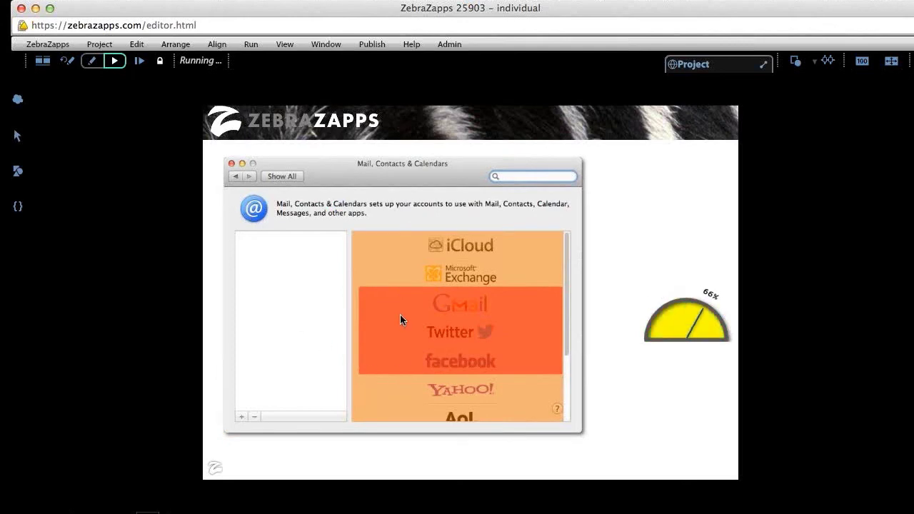
pyautogui.click(445, 327)
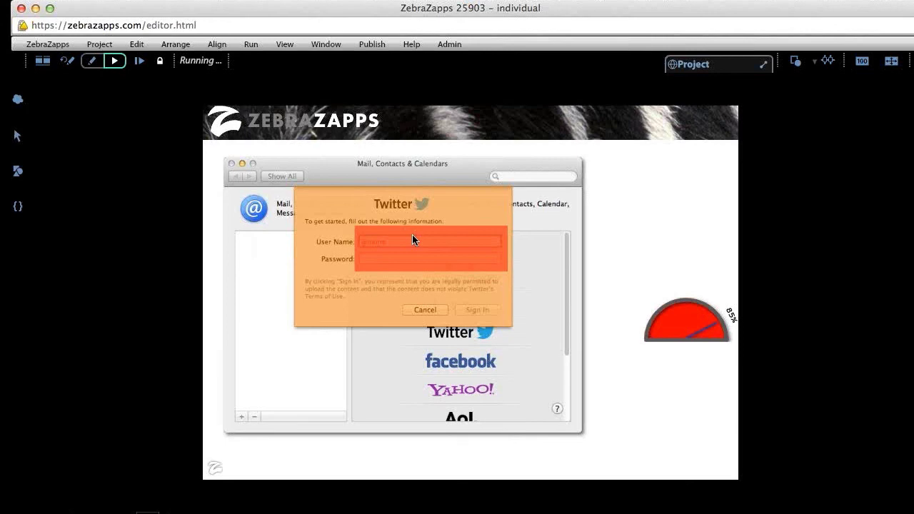
# - Show the project's pages side by side in editing mode and look through Roadmap, Challenge, Choice and Event 5
pyautogui.click(41, 60)
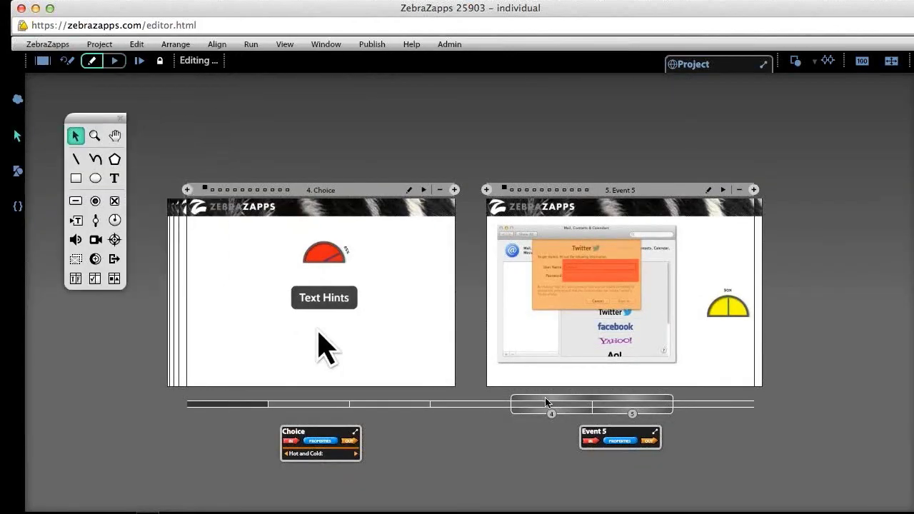
pyautogui.moveTo(567, 402); pyautogui.dragTo(393, 407)
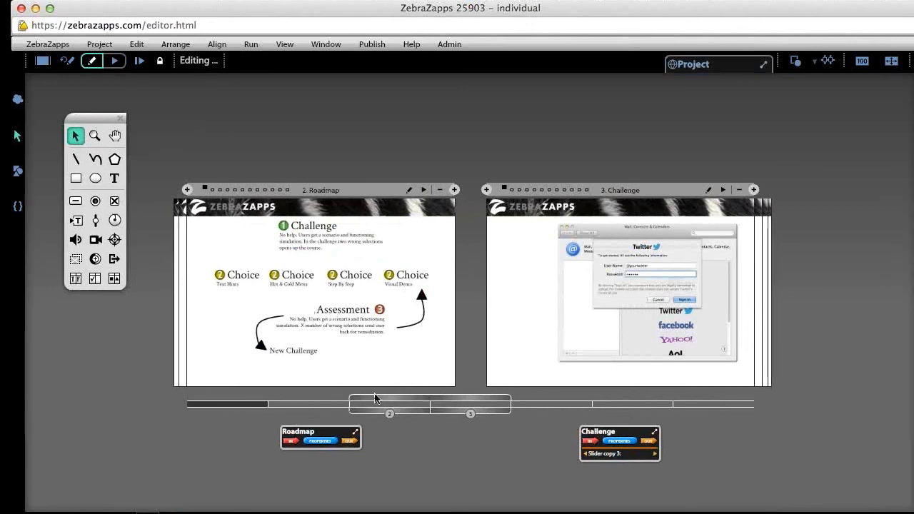
pyautogui.moveTo(386, 401); pyautogui.dragTo(511, 417)
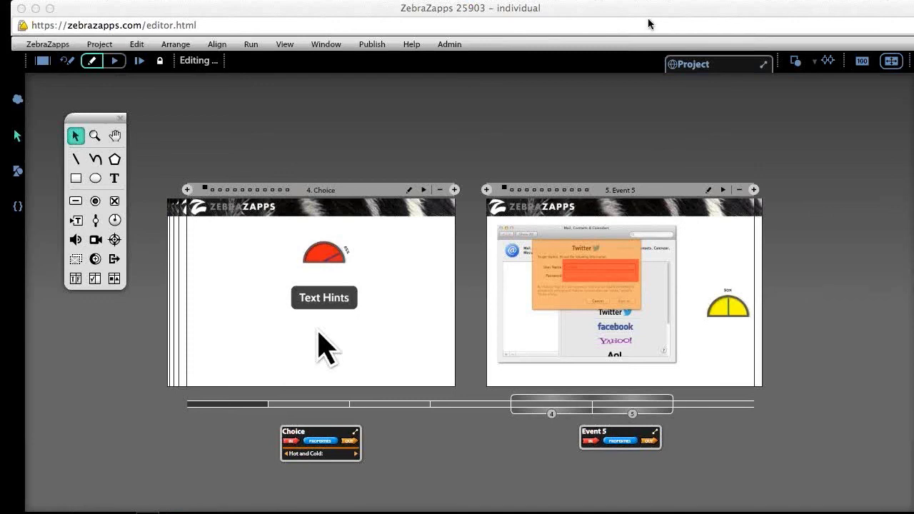
# - Close the project editor, confirm leaving the page, and bring back the minimized Gadget Shopp window
pyautogui.click(21, 8)
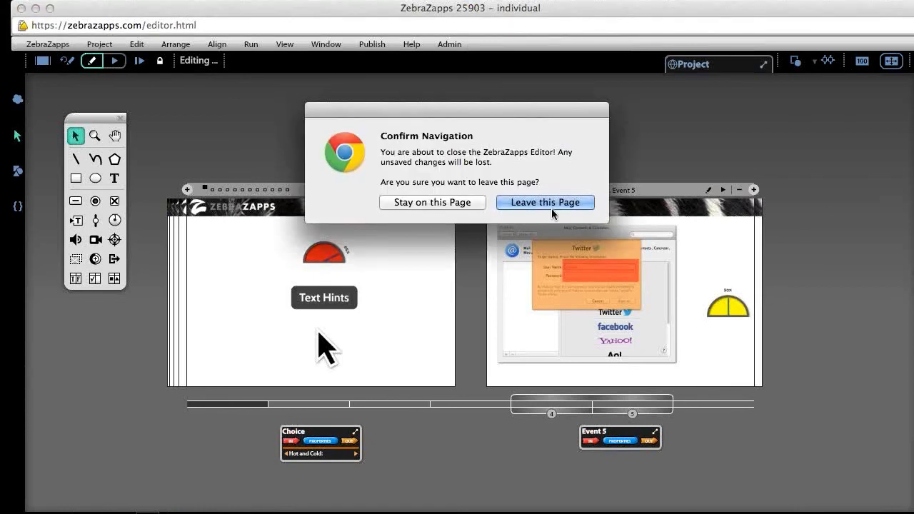
pyautogui.click(564, 203)
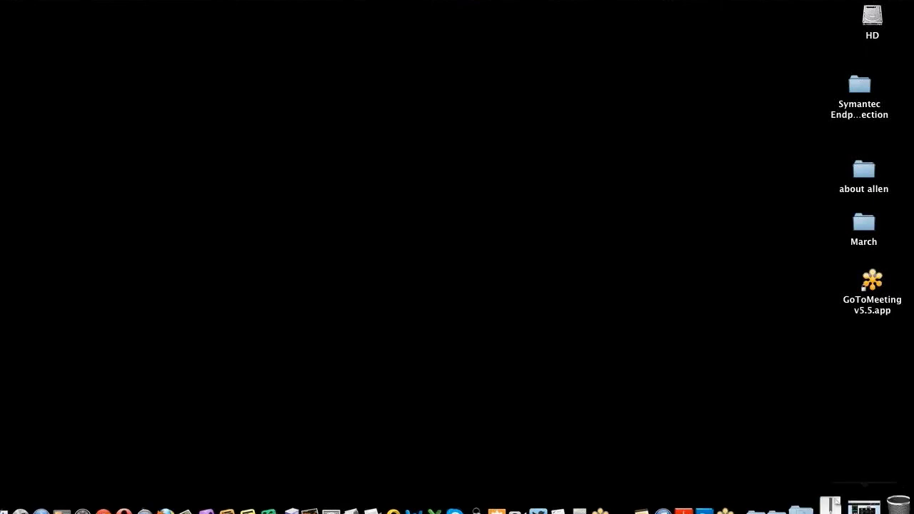
pyautogui.click(869, 504)
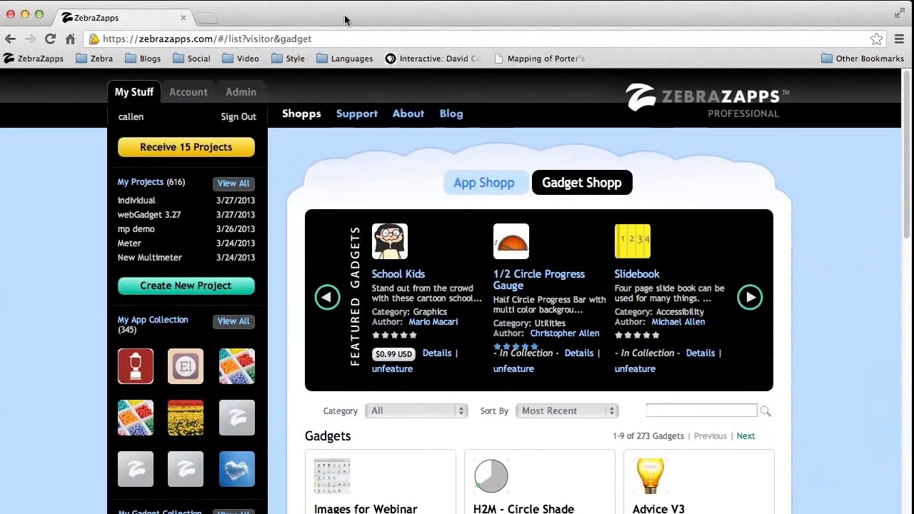
# - Look over the featured gadgets and the most recent gadgets in the Gadget Shopp
pyautogui.scroll(-3, 387, 456)
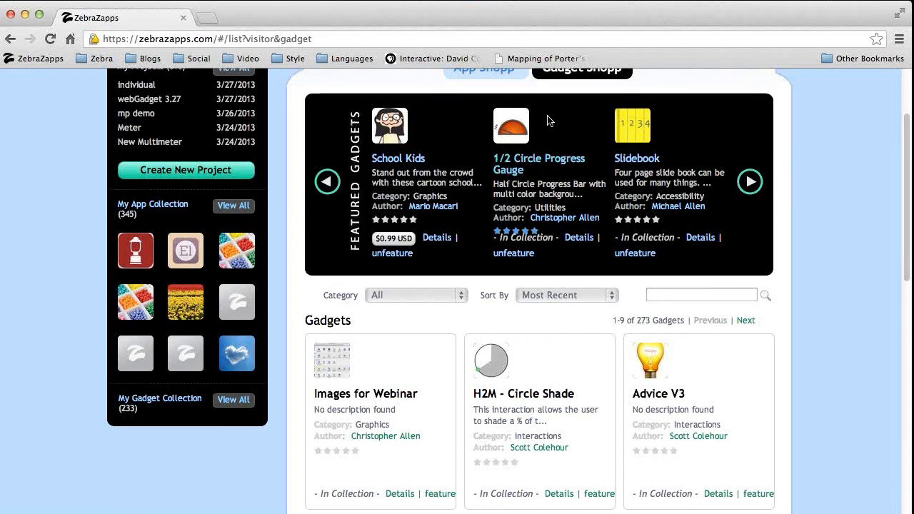
pyautogui.scroll(1, 560, 175)
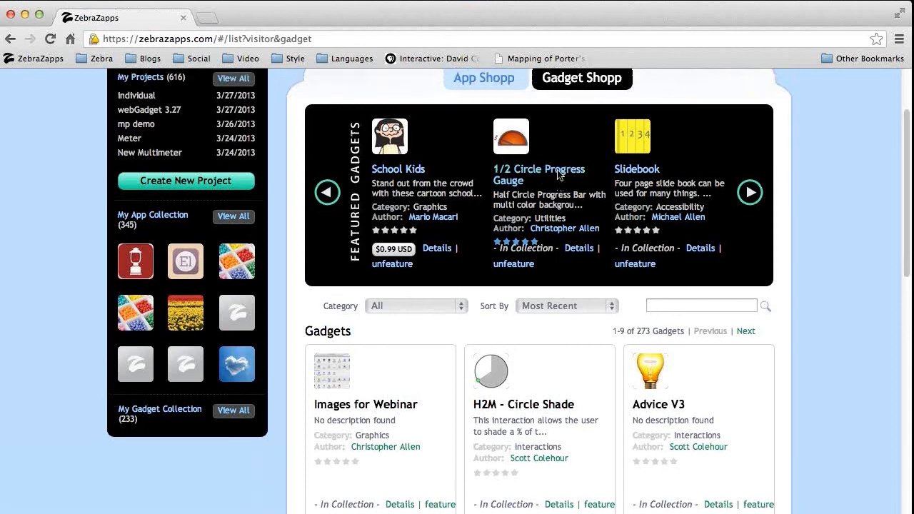
pyautogui.scroll(3, 559, 175)
pyautogui.scroll(-3, 379, 363)
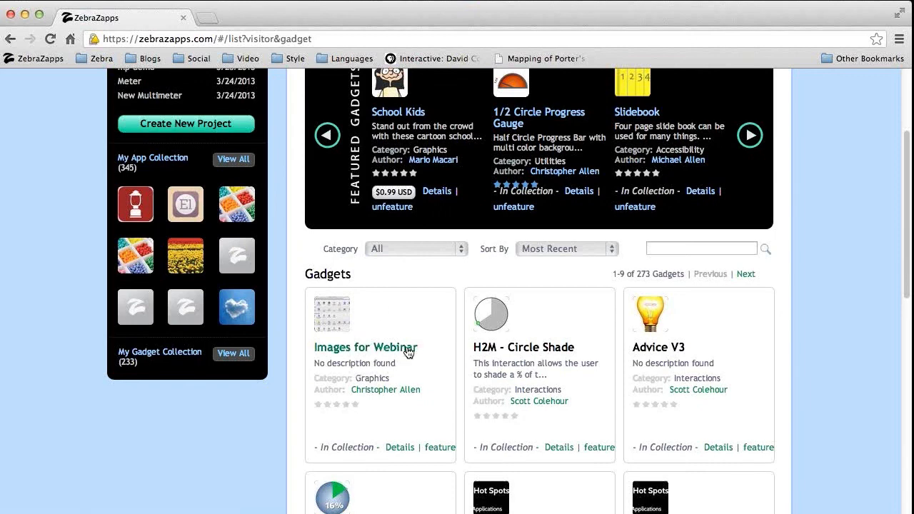
pyautogui.scroll(1, 403, 372)
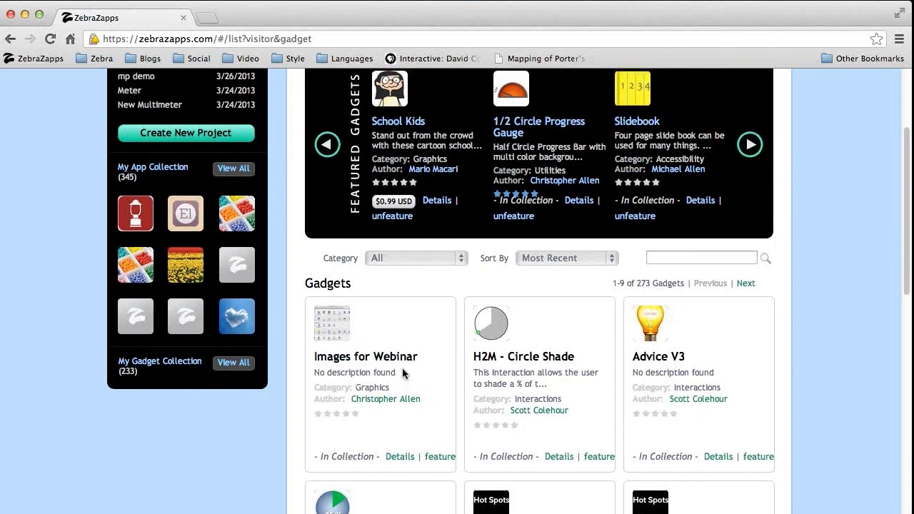
# - Look briefly at the App Shopp and return to the featured and most recent gadgets in the Gadget Shopp
pyautogui.scroll(5, 402, 368)
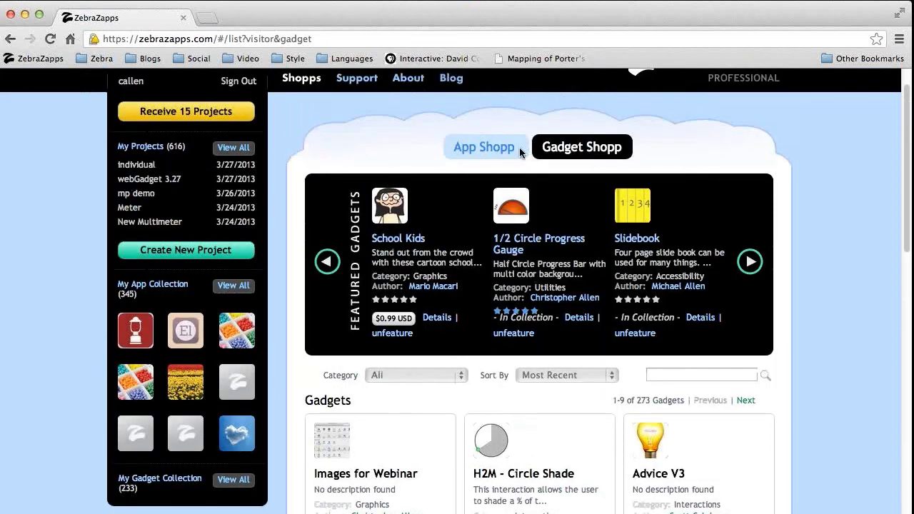
pyautogui.click(501, 147)
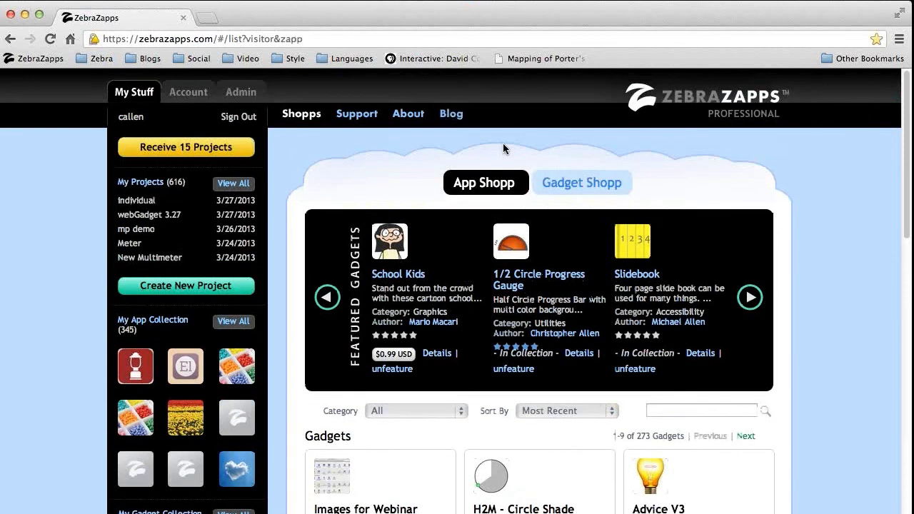
pyautogui.scroll(-1, 558, 152)
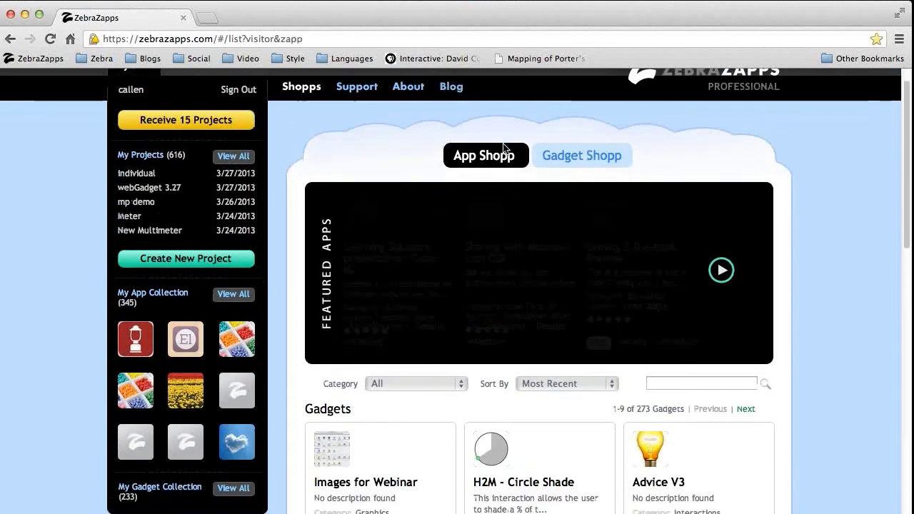
pyautogui.click(608, 159)
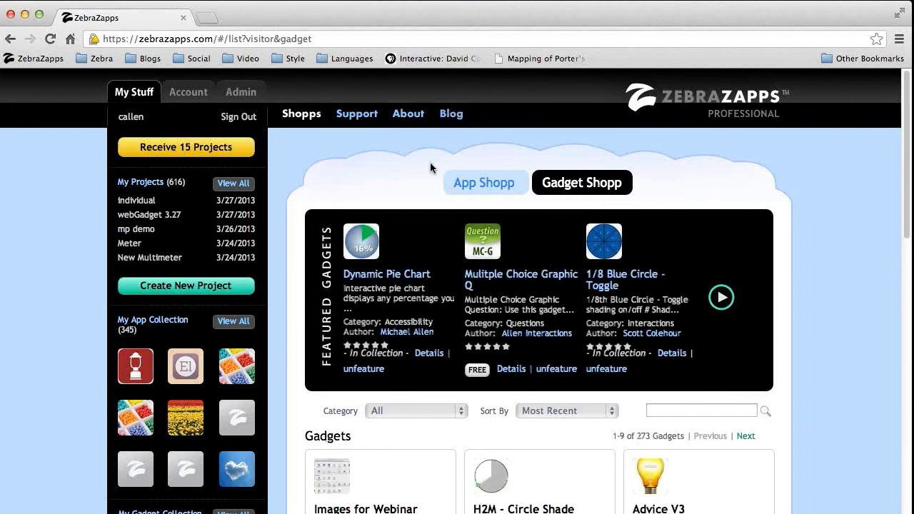
pyautogui.scroll(-1, 430, 163)
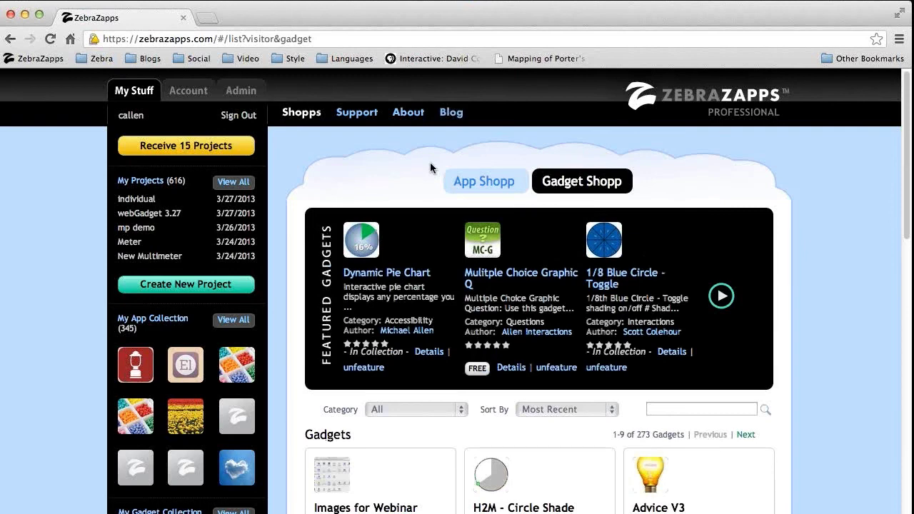
pyautogui.scroll(-3, 436, 169)
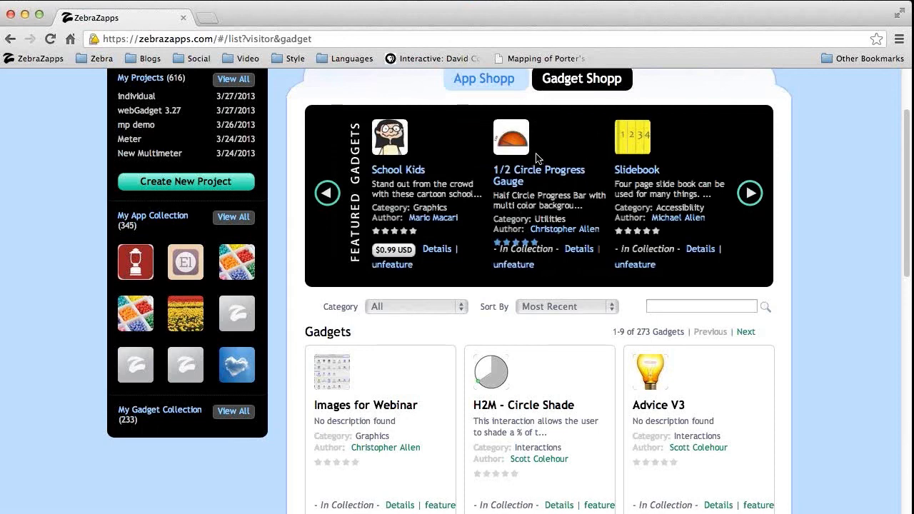
# - Search the Gadget Shopp for "Circle" and look over the matching gadgets
pyautogui.click(735, 307)
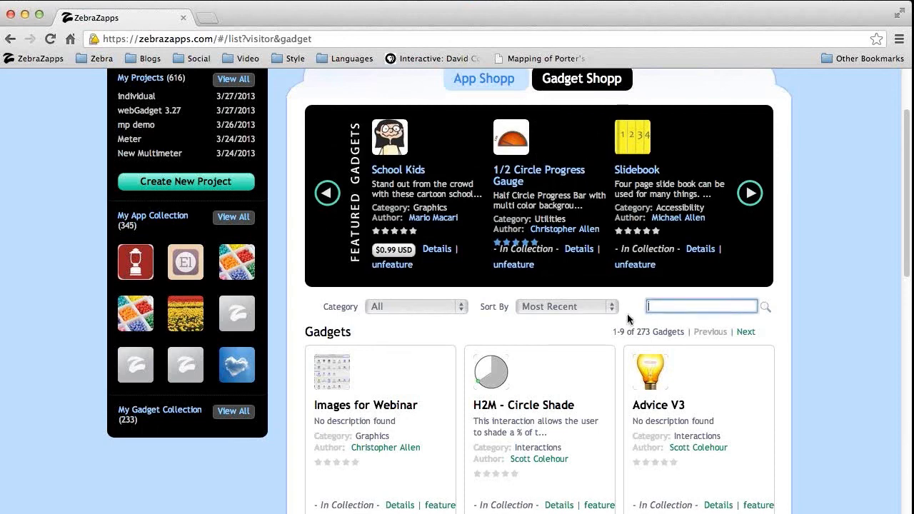
pyautogui.write('Circle')
pyautogui.click(765, 308)
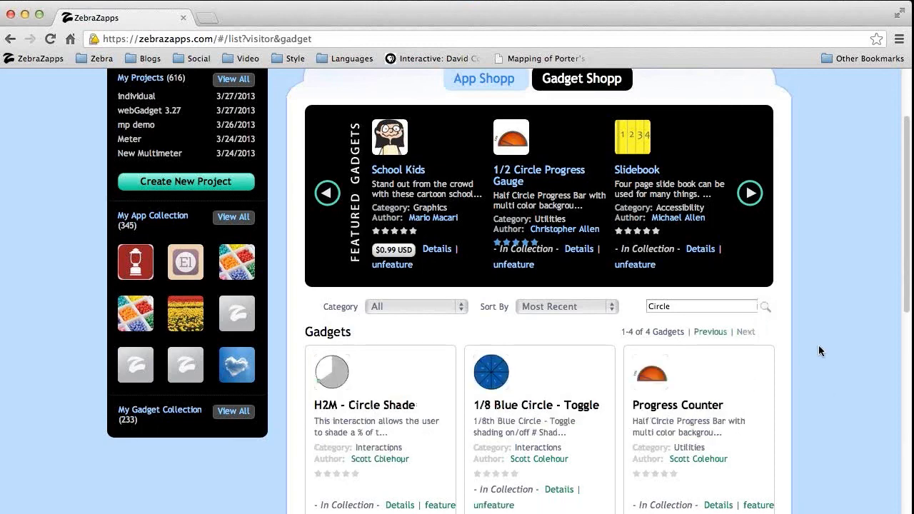
pyautogui.scroll(-5, 819, 345)
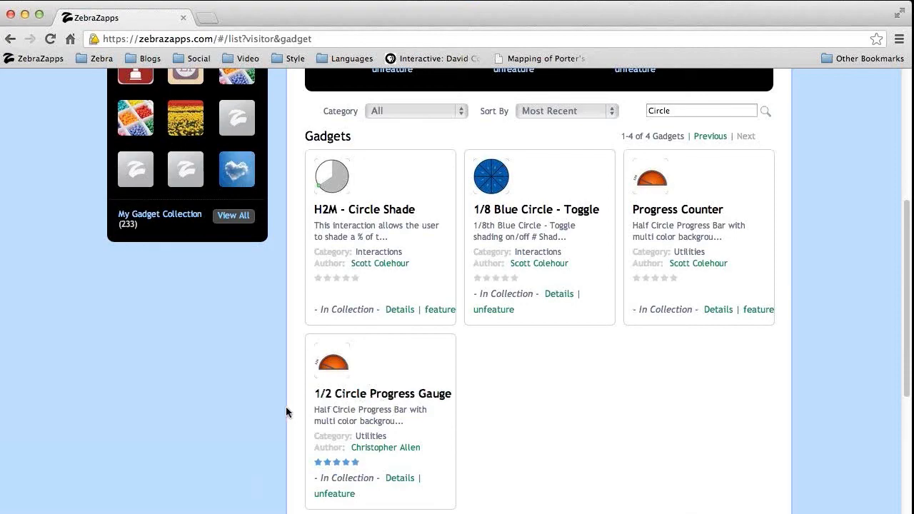
pyautogui.scroll(5, 440, 466)
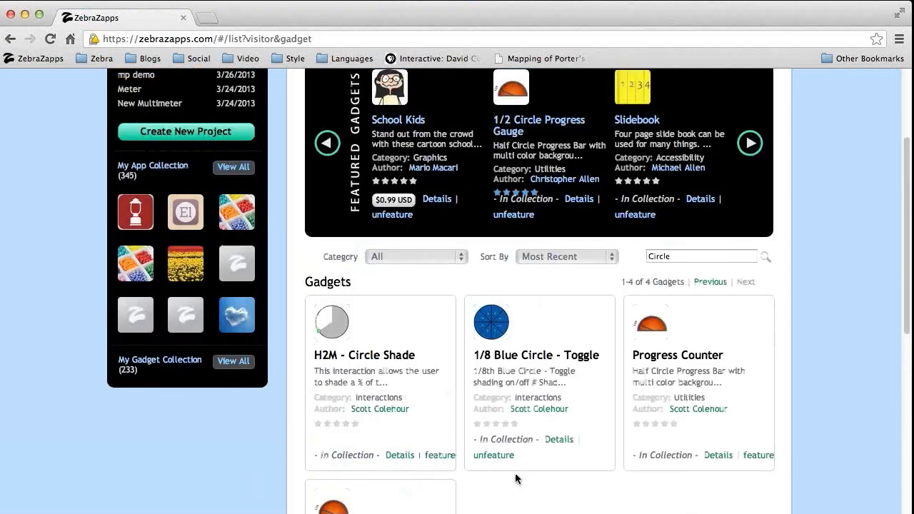
pyautogui.scroll(-4, 516, 478)
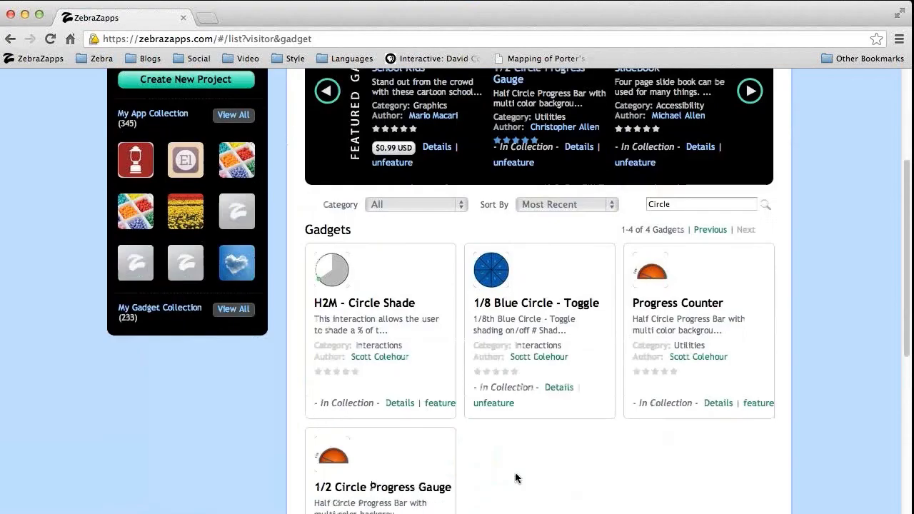
pyautogui.scroll(-1, 516, 479)
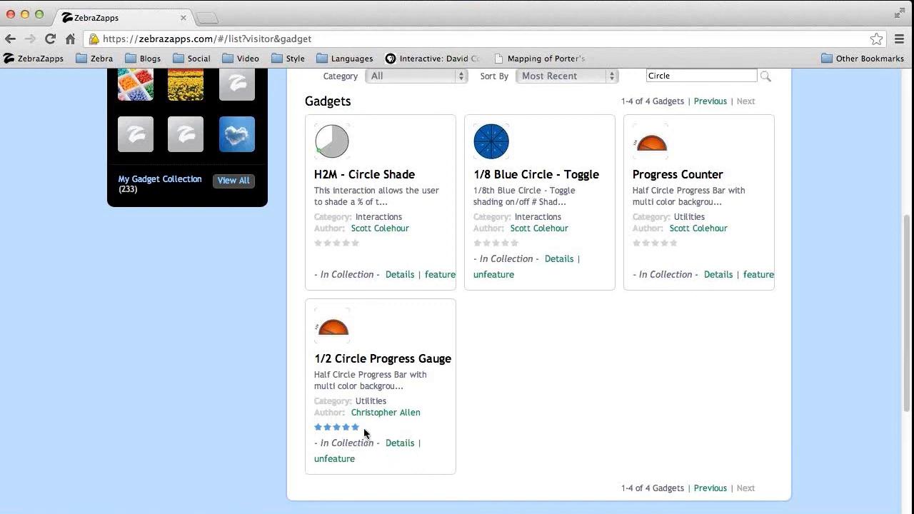
# - Open the details of the 1/2 Circle Progress Gauge gadget and look over its screenshots, ratings and comments
pyautogui.click(400, 443)
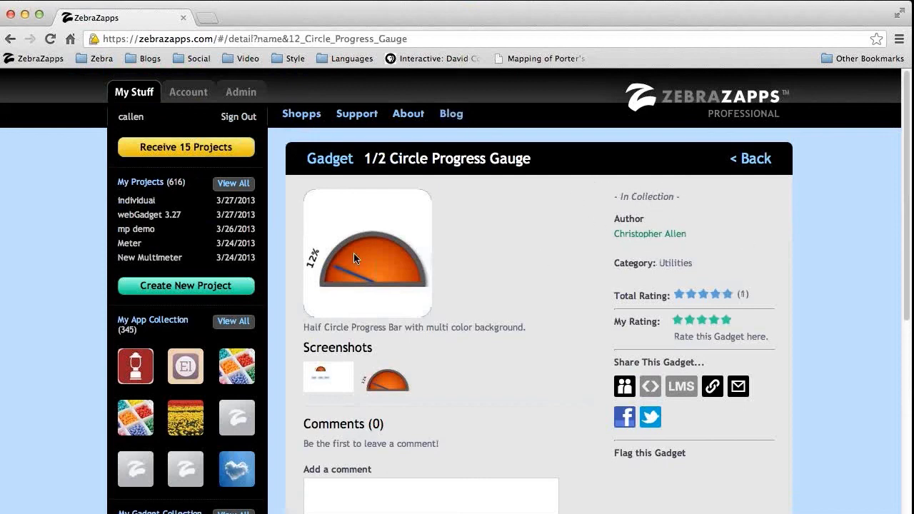
pyautogui.scroll(-5, 36, 299)
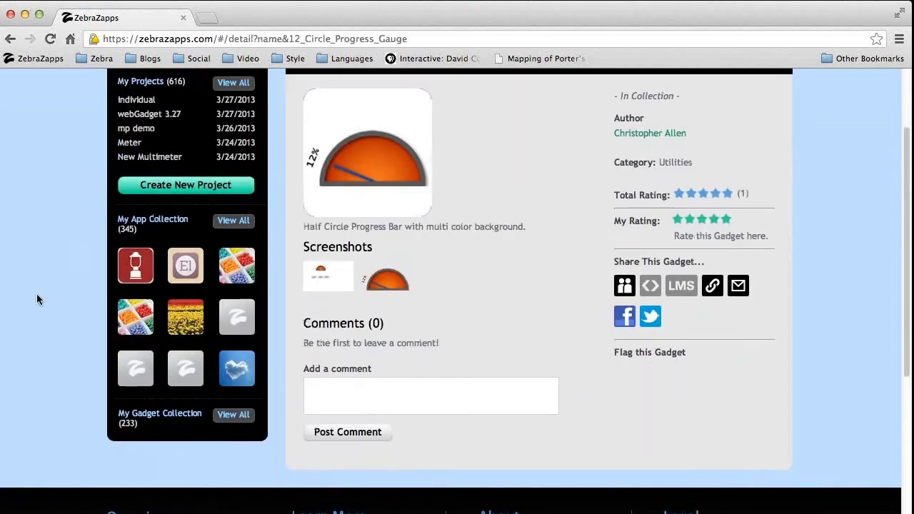
pyautogui.scroll(4, 36, 294)
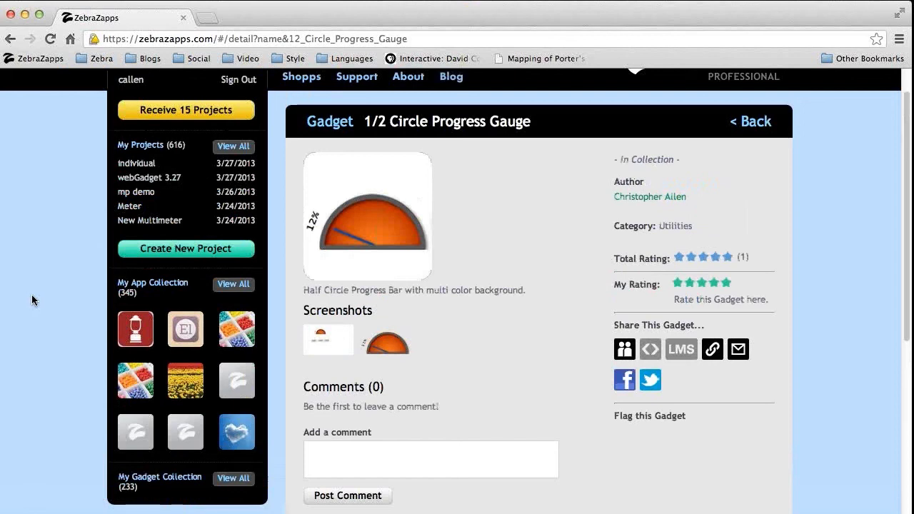
pyautogui.scroll(2, 31, 292)
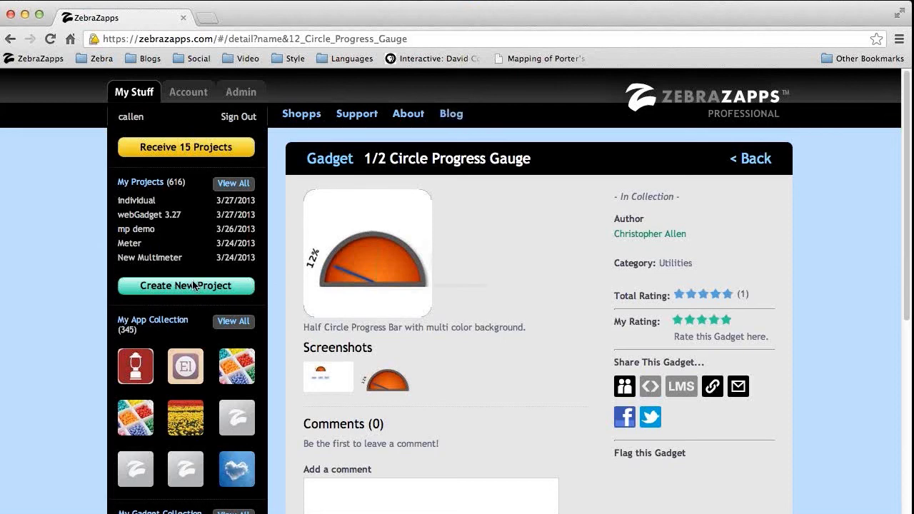
# - Start a new project and name it Software Tasks
pyautogui.click(194, 286)
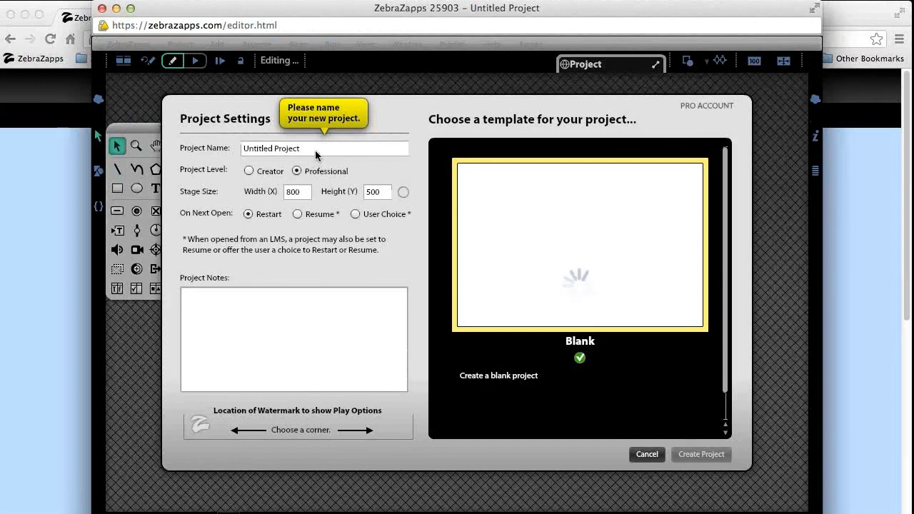
pyautogui.moveTo(316, 155); pyautogui.dragTo(225, 153)
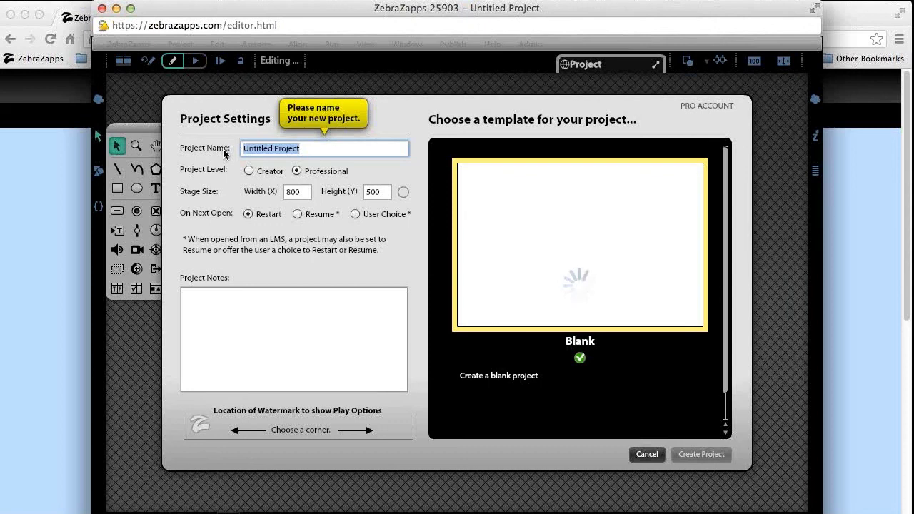
pyautogui.write('S')
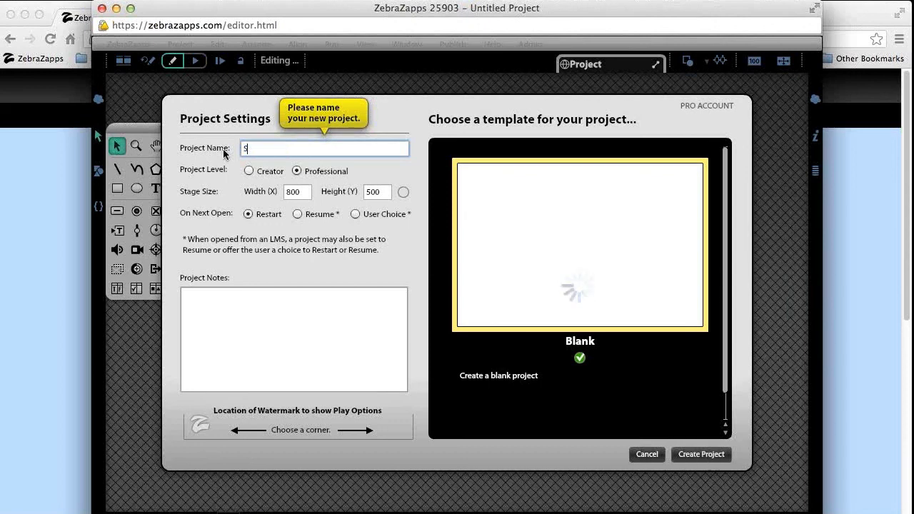
pyautogui.write('oftware T')
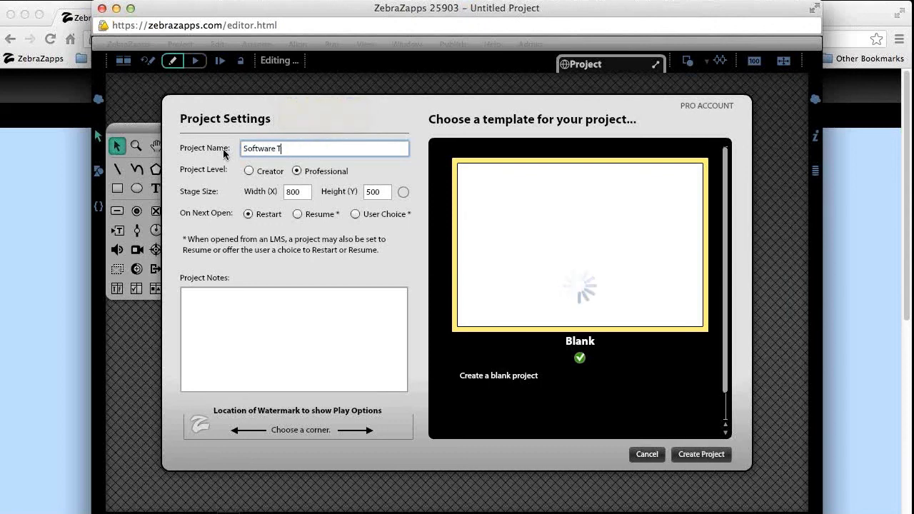
pyautogui.write('asks')
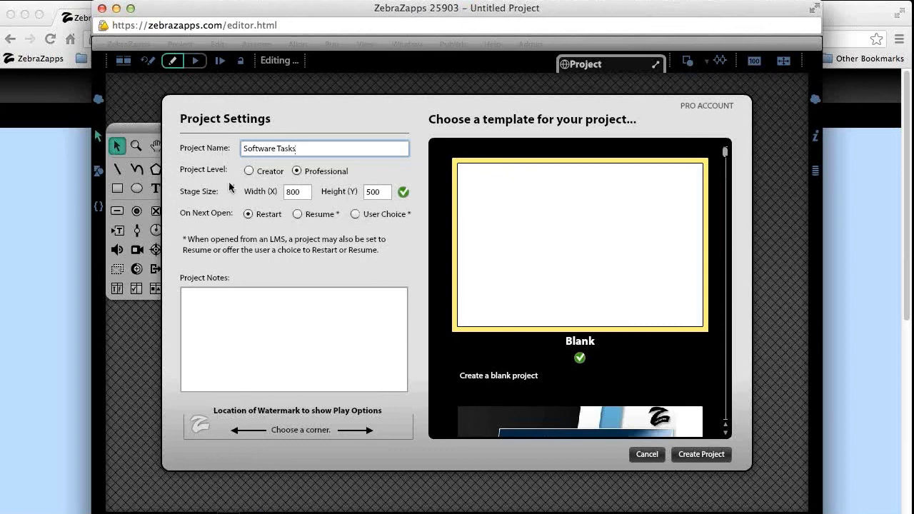
# - Set the stage size to 1000 wide by 700 high and create the blank project
pyautogui.click(367, 192)
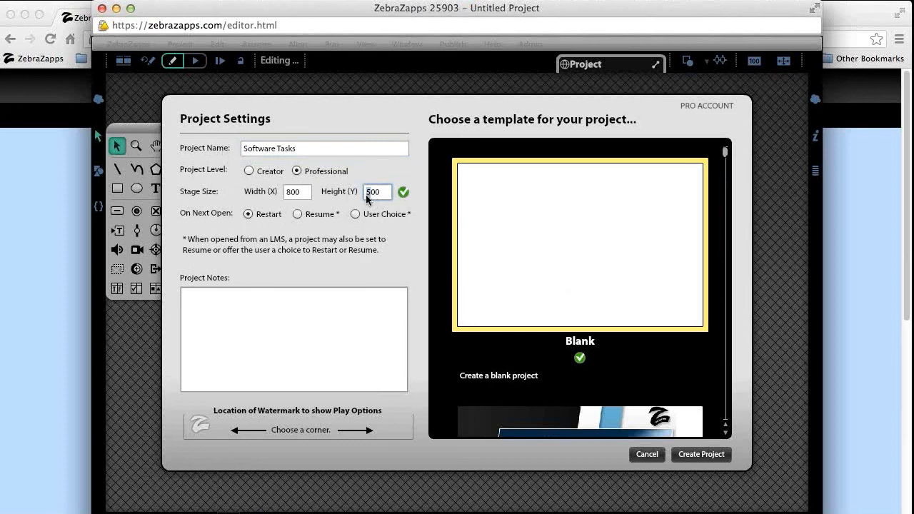
pyautogui.write('7')
pyautogui.click(291, 195)
pyautogui.doubleClick(285, 194)
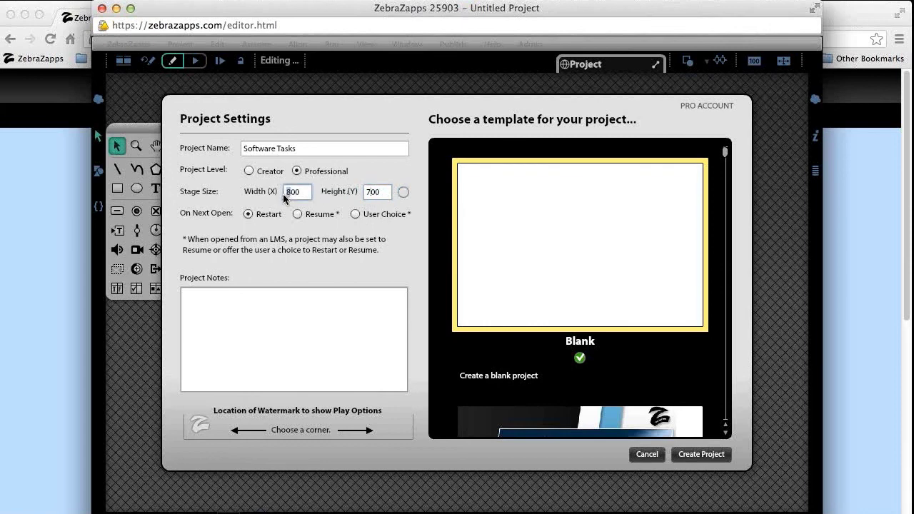
pyautogui.write('1000')
pyautogui.click(697, 461)
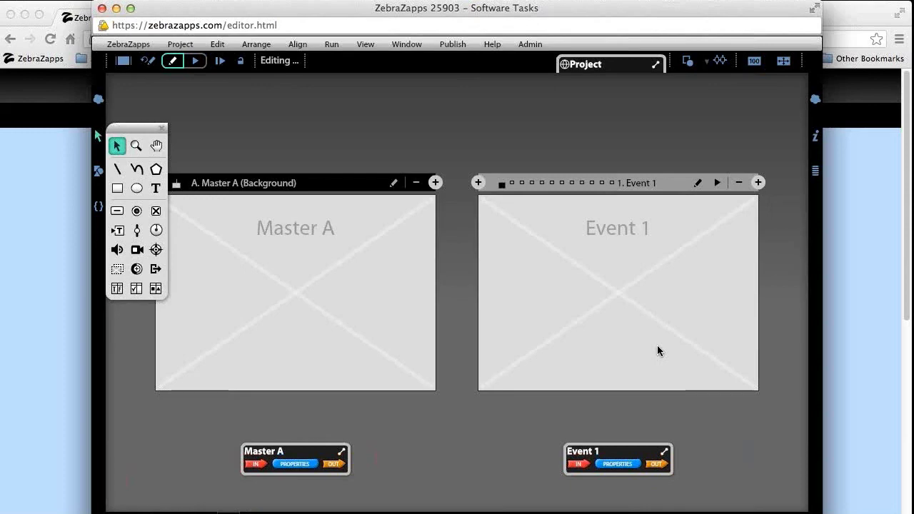
# - Maximize the editor window and place the 1/2 Circle Progress Gauge from My Gadgets on the Event 1 page
pyautogui.doubleClick(298, 15)
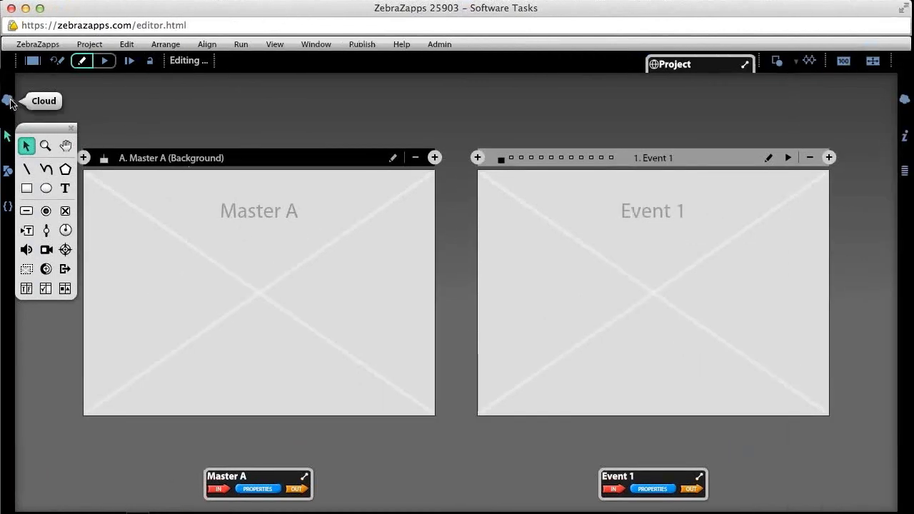
pyautogui.click(9, 101)
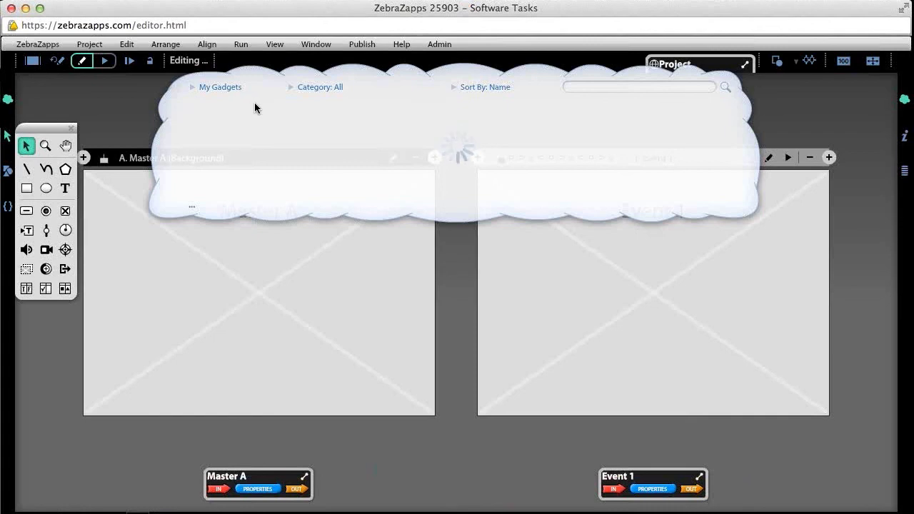
pyautogui.click(215, 88)
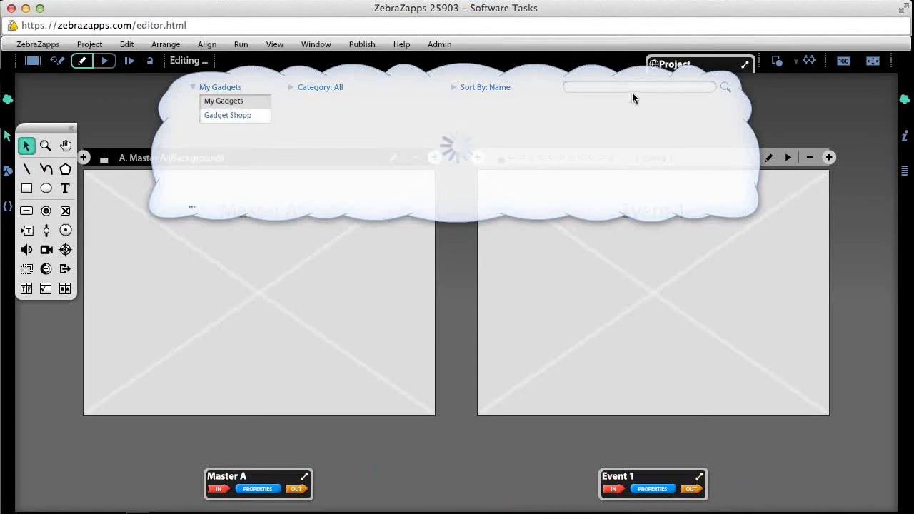
pyautogui.click(260, 103)
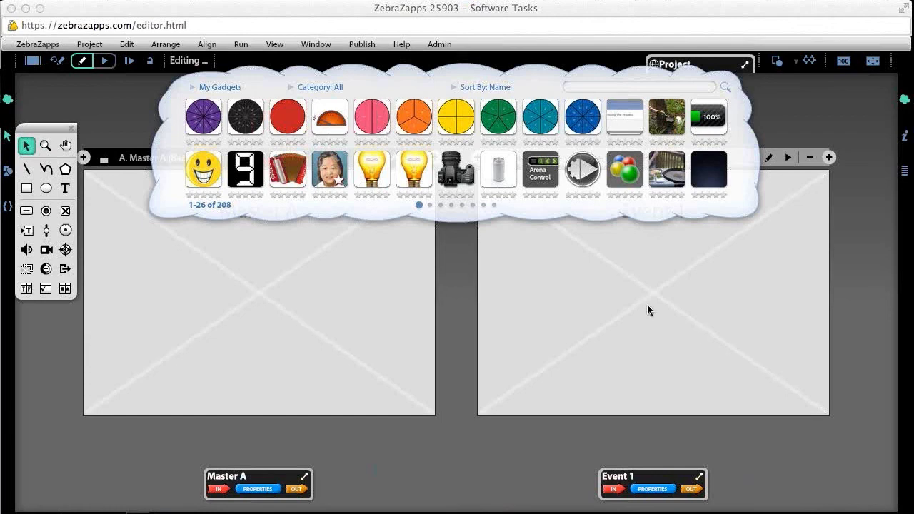
pyautogui.doubleClick(582, 297)
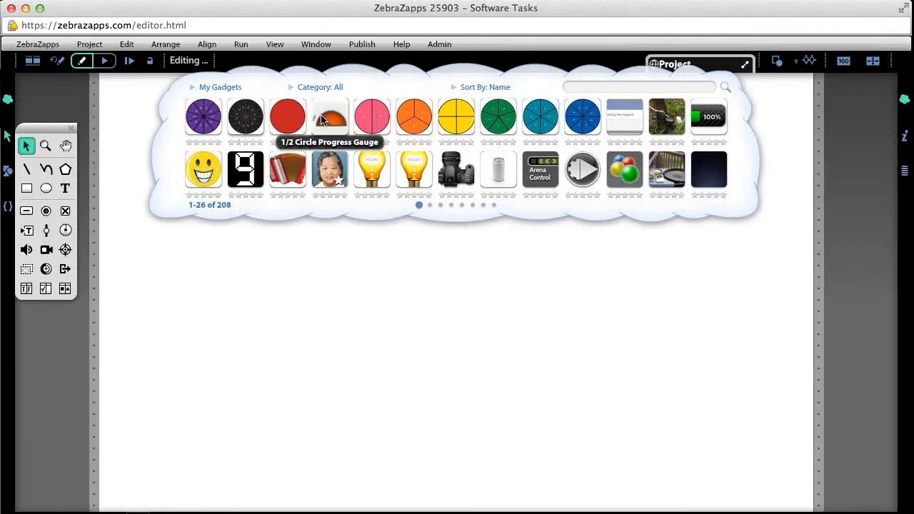
pyautogui.moveTo(316, 113); pyautogui.dragTo(584, 342)
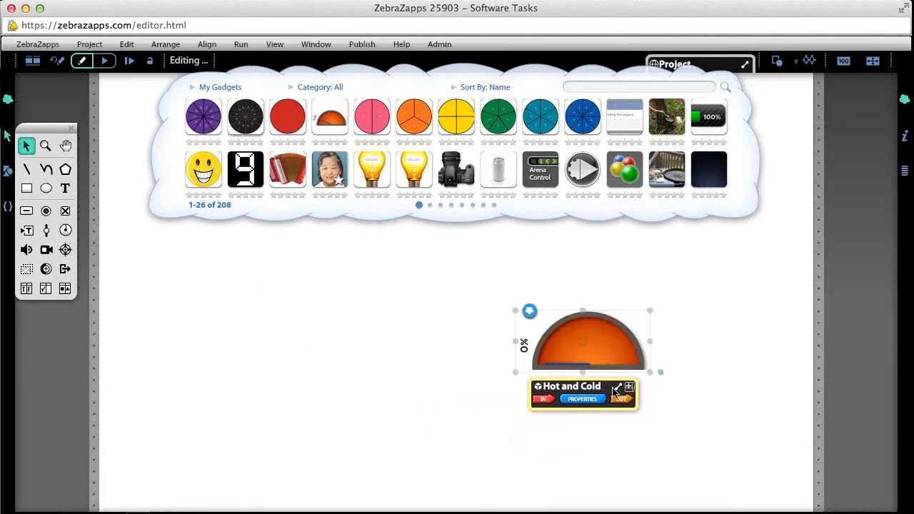
# - Find gadgets matching "image" in the Graphics category and place Images for Webinar on the page beside the gauge
pyautogui.click(600, 85)
pyautogui.write('image')
pyautogui.click(338, 88)
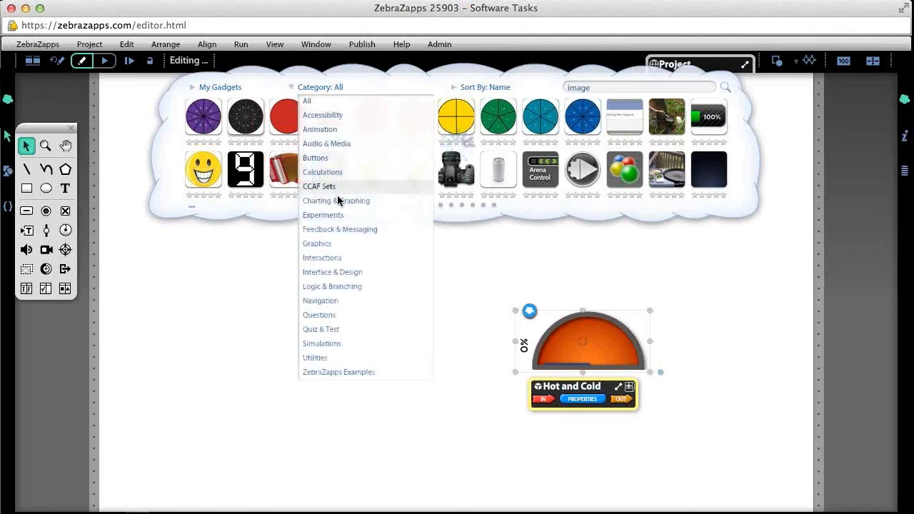
pyautogui.click(338, 243)
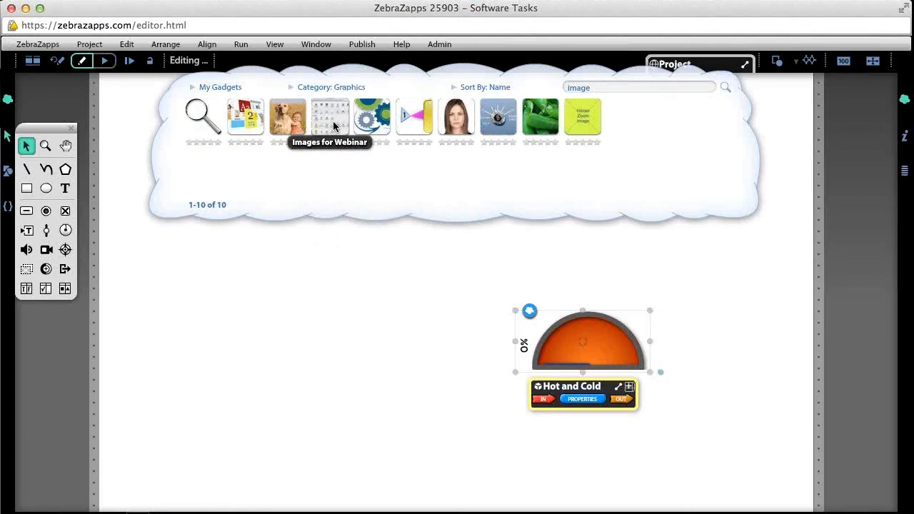
pyautogui.moveTo(333, 126); pyautogui.dragTo(315, 326)
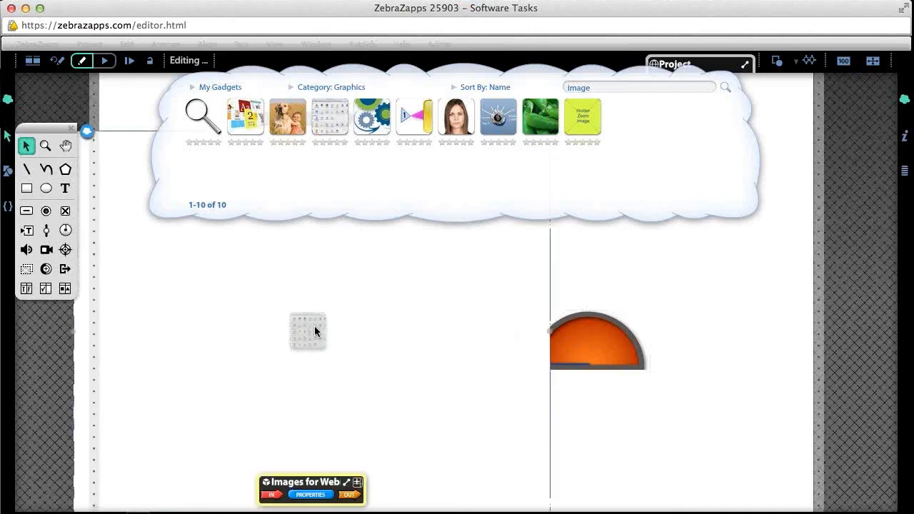
# - Close the gadget shop, return Images for Webinar to its first image, and move the gadget toward the upper middle of the page
pyautogui.click(6, 100)
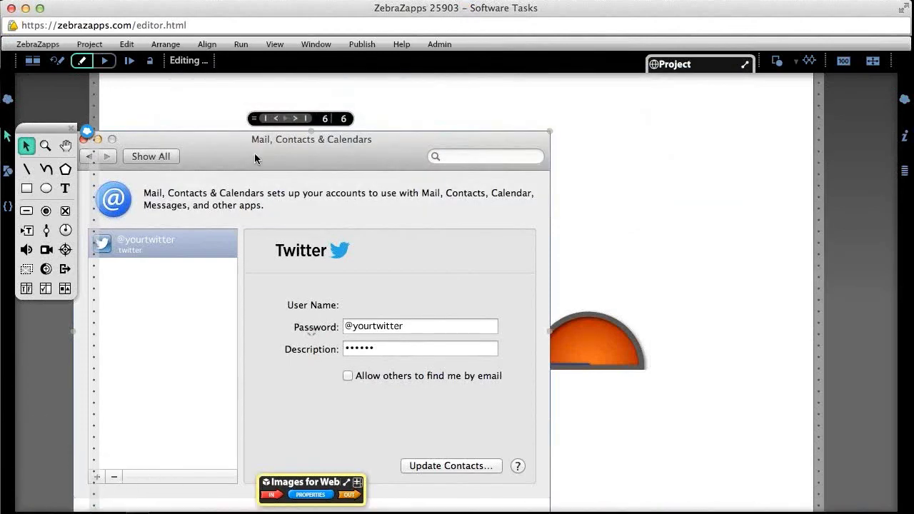
pyautogui.click(276, 119)
pyautogui.click(276, 118)
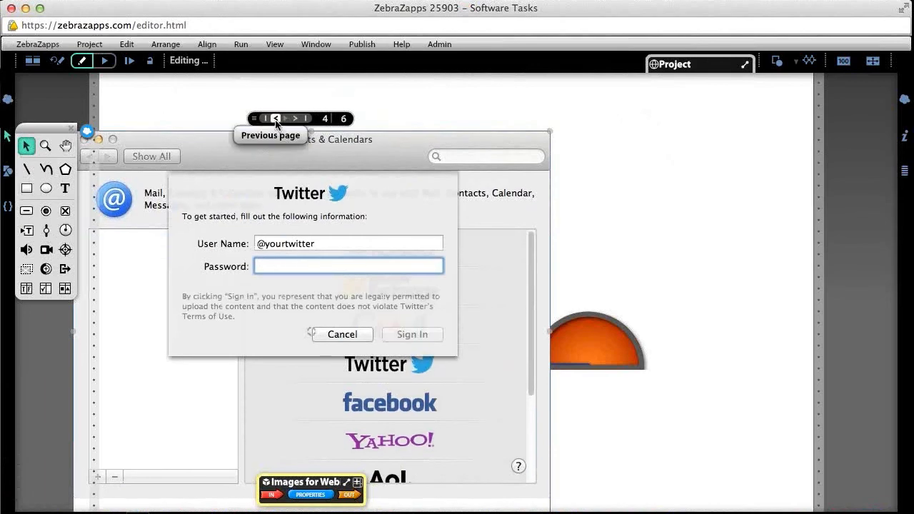
pyautogui.click(276, 119)
pyautogui.click(275, 119)
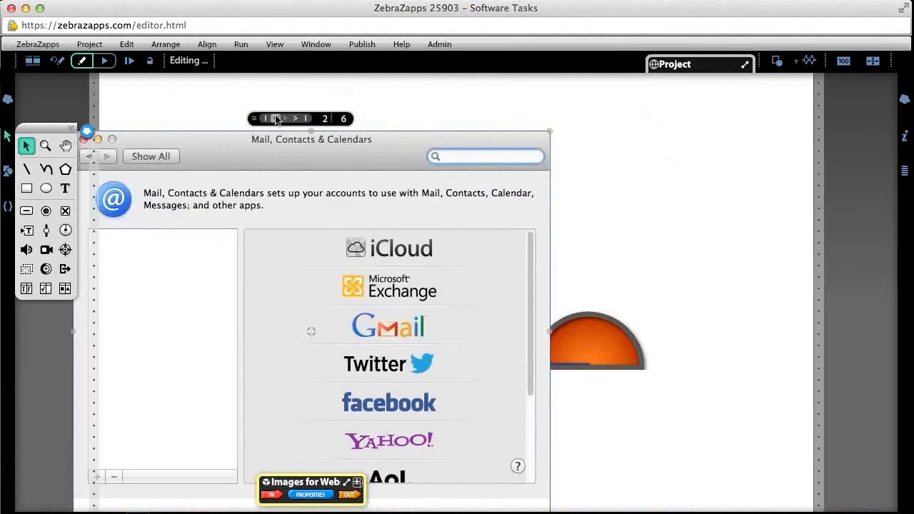
pyautogui.click(276, 118)
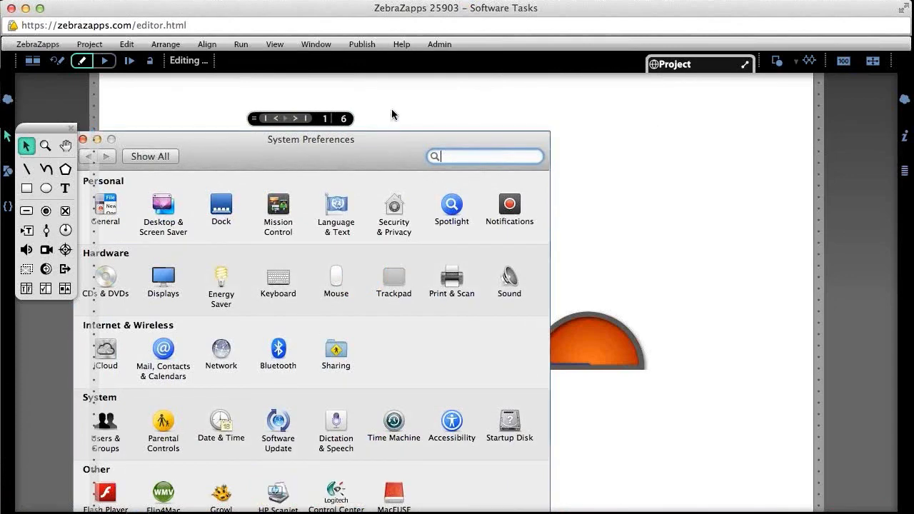
pyautogui.click(384, 151)
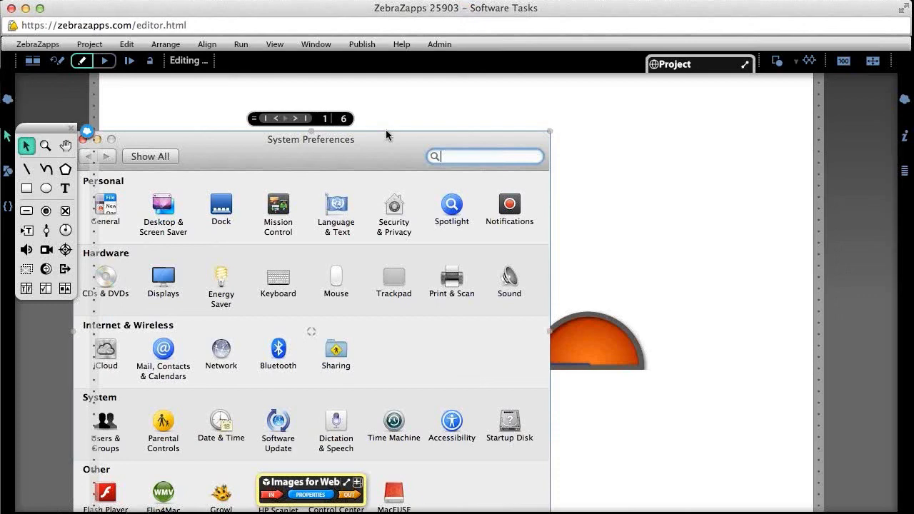
pyautogui.moveTo(385, 135); pyautogui.dragTo(470, 75)
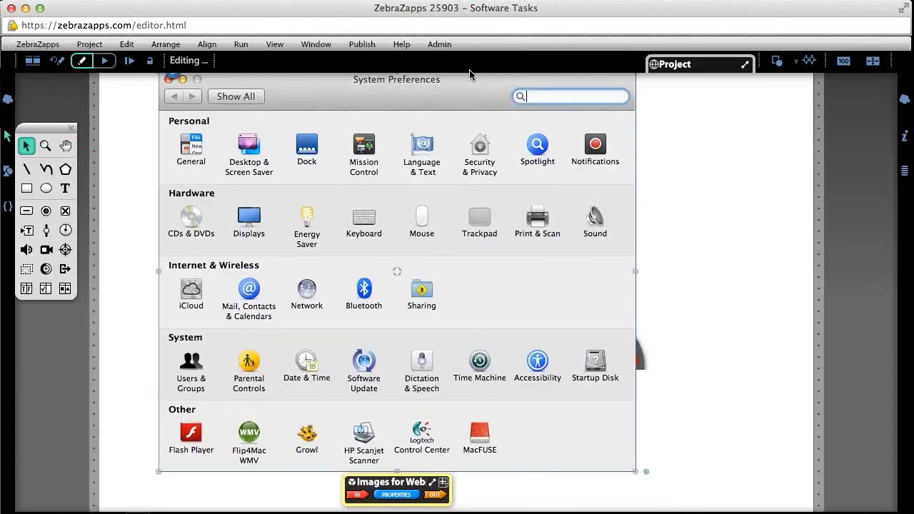
# - Open the project's resource list and use it to locate the Hot and Cold gauge and Images for Webinar gadgets
pyautogui.click(6, 171)
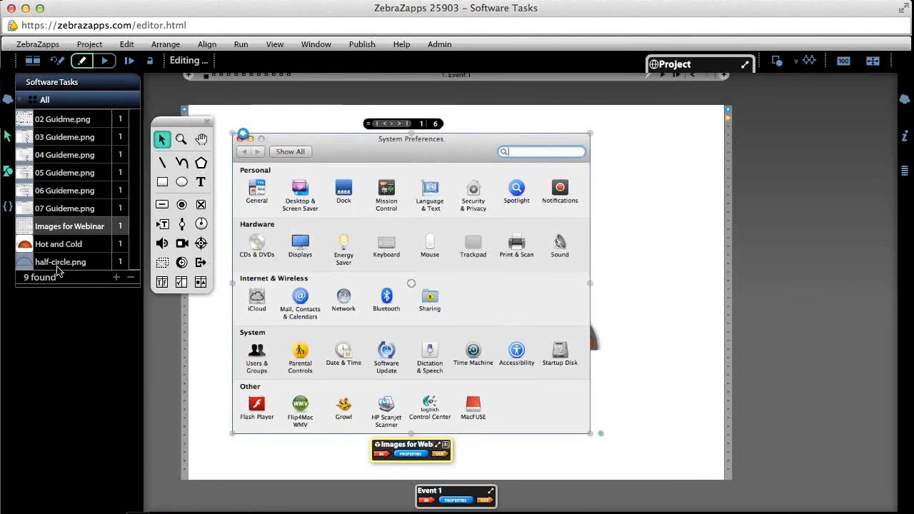
pyautogui.click(101, 246)
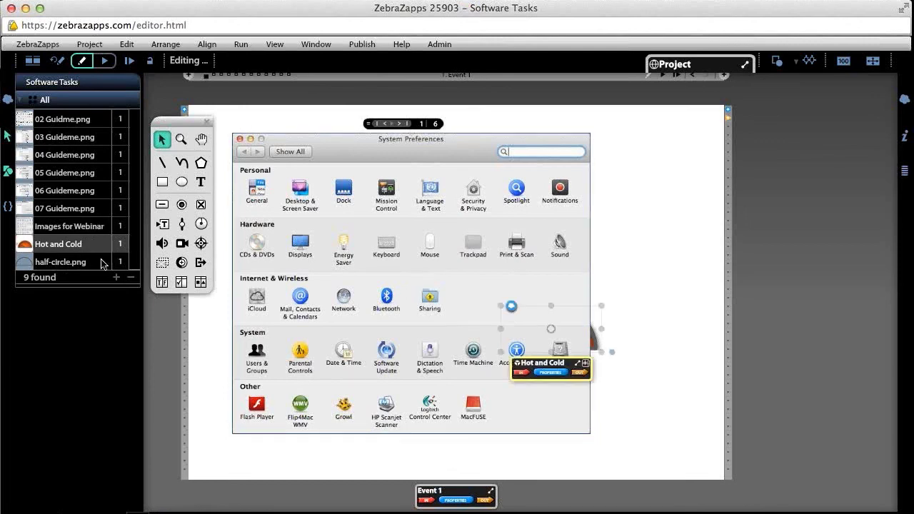
pyautogui.click(93, 233)
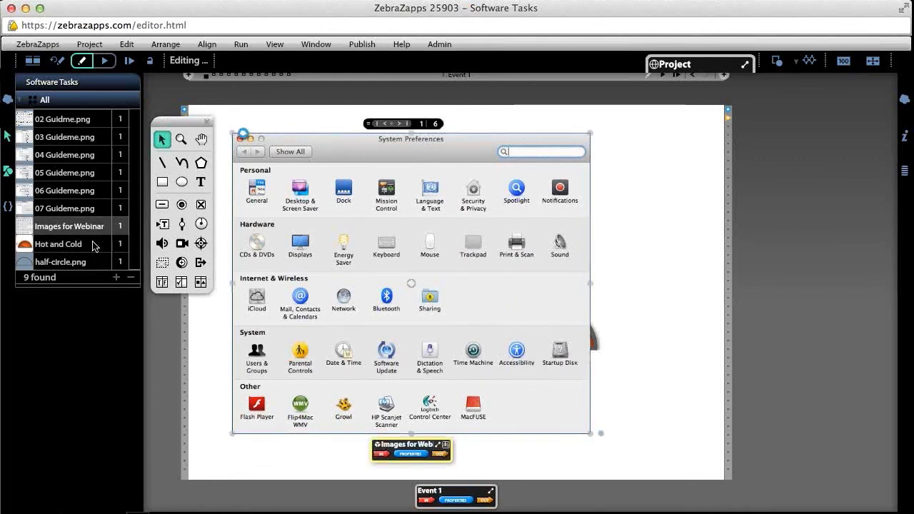
pyautogui.click(94, 244)
pyautogui.click(95, 230)
pyautogui.click(98, 249)
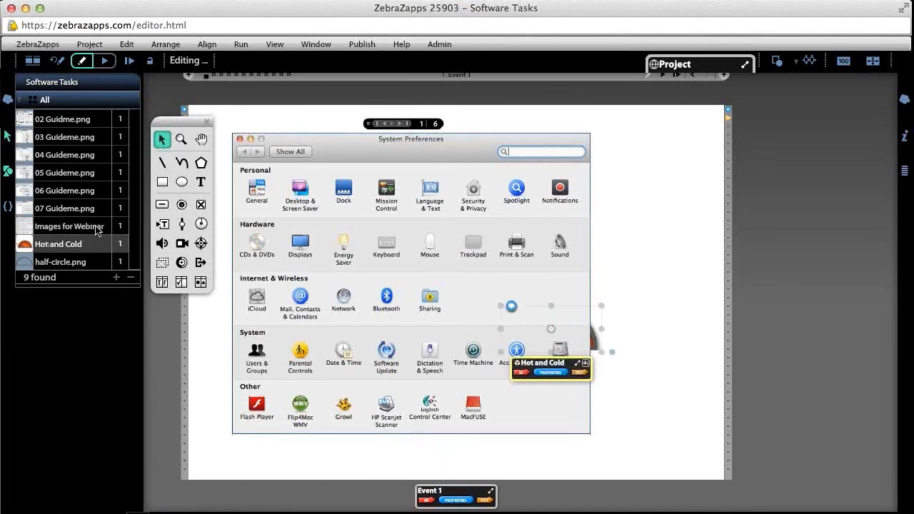
pyautogui.click(98, 231)
pyautogui.click(99, 245)
pyautogui.click(689, 369)
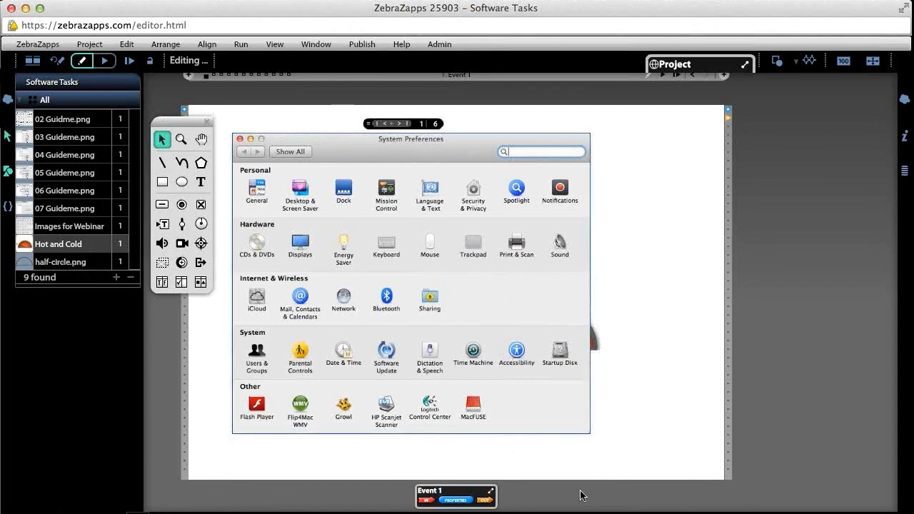
# - Delete the Images for Webinar gadget and the Hot and Cold gauge from the Event 1 page
pyautogui.click(485, 433)
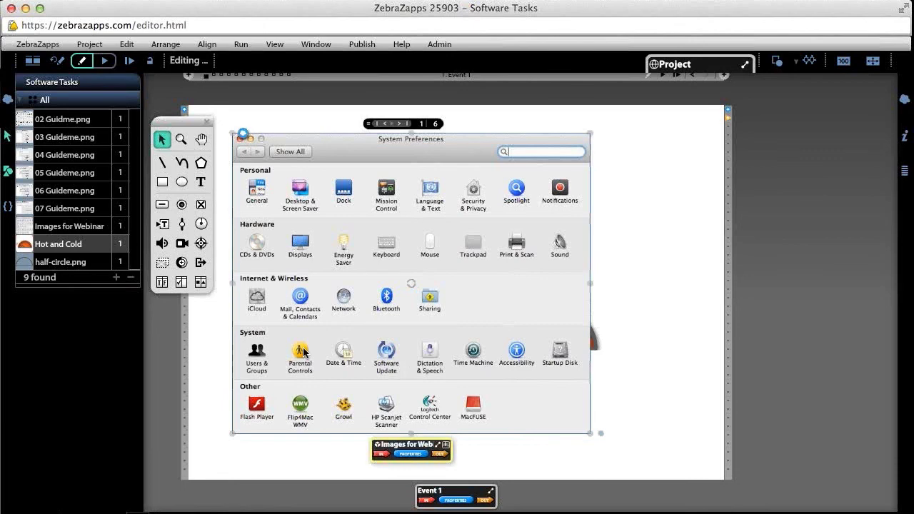
pyautogui.press('Delete')
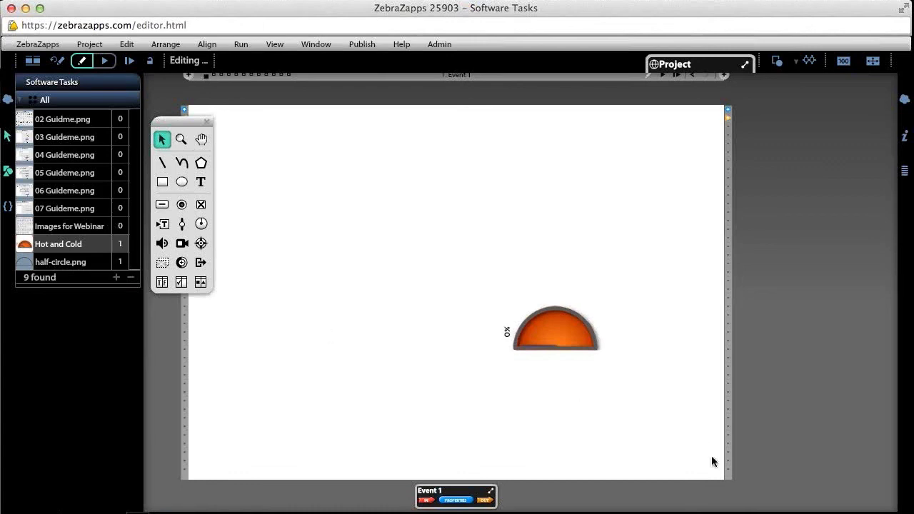
pyautogui.moveTo(554, 308); pyautogui.dragTo(550, 236)
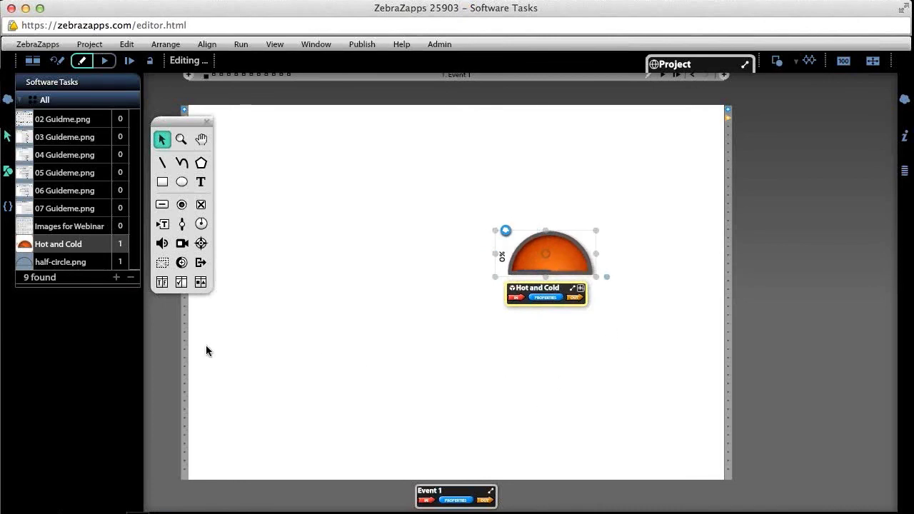
pyautogui.press('Delete')
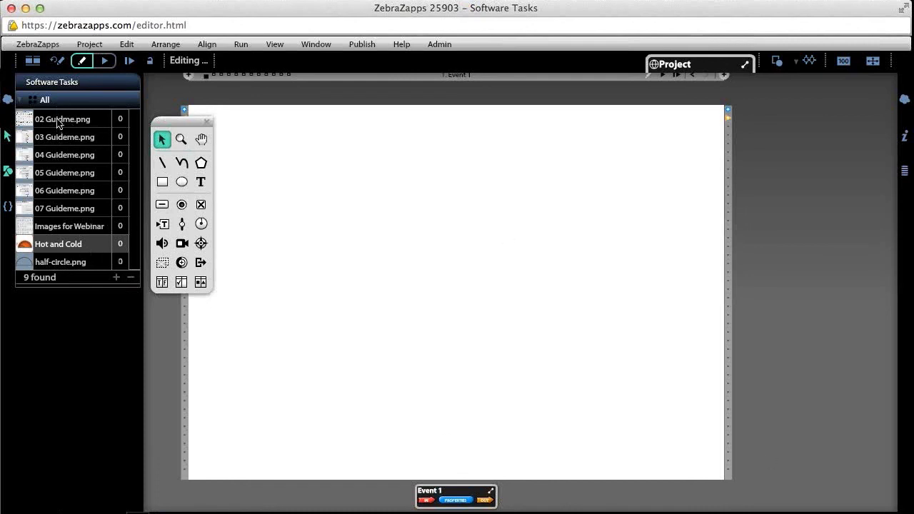
pyautogui.moveTo(61, 120); pyautogui.dragTo(462, 295)
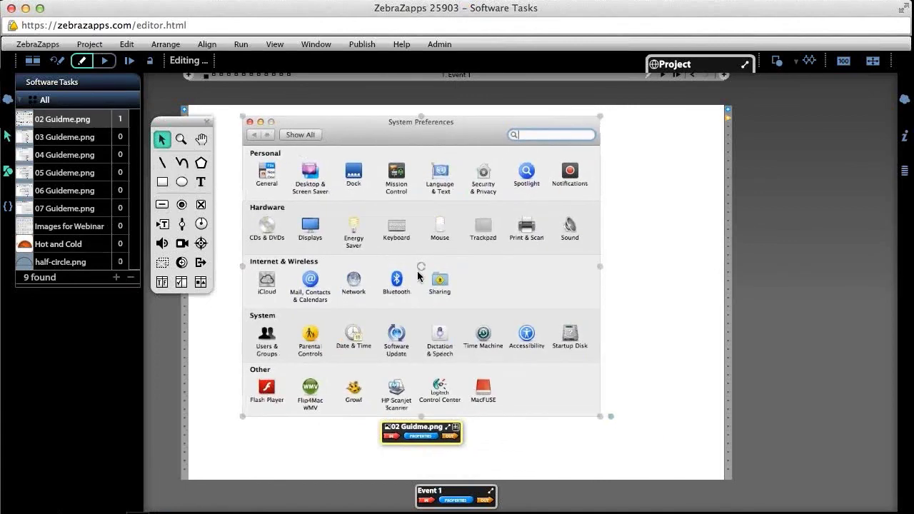
pyautogui.moveTo(418, 277); pyautogui.dragTo(509, 306)
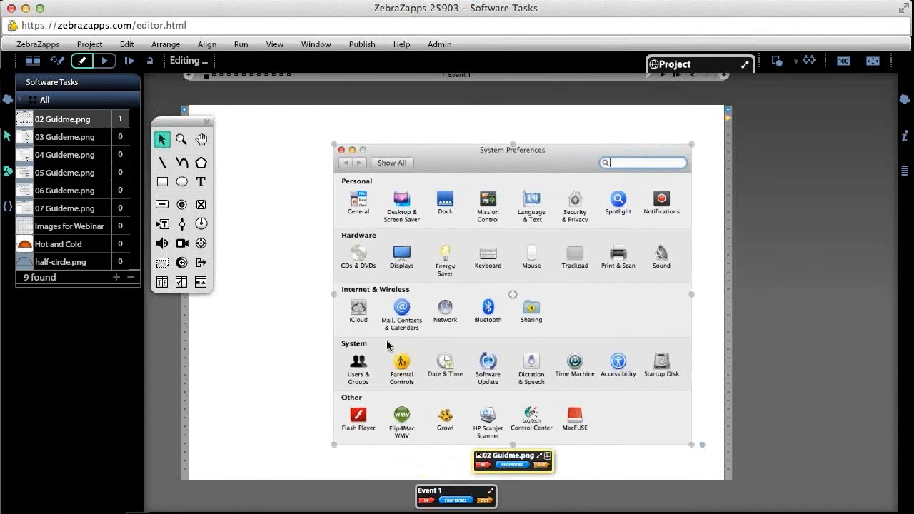
pyautogui.moveTo(384, 340); pyautogui.dragTo(319, 332)
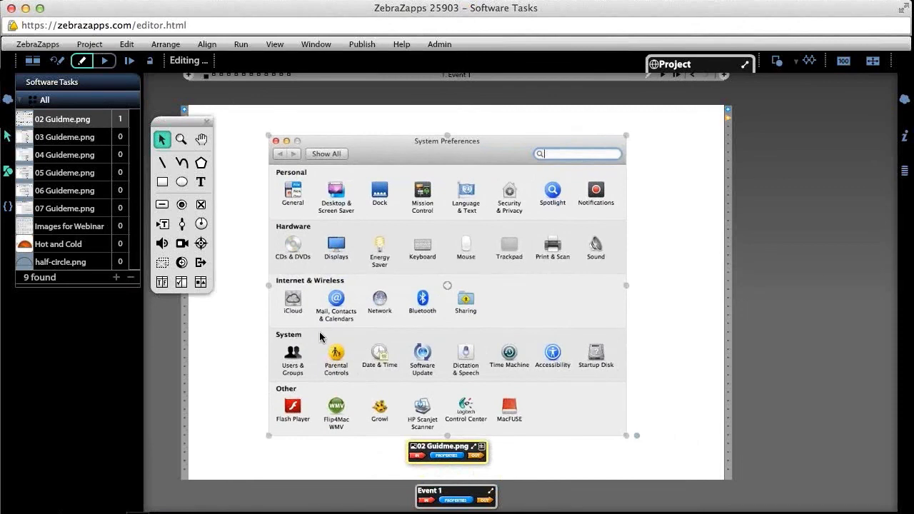
pyautogui.press('Delete')
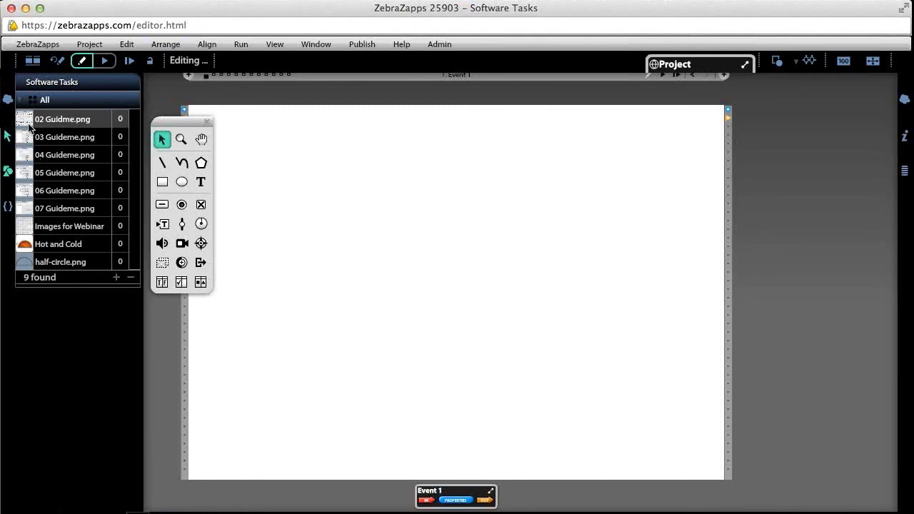
# - Place 02 Guidme.png from the resource list near the middle of the page and move the tool palette closer to it
pyautogui.moveTo(27, 123); pyautogui.dragTo(419, 265)
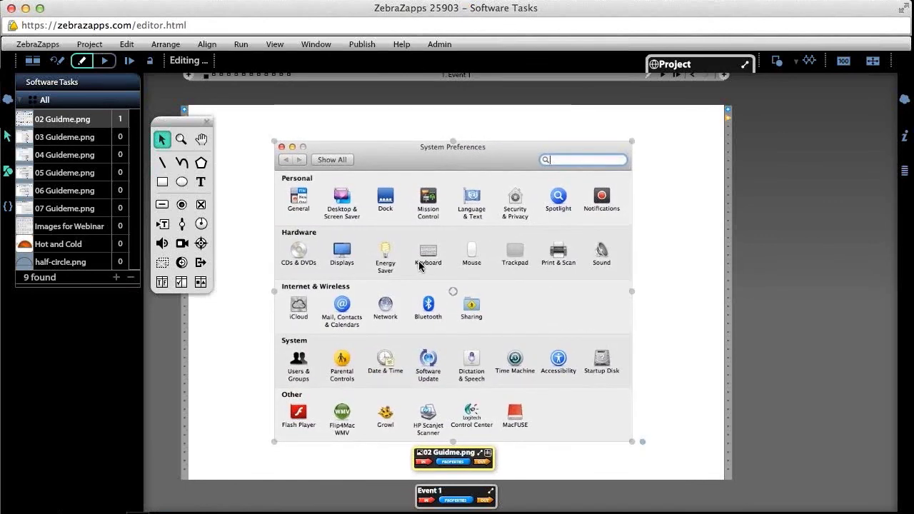
pyautogui.click(227, 435)
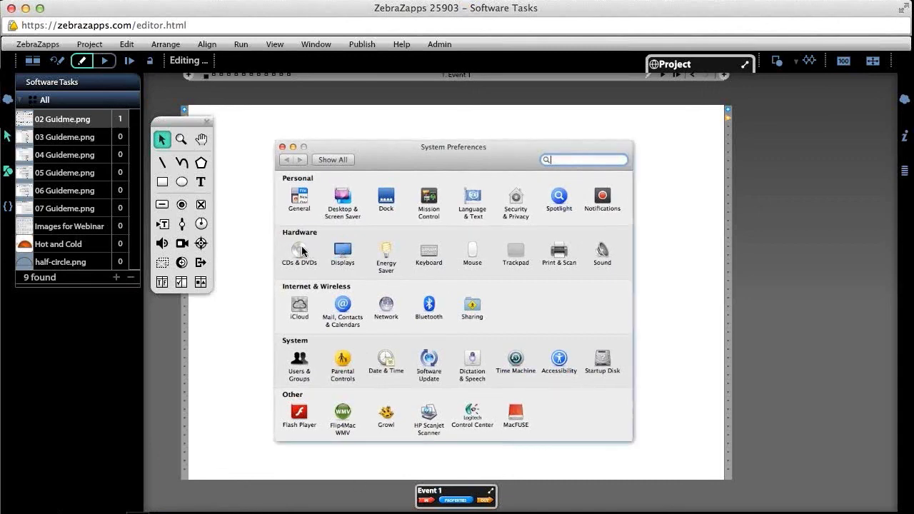
pyautogui.click(345, 297)
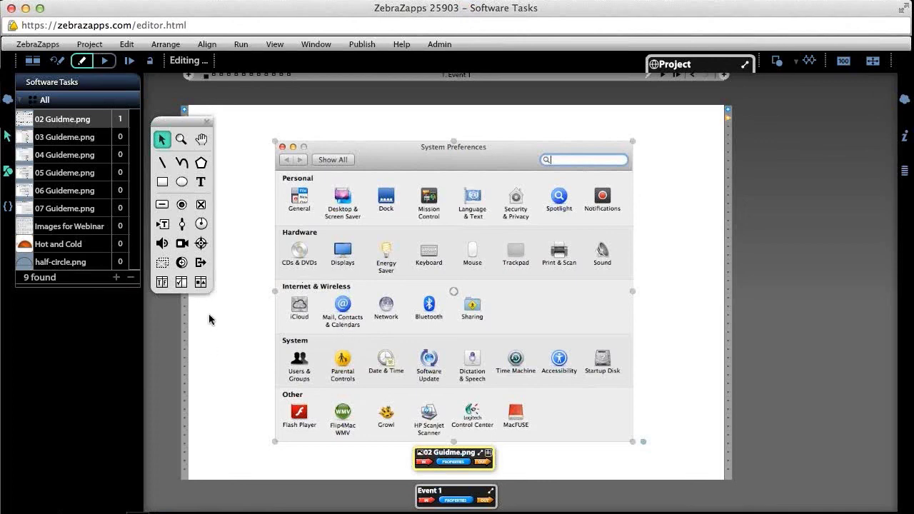
pyautogui.click(161, 182)
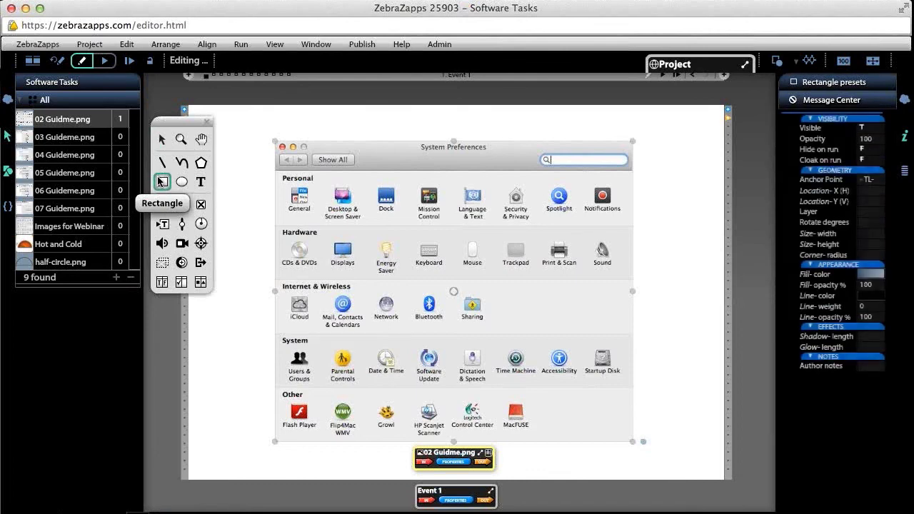
pyautogui.moveTo(175, 127); pyautogui.dragTo(208, 138)
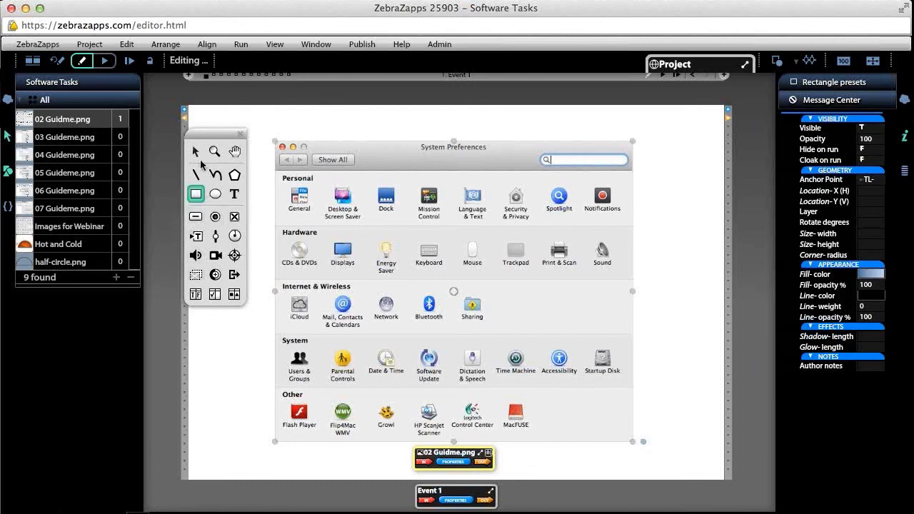
pyautogui.click(199, 154)
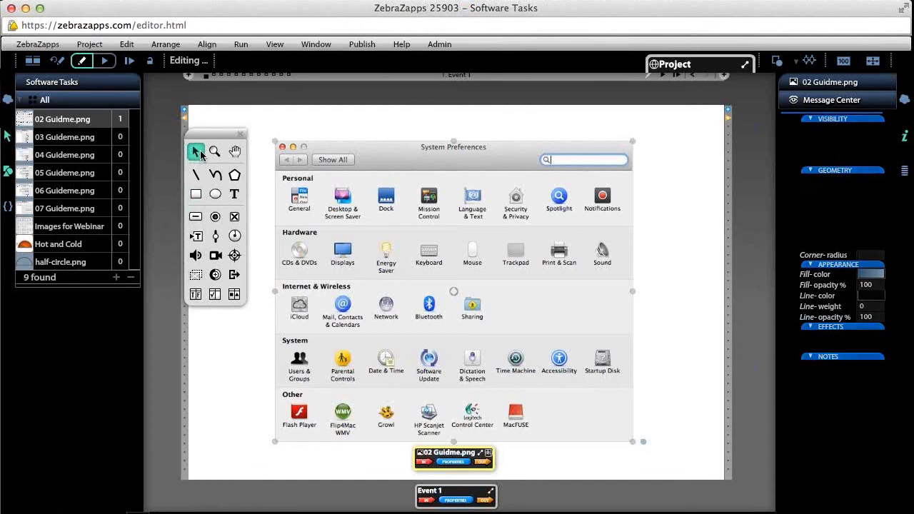
# - Draw four trial rectangles of different sizes in succession over the System Preferences image with the Rectangle tool kept active
pyautogui.click(196, 194)
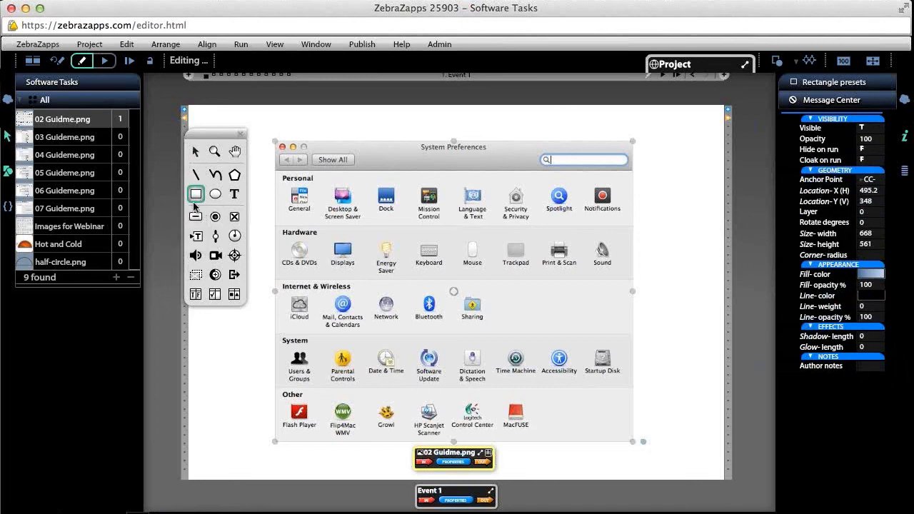
pyautogui.click(196, 194)
pyautogui.moveTo(402, 150); pyautogui.dragTo(465, 204)
pyautogui.moveTo(494, 167); pyautogui.dragTo(595, 245)
pyautogui.moveTo(611, 212)
pyautogui.mouseDown()
pyautogui.moveTo(678, 305)
pyautogui.moveTo(758, 352)
pyautogui.mouseUp()
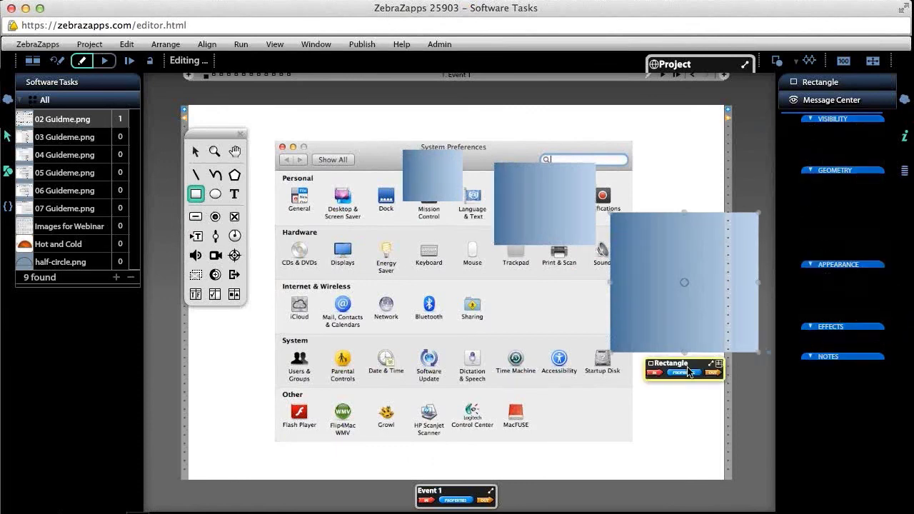
pyautogui.moveTo(671, 325); pyautogui.dragTo(525, 181)
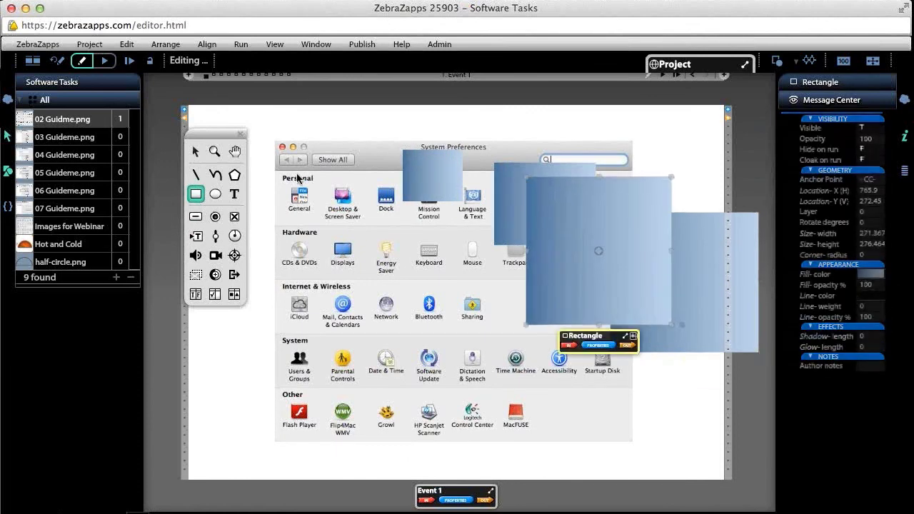
# - Delete all four trial rectangles from the page, keeping only the System Preferences image
pyautogui.click(196, 151)
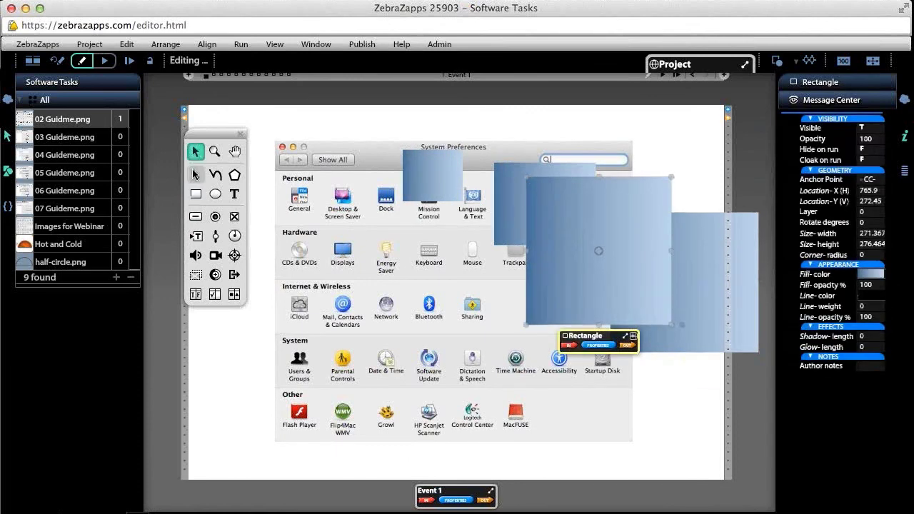
pyautogui.press('Delete')
pyautogui.click(638, 263)
pyautogui.press('Delete')
pyautogui.click(579, 230)
pyautogui.press('Delete')
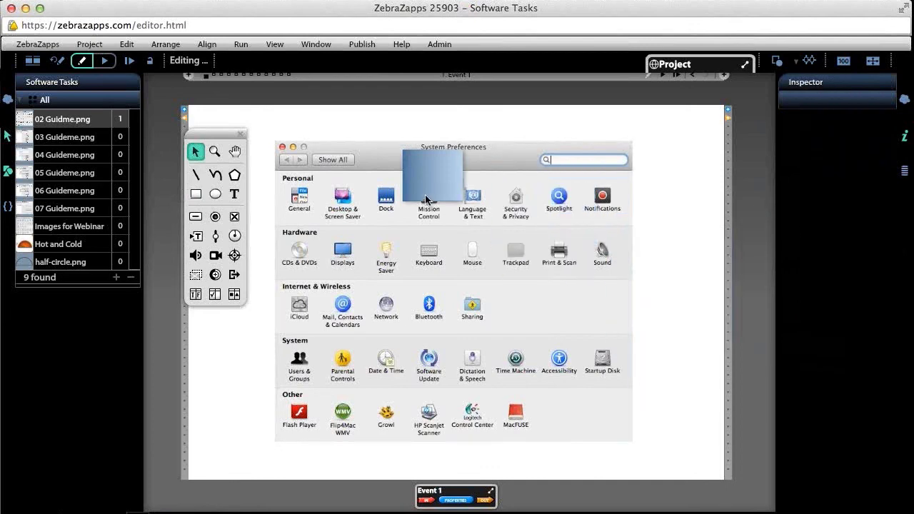
pyautogui.click(429, 199)
pyautogui.press('Delete')
# - Draw a rectangle about 93 wide by 79 high over the Mail, Contacts & Calendars icon and name it Hot Spot
pyautogui.click(197, 194)
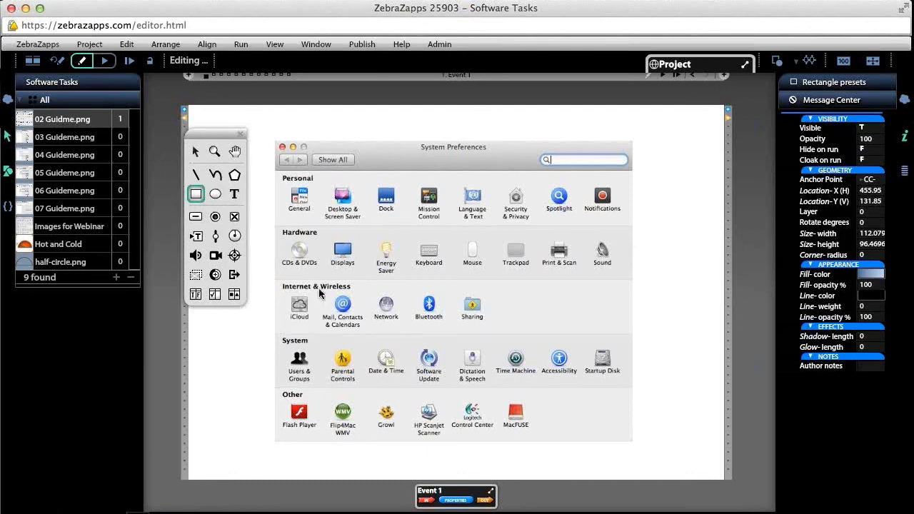
pyautogui.moveTo(318, 287)
pyautogui.mouseDown()
pyautogui.moveTo(334, 322)
pyautogui.moveTo(368, 329)
pyautogui.mouseUp()
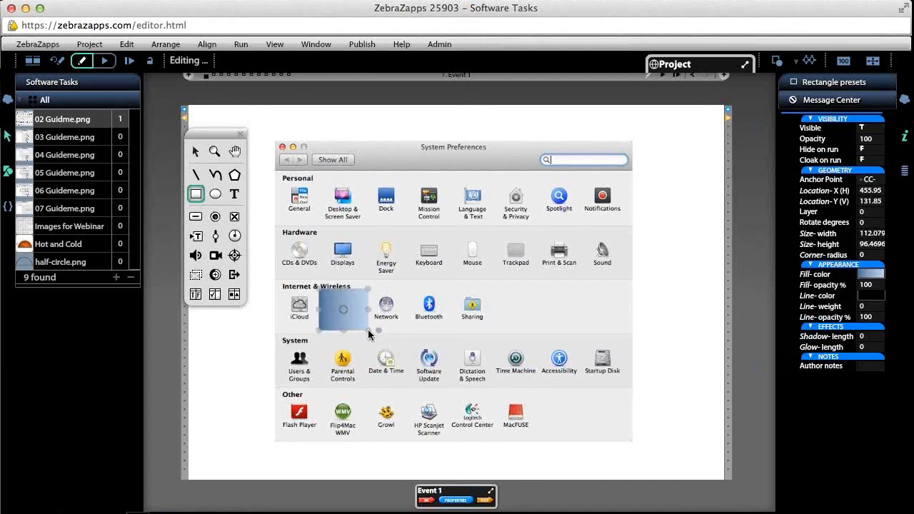
pyautogui.moveTo(368, 330); pyautogui.dragTo(368, 329)
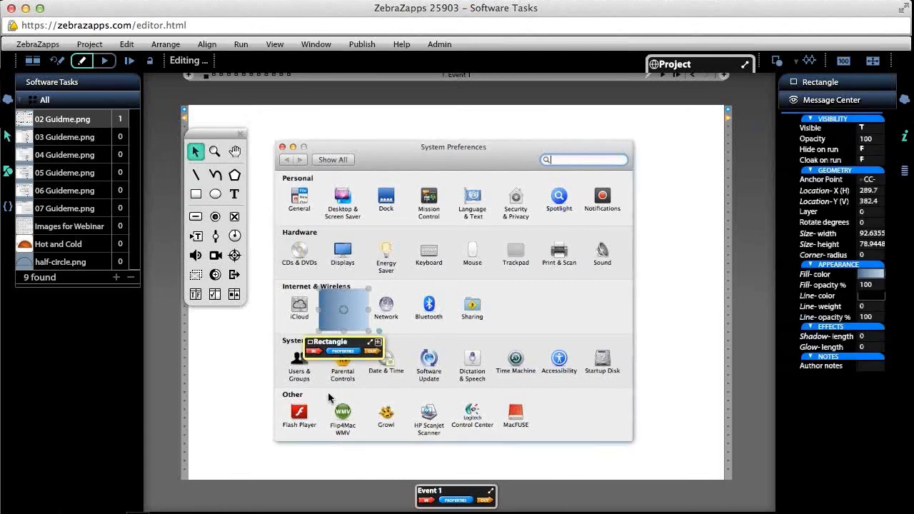
pyautogui.doubleClick(331, 342)
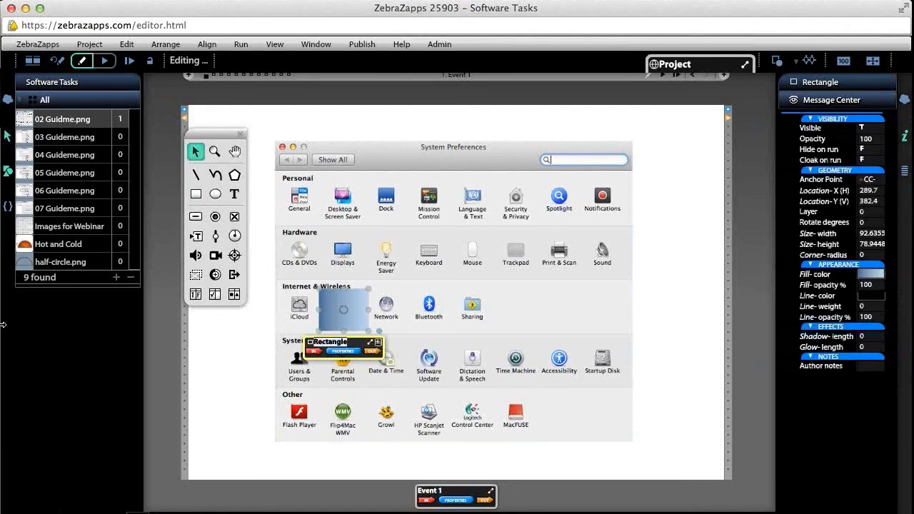
pyautogui.write('Hot Spot')
pyautogui.press('Return')
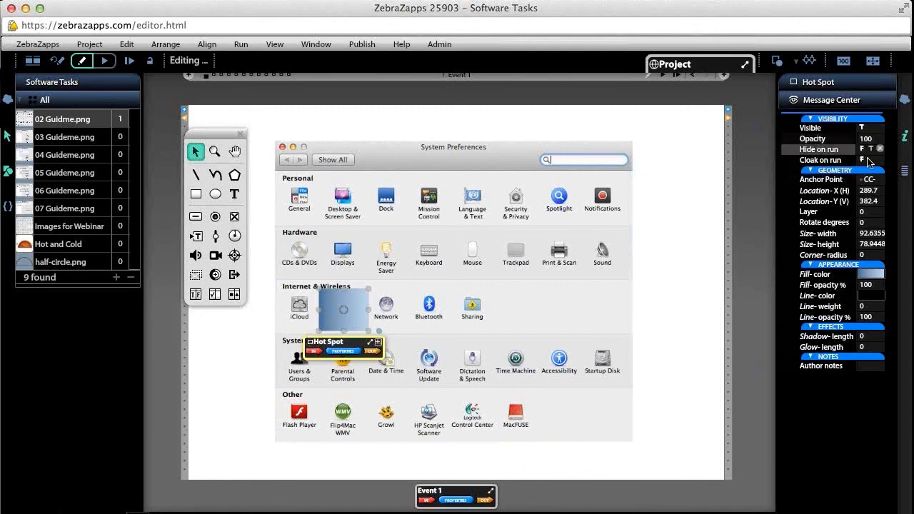
# - Turn on Cloak on run for the Hot Spot rectangle and set its opacity to 50 percent
pyautogui.moveTo(872, 163)
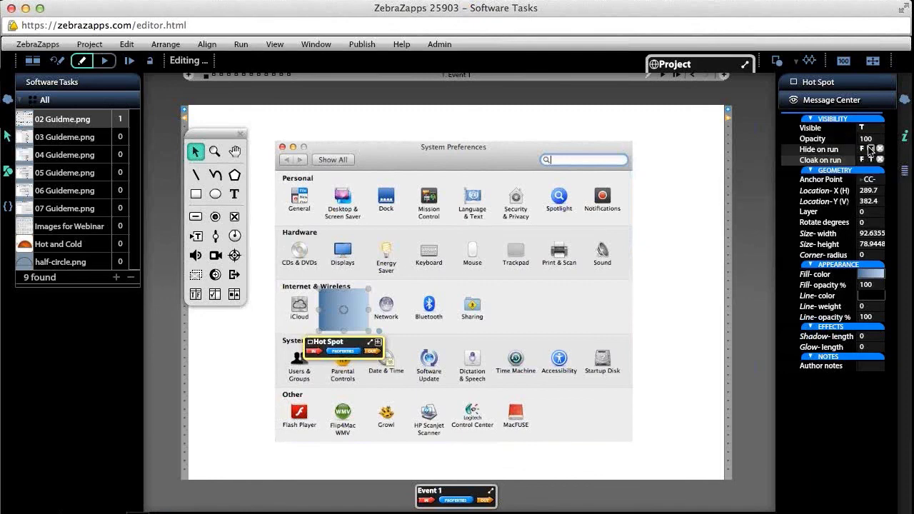
pyautogui.click(284, 125)
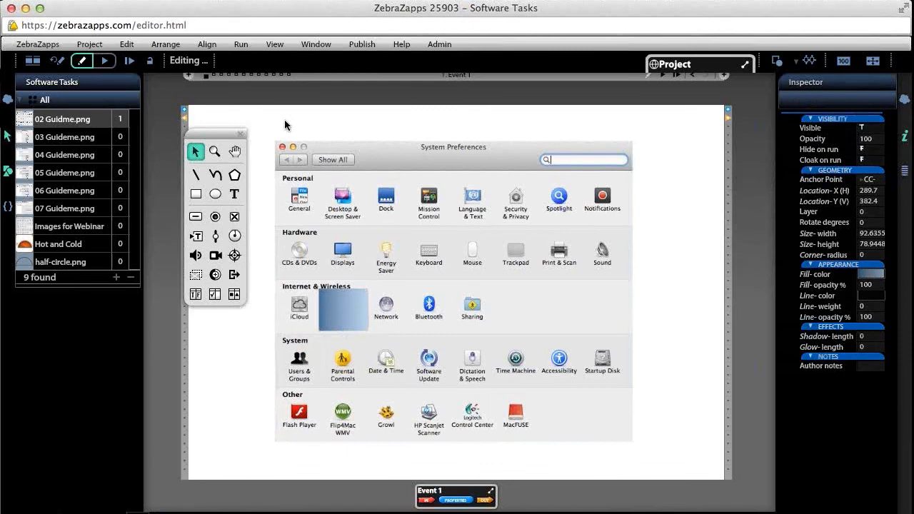
pyautogui.click(343, 310)
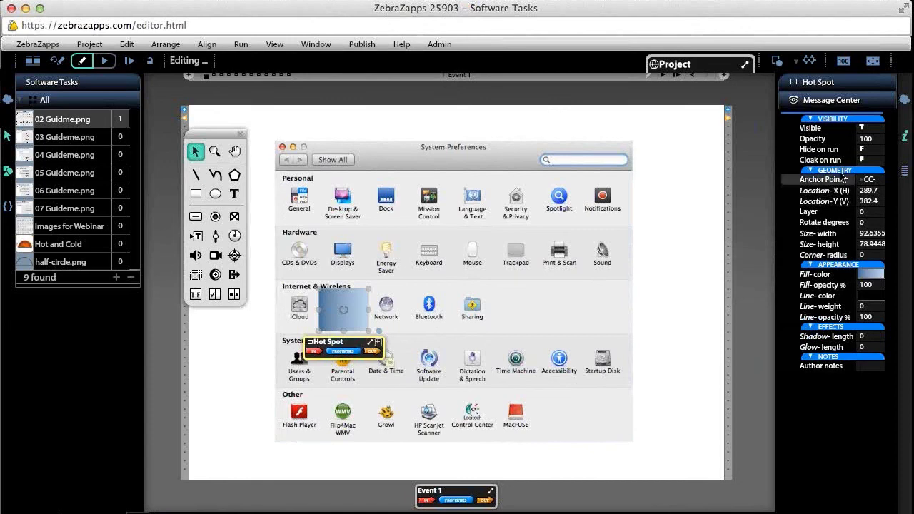
pyautogui.moveTo(871, 166)
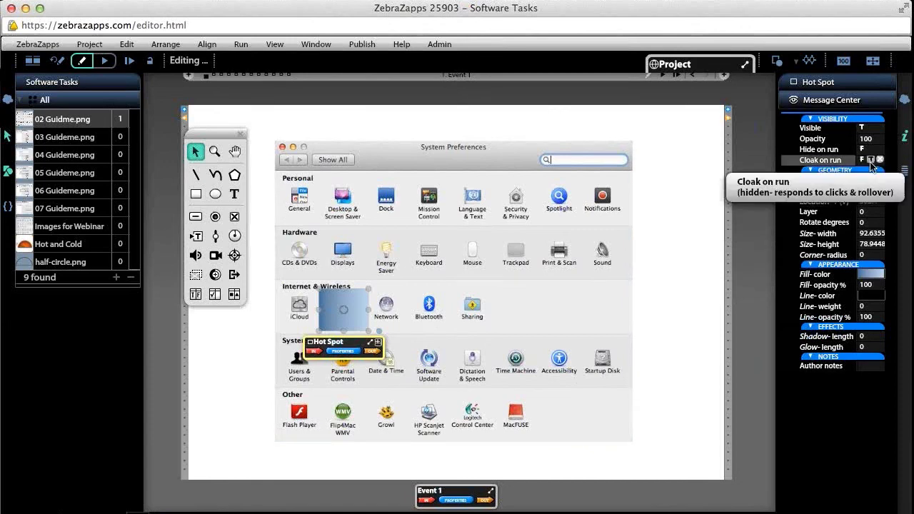
pyautogui.click(870, 160)
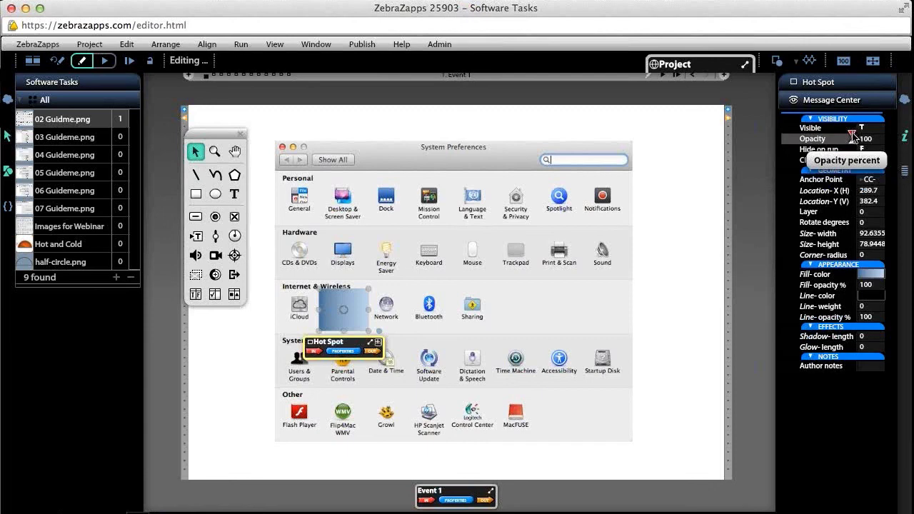
pyautogui.moveTo(854, 137); pyautogui.dragTo(829, 138)
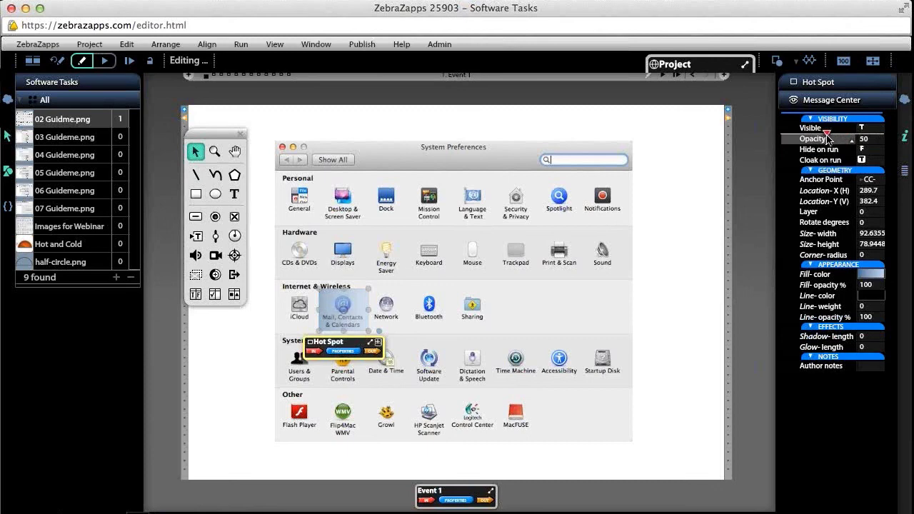
pyautogui.click(719, 286)
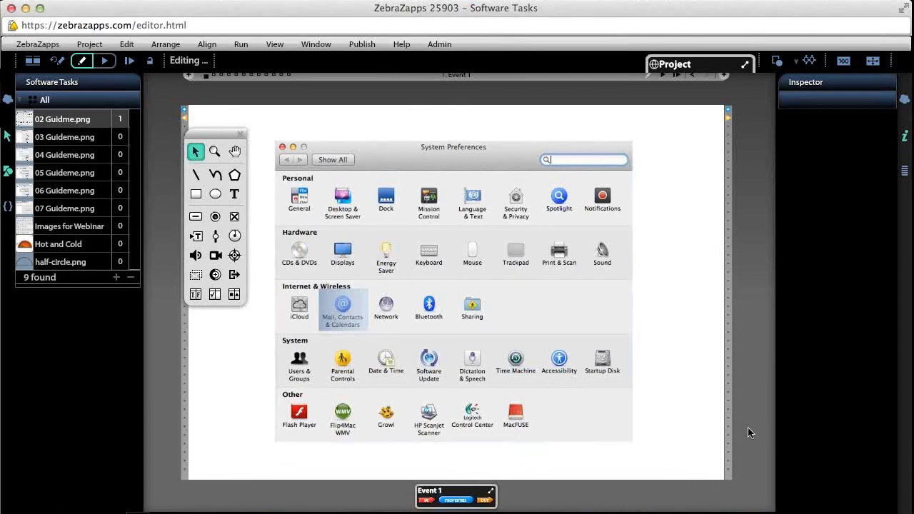
# - Select all objects on the page and make an Arena from the System Preferences image and the Hot Spot
pyautogui.click(128, 44)
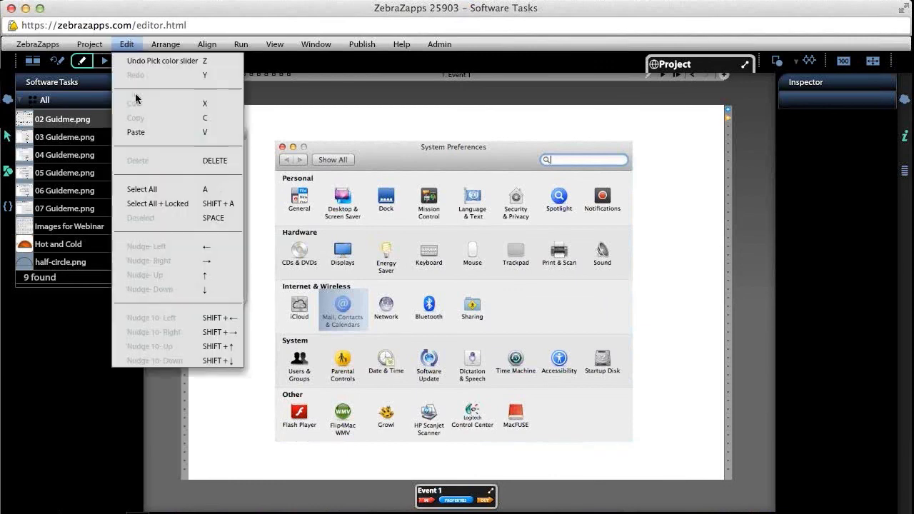
pyautogui.click(223, 195)
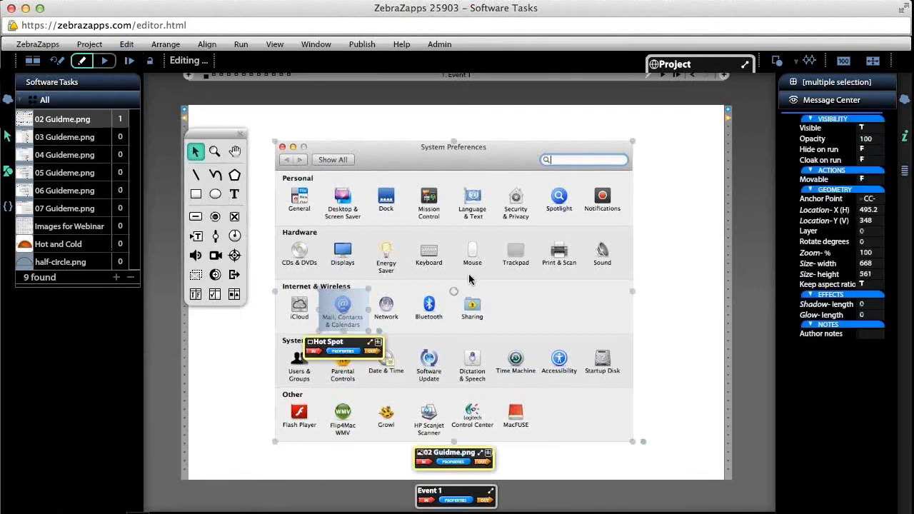
pyautogui.click(166, 45)
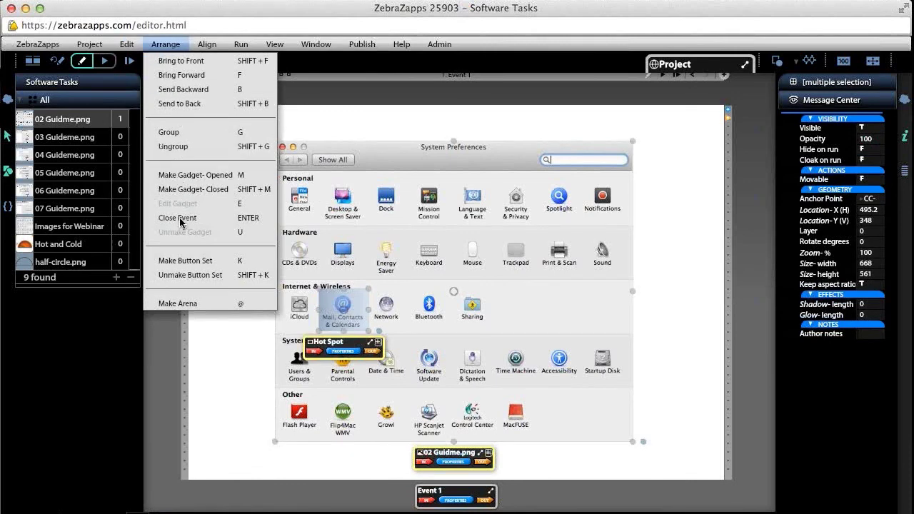
pyautogui.click(180, 304)
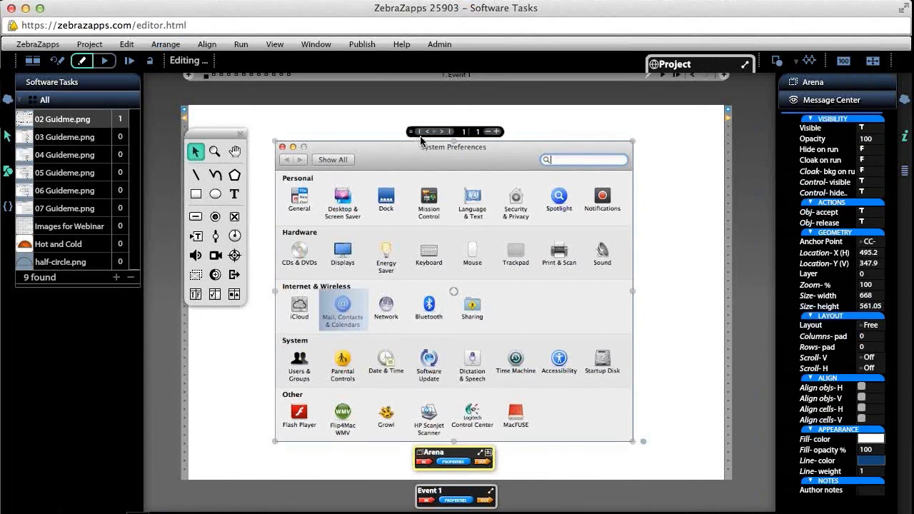
# - Shift the arena slightly up and to the right, and fit the 02 Guidme.png image inside its frame
pyautogui.keyDown('shift'); pyautogui.click(400, 437); pyautogui.keyUp('shift')
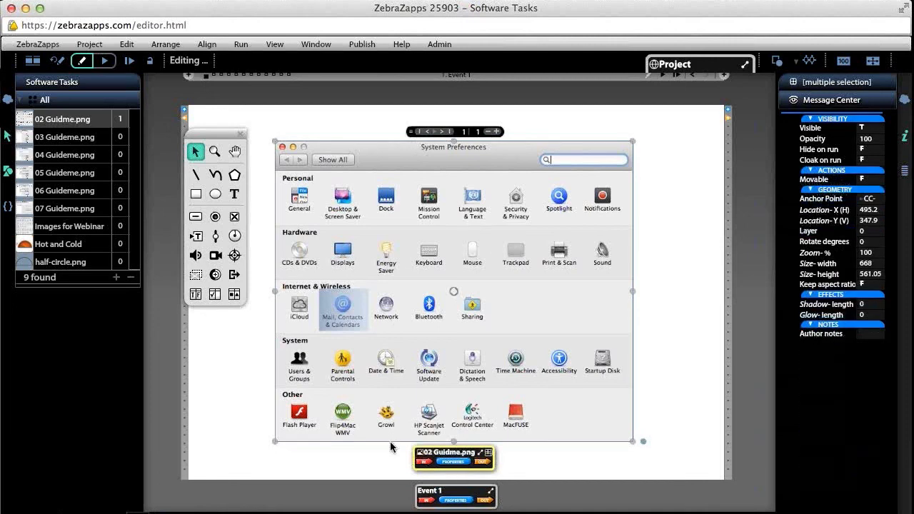
pyautogui.moveTo(395, 440)
pyautogui.mouseDown()
pyautogui.moveTo(454, 410)
pyautogui.moveTo(384, 424)
pyautogui.moveTo(461, 405)
pyautogui.moveTo(373, 436)
pyautogui.moveTo(393, 447)
pyautogui.mouseUp()
pyautogui.click(267, 394)
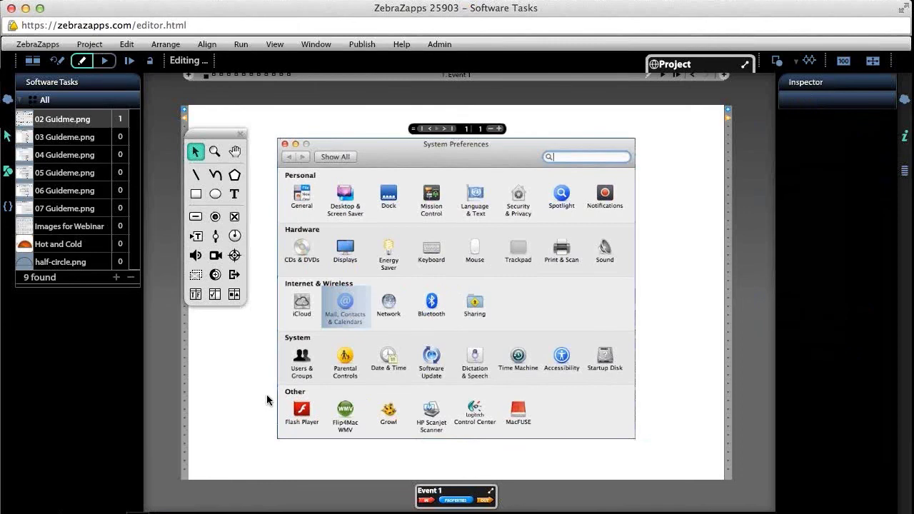
pyautogui.click(429, 370)
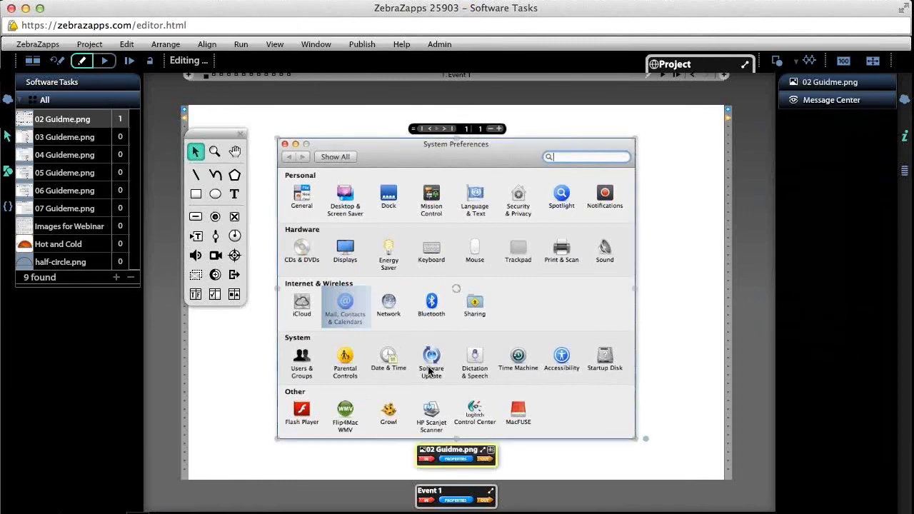
pyautogui.moveTo(429, 370)
pyautogui.mouseDown()
pyautogui.moveTo(477, 356)
pyautogui.moveTo(535, 397)
pyautogui.moveTo(428, 389)
pyautogui.moveTo(483, 293)
pyautogui.moveTo(430, 258)
pyautogui.moveTo(437, 330)
pyautogui.moveTo(506, 398)
pyautogui.moveTo(484, 402)
pyautogui.moveTo(463, 271)
pyautogui.moveTo(413, 306)
pyautogui.moveTo(421, 375)
pyautogui.moveTo(440, 372)
pyautogui.moveTo(429, 371)
pyautogui.mouseUp()
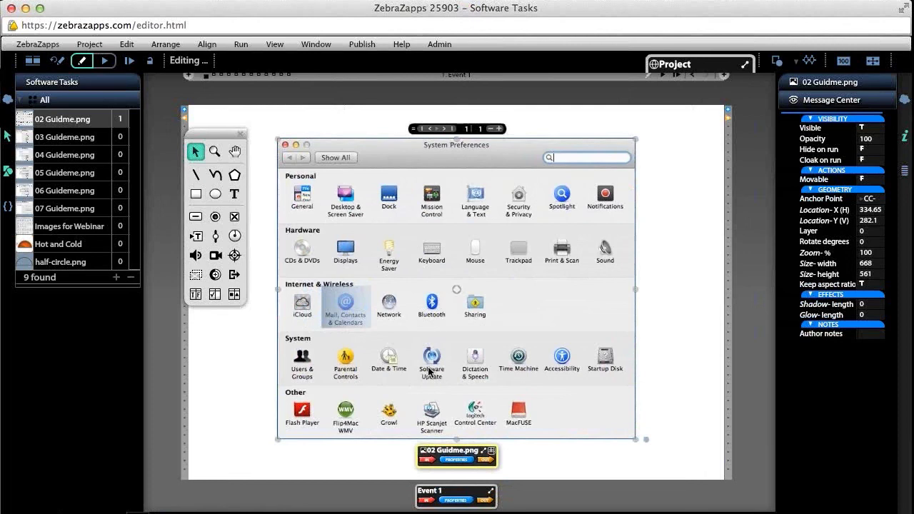
pyautogui.moveTo(430, 371); pyautogui.dragTo(430, 370)
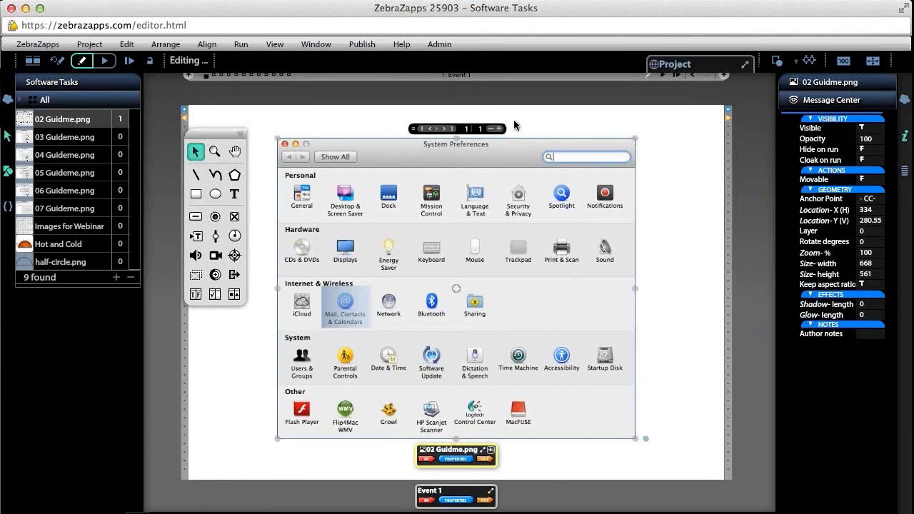
# - Move the arena's page control bar slightly to the left above the System Preferences image
pyautogui.hotkey('ctrl', '=')
pyautogui.click(235, 151)
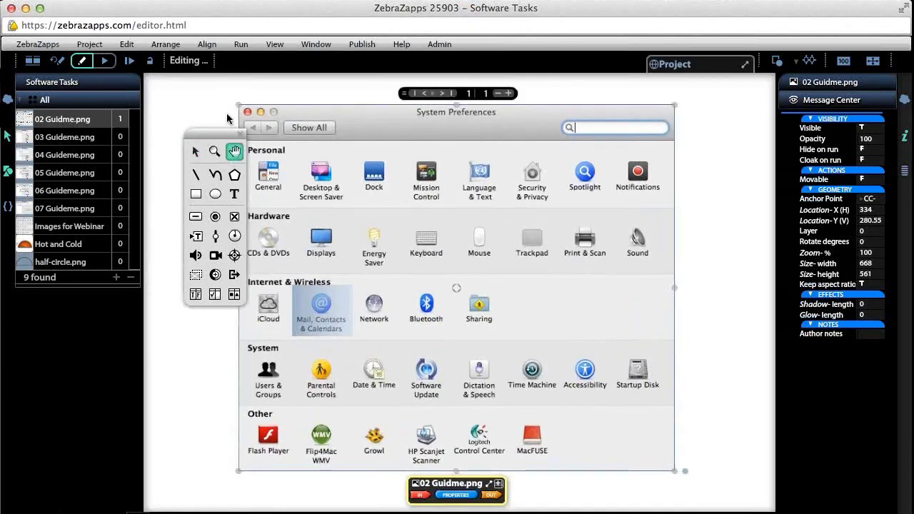
pyautogui.moveTo(228, 130); pyautogui.dragTo(242, 126)
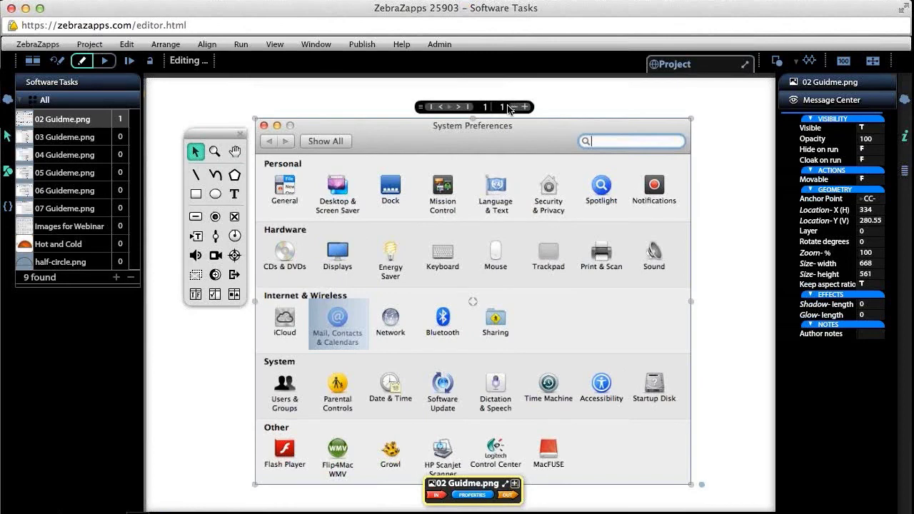
pyautogui.moveTo(423, 115); pyautogui.dragTo(400, 110)
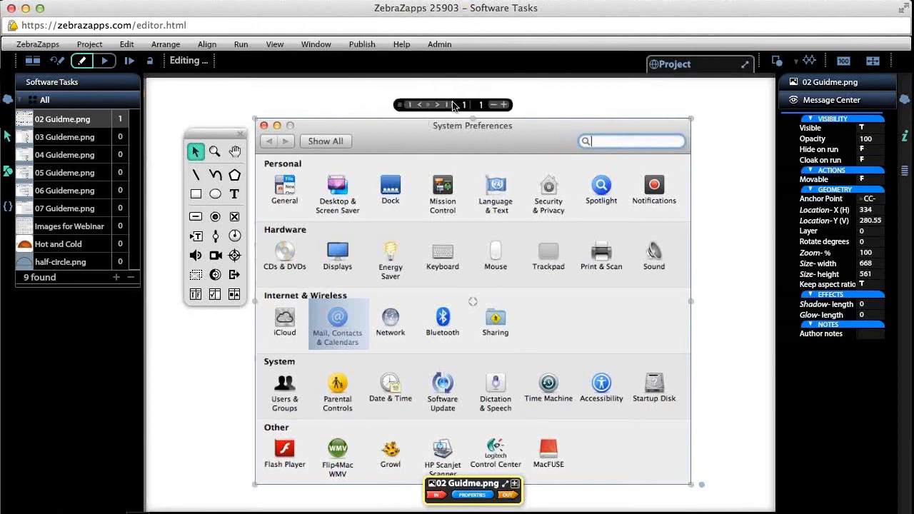
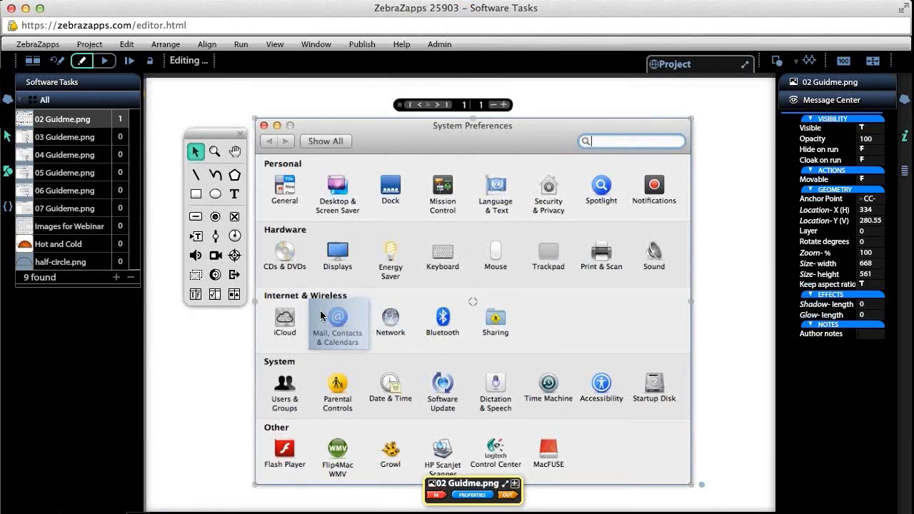
# - Replace a trial blank second arena page with a duplicate of page 1, and go between the two pages to compare them
pyautogui.click(503, 105)
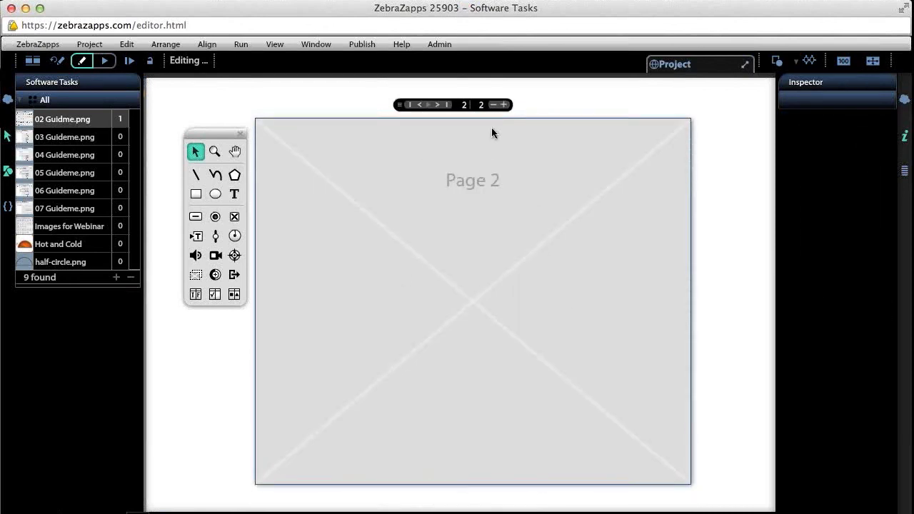
pyautogui.click(493, 105)
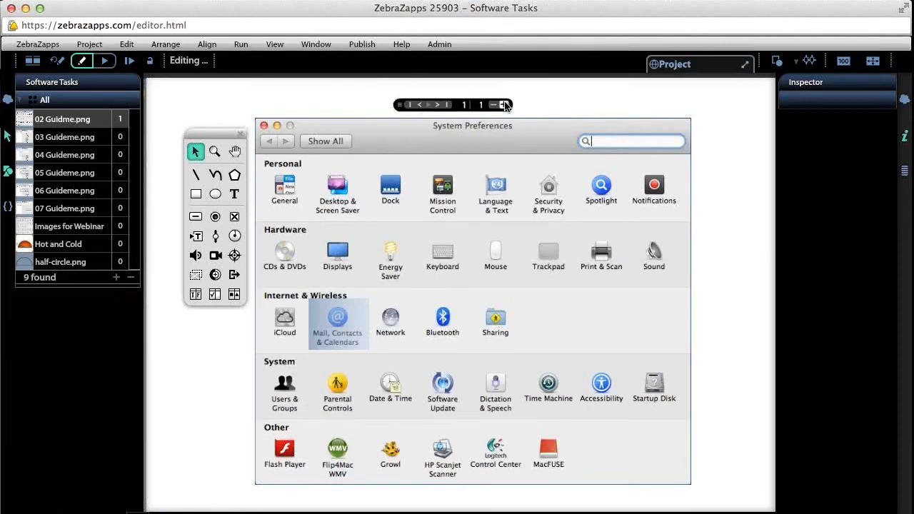
pyautogui.click(505, 105)
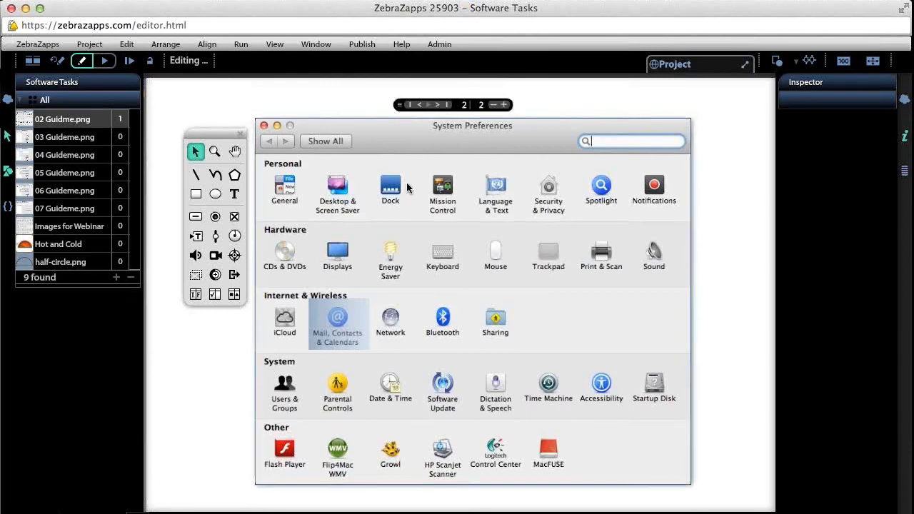
pyautogui.click(419, 105)
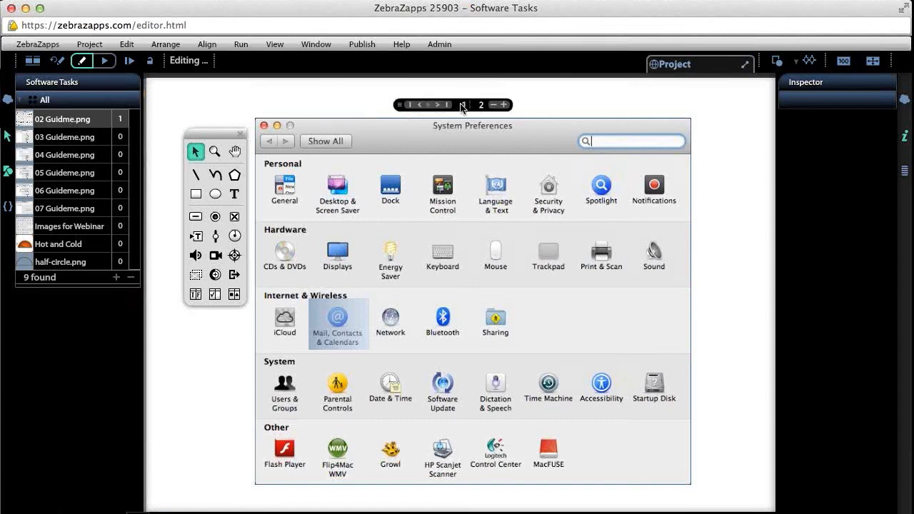
pyautogui.click(437, 105)
pyautogui.click(420, 105)
pyautogui.click(439, 105)
# - Replace the System Preferences image on arena page 2 with 03 Guideme.png, for this object only
pyautogui.moveTo(41, 145); pyautogui.dragTo(222, 114)
pyautogui.moveTo(223, 109); pyautogui.dragTo(451, 262)
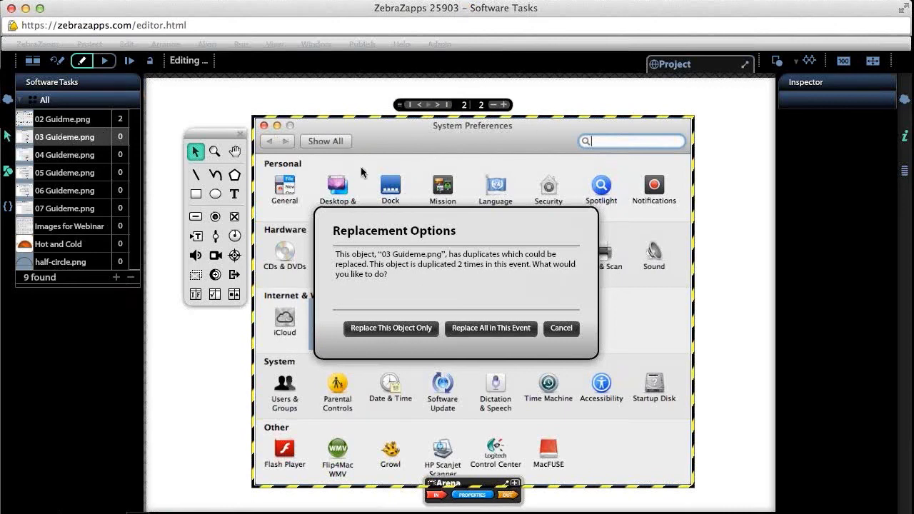
pyautogui.click(418, 333)
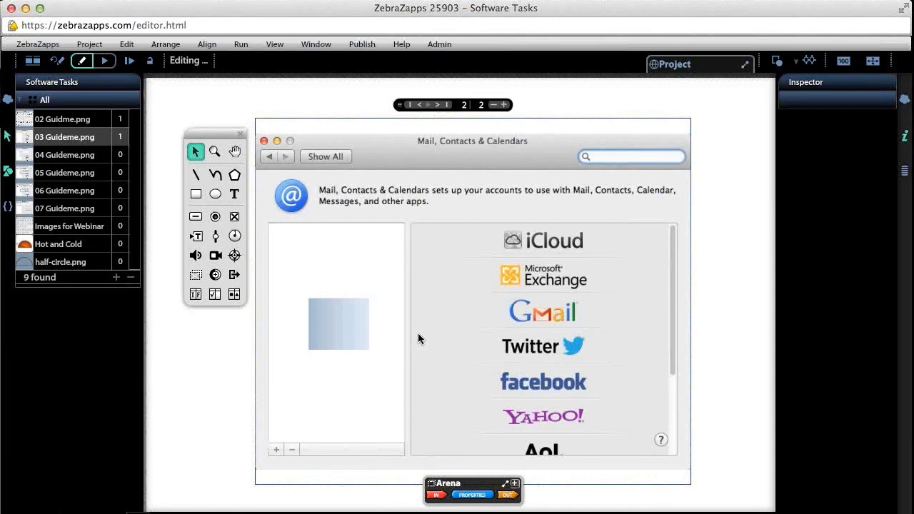
# - Flip repeatedly between arena pages 1 and 2 to compare the alignment of the two screenshots
pyautogui.click(420, 105)
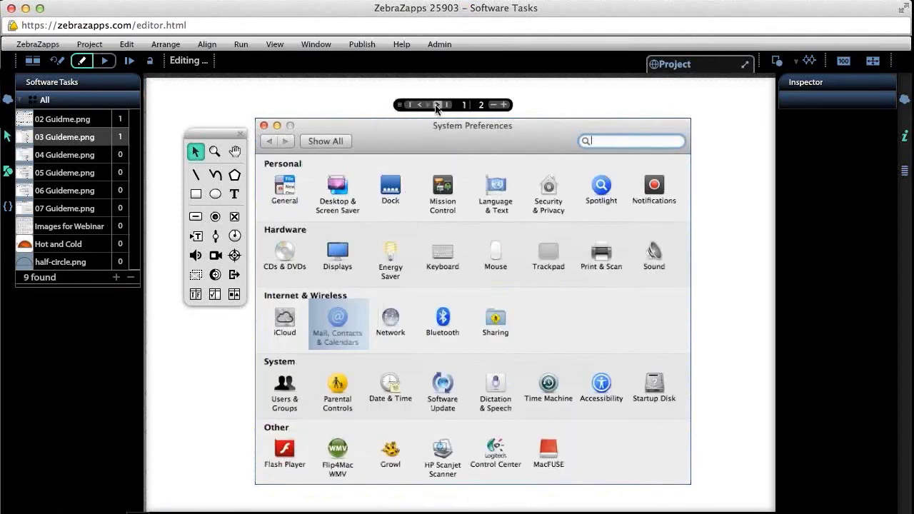
pyautogui.click(437, 105)
pyautogui.click(420, 105)
pyautogui.click(437, 106)
pyautogui.click(420, 105)
pyautogui.click(436, 105)
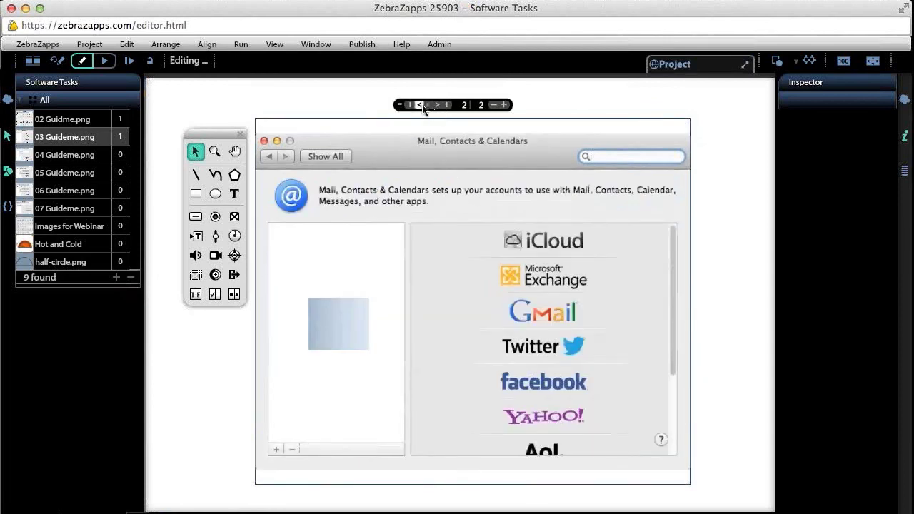
pyautogui.click(420, 105)
pyautogui.click(437, 105)
pyautogui.click(420, 105)
pyautogui.click(438, 105)
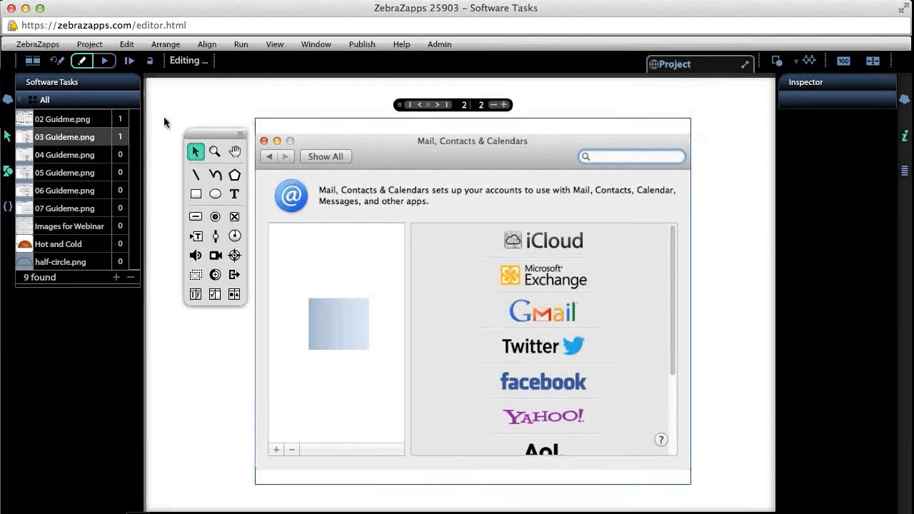
# - Swap the page 2 image back to 02 Guidme.png and replace that object only with 03 Guideme.png again
pyautogui.moveTo(69, 124); pyautogui.dragTo(454, 243)
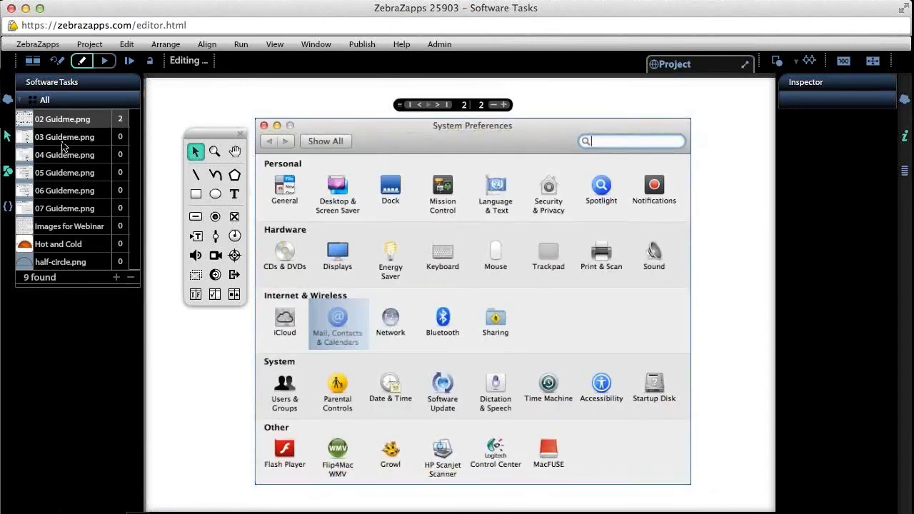
pyautogui.moveTo(63, 146); pyautogui.dragTo(425, 191)
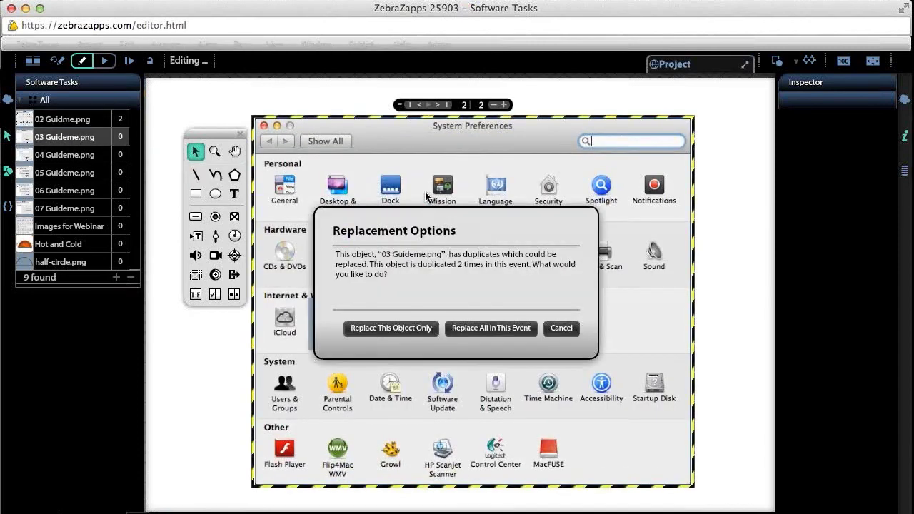
pyautogui.click(404, 328)
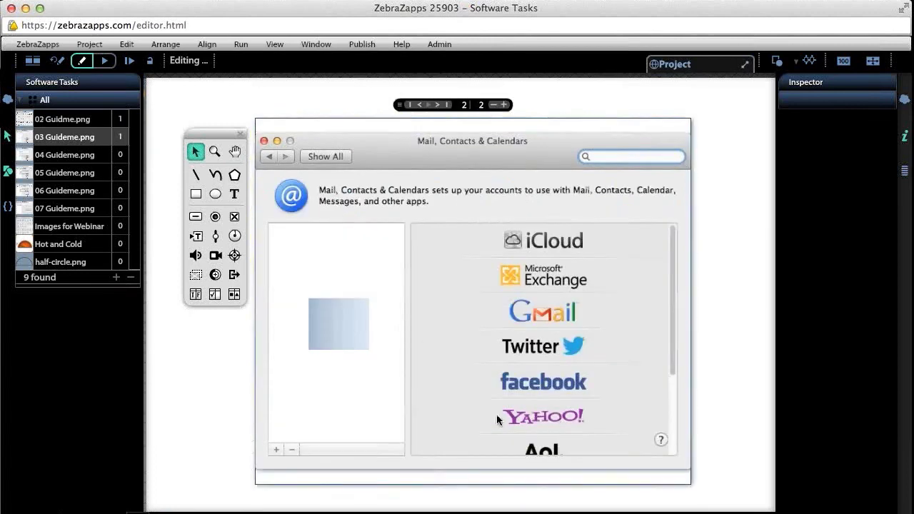
# - Move the 03 Guideme.png image up to the arena's top edge, at about Y 256, and return to page 1
pyautogui.click(445, 412)
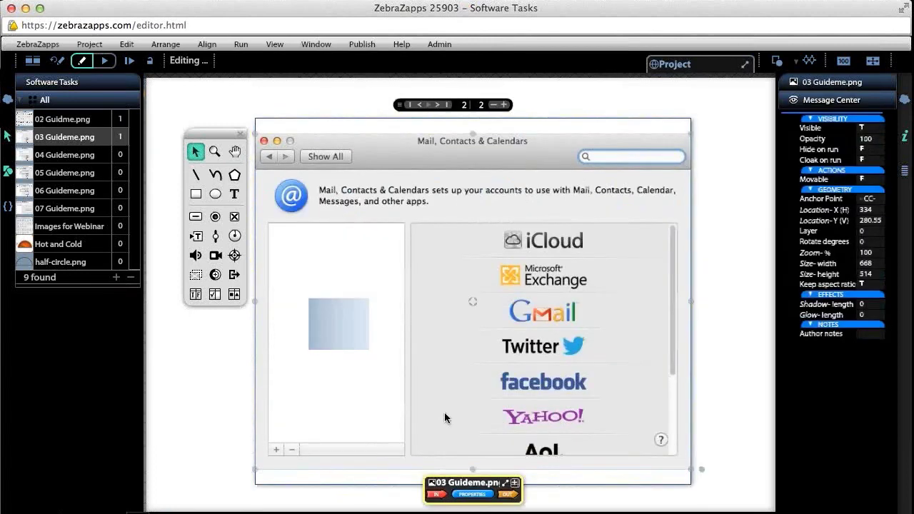
pyautogui.moveTo(445, 410); pyautogui.dragTo(444, 397)
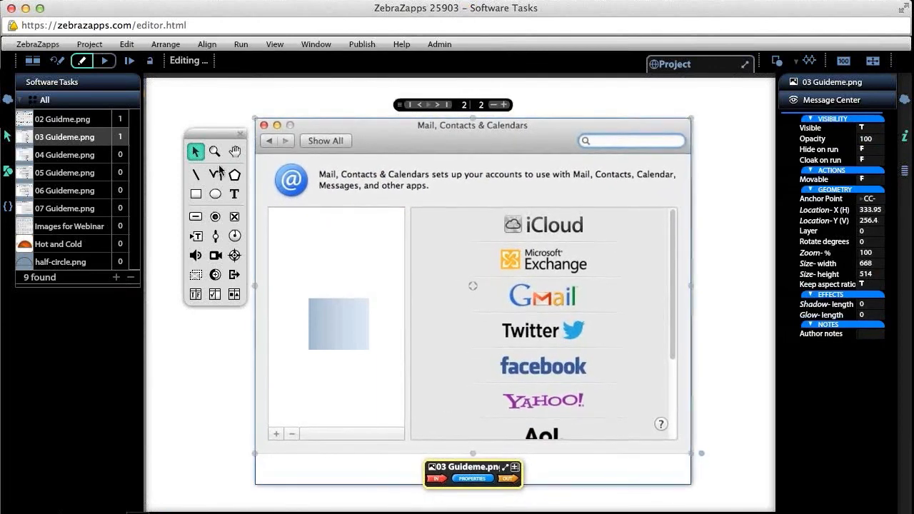
pyautogui.click(420, 106)
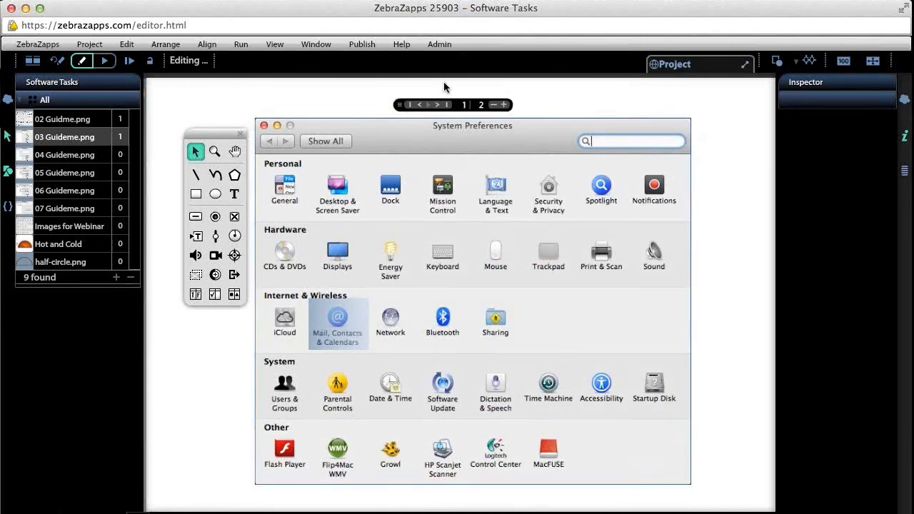
# - Page back and forth through the arena's two screenshots to check that page 2 lines up with page 1
pyautogui.click(437, 105)
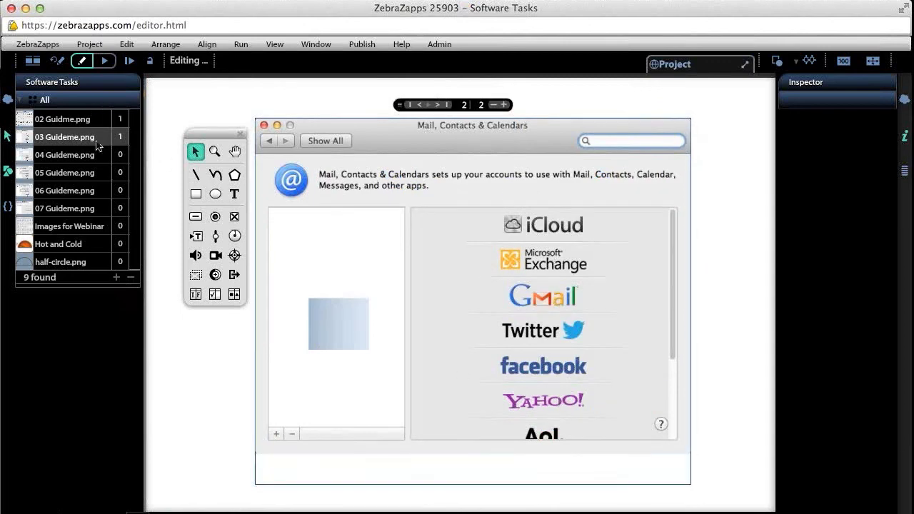
pyautogui.click(420, 105)
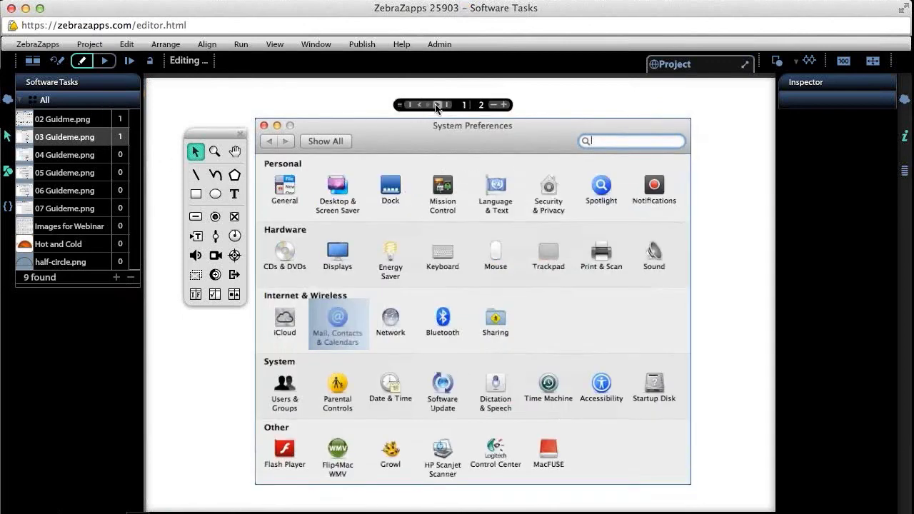
pyautogui.click(438, 105)
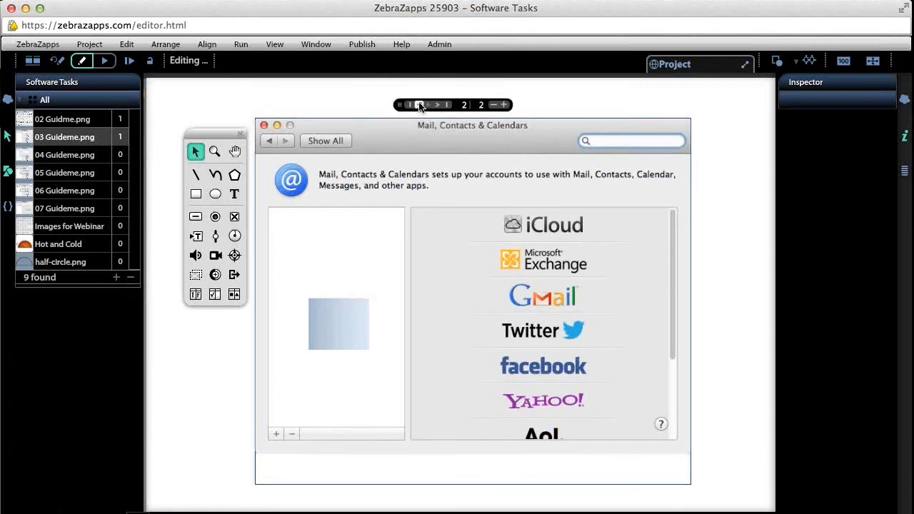
pyautogui.click(420, 105)
pyautogui.click(438, 106)
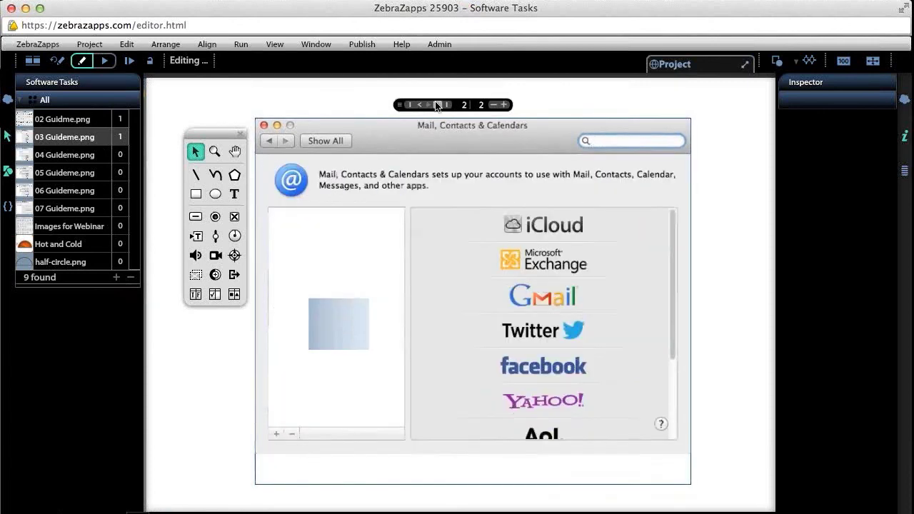
pyautogui.click(420, 105)
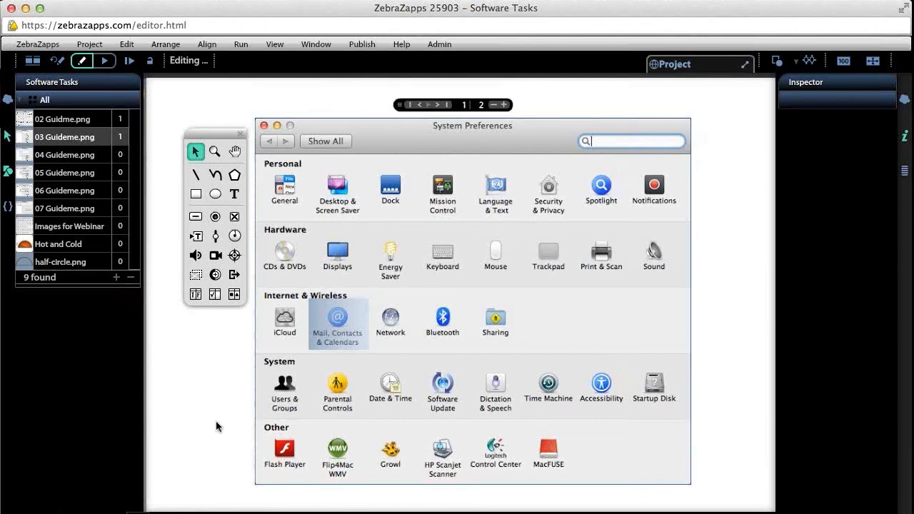
# - Connect the Click output of page 1's Mail, Contacts & Calendars hot spot to the Arena's Go- next page action
pyautogui.click(324, 338)
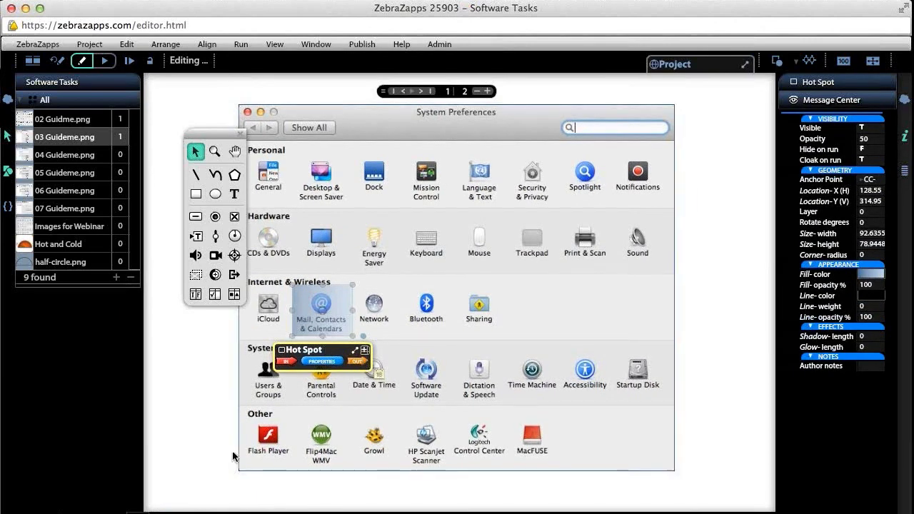
pyautogui.click(356, 360)
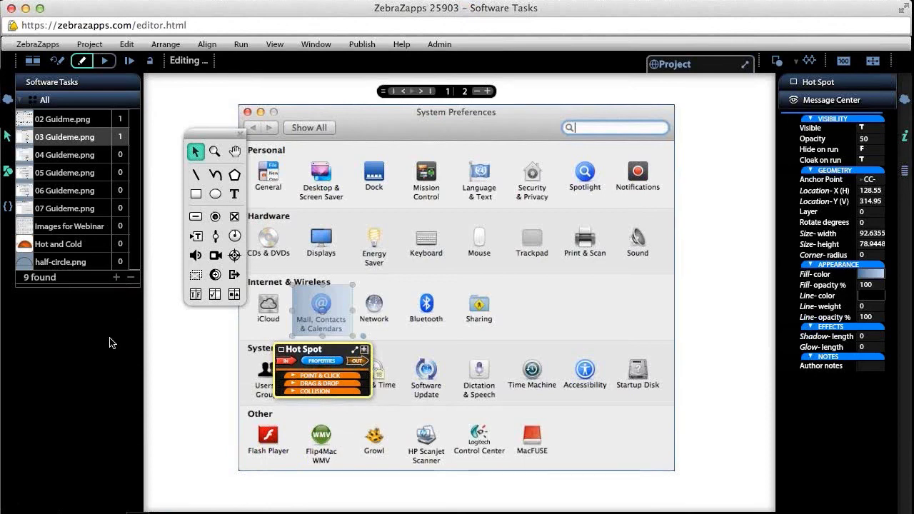
pyautogui.click(337, 376)
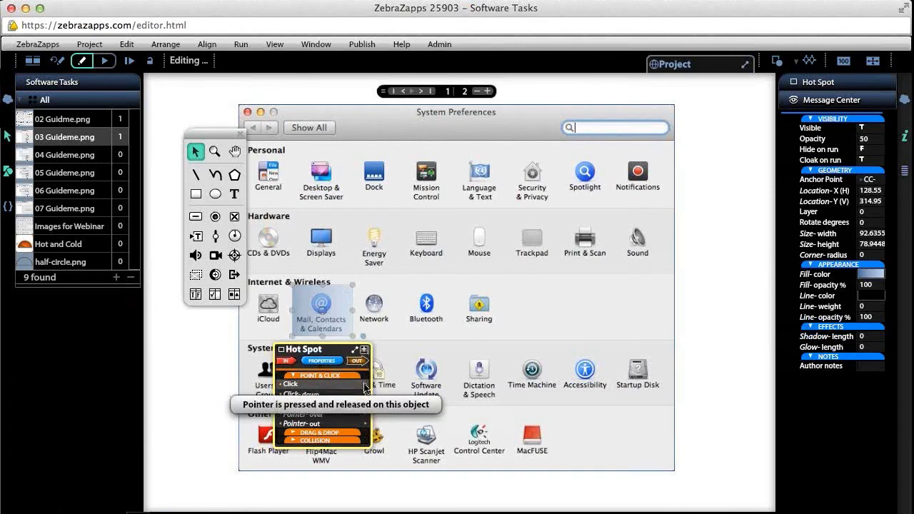
pyautogui.moveTo(367, 386); pyautogui.dragTo(418, 479)
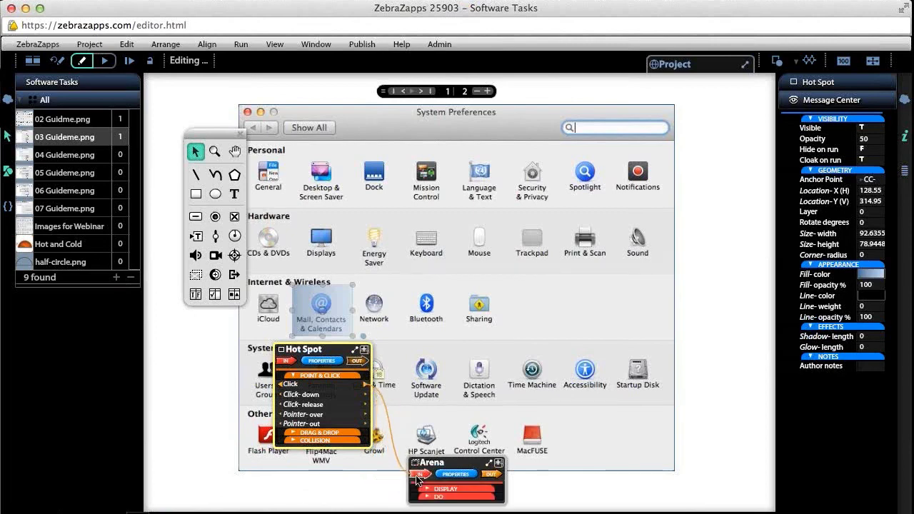
pyautogui.moveTo(418, 479); pyautogui.dragTo(428, 430)
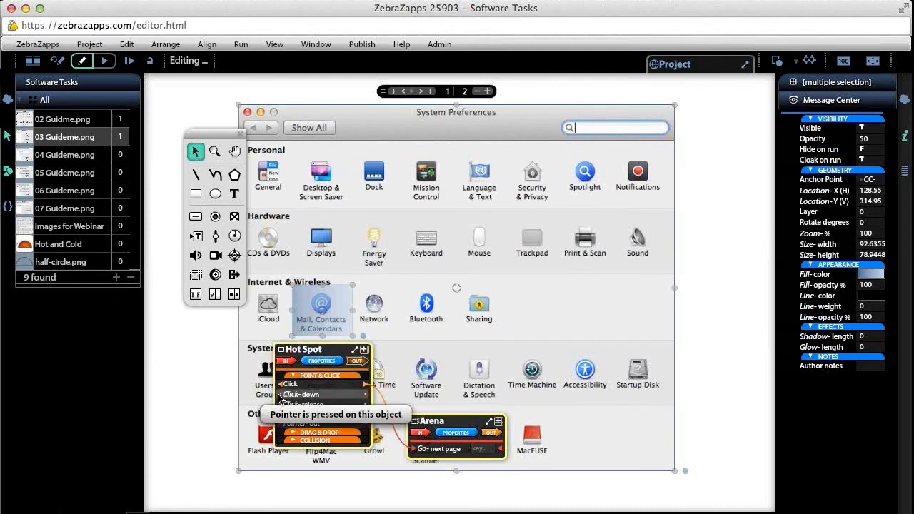
# - Remove the wire linking the hot spot's Click output to the Arena's Go- next page action
pyautogui.moveTo(283, 385); pyautogui.dragTo(129, 371)
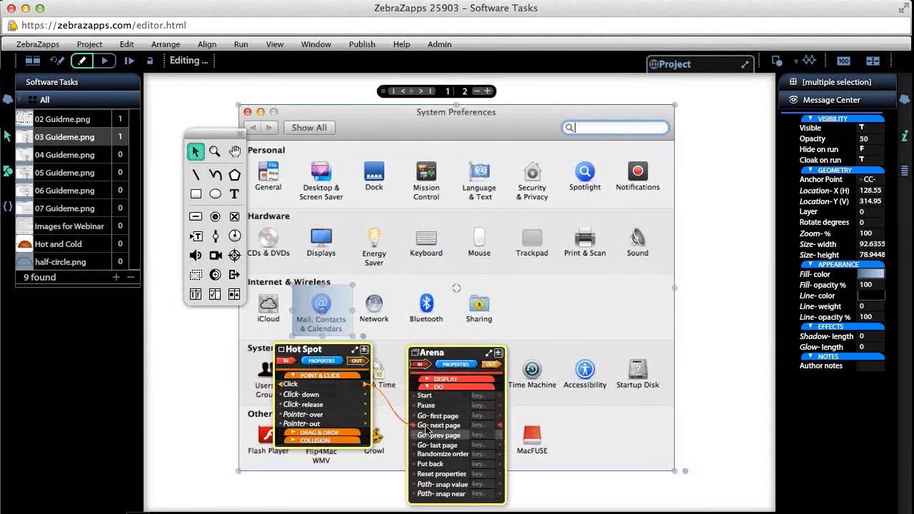
pyautogui.click(421, 433)
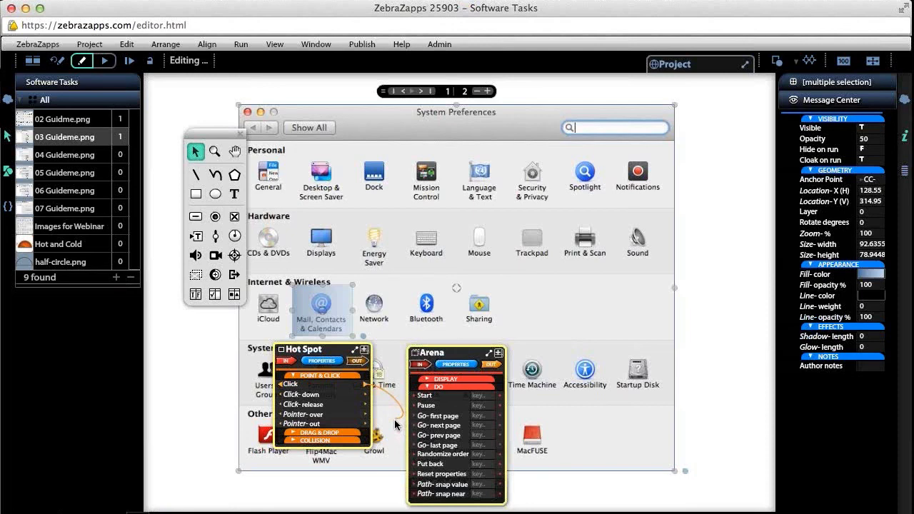
pyautogui.moveTo(391, 420); pyautogui.dragTo(165, 357)
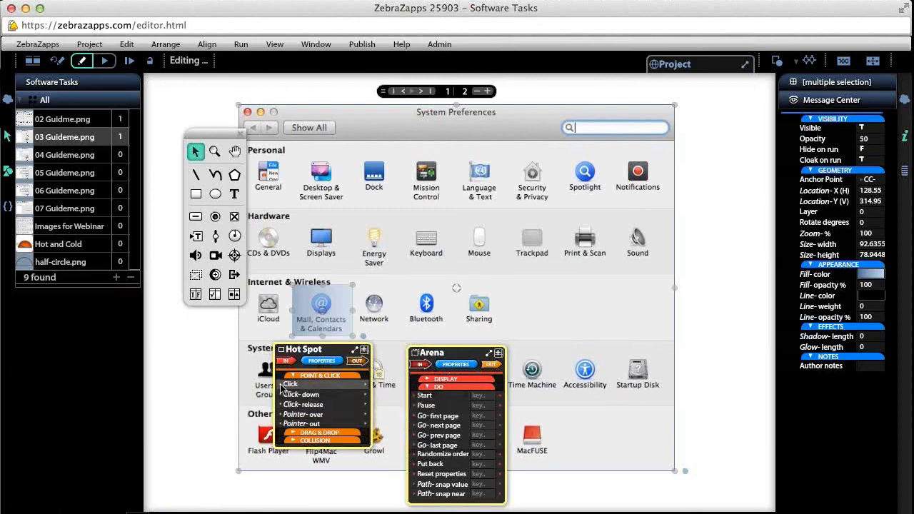
pyautogui.moveTo(281, 388); pyautogui.dragTo(616, 299)
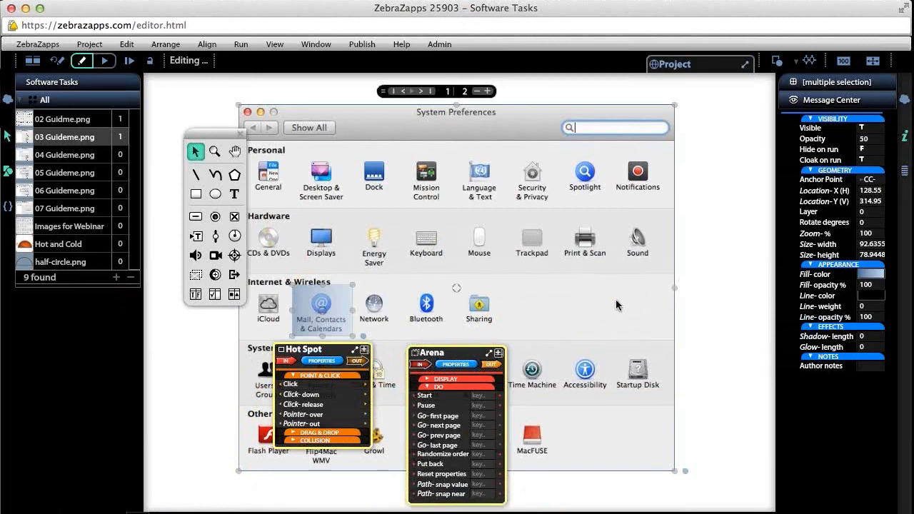
# - Rewire the hot spot's Click output to Go- next page among the Arena's Do actions
pyautogui.click(438, 425)
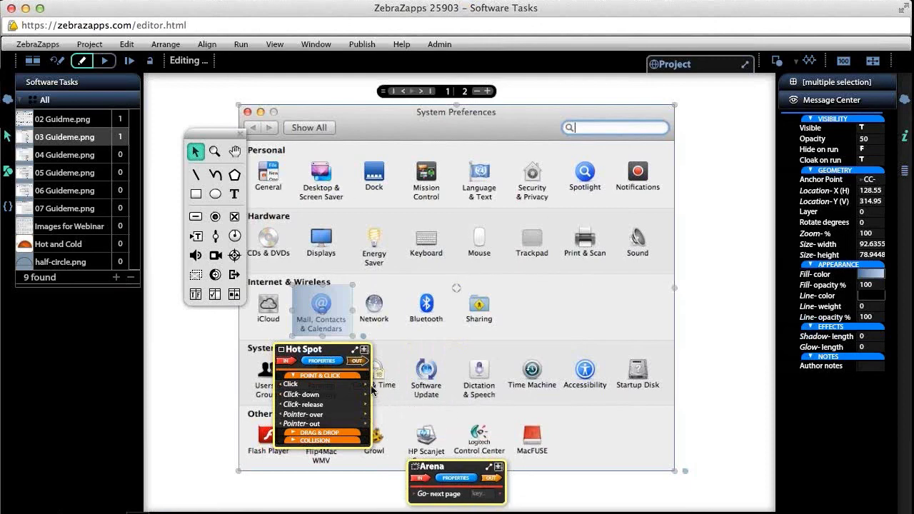
pyautogui.moveTo(367, 386); pyautogui.dragTo(426, 425)
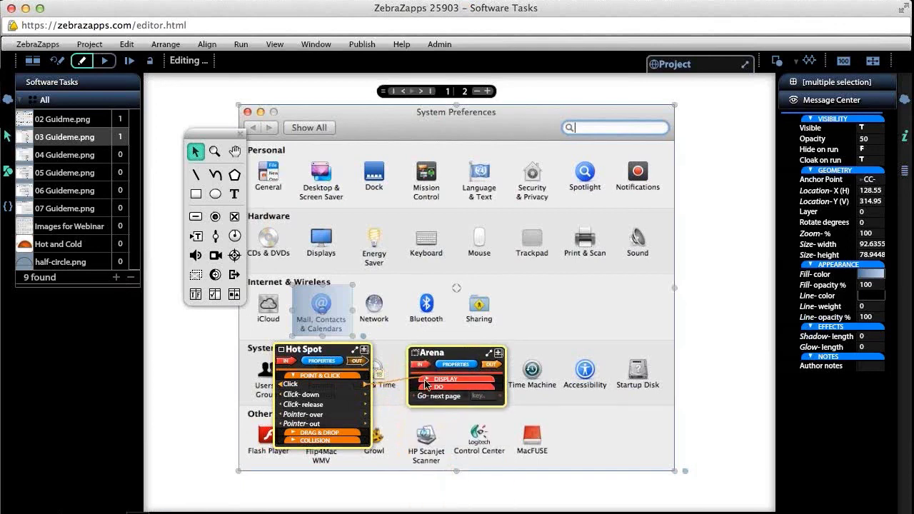
pyautogui.click(426, 386)
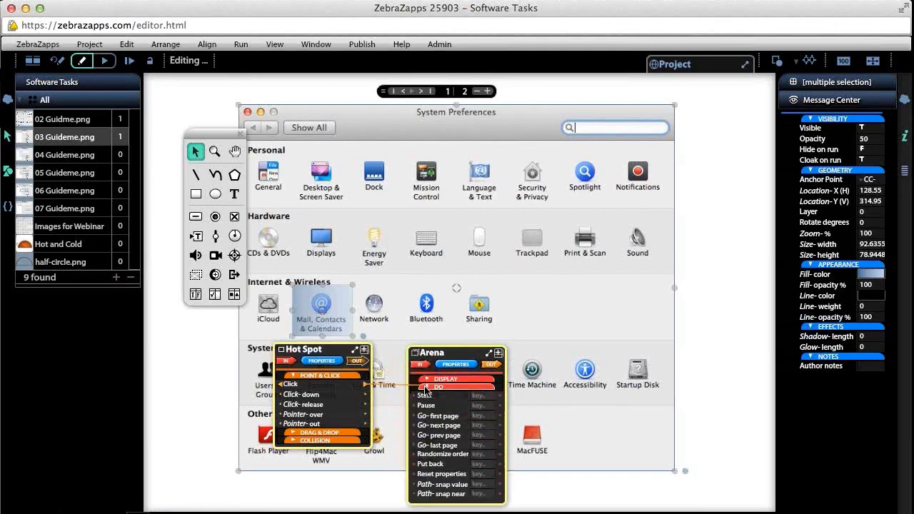
pyautogui.click(426, 426)
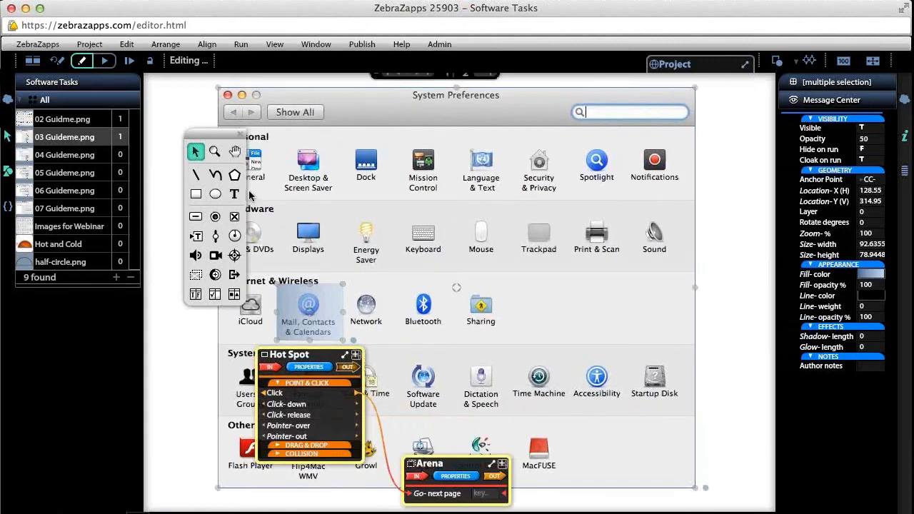
# - Run the project, test the Mail, Contacts & Calendars hot spot, and reset the project to editing
pyautogui.click(107, 61)
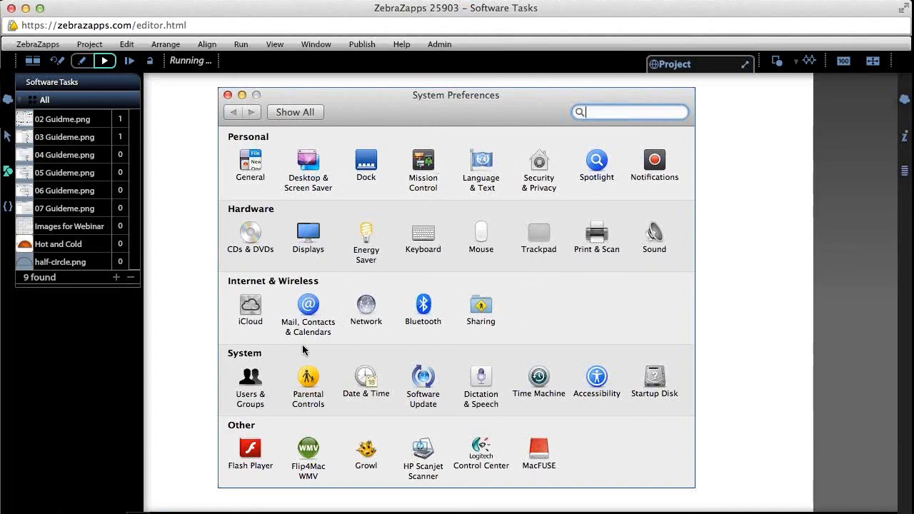
pyautogui.click(311, 317)
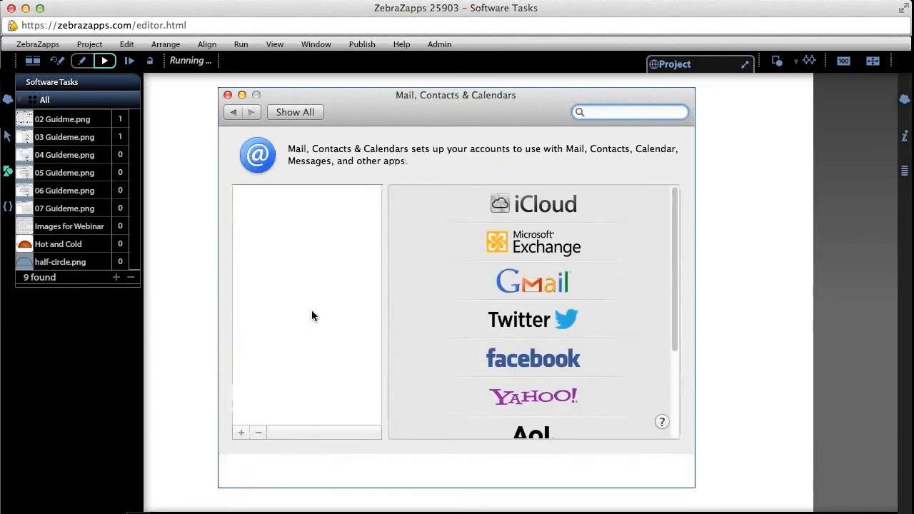
pyautogui.click(58, 60)
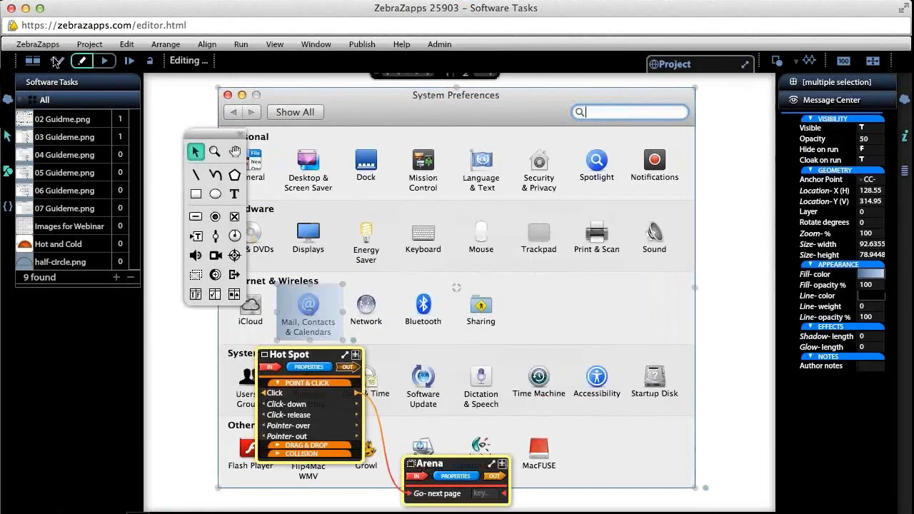
# - Reopen Event 1 from the project overview and move the tool palette clear of the System Preferences screenshot
pyautogui.click(31, 62)
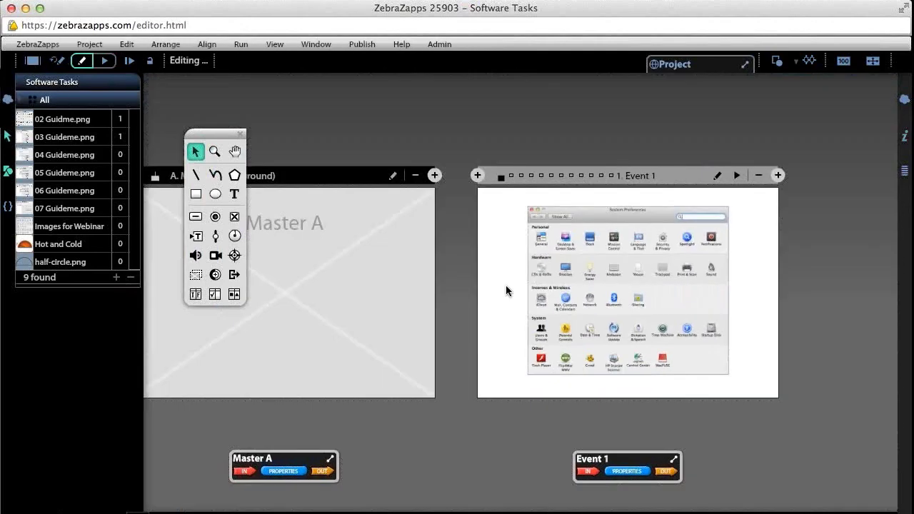
pyautogui.doubleClick(506, 285)
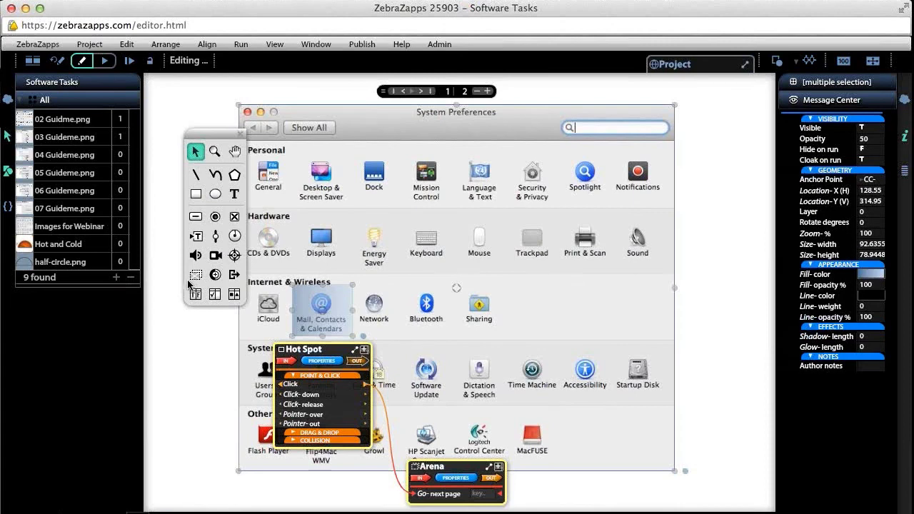
pyautogui.moveTo(212, 137); pyautogui.dragTo(183, 136)
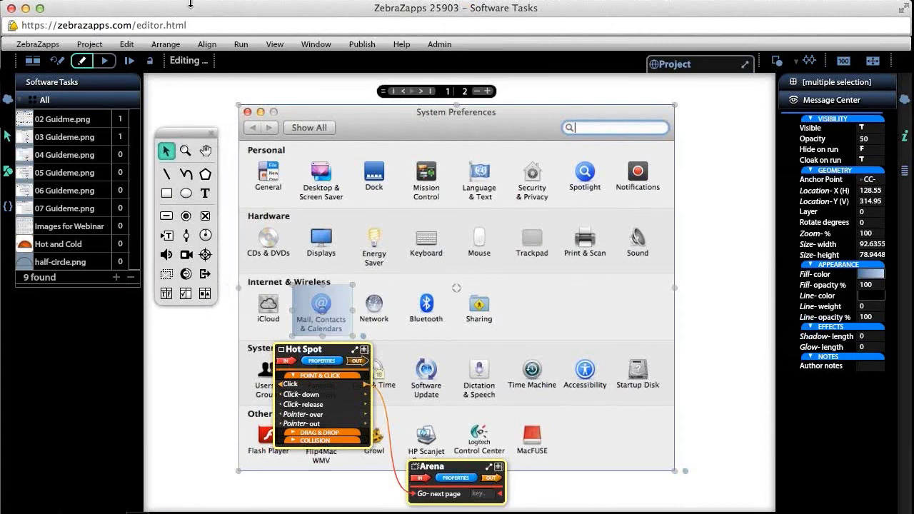
# - Run the project briefly to check that the hot spot is cloaked, return to editing and clear the selection
pyautogui.click(103, 61)
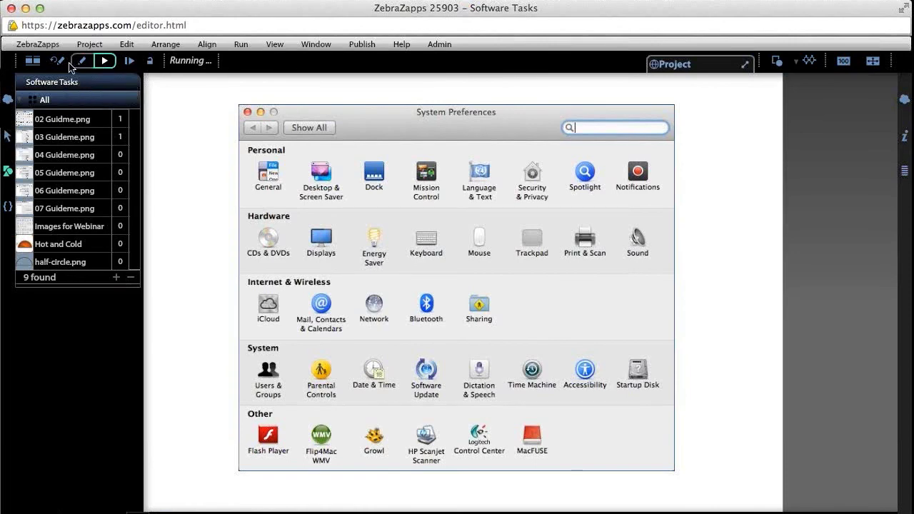
pyautogui.click(82, 61)
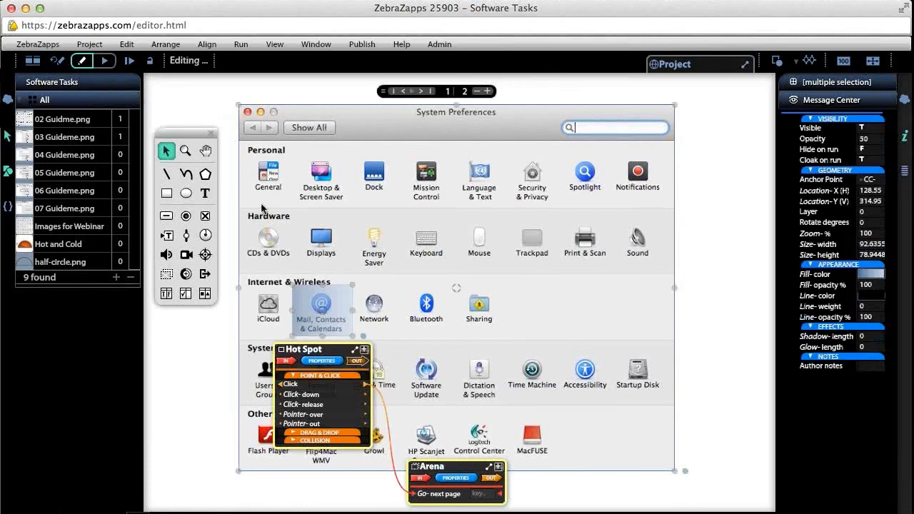
pyautogui.click(223, 94)
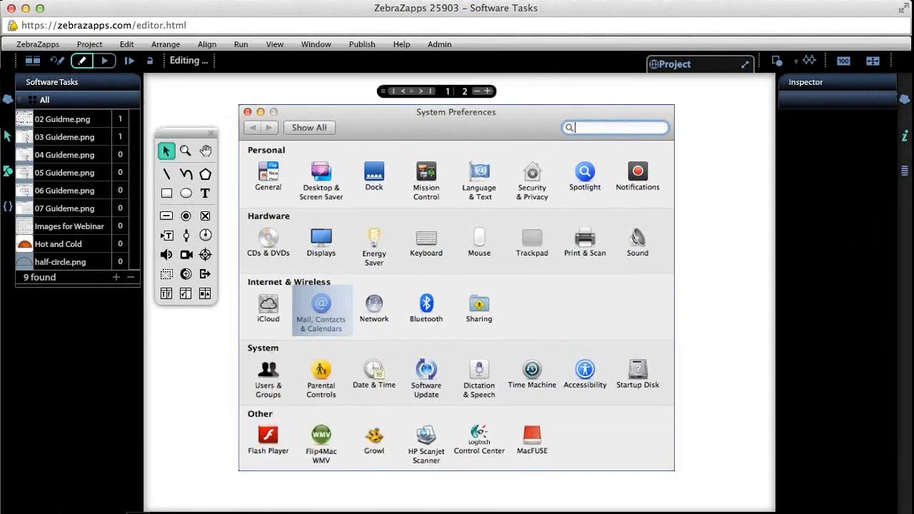
# - On arena page 2, move the hot spot beside the Twitter entry, at about X 315, Y 332
pyautogui.click(421, 92)
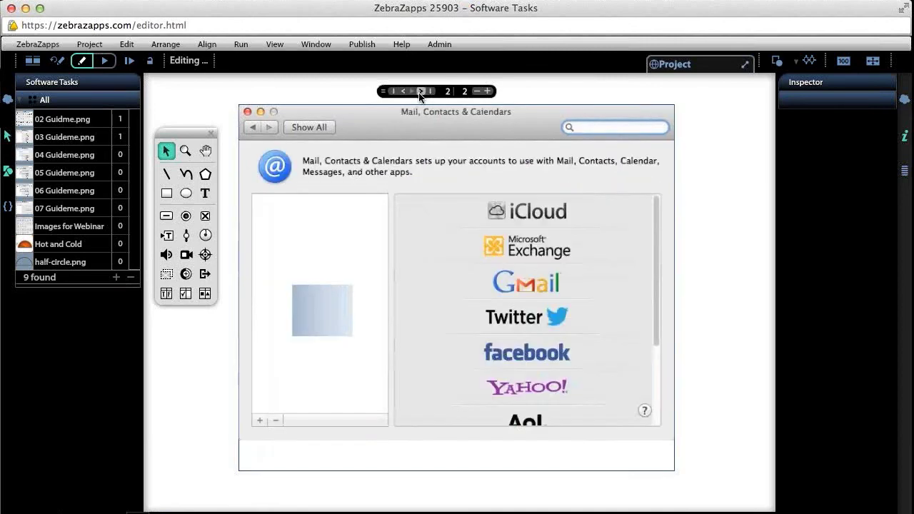
pyautogui.click(421, 93)
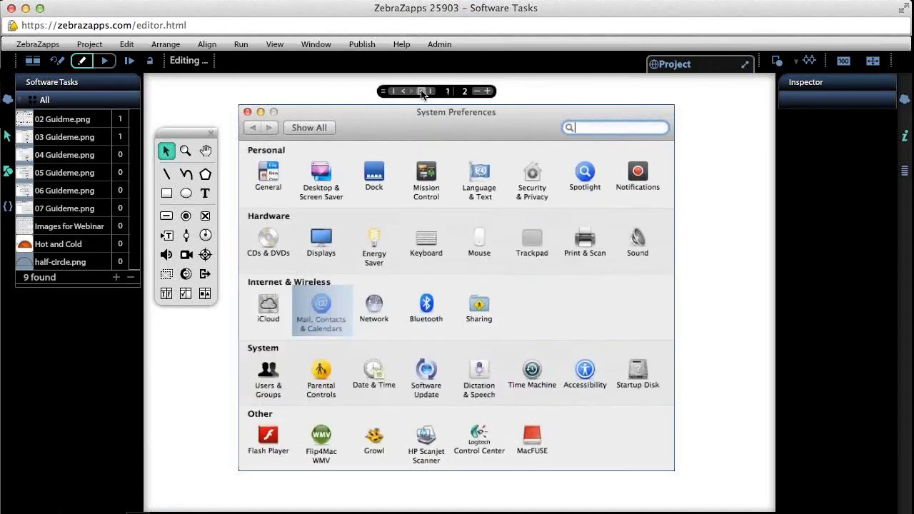
pyautogui.click(421, 92)
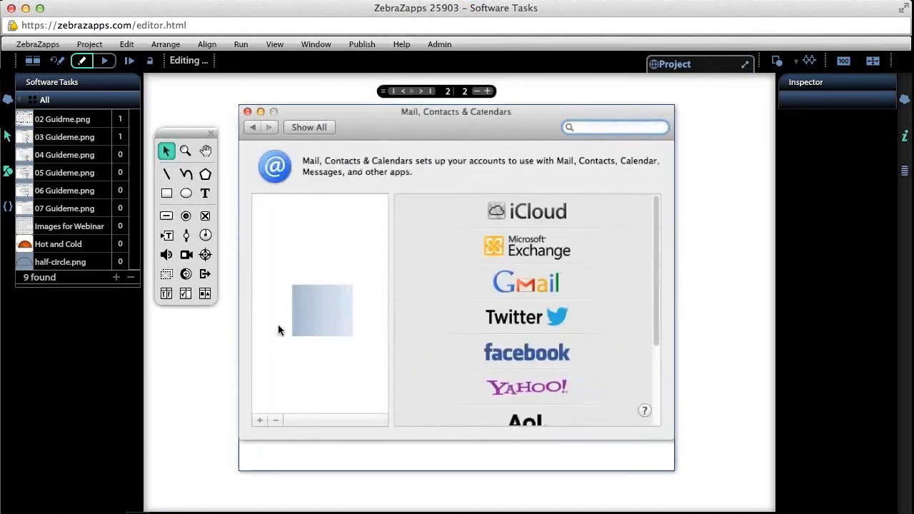
pyautogui.click(315, 315)
pyautogui.moveTo(315, 315); pyautogui.dragTo(448, 295)
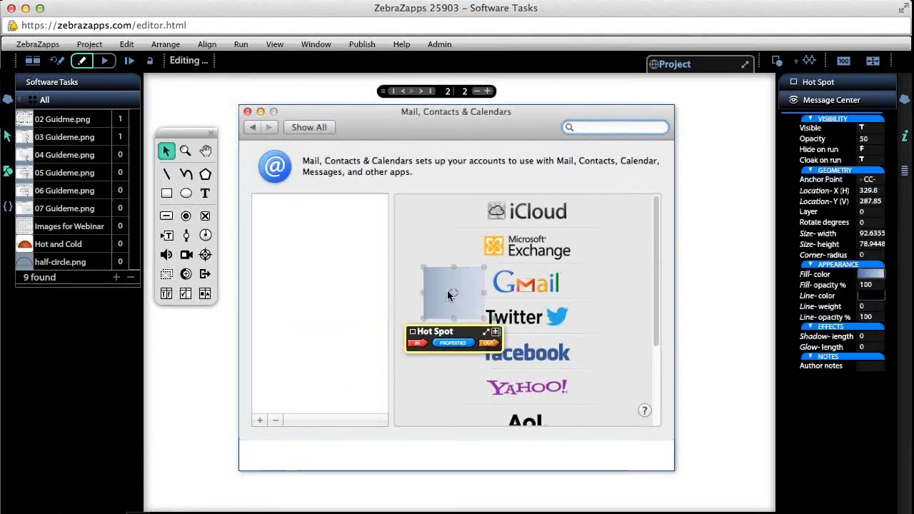
pyautogui.moveTo(447, 290); pyautogui.dragTo(438, 320)
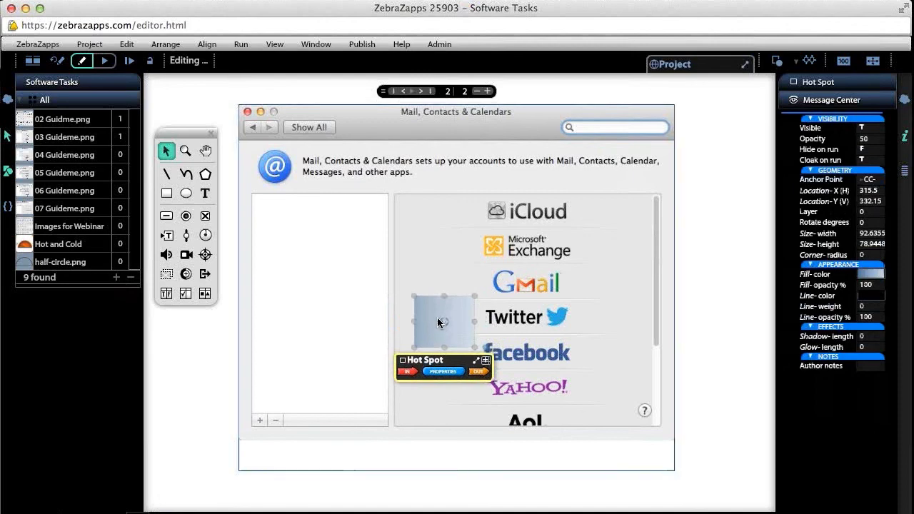
# - Return to arena page 1, check the hot spot's position and Click connection, and deselect it
pyautogui.click(402, 91)
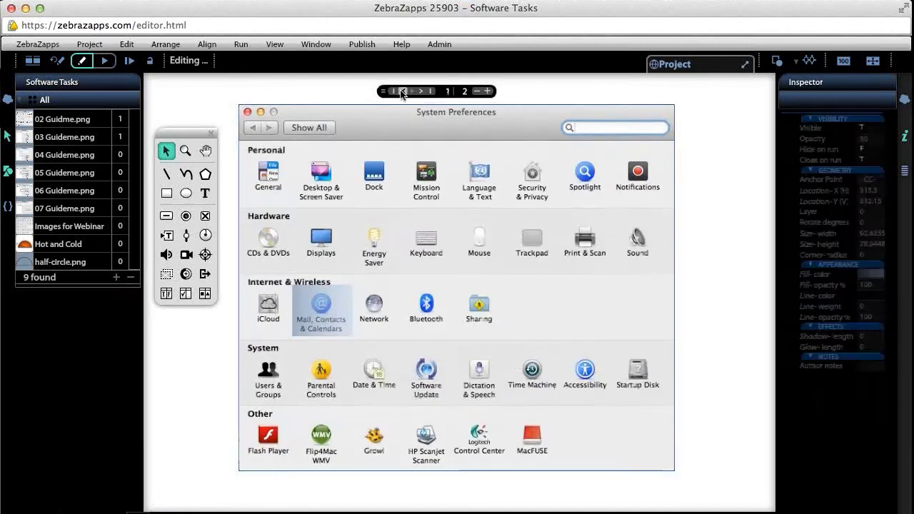
pyautogui.click(325, 322)
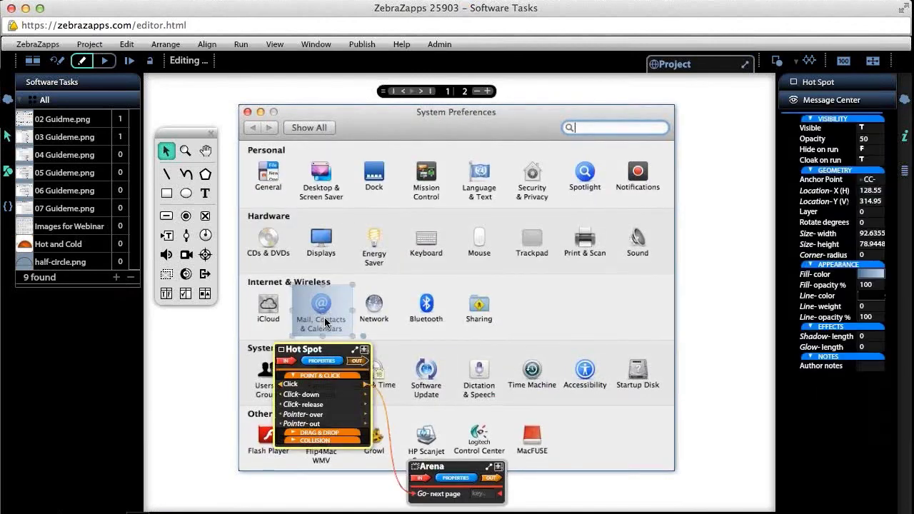
pyautogui.click(191, 339)
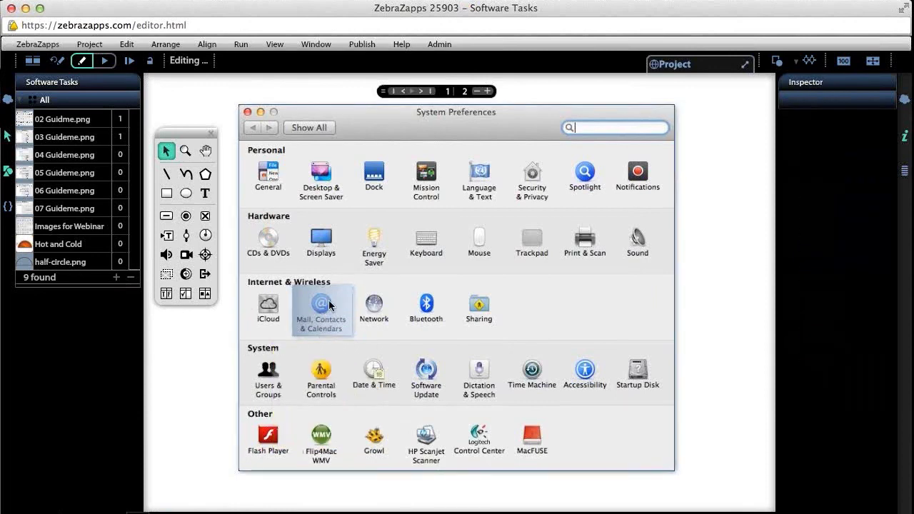
# - Copy arena page 1's hot spot, delete the old hot spot beside Twitter on page 2, and paste the copy there
pyautogui.click(330, 305)
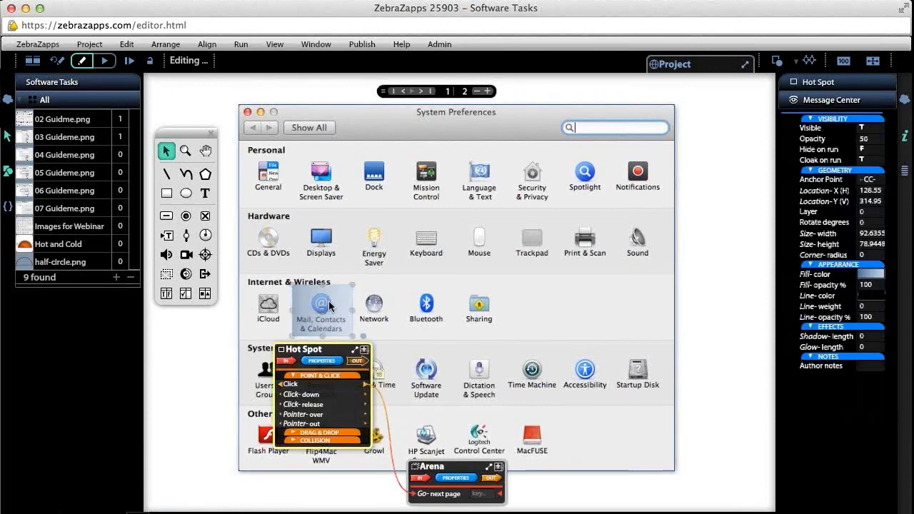
pyautogui.press('super+c')
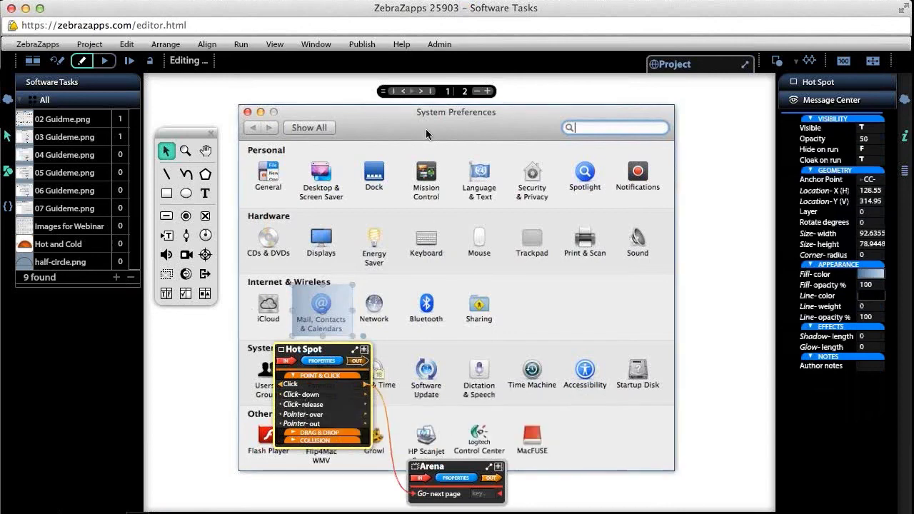
pyautogui.click(423, 91)
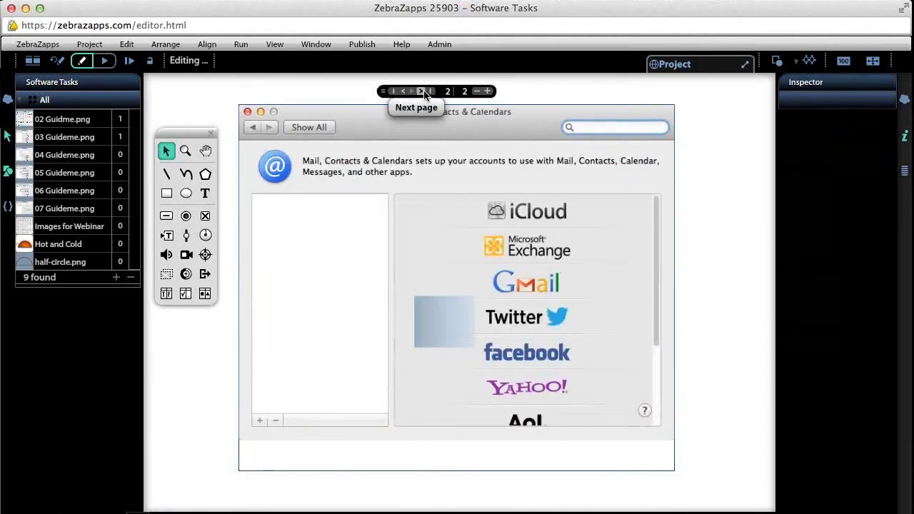
pyautogui.click(431, 336)
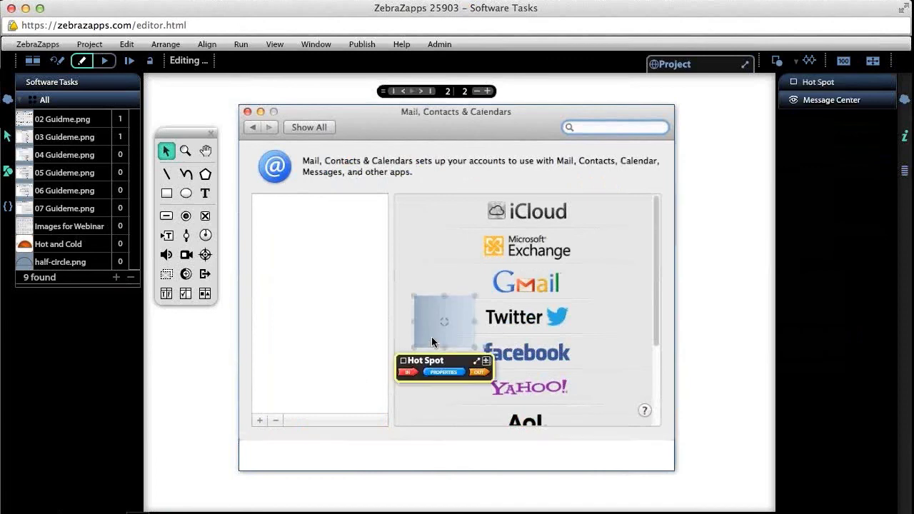
pyautogui.press('Delete')
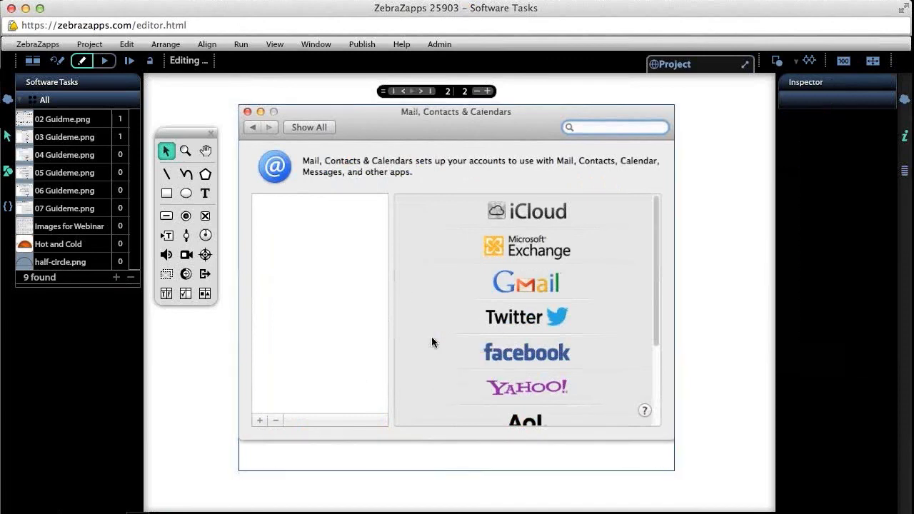
pyautogui.press('super+v')
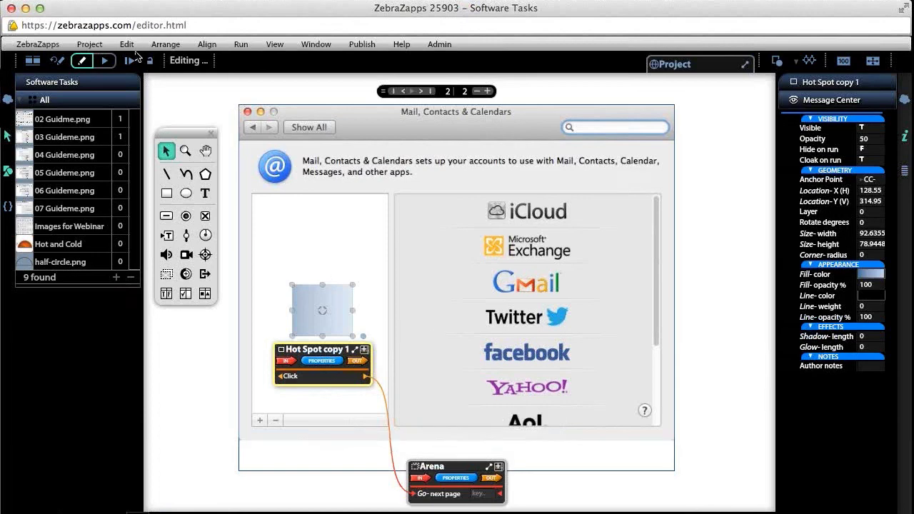
# - Return to arena page 1 and copy the hot spot over Mail, Contacts & Calendars once more
pyautogui.click(401, 92)
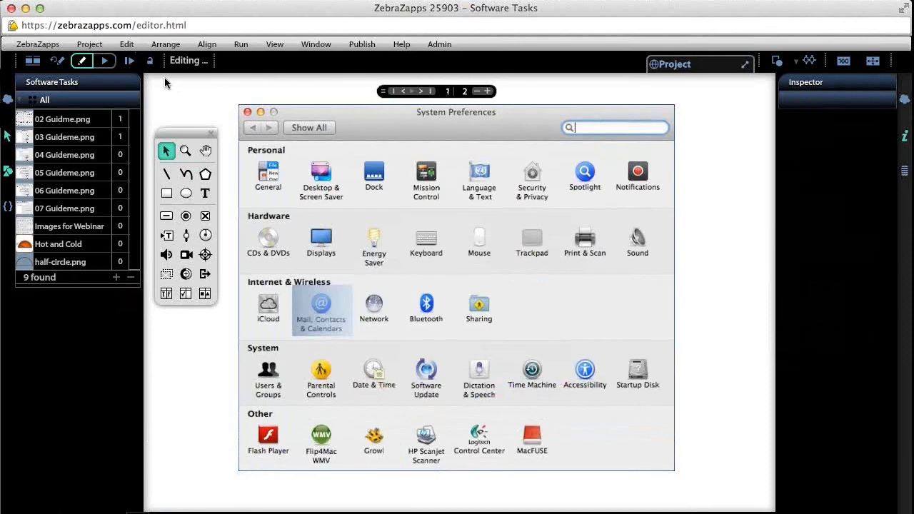
pyautogui.click(127, 44)
pyautogui.click(129, 44)
pyautogui.click(321, 307)
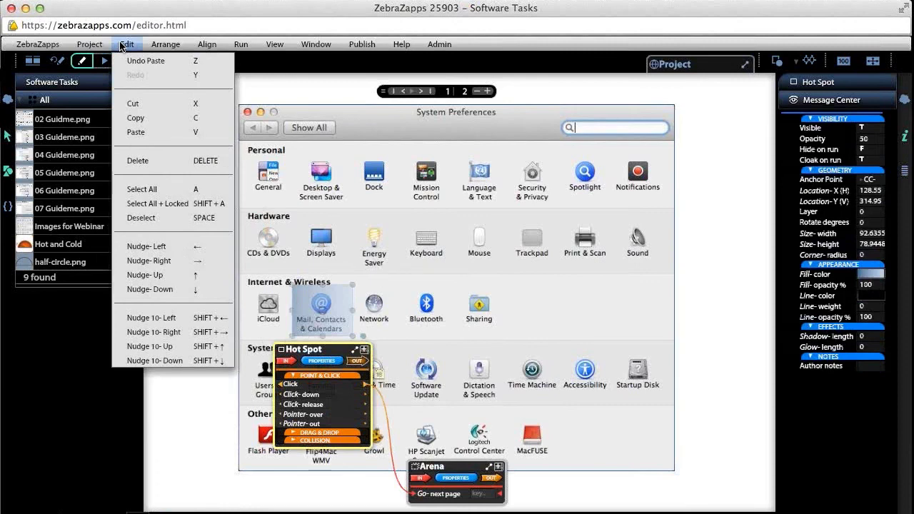
pyautogui.click(205, 119)
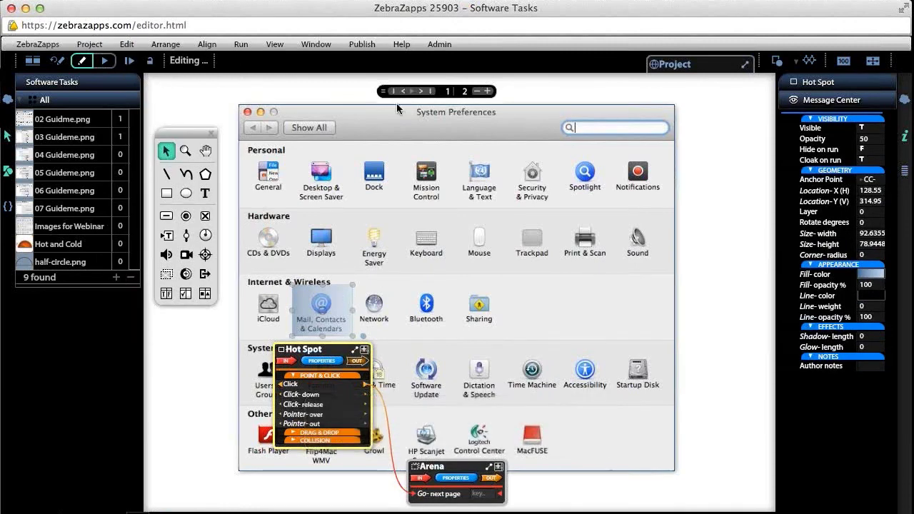
# - On arena page 2, replace the pasted hot spot with the fresh copy and fit it over the Twitter row, about 389 by 55
pyautogui.click(422, 92)
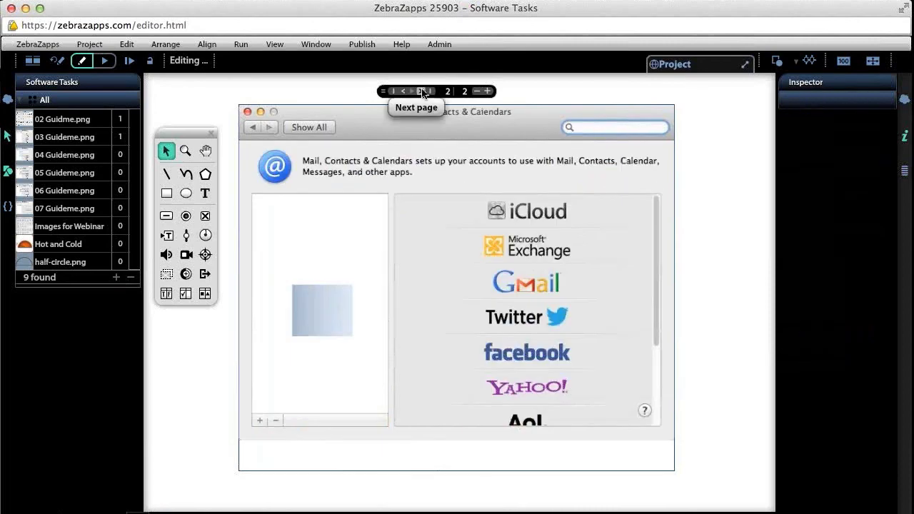
pyautogui.click(325, 321)
pyautogui.press('Delete')
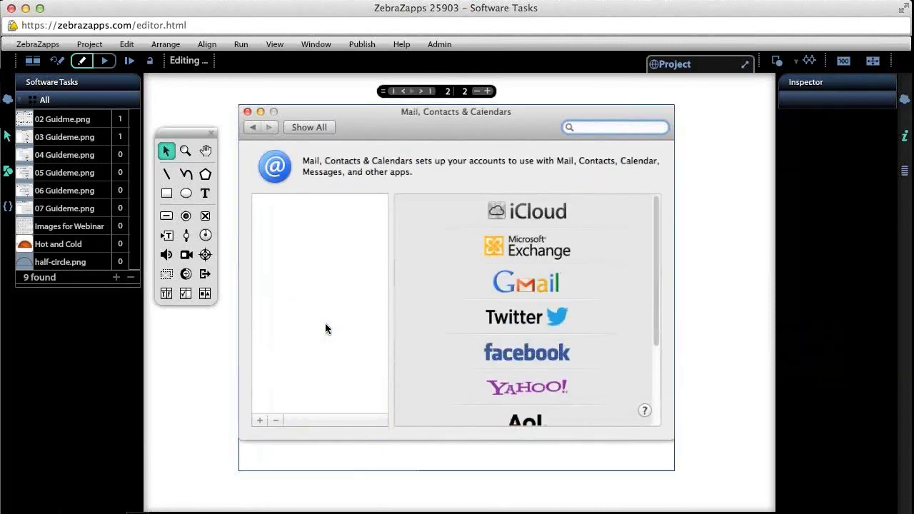
pyautogui.click(127, 45)
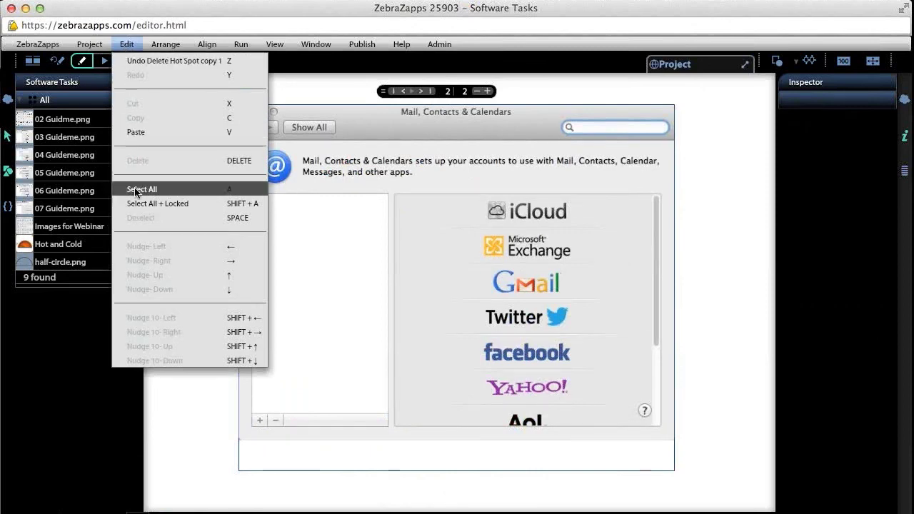
pyautogui.click(184, 133)
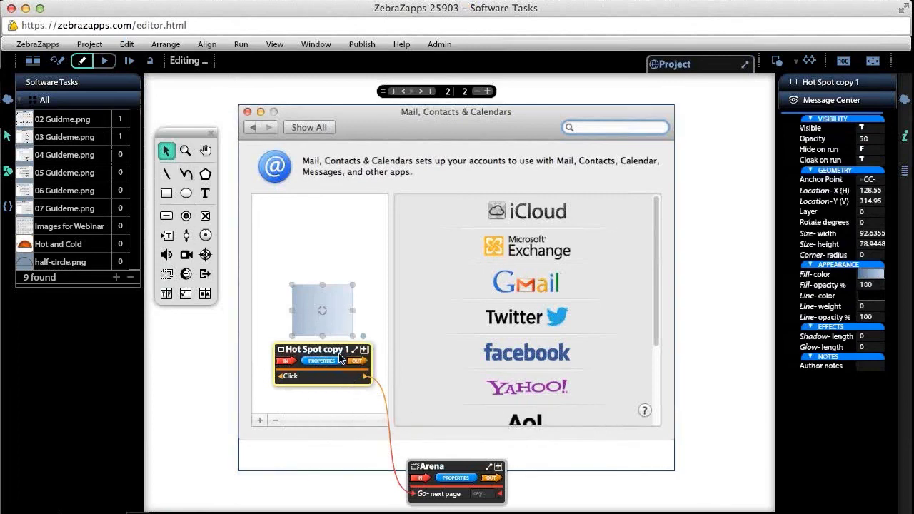
pyautogui.click(181, 422)
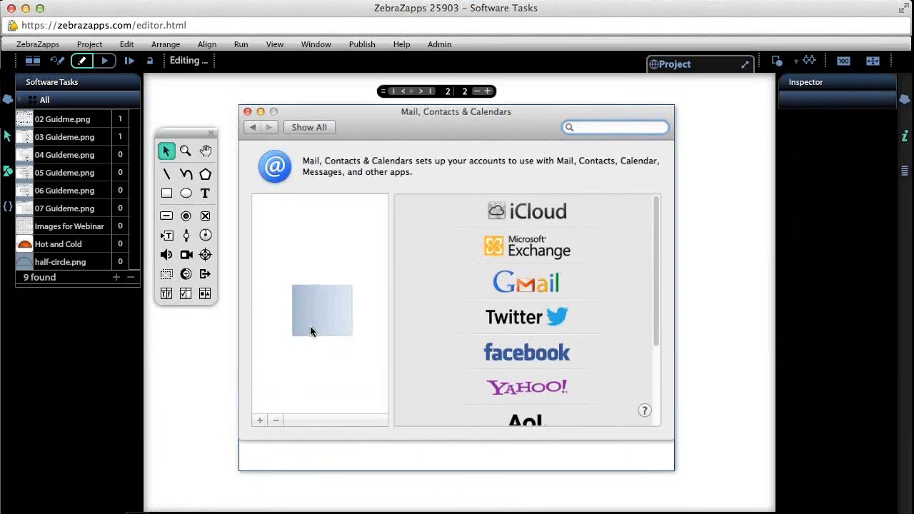
pyautogui.moveTo(328, 319); pyautogui.dragTo(653, 332)
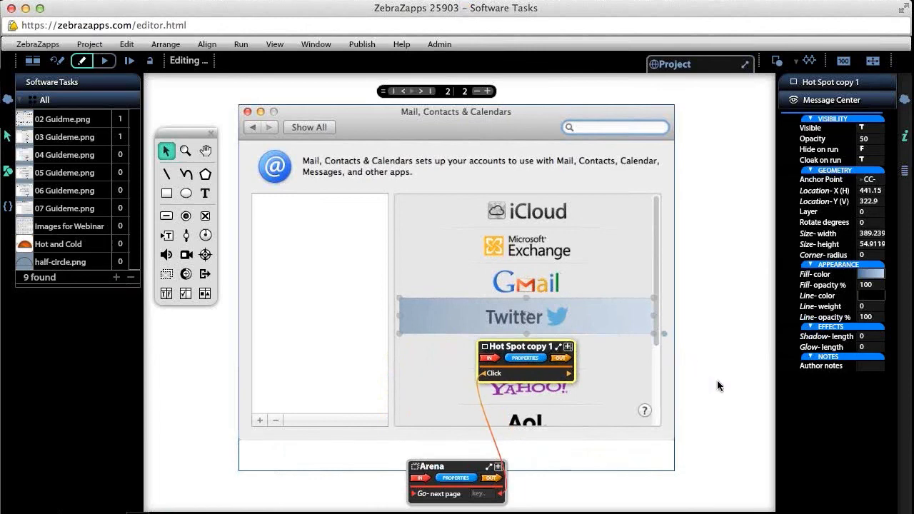
# - Add arena page 3 and replace only that page's screenshot with 04 Guideme.png
pyautogui.click(487, 92)
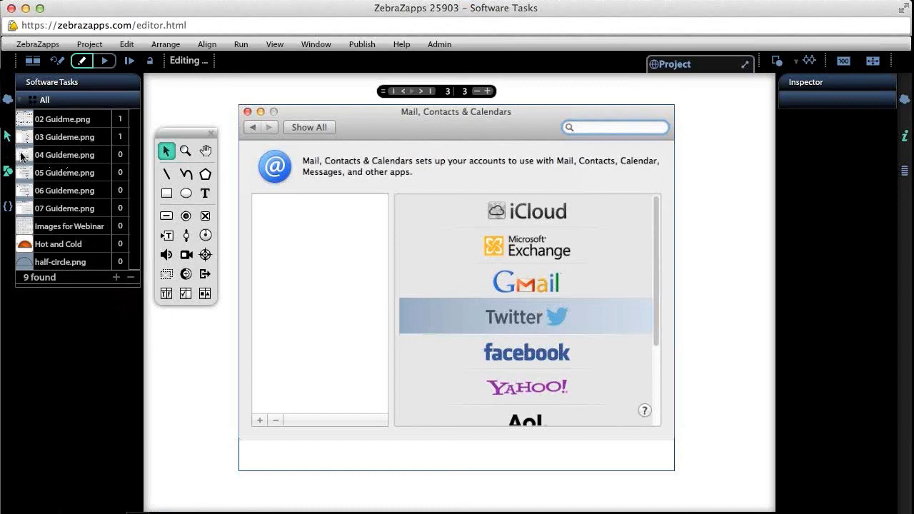
pyautogui.moveTo(22, 155); pyautogui.dragTo(311, 326)
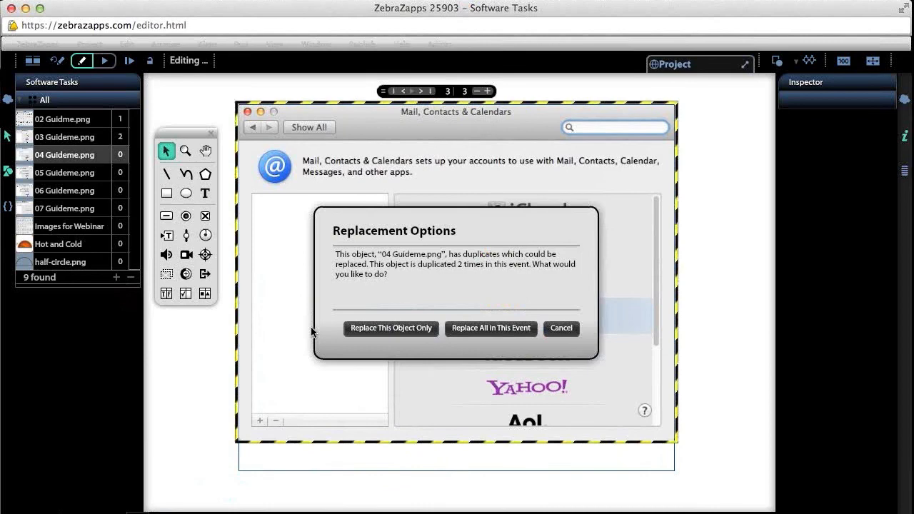
pyautogui.click(377, 332)
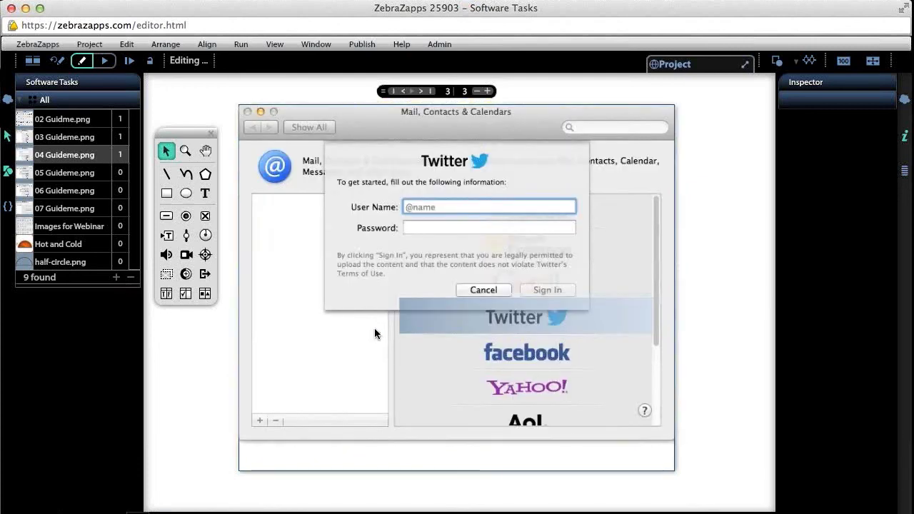
# - Fit page 3's hot spot over the User Name field, about 268 by 24 at X 385, Y 157
pyautogui.click(127, 44)
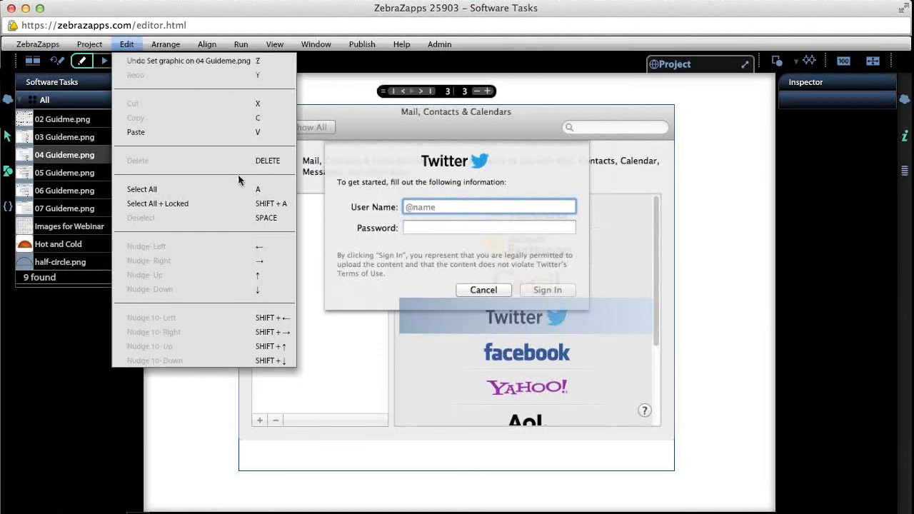
pyautogui.click(181, 429)
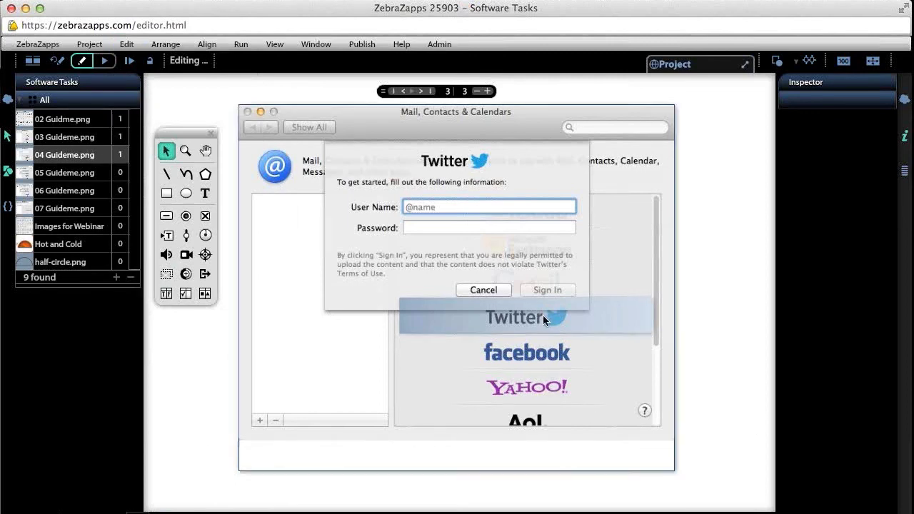
pyautogui.moveTo(543, 315); pyautogui.dragTo(467, 215)
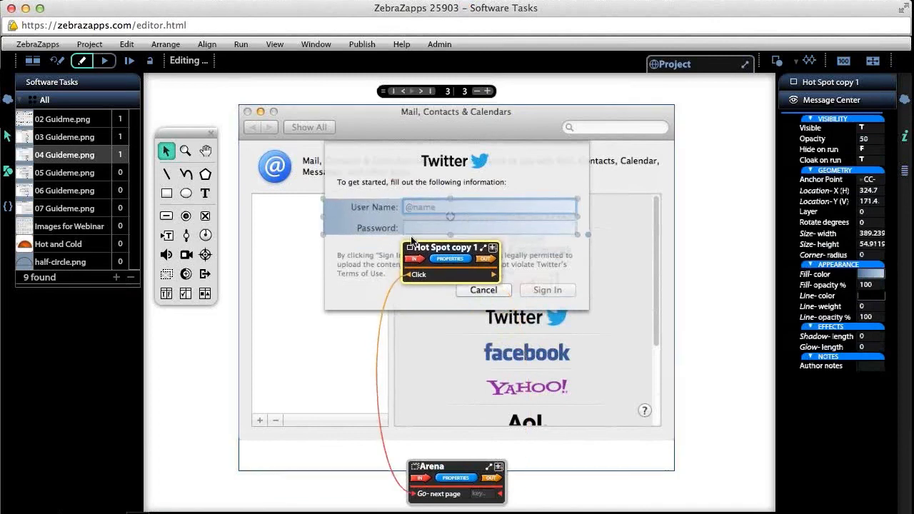
pyautogui.moveTo(322, 233); pyautogui.dragTo(401, 214)
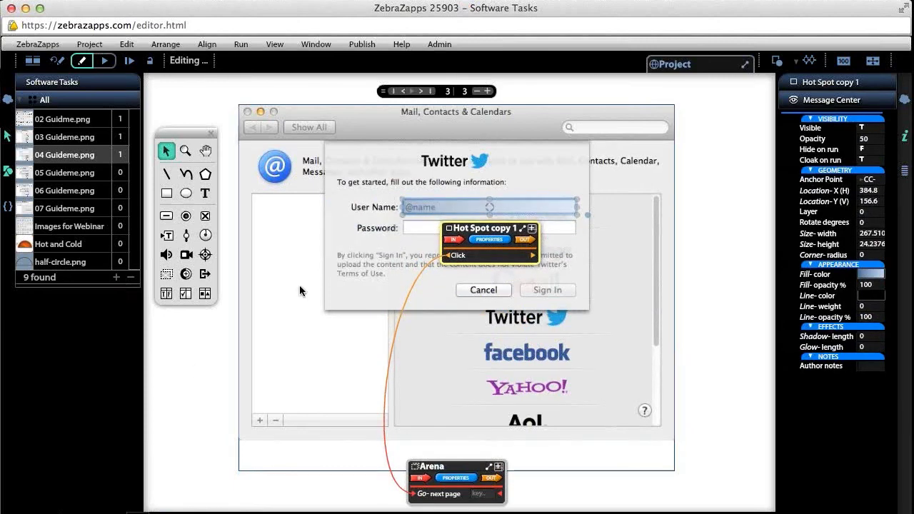
# - Add arena page 4 with only its screenshot replaced by 05 Guideme.png, and move its hot spot onto the Password field, about X 385, Y 187
pyautogui.click(488, 92)
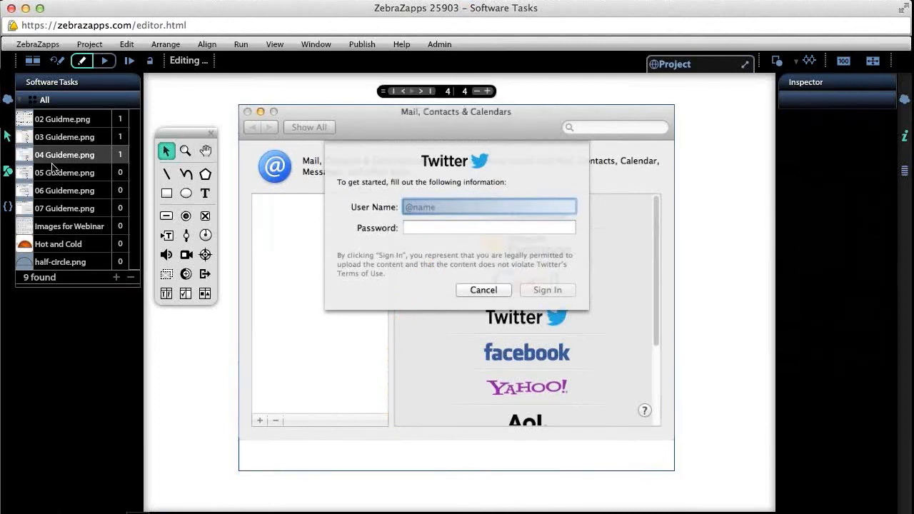
pyautogui.moveTo(30, 173); pyautogui.dragTo(423, 406)
pyautogui.click(409, 331)
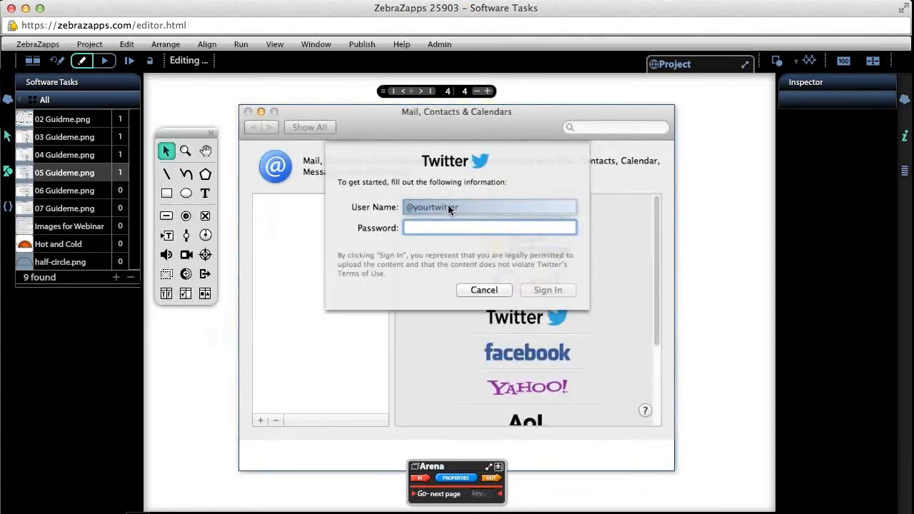
pyautogui.moveTo(448, 205); pyautogui.dragTo(448, 223)
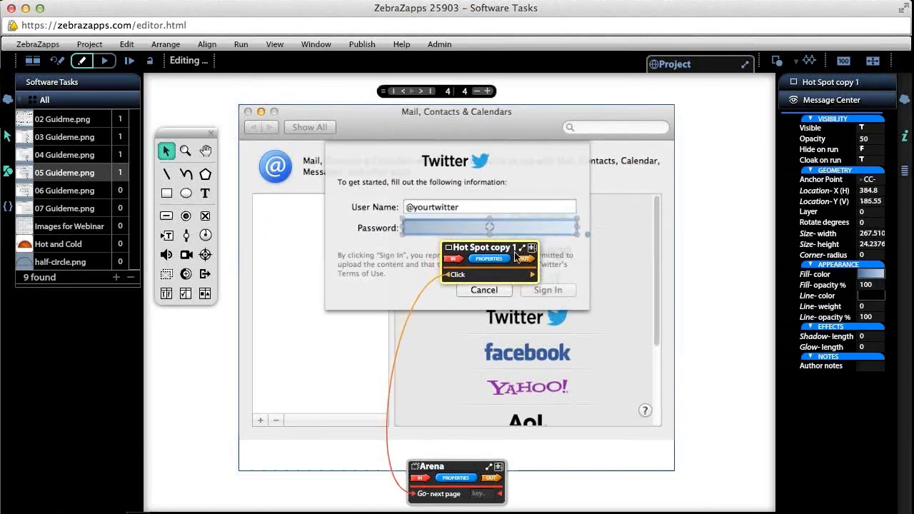
# - Add arena page 5 with only its screenshot replaced by 06 Guideme.png, and fit its hot spot over Sign In, about 89 by 24
pyautogui.click(488, 91)
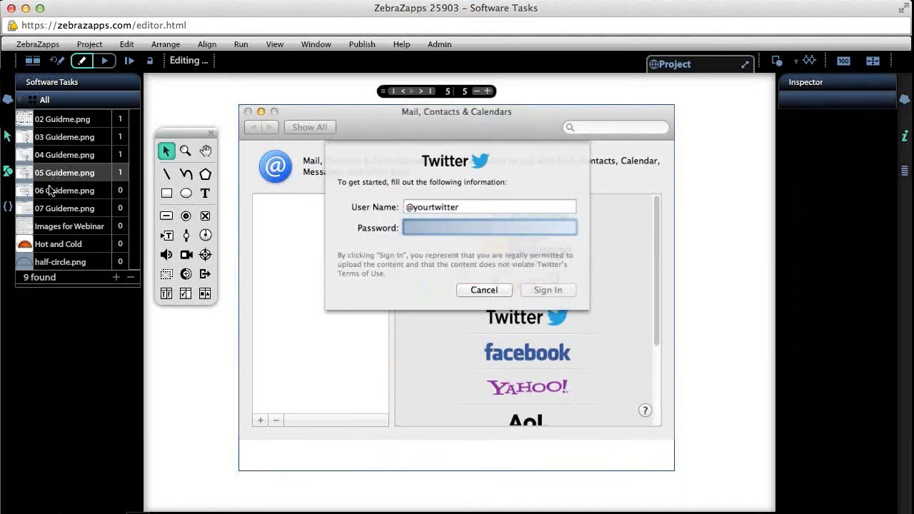
pyautogui.moveTo(50, 190); pyautogui.dragTo(348, 265)
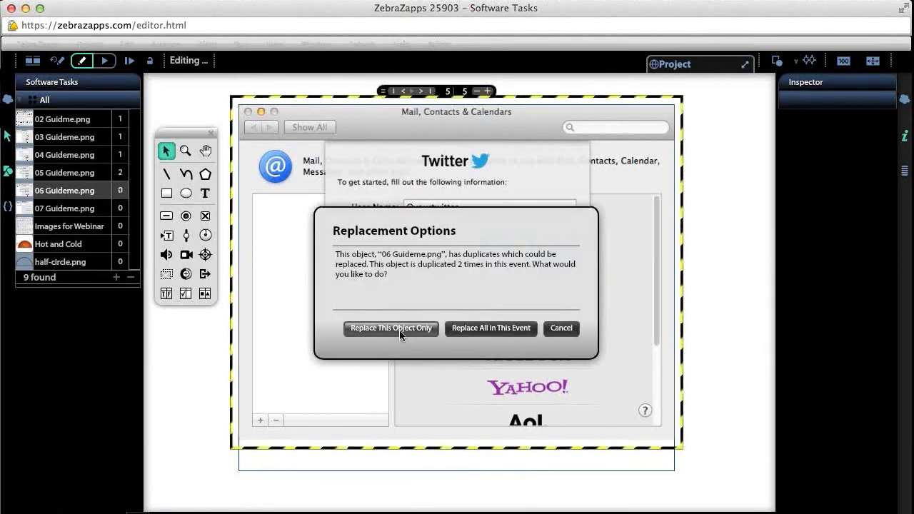
pyautogui.click(400, 330)
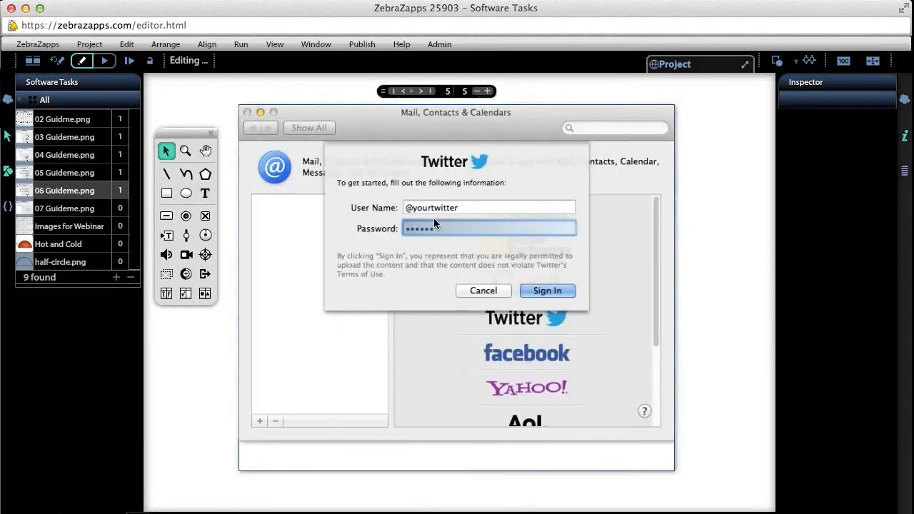
pyautogui.moveTo(434, 219); pyautogui.dragTo(517, 299)
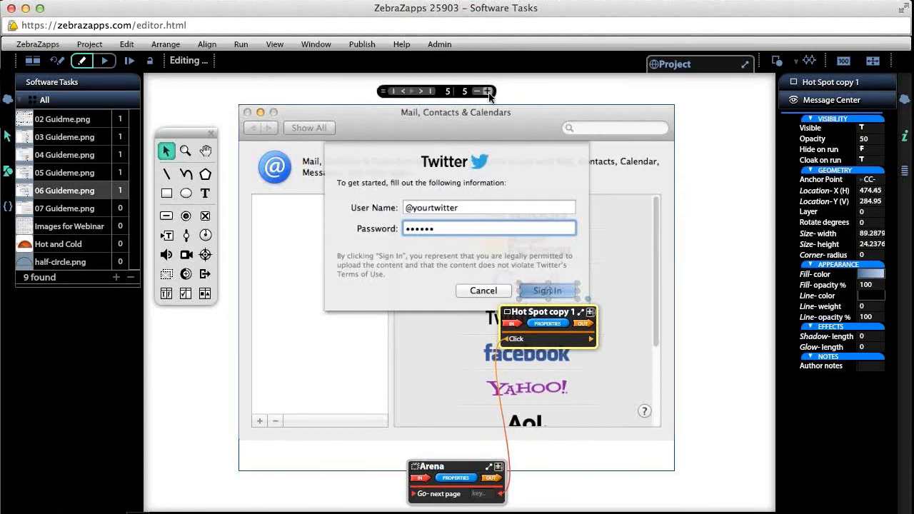
# - Add arena page 6 with only its screenshot replaced by 07 Guideme.png, and delete the hot spot from that page
pyautogui.click(488, 92)
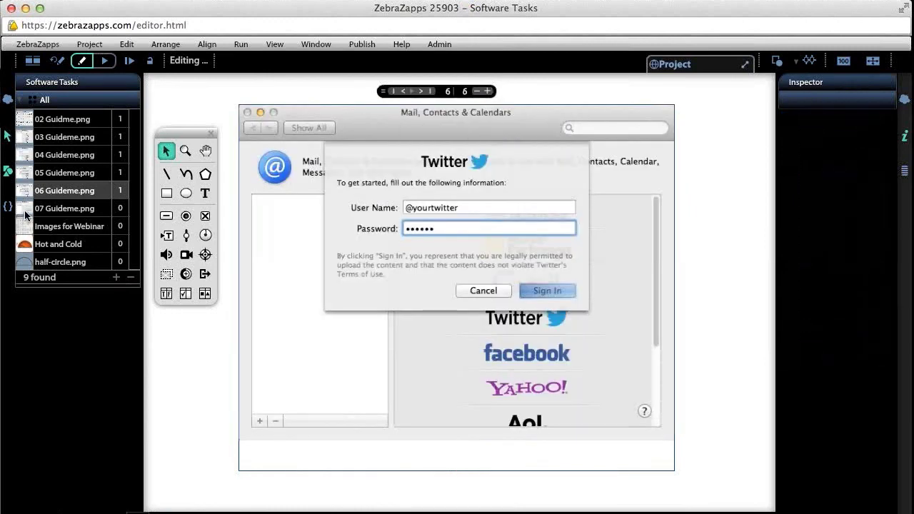
pyautogui.moveTo(26, 214); pyautogui.dragTo(345, 310)
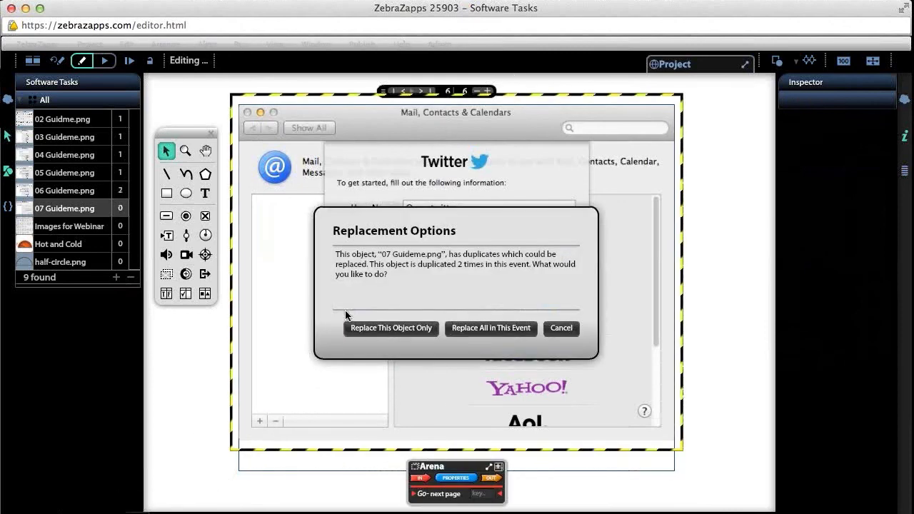
pyautogui.click(358, 331)
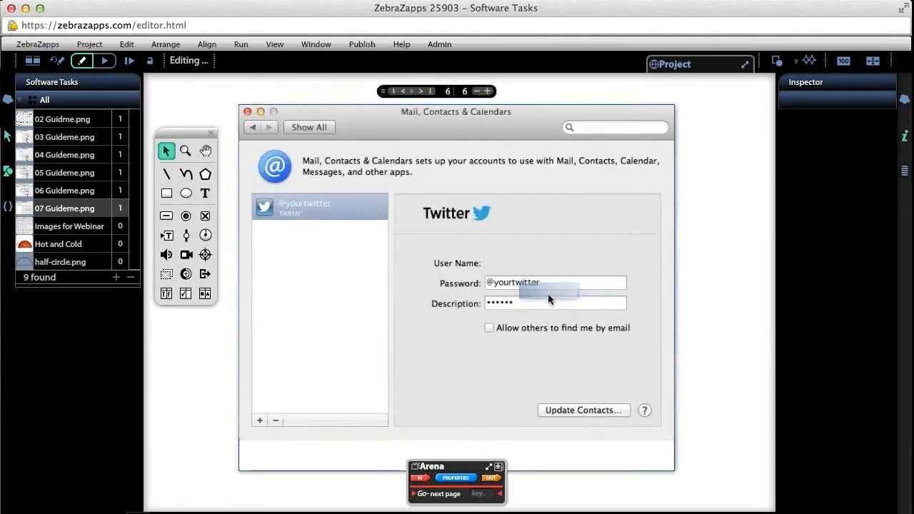
pyautogui.click(548, 293)
pyautogui.click(543, 270)
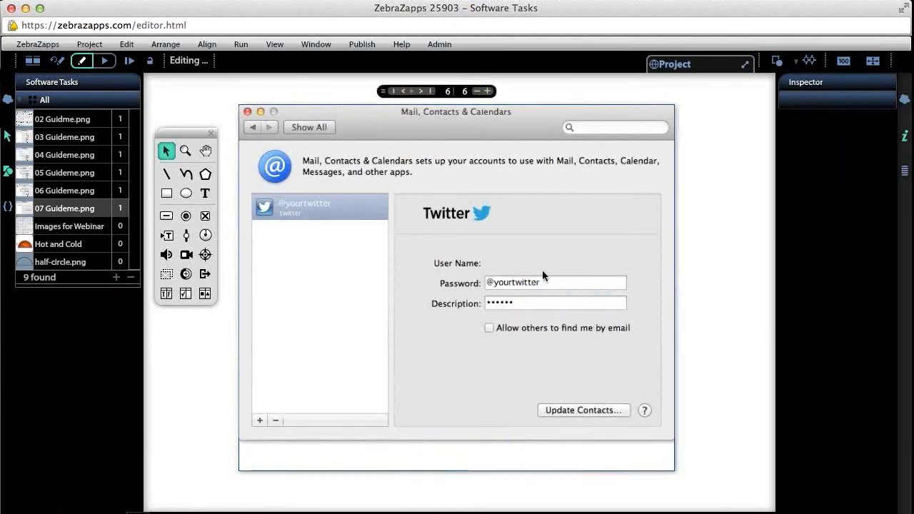
# - Page back and forth through the six arena pages to examine each screenshot and its hot spot placement
pyautogui.click(404, 91)
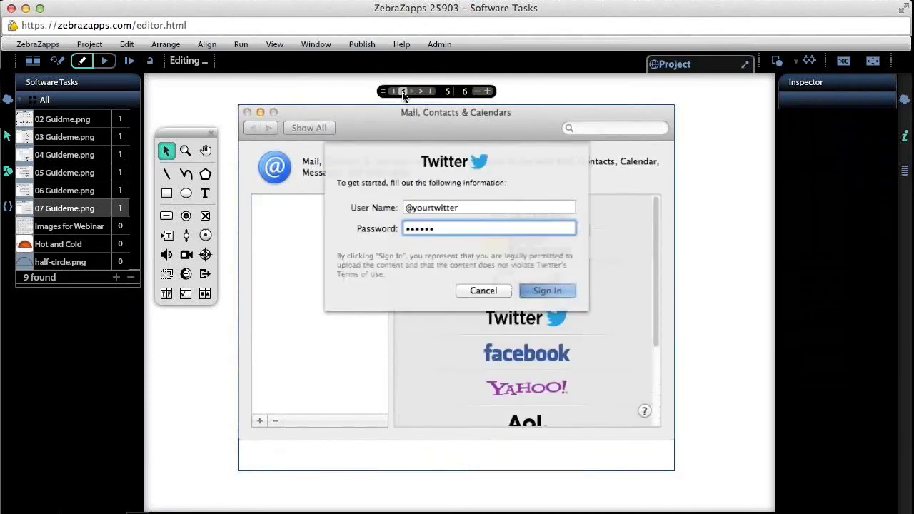
pyautogui.click(404, 92)
pyautogui.click(404, 91)
pyautogui.click(404, 92)
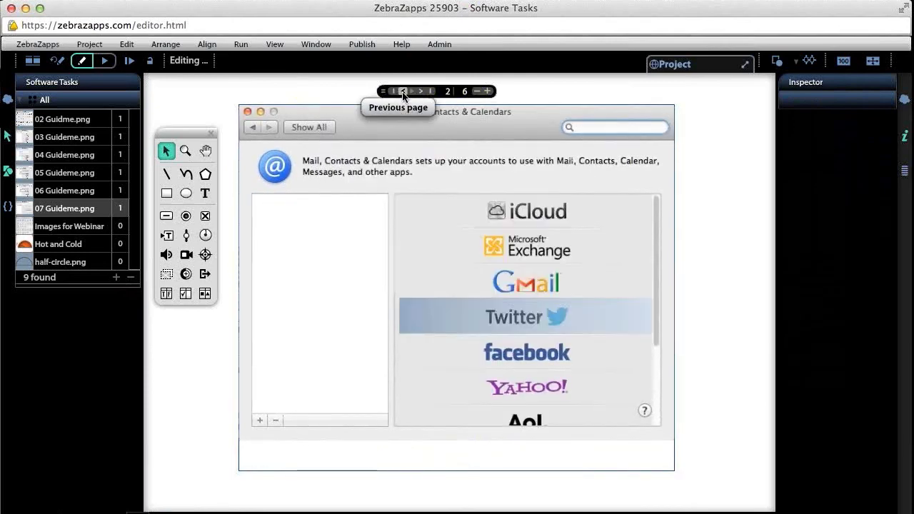
pyautogui.click(404, 92)
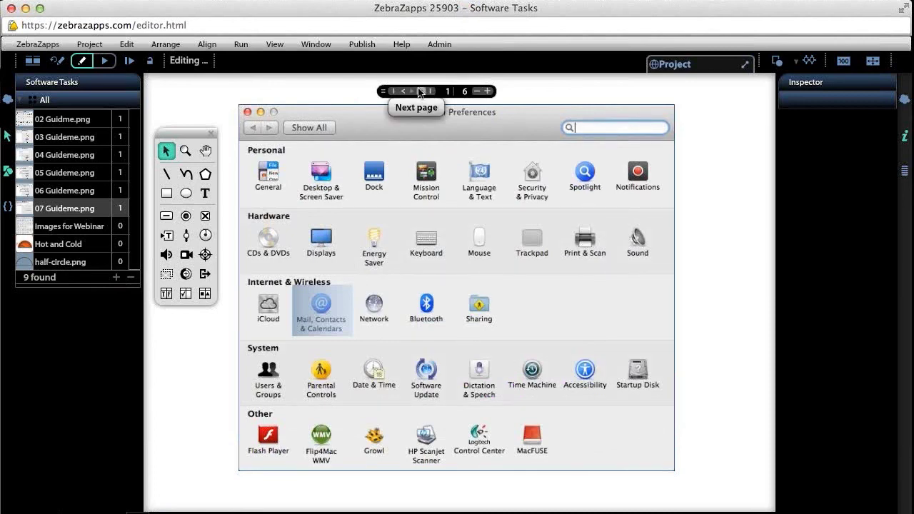
pyautogui.click(421, 91)
pyautogui.click(421, 91)
pyautogui.click(421, 92)
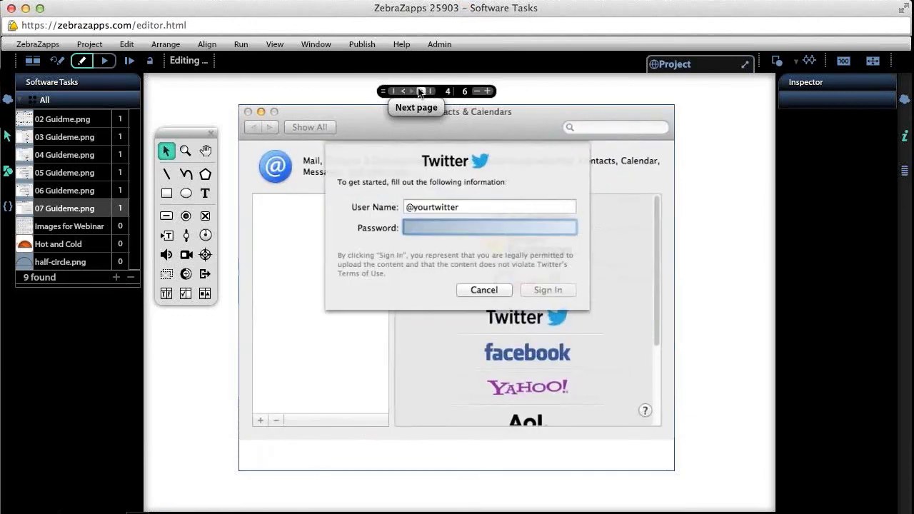
pyautogui.click(421, 91)
pyautogui.click(421, 91)
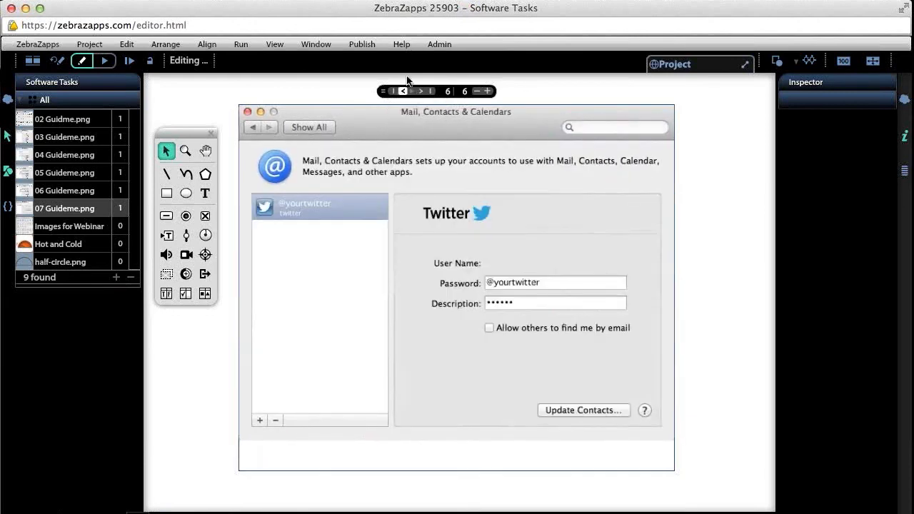
pyautogui.click(405, 91)
pyautogui.click(404, 90)
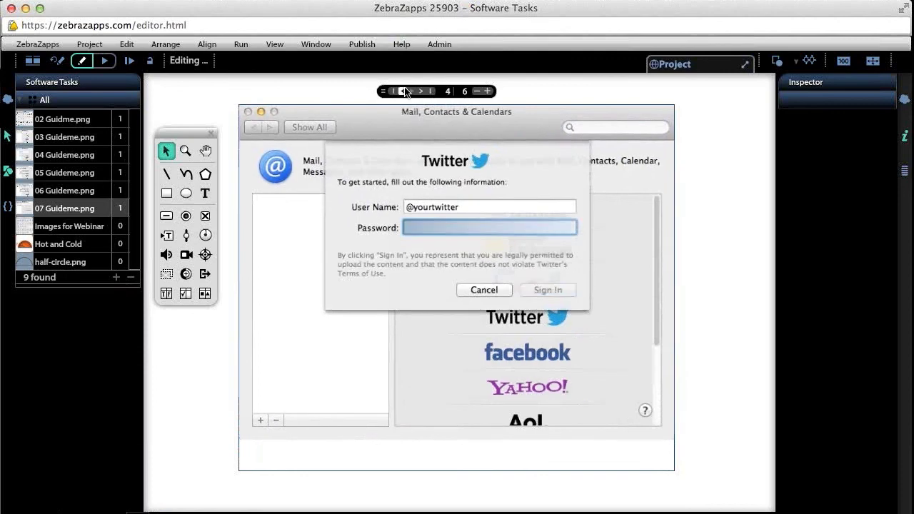
pyautogui.click(404, 91)
pyautogui.click(404, 90)
pyautogui.click(404, 91)
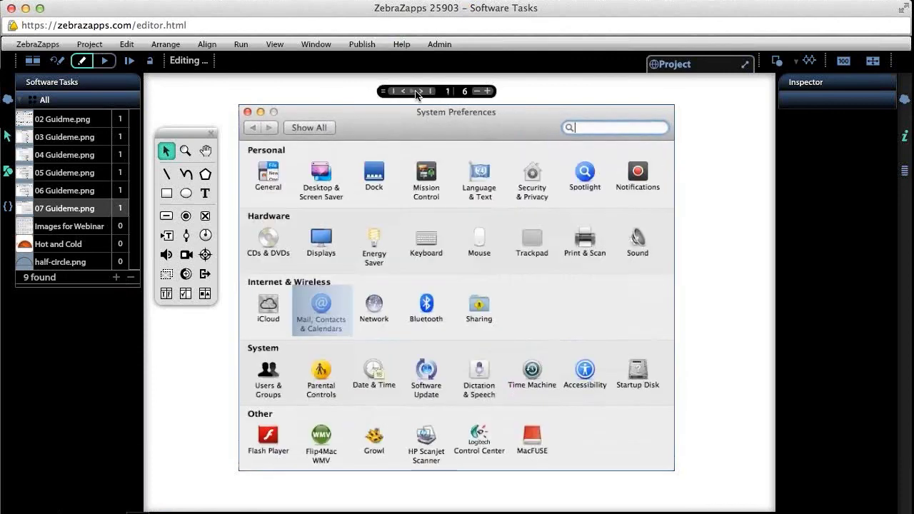
pyautogui.click(421, 91)
pyautogui.click(421, 92)
pyautogui.click(421, 92)
pyautogui.click(421, 92)
pyautogui.click(421, 92)
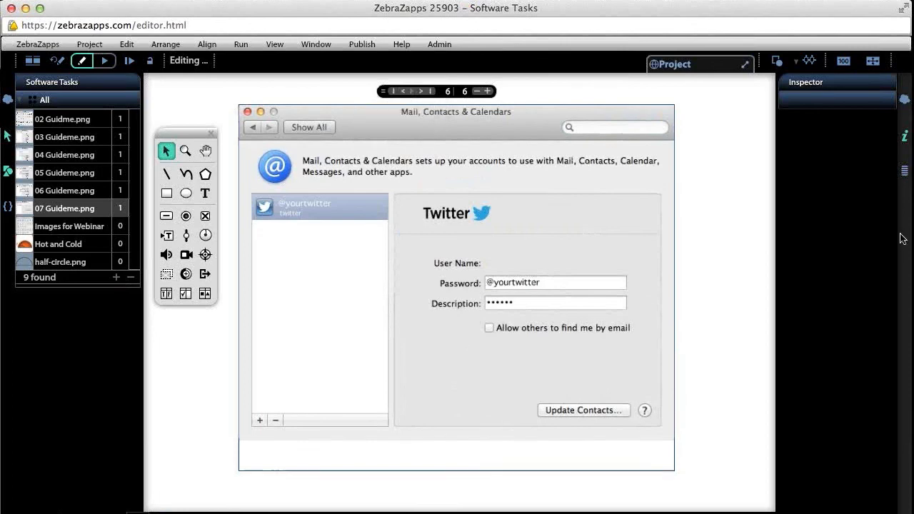
pyautogui.click(403, 92)
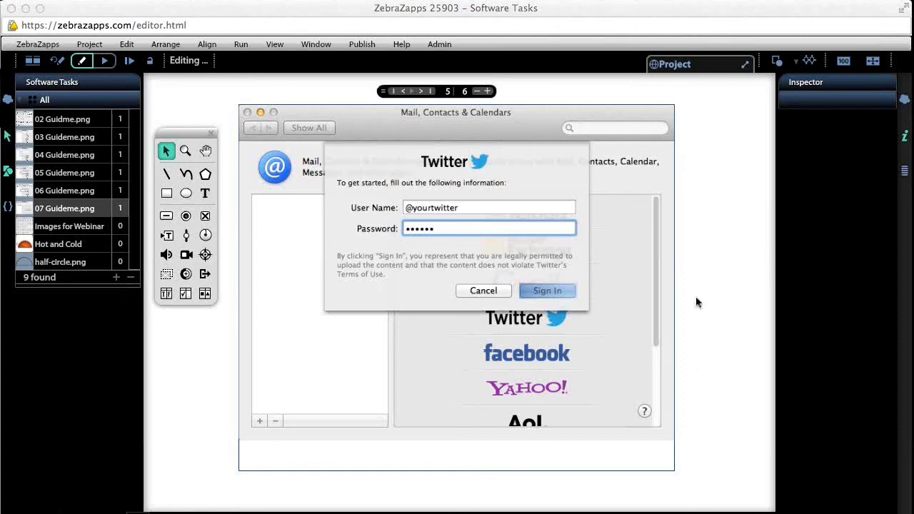
# - Delete the whole six-page arena from the stage
pyautogui.click(579, 452)
pyautogui.click(407, 464)
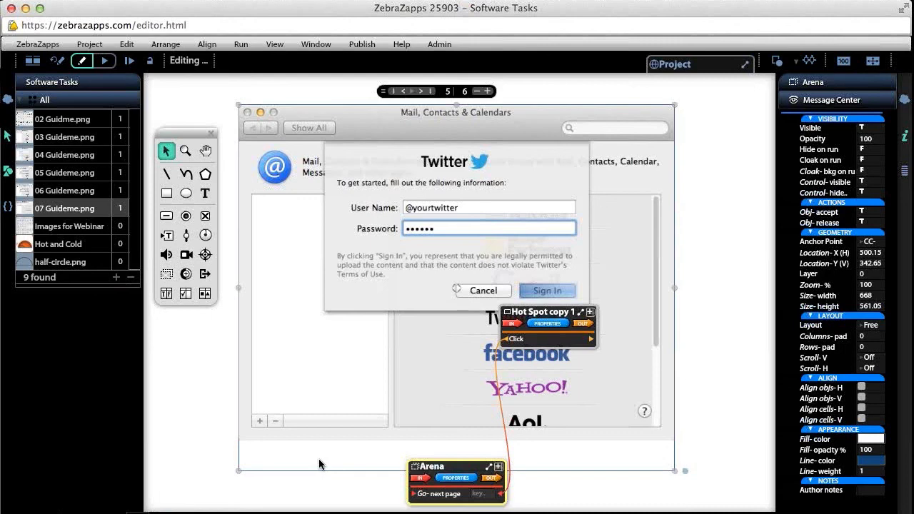
pyautogui.press('Delete')
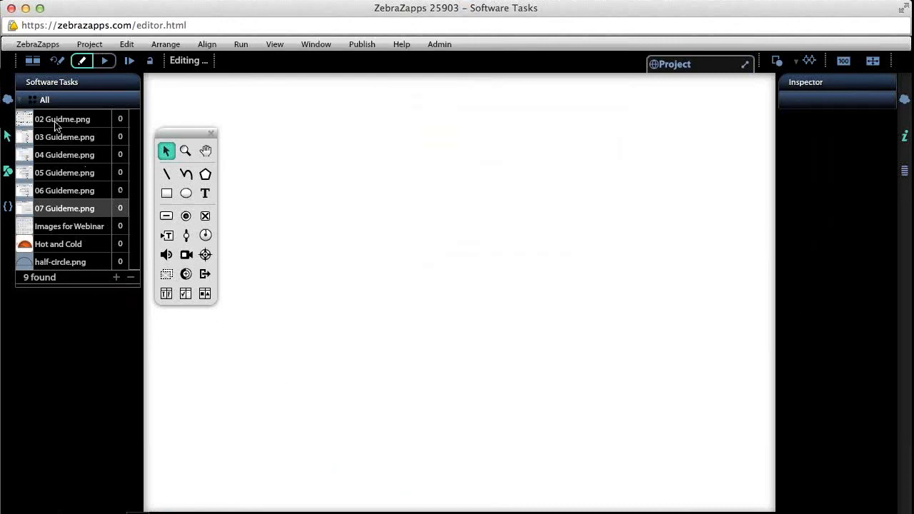
# - Place 02 Guidme.png on the stage and draw a rectangle about 94 by 70 over its Mail, Contacts & Calendars icon
pyautogui.moveTo(56, 127); pyautogui.dragTo(500, 268)
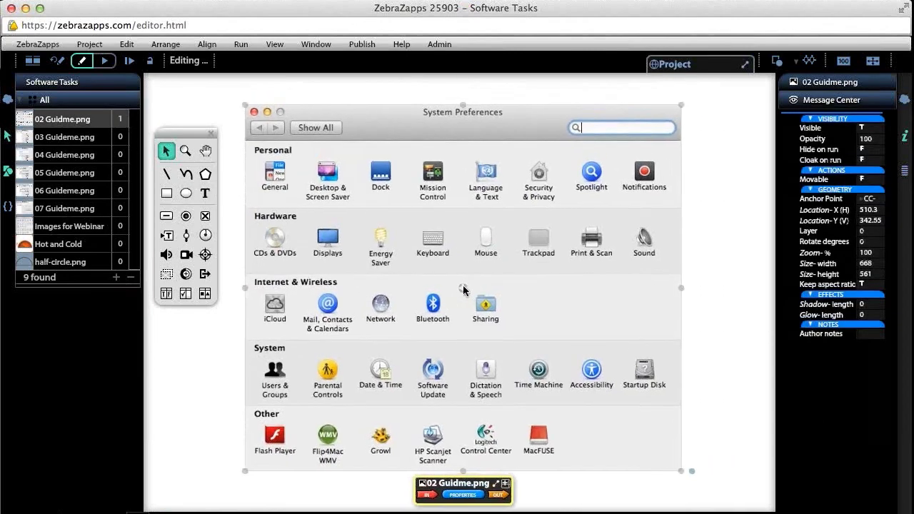
pyautogui.click(166, 193)
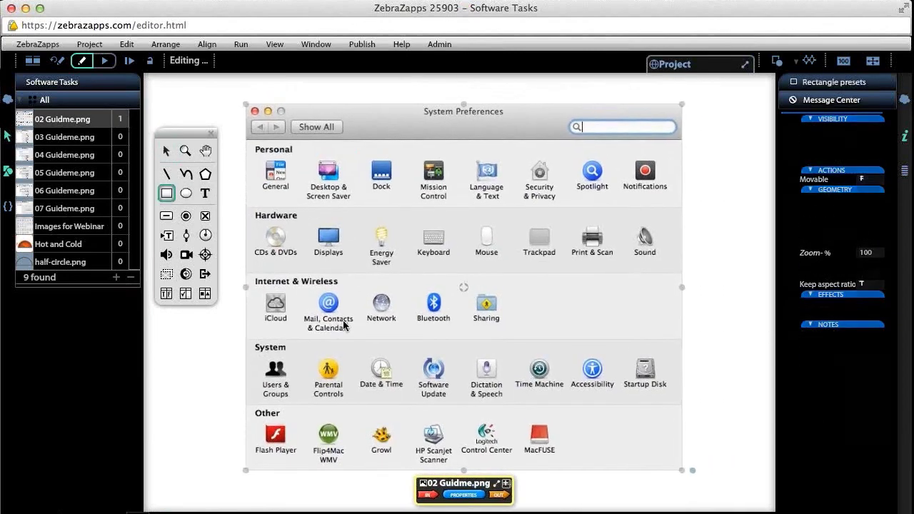
pyautogui.moveTo(297, 289); pyautogui.dragTo(360, 334)
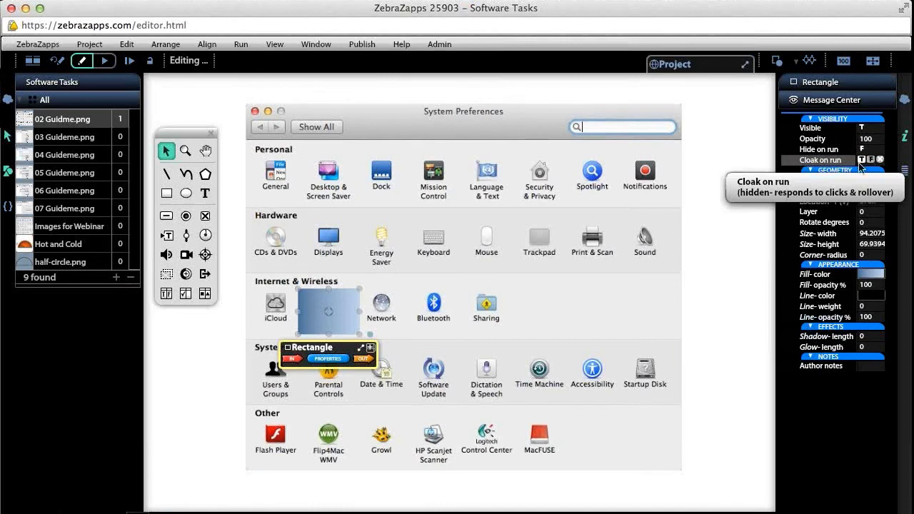
# - Make the rectangle cloak on run and set its opacity to 50
pyautogui.click(874, 160)
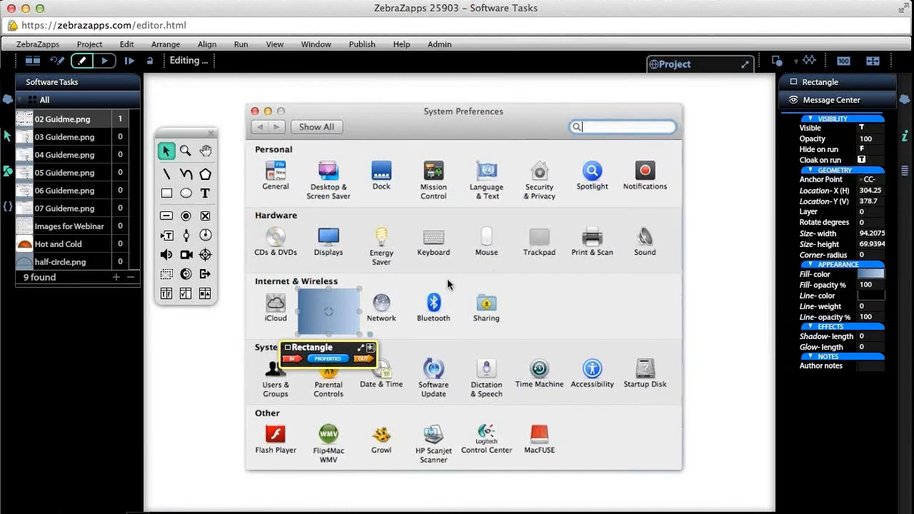
pyautogui.click(876, 140)
pyautogui.write('5')
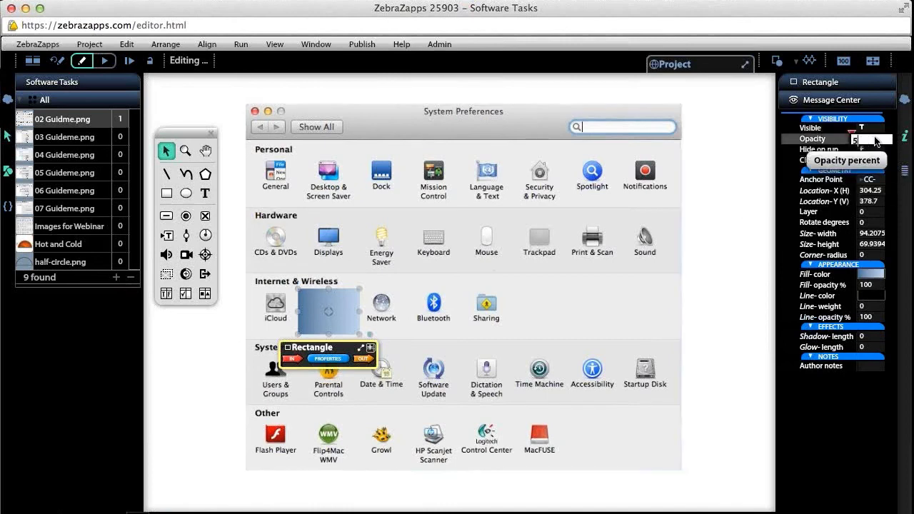
pyautogui.write('0')
pyautogui.press('Return')
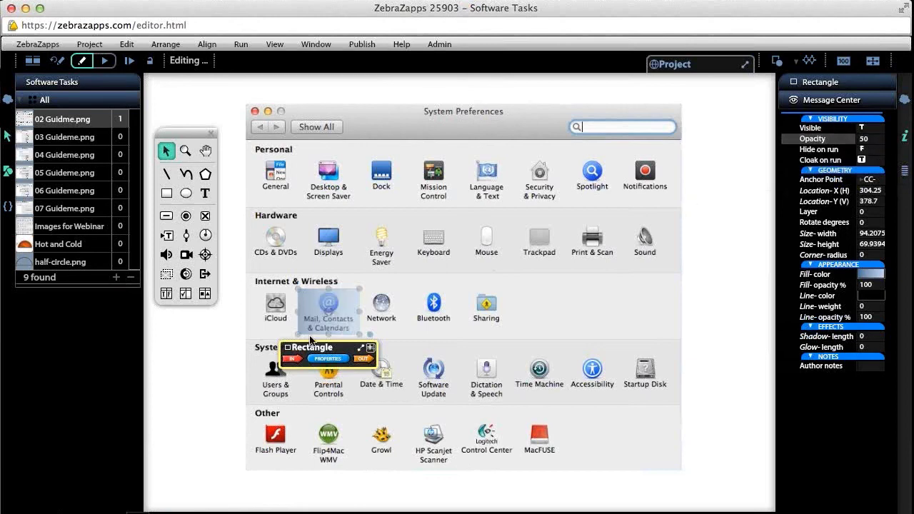
# - Group the screenshot and the rectangle together into an arena
pyautogui.click(225, 382)
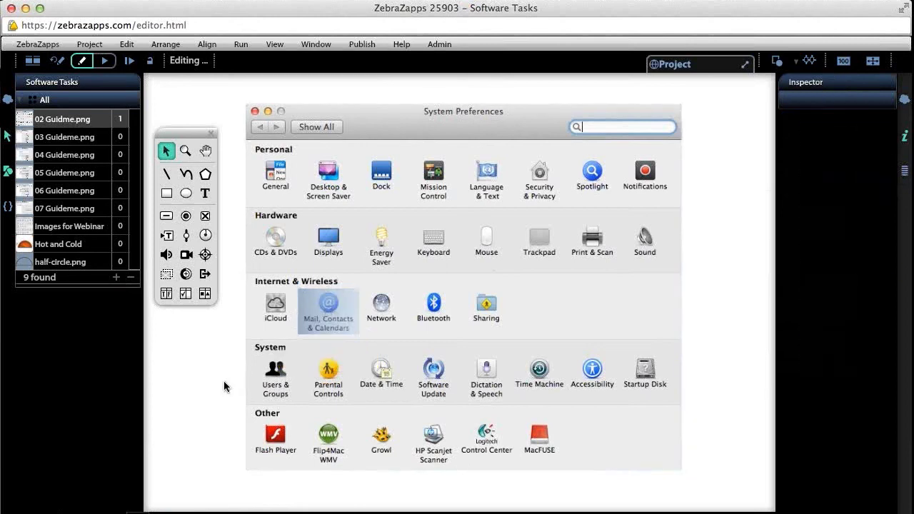
pyautogui.press('super+a')
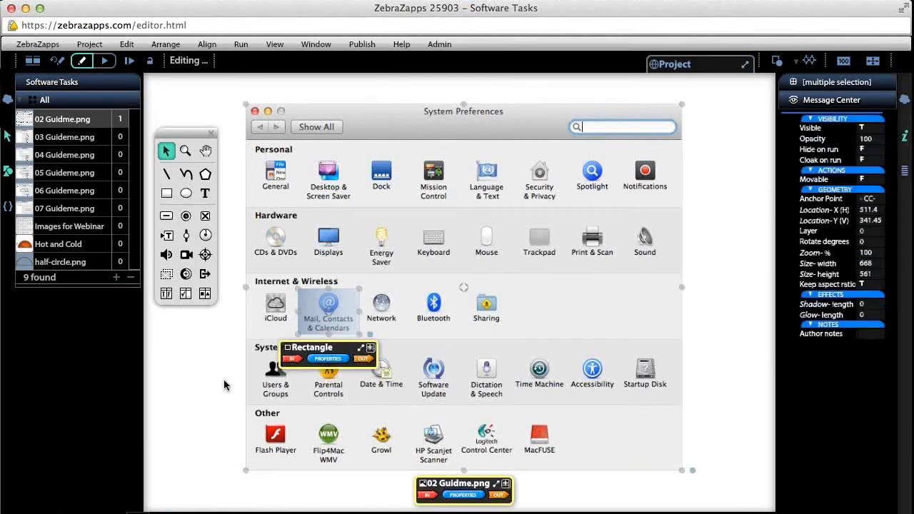
pyautogui.press('super+g')
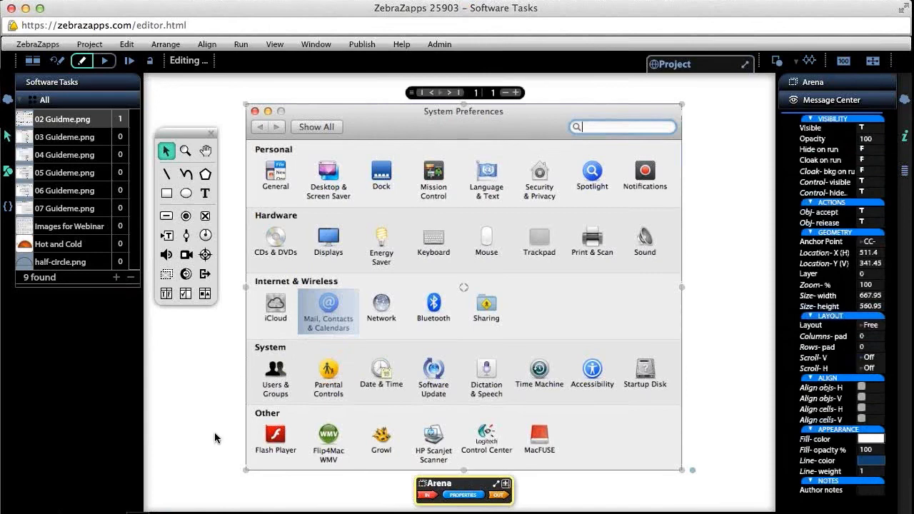
# - Rename the rectangle Hot Spot and wire its Click output to the arena's Go- next page input
pyautogui.click(342, 329)
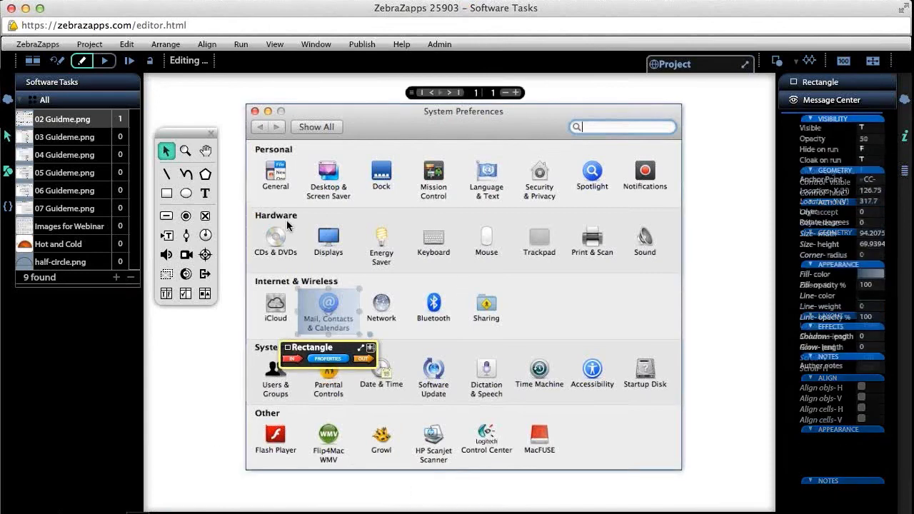
pyautogui.write('H')
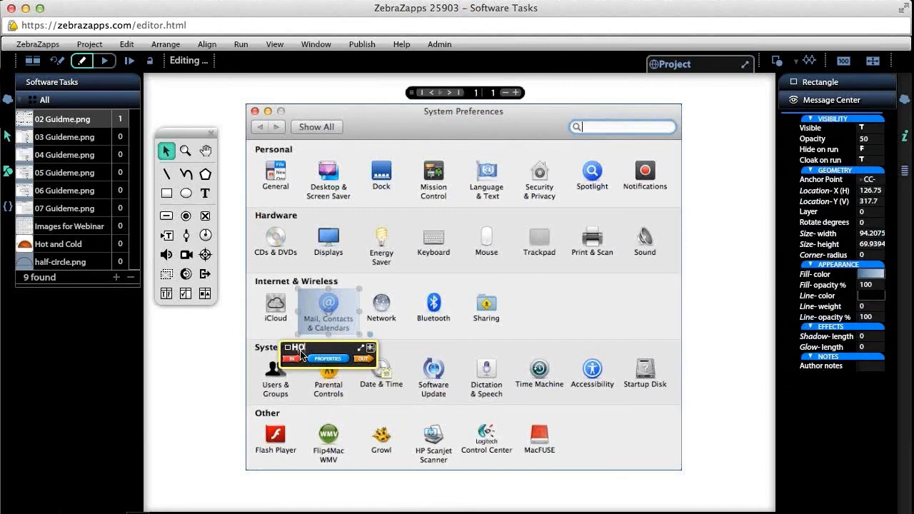
pyautogui.write('ot Spot')
pyautogui.click(363, 358)
pyautogui.click(350, 370)
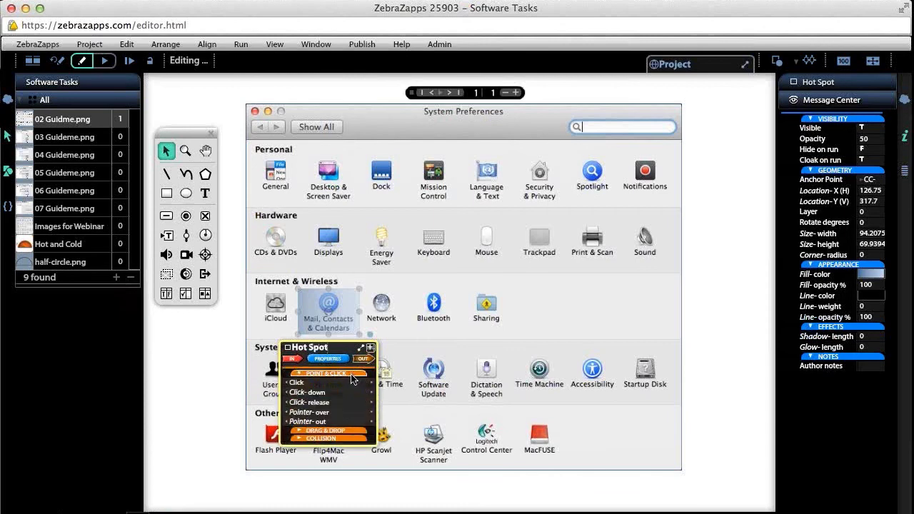
pyautogui.moveTo(371, 383); pyautogui.dragTo(441, 426)
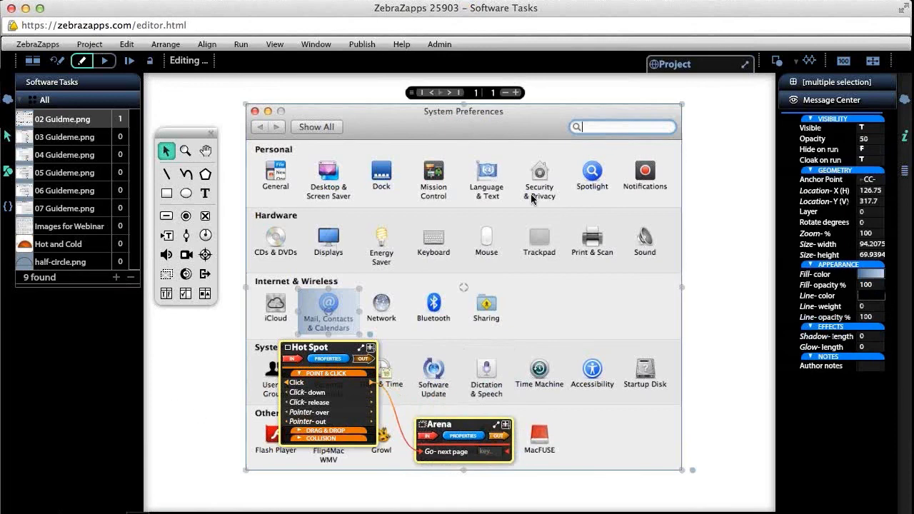
# - Add arena page 2 with only its screenshot replaced by 03 Guideme.png, and fit its hot spot over the Twitter row, about 354 by 52
pyautogui.click(517, 92)
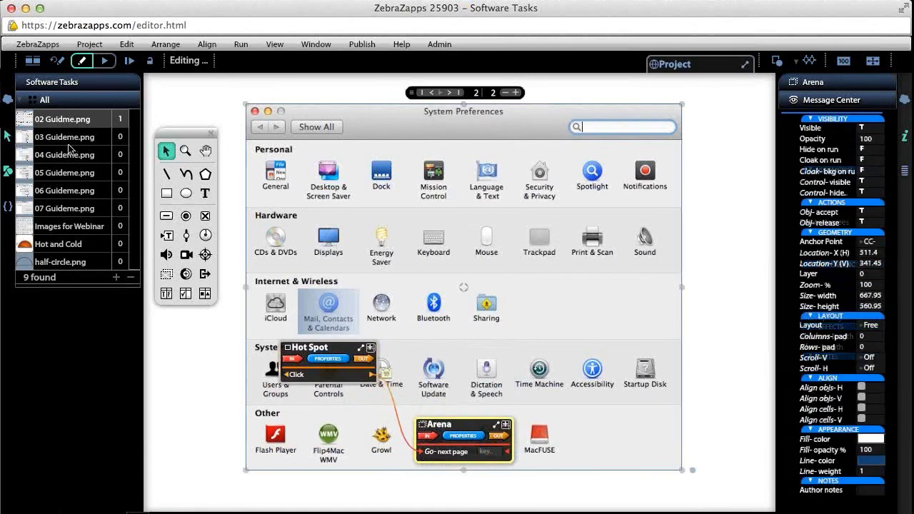
pyautogui.moveTo(70, 137); pyautogui.dragTo(484, 224)
pyautogui.click(392, 328)
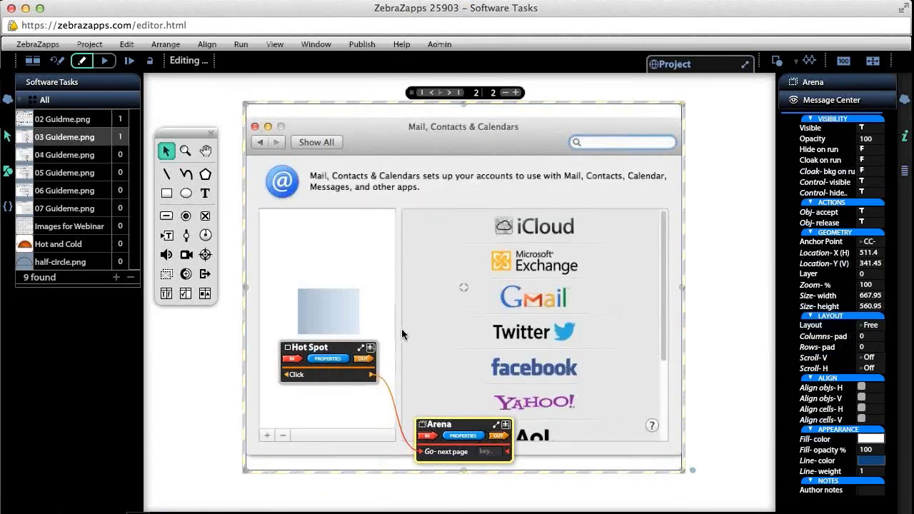
pyautogui.click(390, 315)
pyautogui.moveTo(390, 315); pyautogui.dragTo(648, 339)
pyautogui.moveTo(534, 364); pyautogui.dragTo(535, 351)
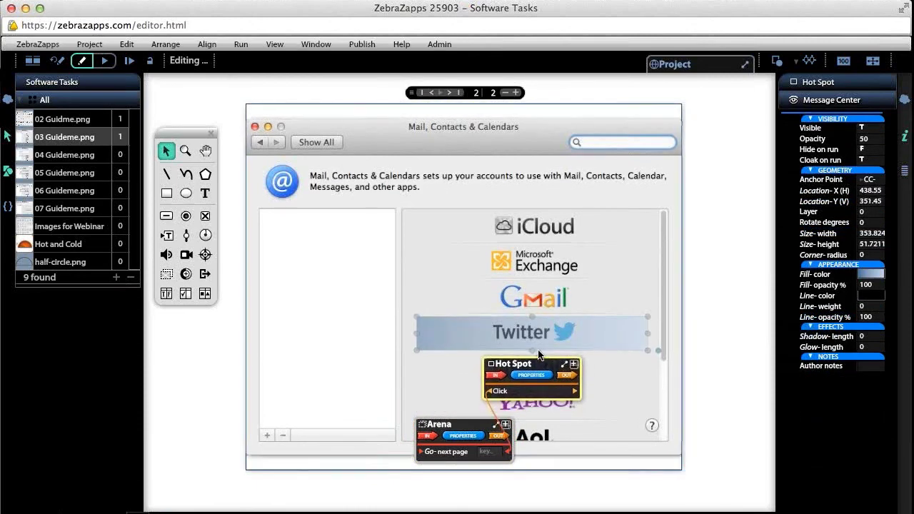
# - Add arena page 3 with only its screenshot replaced by 04 Guideme.png, and fit its hot spot over the User Name field, about 264 by 24
pyautogui.click(516, 92)
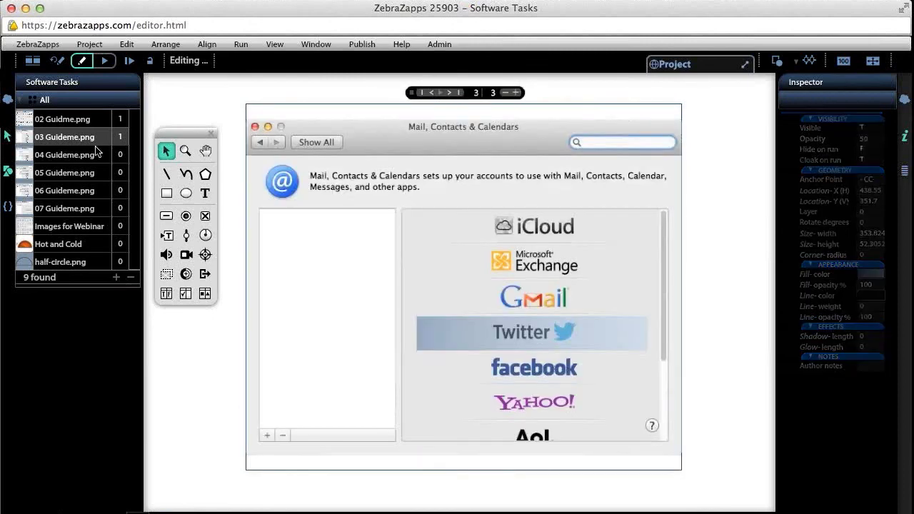
pyautogui.moveTo(95, 154); pyautogui.dragTo(420, 189)
pyautogui.click(417, 331)
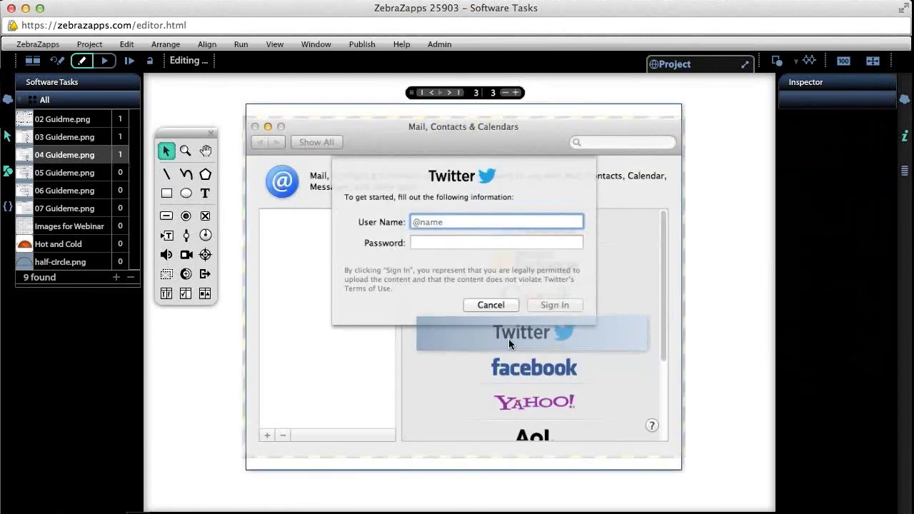
pyautogui.click(464, 230)
pyautogui.moveTo(450, 233); pyautogui.dragTo(409, 228)
# - Add arena page 4 with only its screenshot replaced by 05 Guideme.png, and move its hot spot onto the Password field, about X 383, Y 210
pyautogui.click(516, 93)
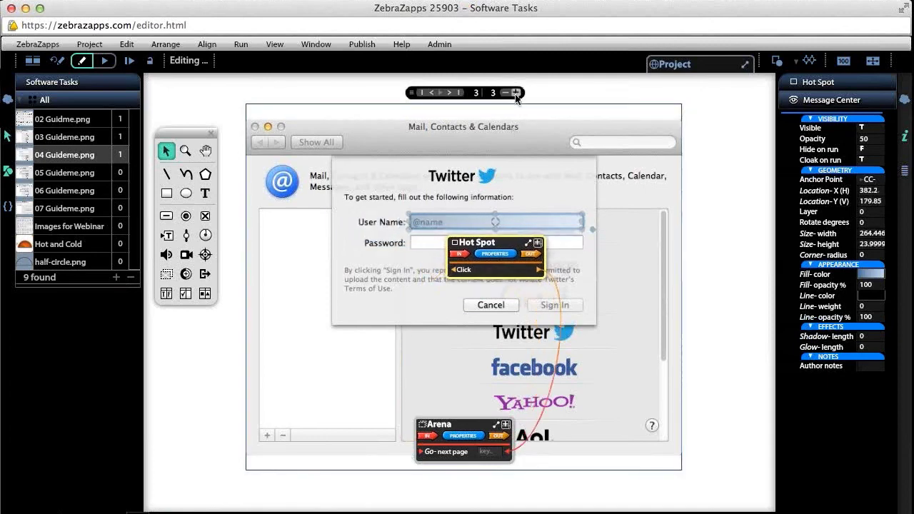
pyautogui.moveTo(63, 184); pyautogui.dragTo(321, 190)
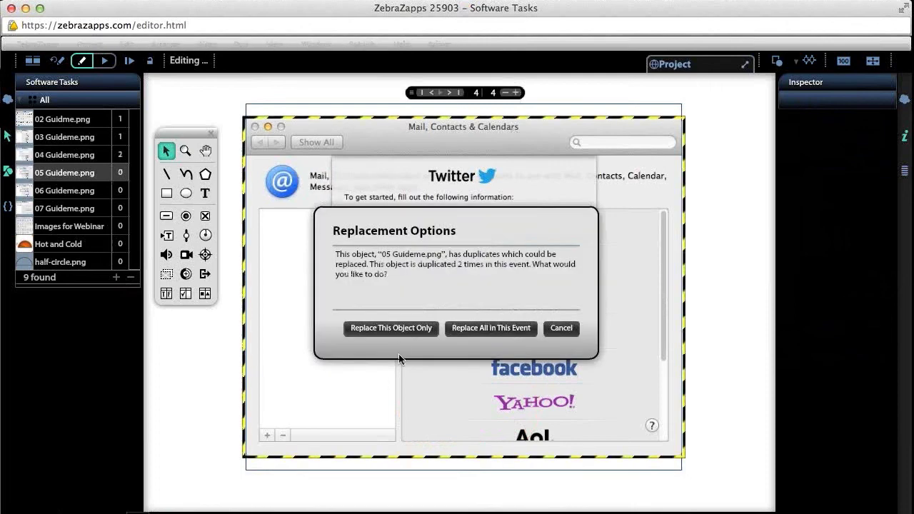
pyautogui.click(392, 329)
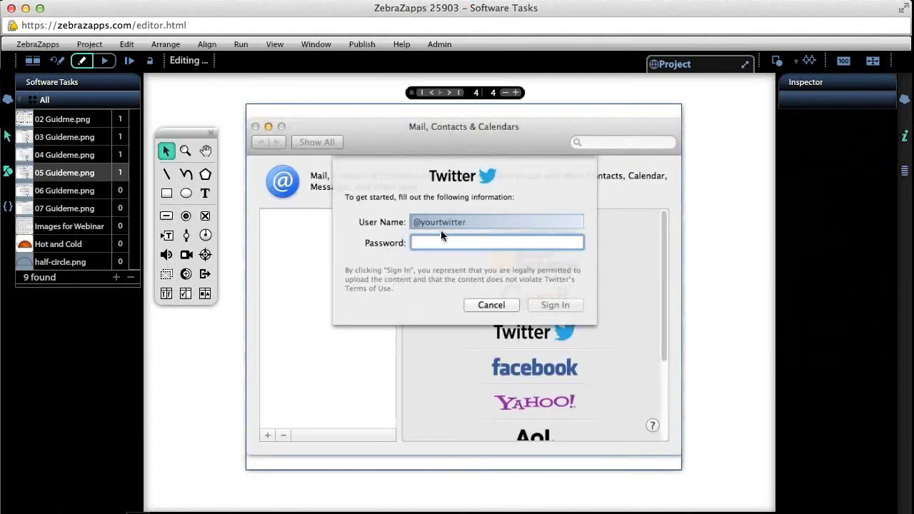
pyautogui.moveTo(441, 230); pyautogui.dragTo(443, 251)
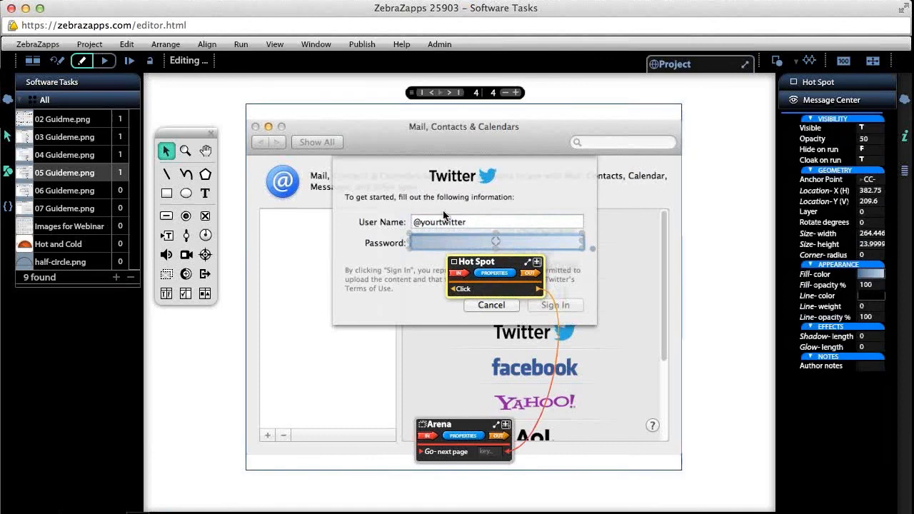
# - Add arena page 5 with only its screenshot replaced by 06 Guideme.png, and fit its hot spot over the Sign In button
pyautogui.click(516, 93)
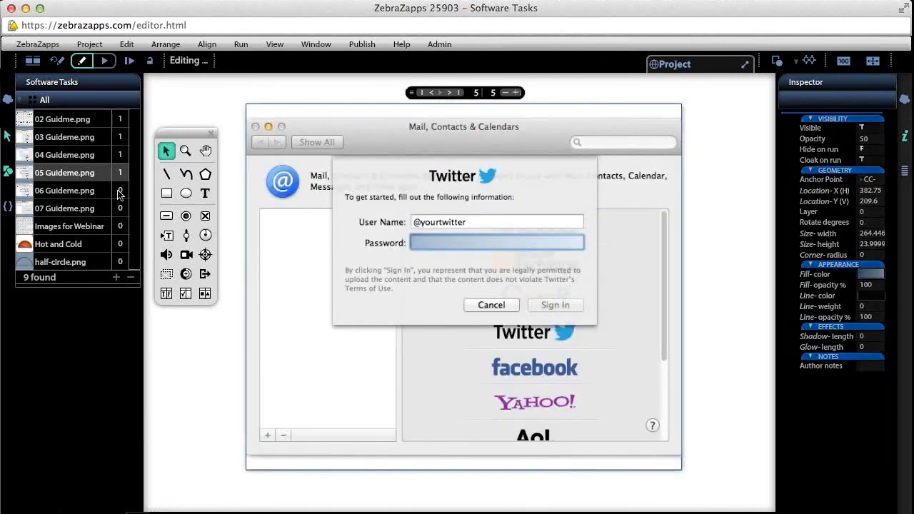
pyautogui.moveTo(86, 197); pyautogui.dragTo(344, 291)
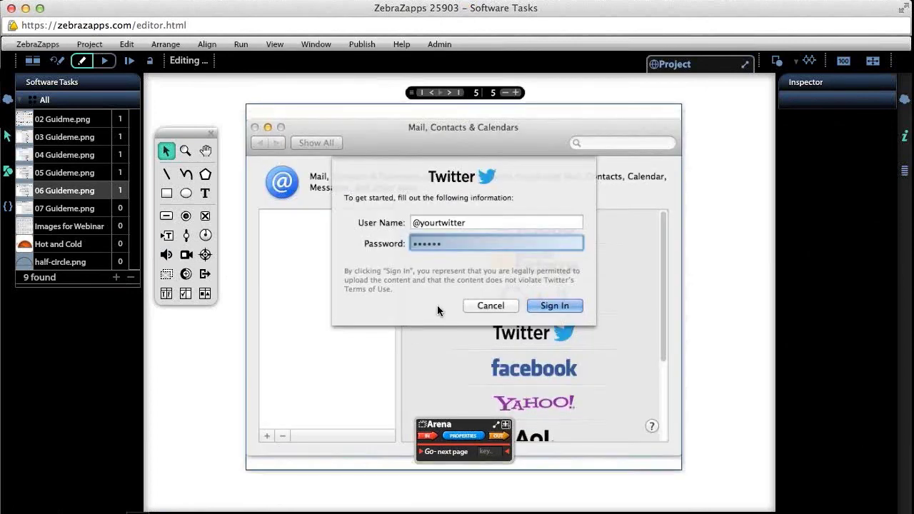
pyautogui.click(448, 238)
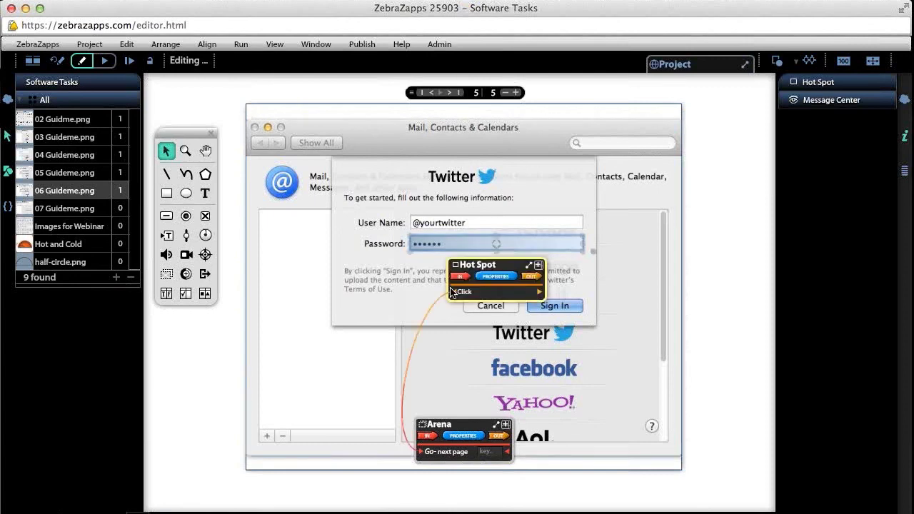
pyautogui.moveTo(452, 292); pyautogui.dragTo(452, 301)
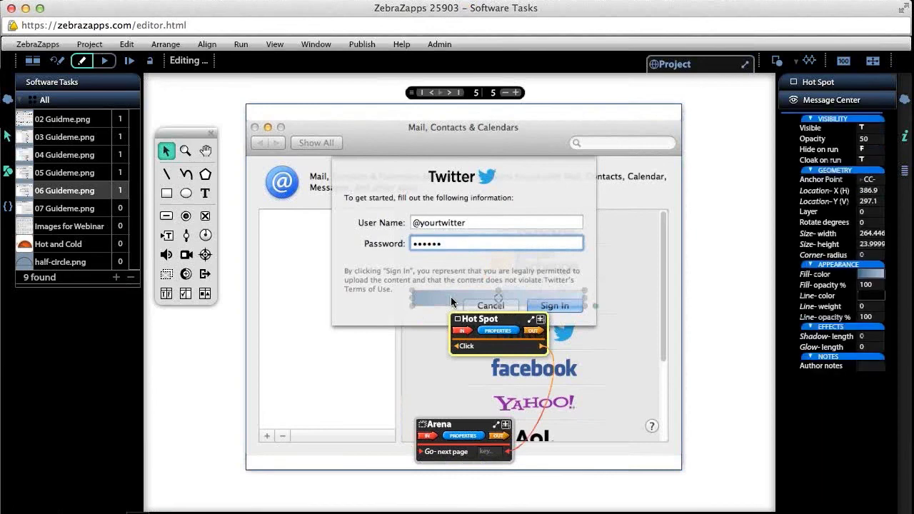
# - Add arena page 6 with its screenshot replaced by 07 Guideme.png
pyautogui.press('super+n')
pyautogui.doubleClick(49, 193)
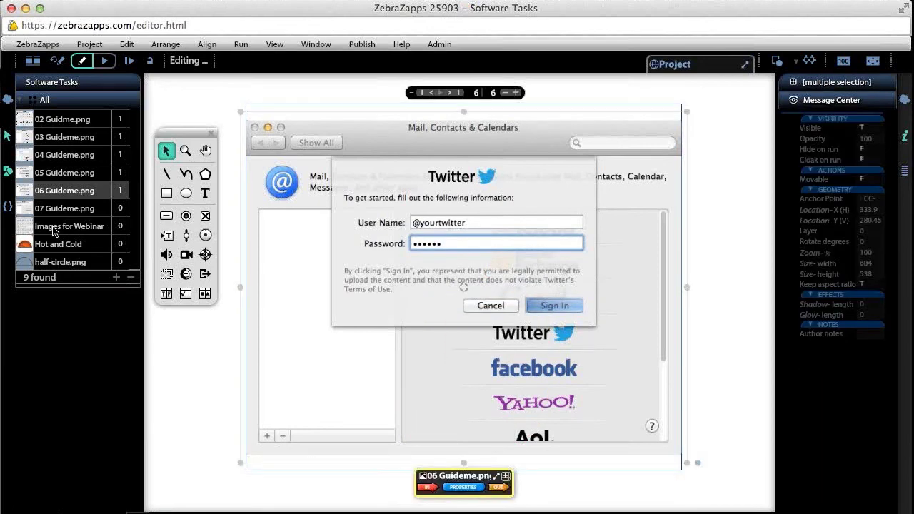
pyautogui.moveTo(50, 208); pyautogui.dragTo(327, 211)
pyautogui.click(384, 331)
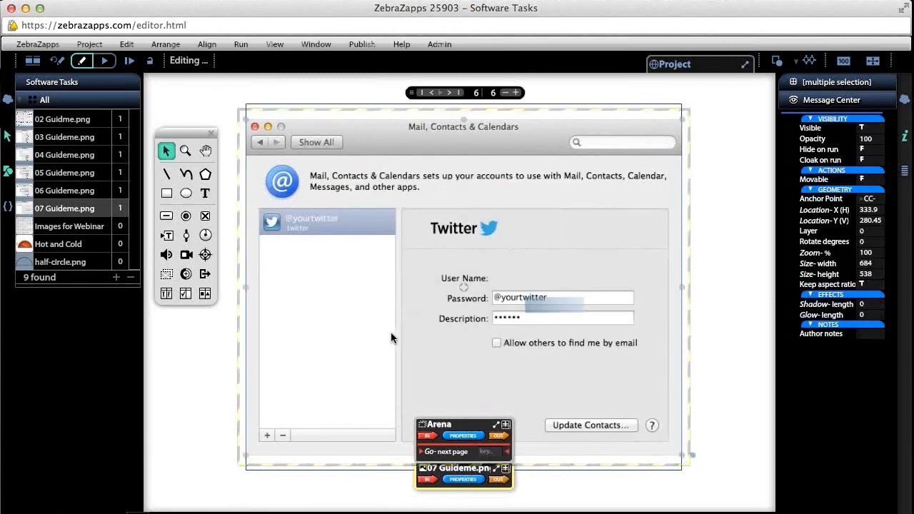
# - Run the simulation from the first page, work through its hot spots up to Sign In, and return to editing from page 1
pyautogui.click(422, 93)
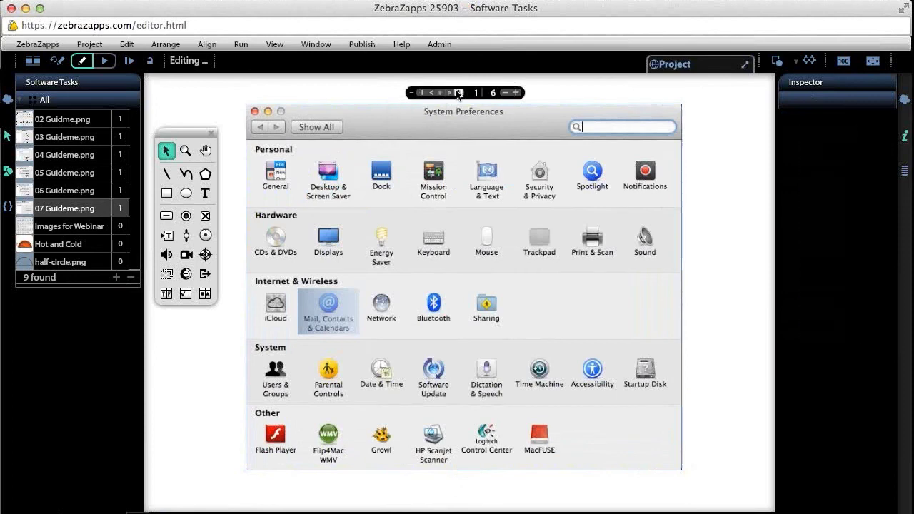
pyautogui.click(458, 92)
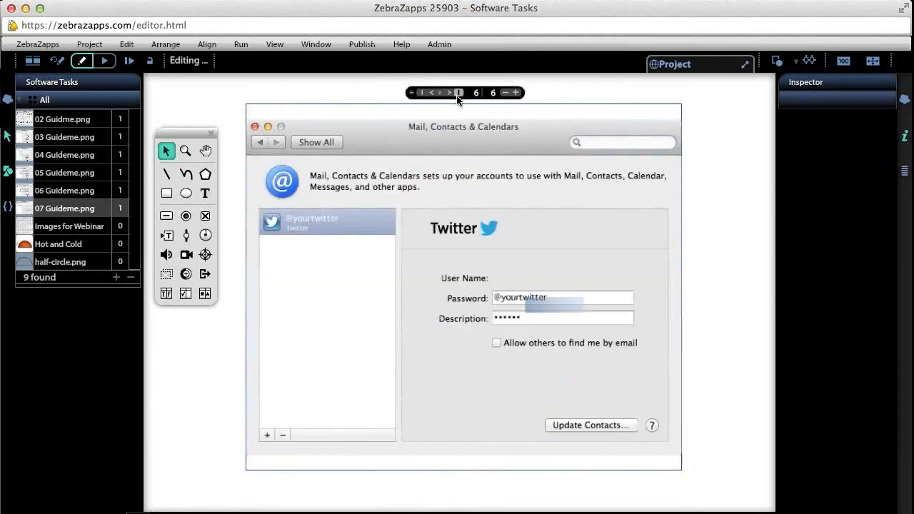
pyautogui.click(422, 92)
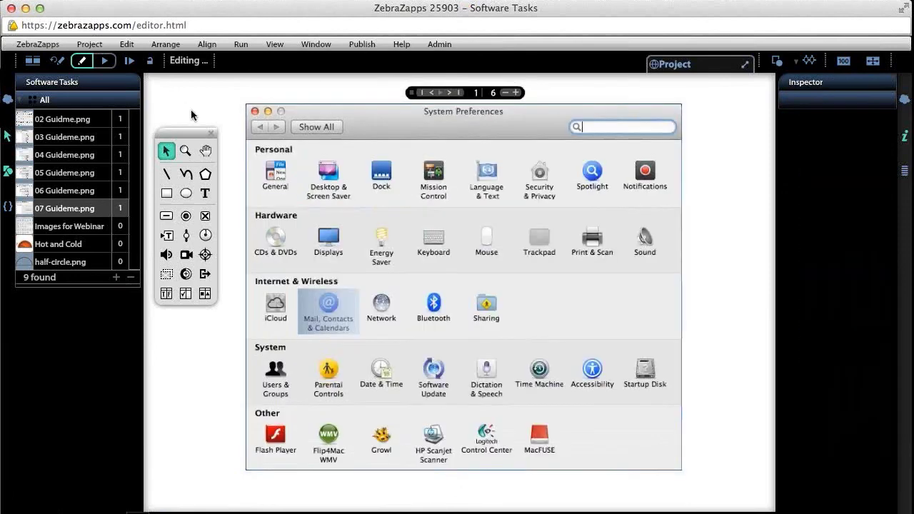
pyautogui.click(109, 63)
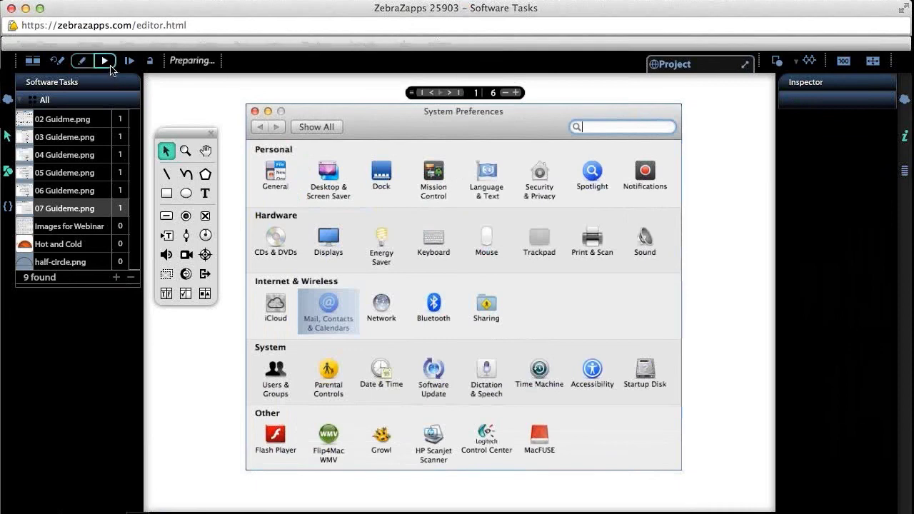
pyautogui.click(329, 307)
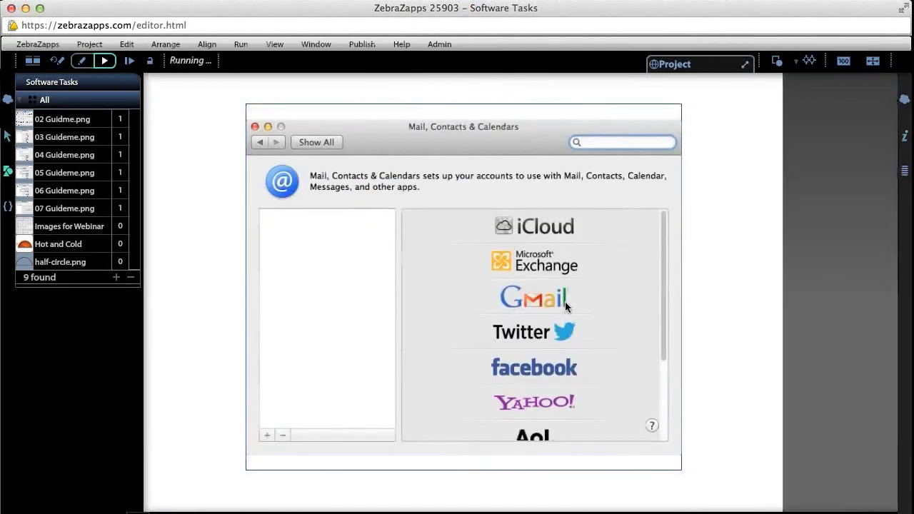
pyautogui.click(557, 328)
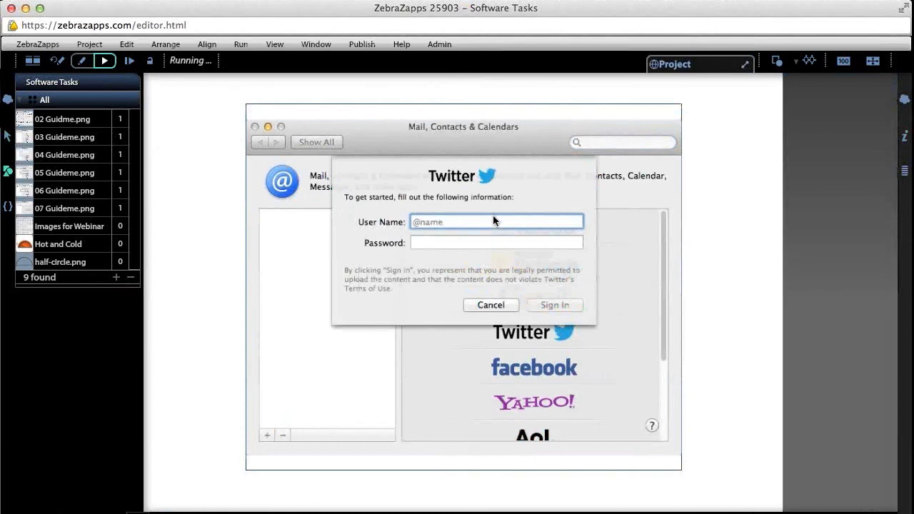
pyautogui.click(477, 241)
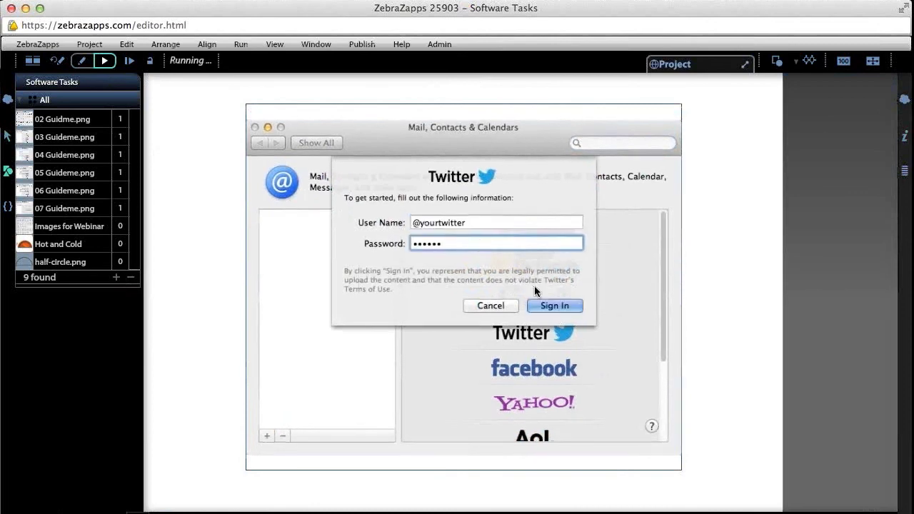
pyautogui.click(555, 305)
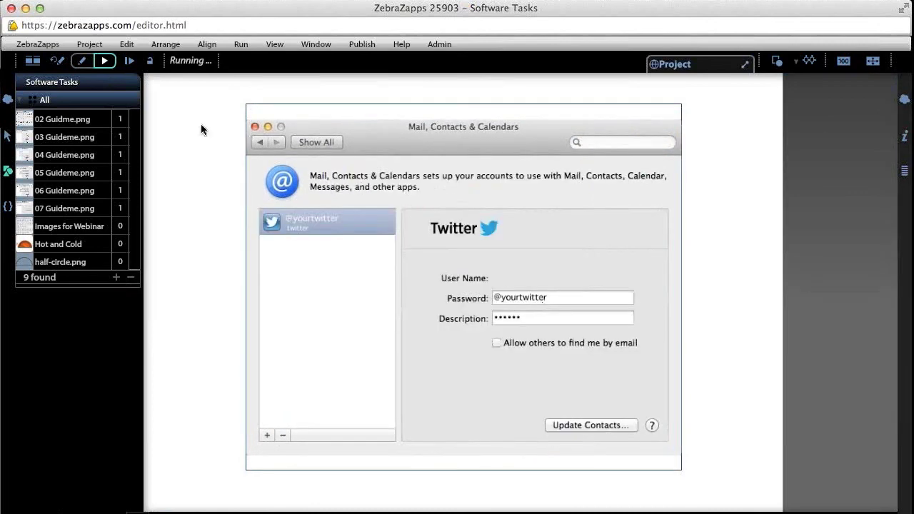
pyautogui.click(58, 62)
pyautogui.click(82, 61)
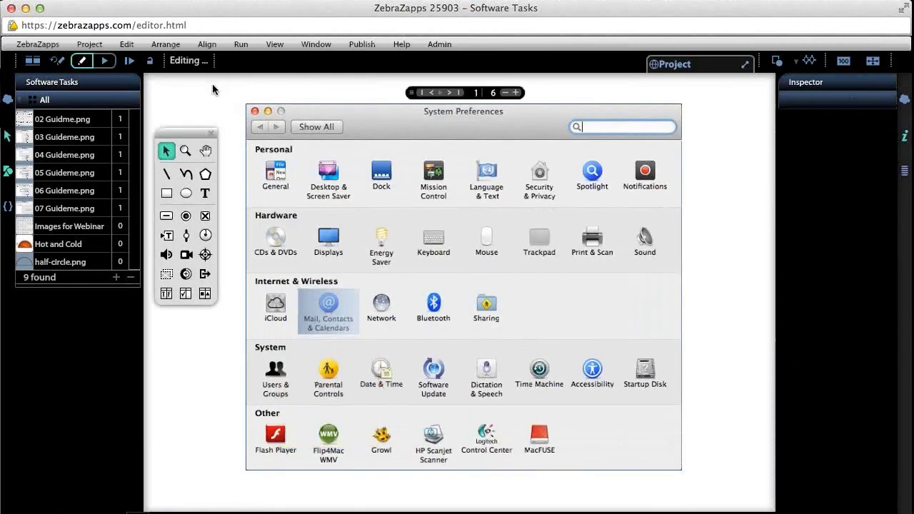
# - Select the Mail, Contacts & Calendars hot spot and move the tool palette away from the arena
pyautogui.click(328, 307)
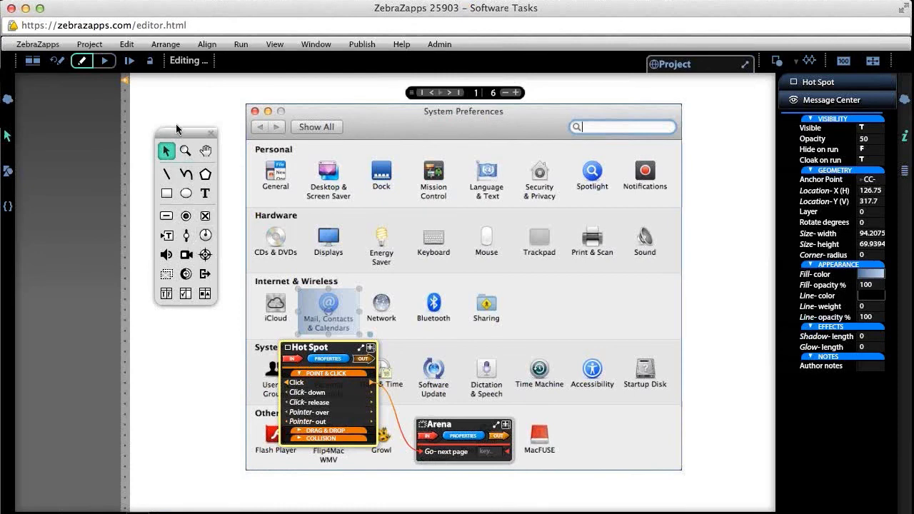
pyautogui.moveTo(177, 129); pyautogui.dragTo(92, 103)
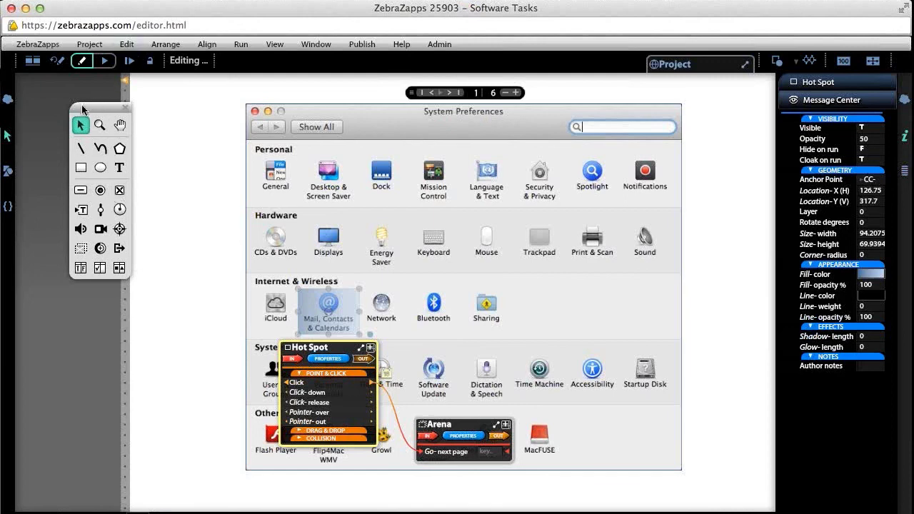
pyautogui.moveTo(83, 110); pyautogui.dragTo(125, 101)
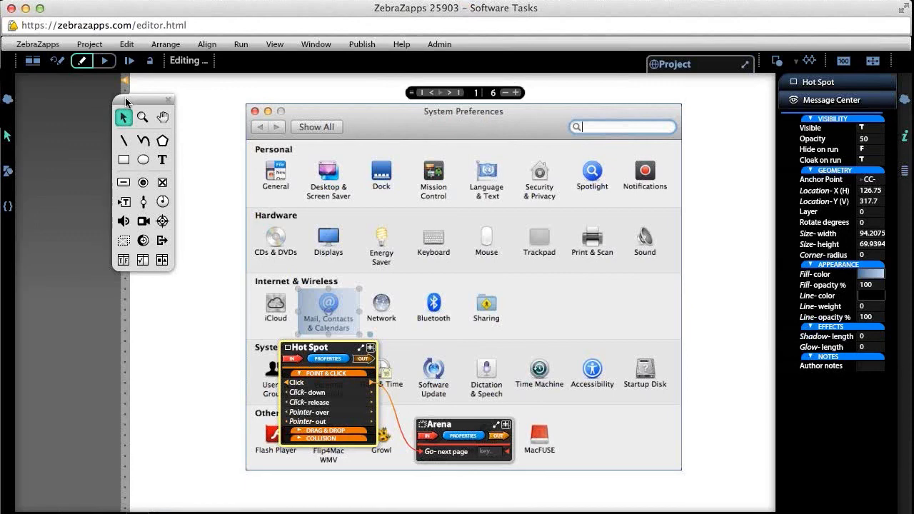
pyautogui.moveTo(127, 99); pyautogui.dragTo(104, 92)
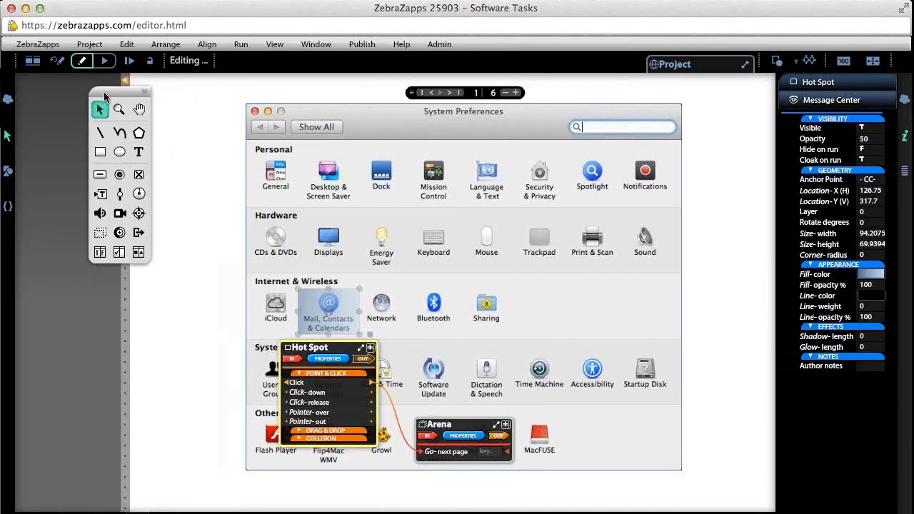
pyautogui.click(121, 203)
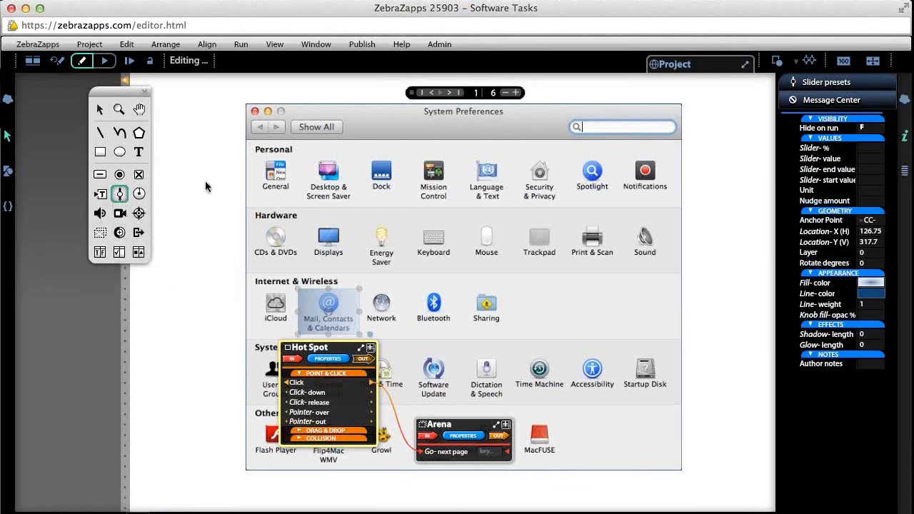
pyautogui.moveTo(193, 181); pyautogui.dragTo(193, 200)
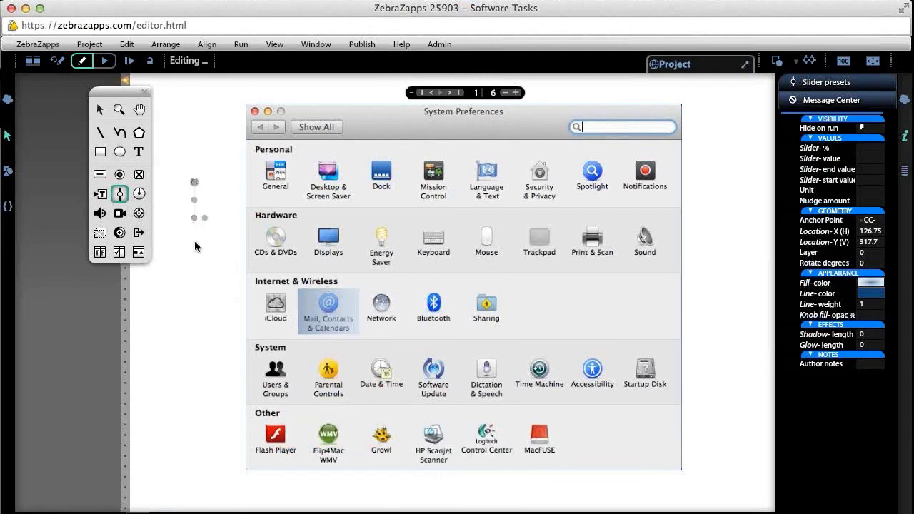
pyautogui.moveTo(195, 243)
pyautogui.mouseDown()
pyautogui.moveTo(195, 262)
pyautogui.moveTo(219, 262)
pyautogui.moveTo(224, 292)
pyautogui.mouseUp()
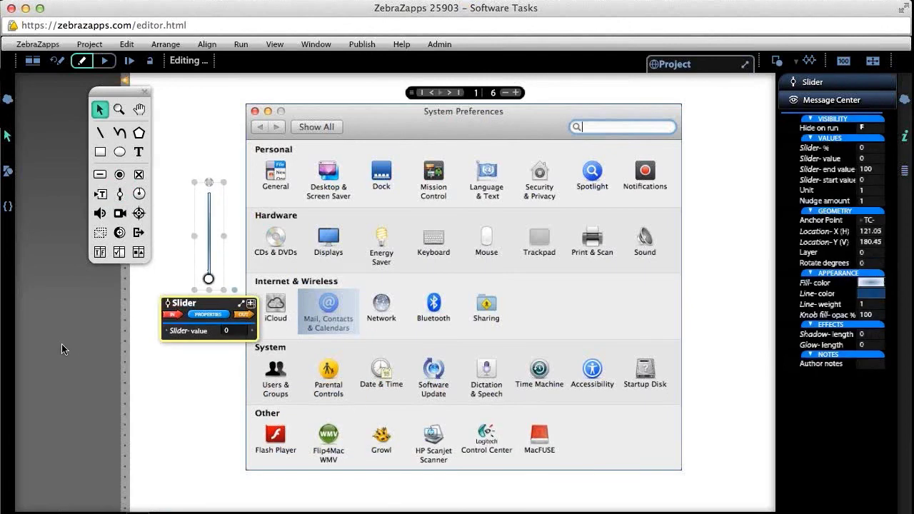
pyautogui.press('Escape')
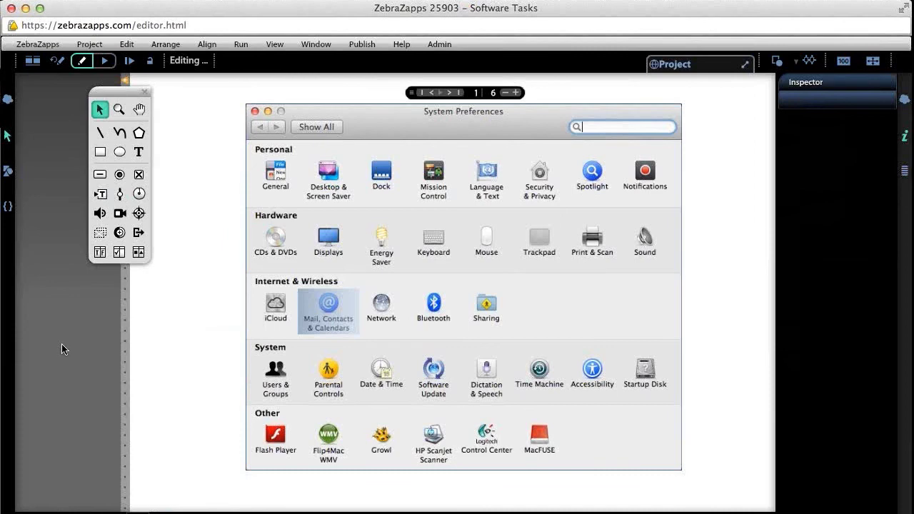
# - Draw a vertical slider beside the arena, place it at about X 69, Y 93, and move the tool palette clear of it
pyautogui.click(120, 193)
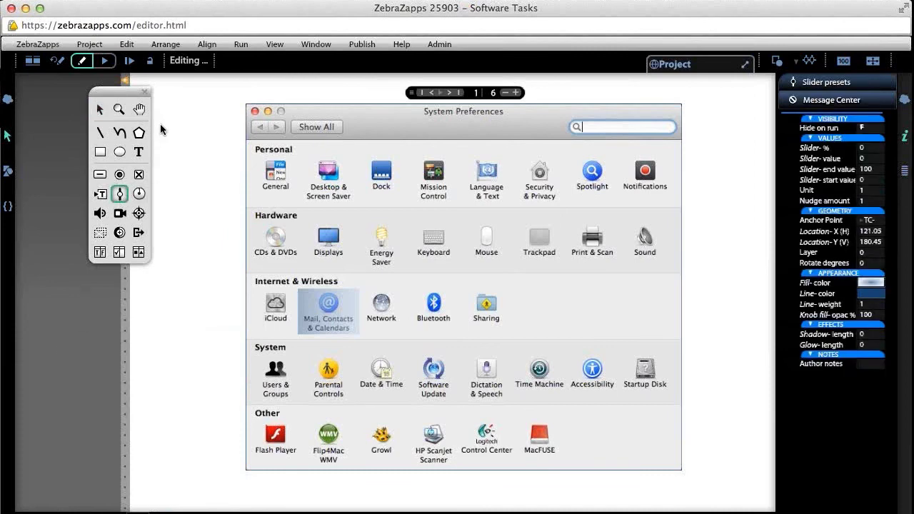
pyautogui.moveTo(160, 124); pyautogui.dragTo(196, 271)
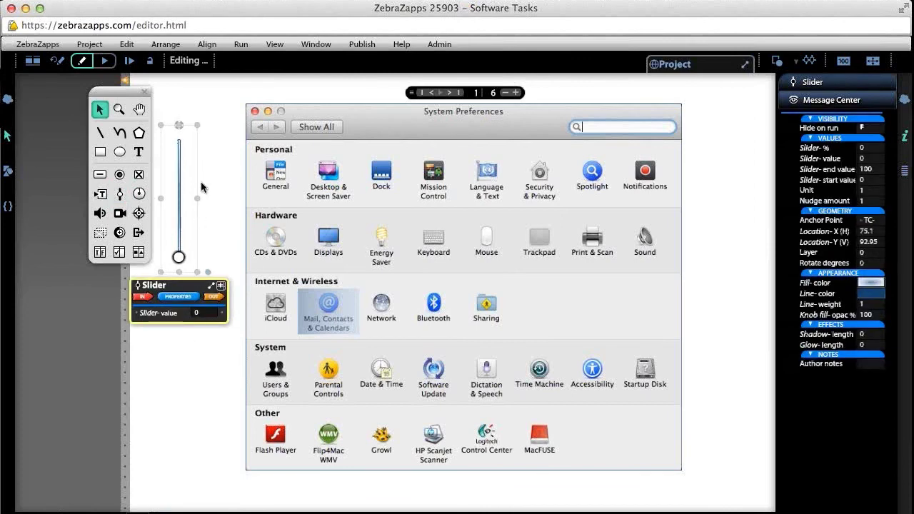
pyautogui.moveTo(197, 199)
pyautogui.mouseDown()
pyautogui.moveTo(231, 201)
pyautogui.moveTo(193, 202)
pyautogui.moveTo(212, 205)
pyautogui.moveTo(199, 209)
pyautogui.mouseUp()
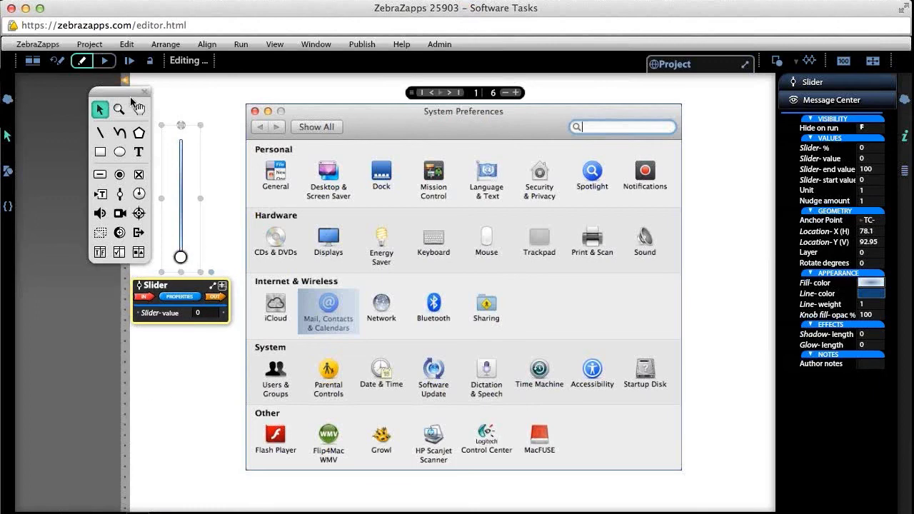
pyautogui.moveTo(110, 95); pyautogui.dragTo(54, 95)
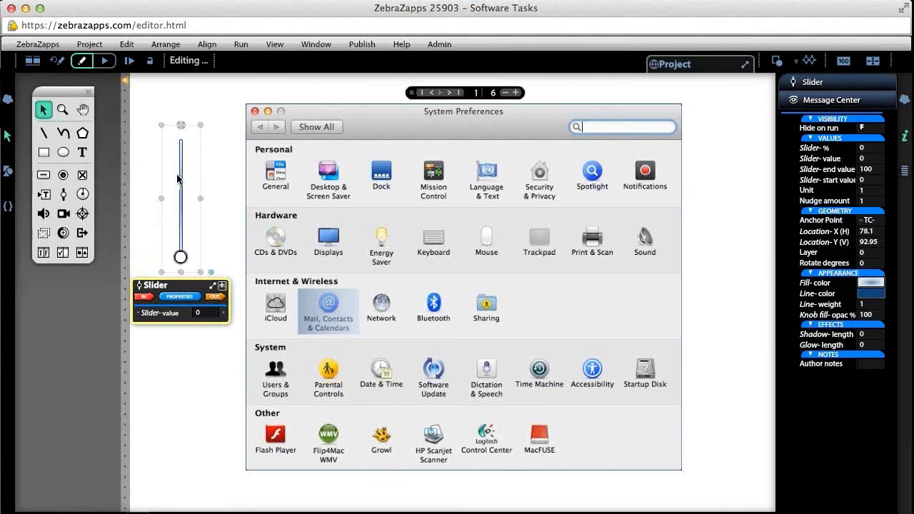
pyautogui.moveTo(177, 180); pyautogui.dragTo(176, 180)
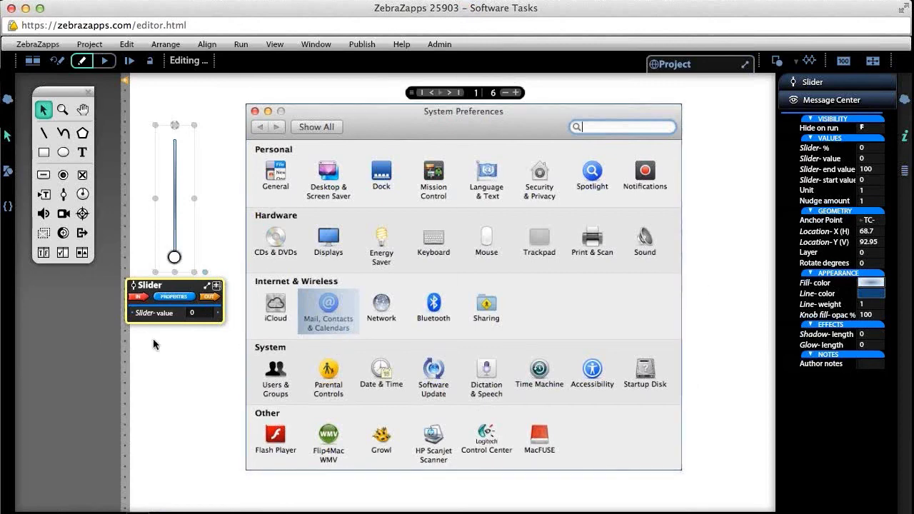
# - Expand the Point & Click outputs of the 02 Guidme.png screenshot, then clear the selection
pyautogui.click(420, 234)
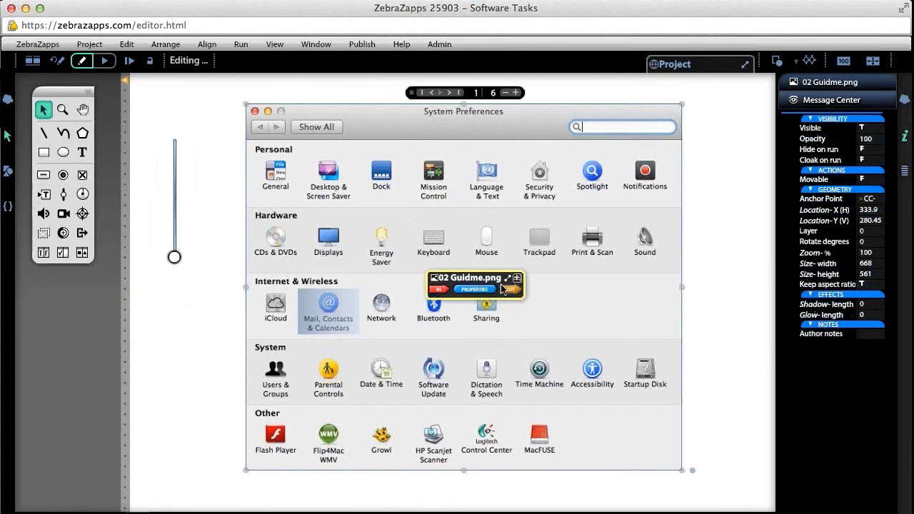
pyautogui.click(510, 290)
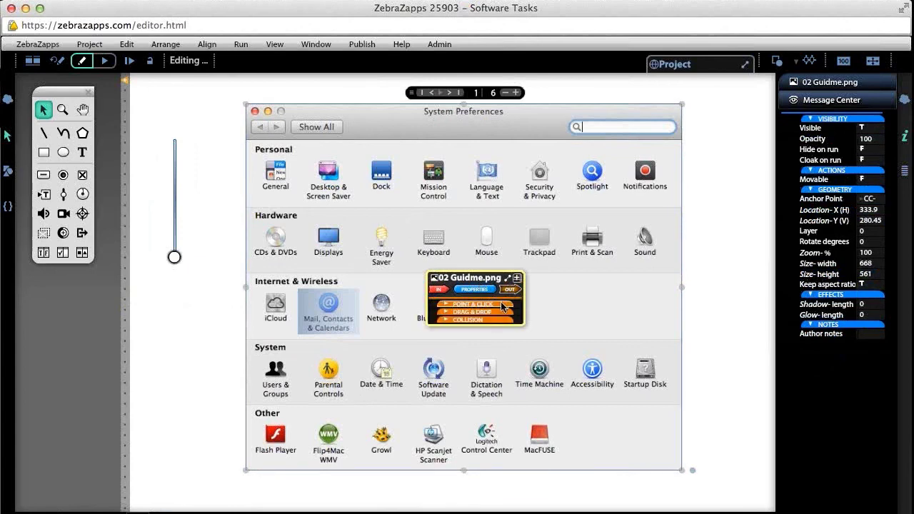
pyautogui.click(503, 306)
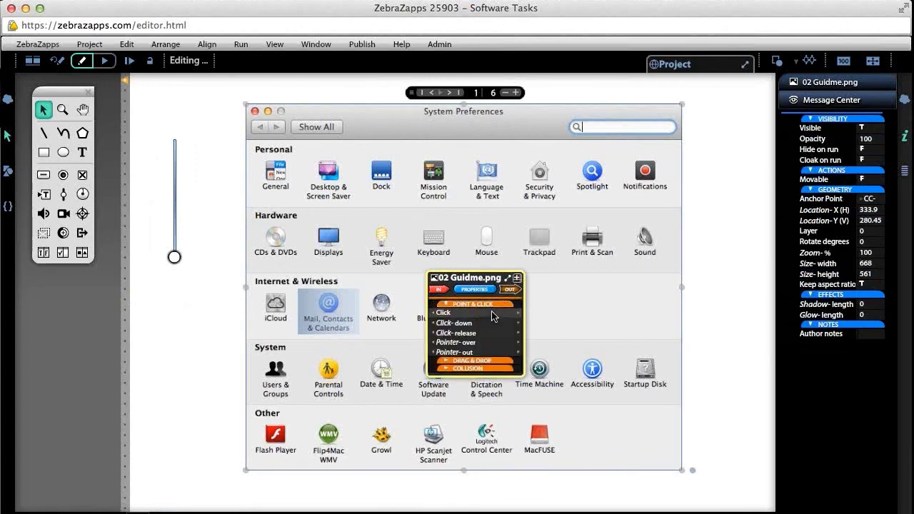
pyautogui.click(190, 410)
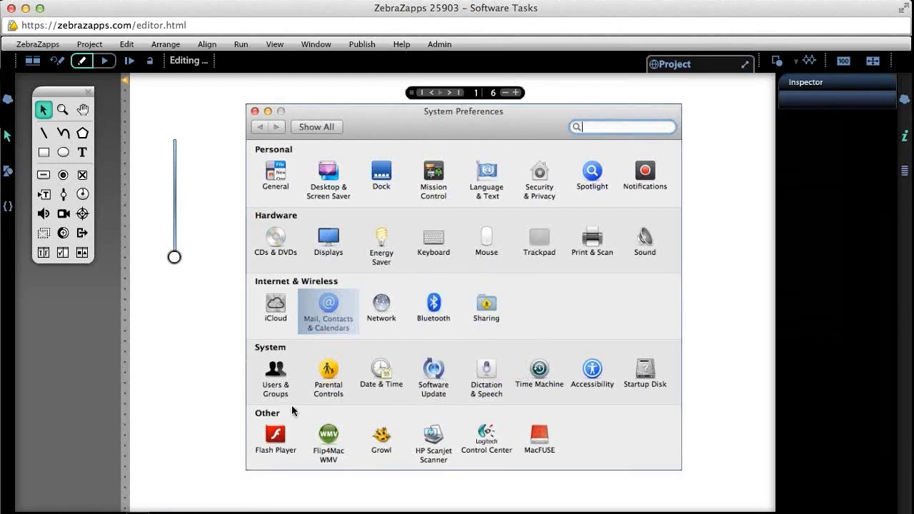
pyautogui.click(511, 392)
pyautogui.click(188, 425)
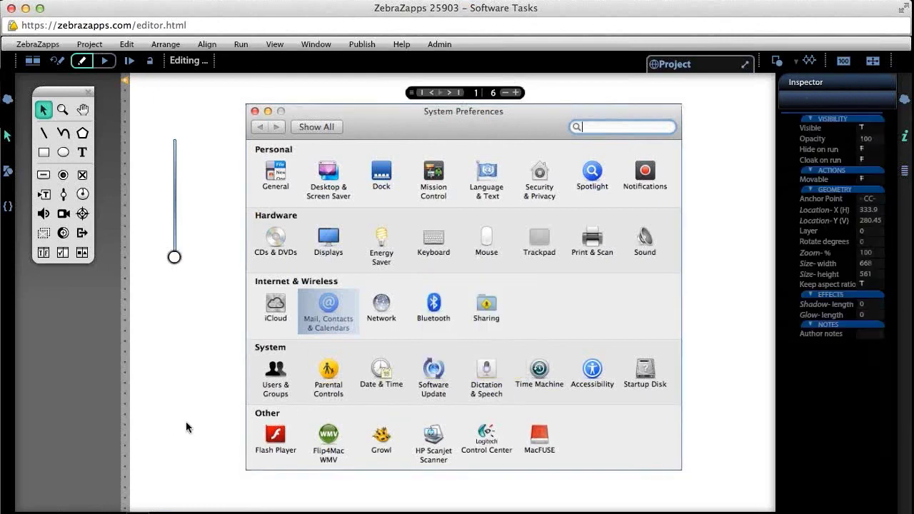
# - Reposition the 02 Guidme.png object's connection panel and wire its Click output to the slider's Nudge-up input
pyautogui.click(384, 308)
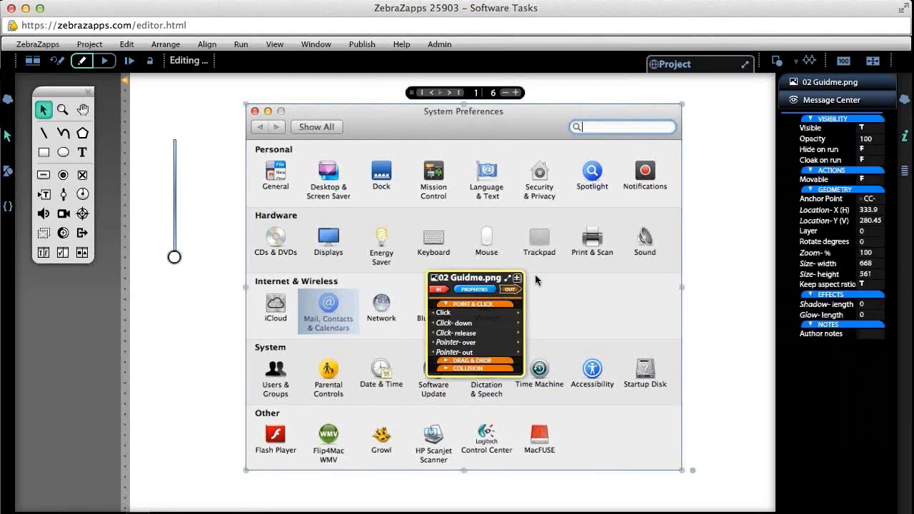
pyautogui.moveTo(493, 278); pyautogui.dragTo(373, 305)
pyautogui.moveTo(376, 232); pyautogui.dragTo(468, 191)
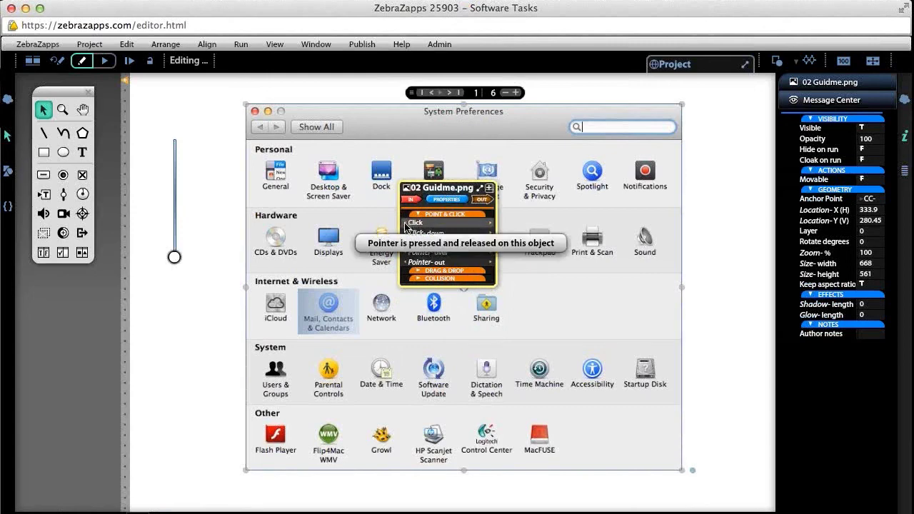
pyautogui.moveTo(406, 228); pyautogui.dragTo(173, 353)
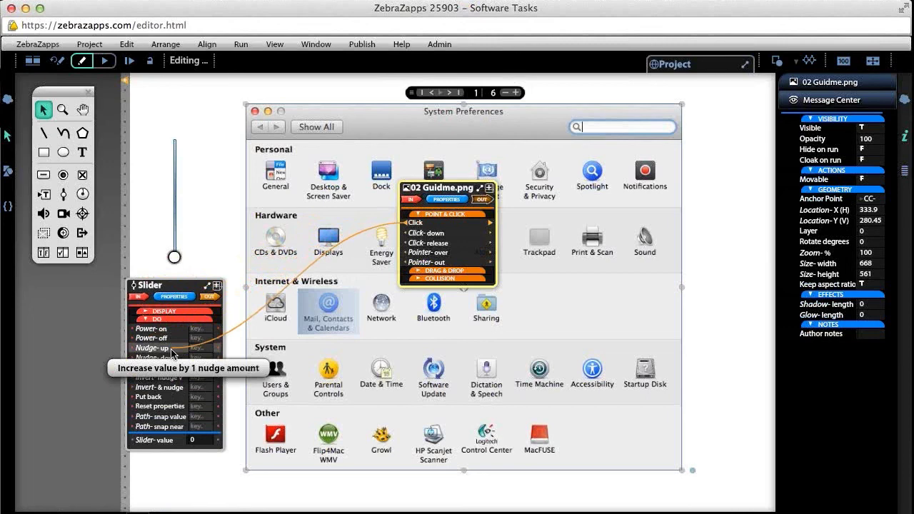
pyautogui.moveTo(172, 353); pyautogui.dragTo(171, 349)
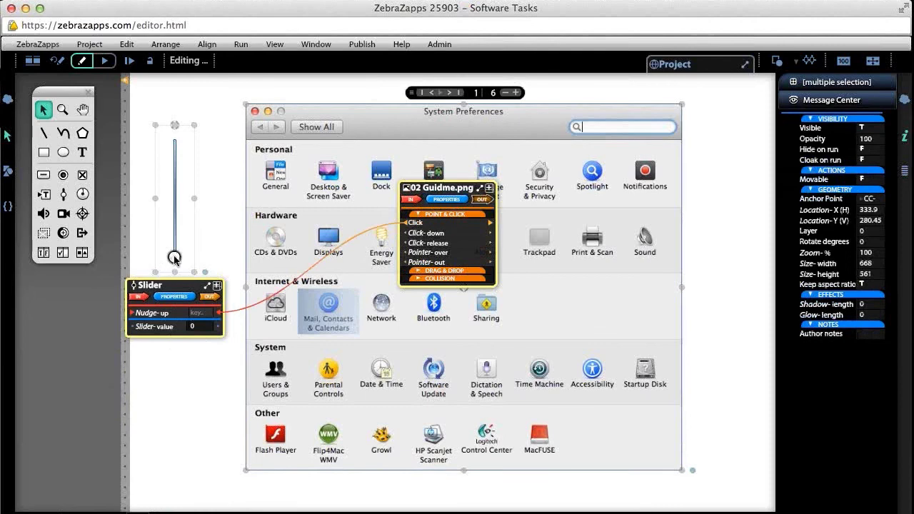
# - Try out the slider by moving its knob up to about 23 and back to 0, then deselect it
pyautogui.moveTo(175, 258); pyautogui.dragTo(175, 229)
pyautogui.click(177, 329)
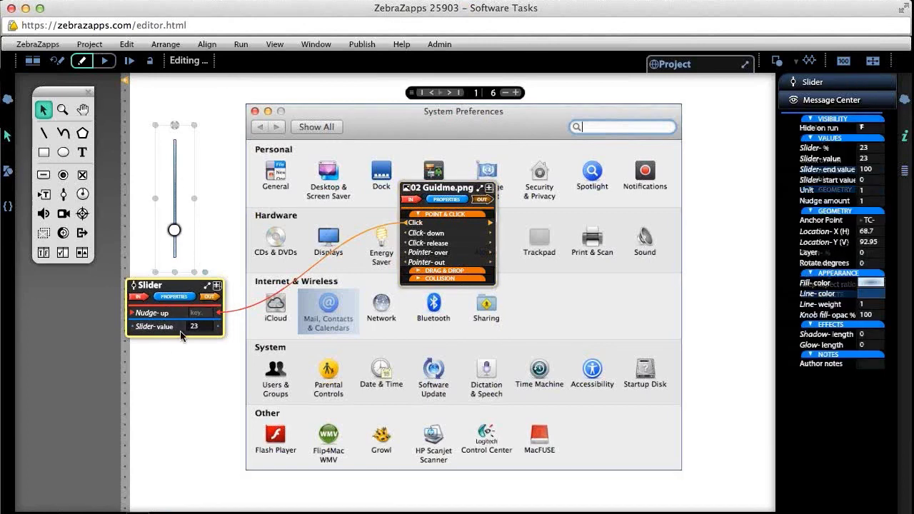
pyautogui.moveTo(175, 230); pyautogui.dragTo(173, 275)
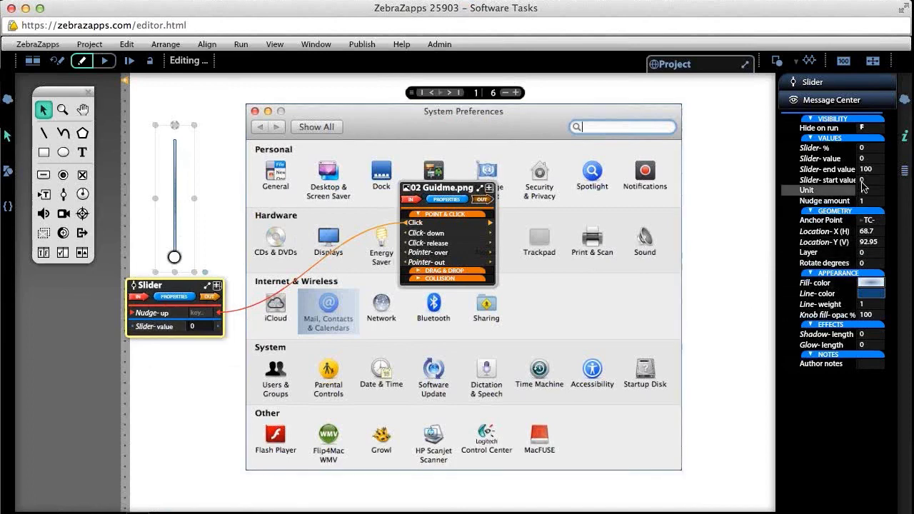
pyautogui.click(164, 280)
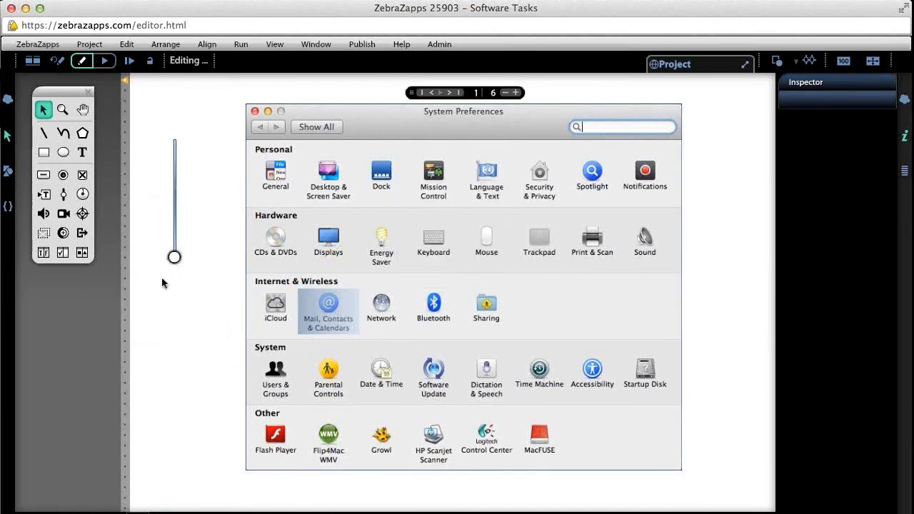
# - Set the slider's end value to 3
pyautogui.click(173, 256)
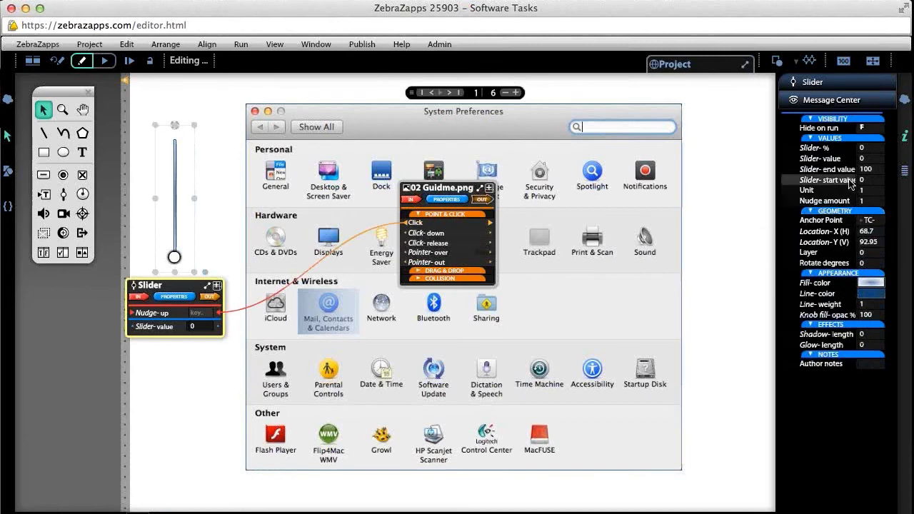
pyautogui.click(866, 170)
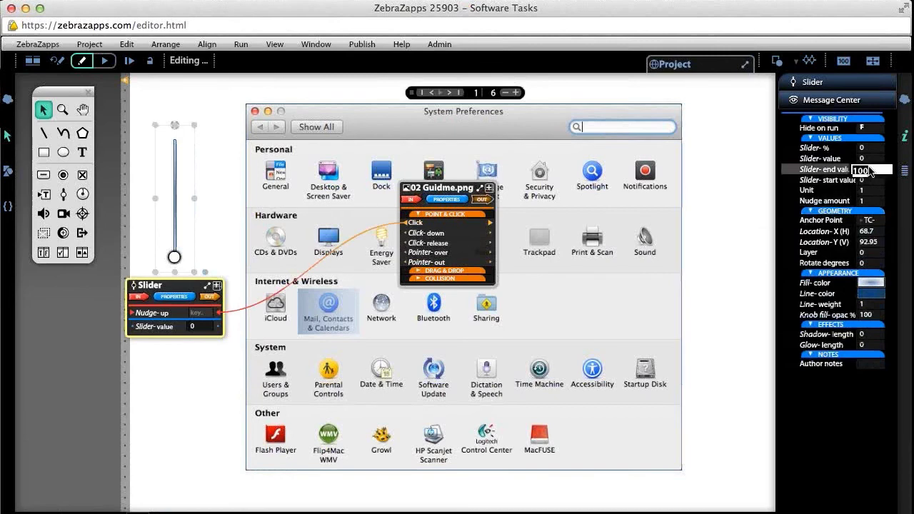
pyautogui.write('3')
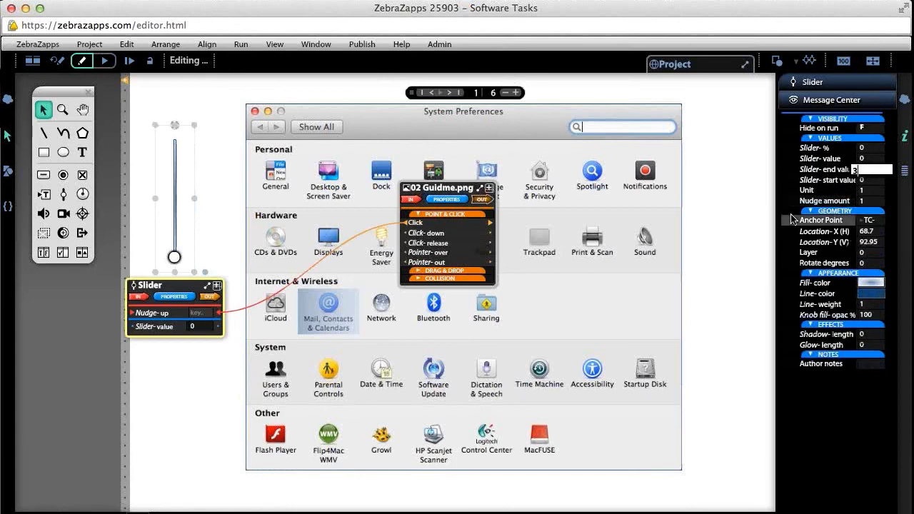
# - Confirm 3 as the slider's end value and reselect the slider
pyautogui.click(760, 215)
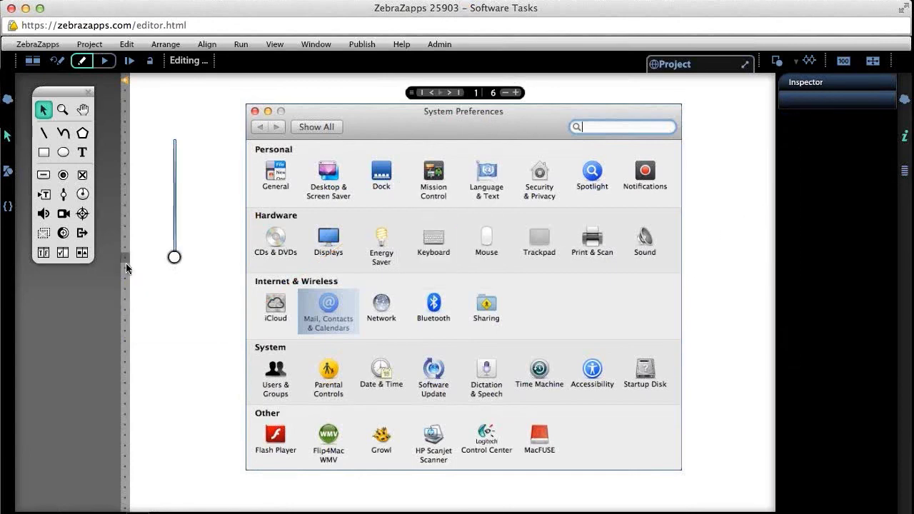
pyautogui.click(174, 148)
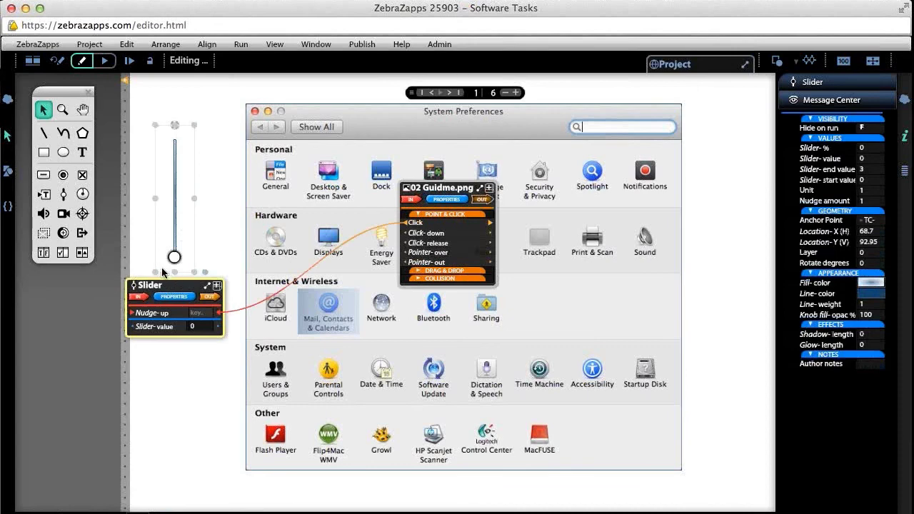
pyautogui.moveTo(174, 257); pyautogui.dragTo(178, 280)
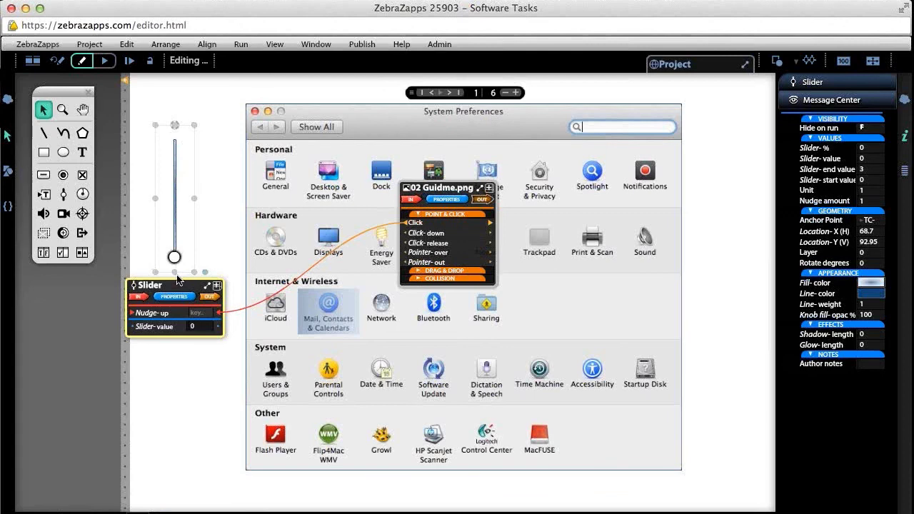
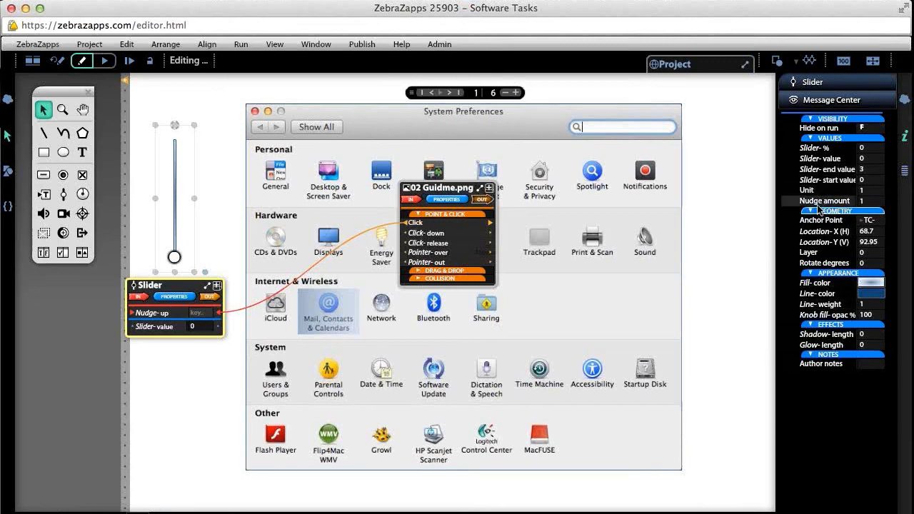
pyautogui.moveTo(839, 205)
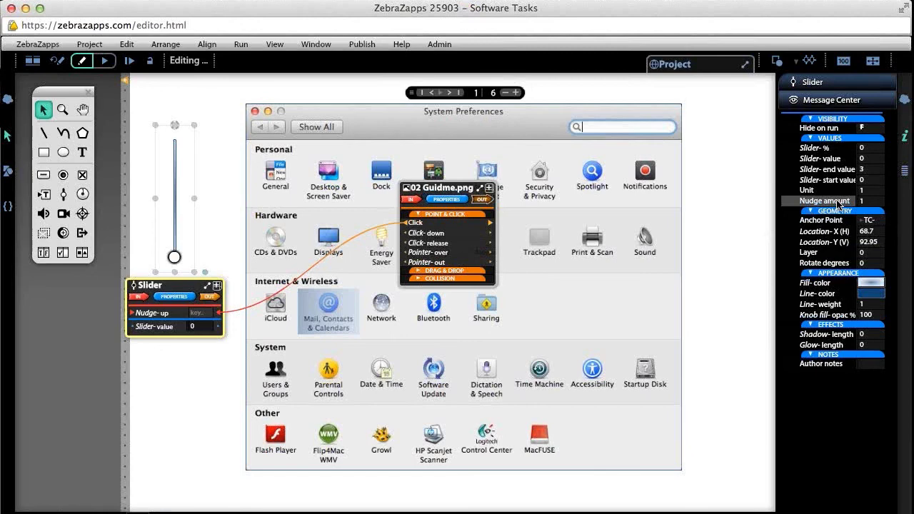
# - Show the value properties on the slider's ribbon and set the end value to 2
pyautogui.click(185, 297)
pyautogui.click(182, 334)
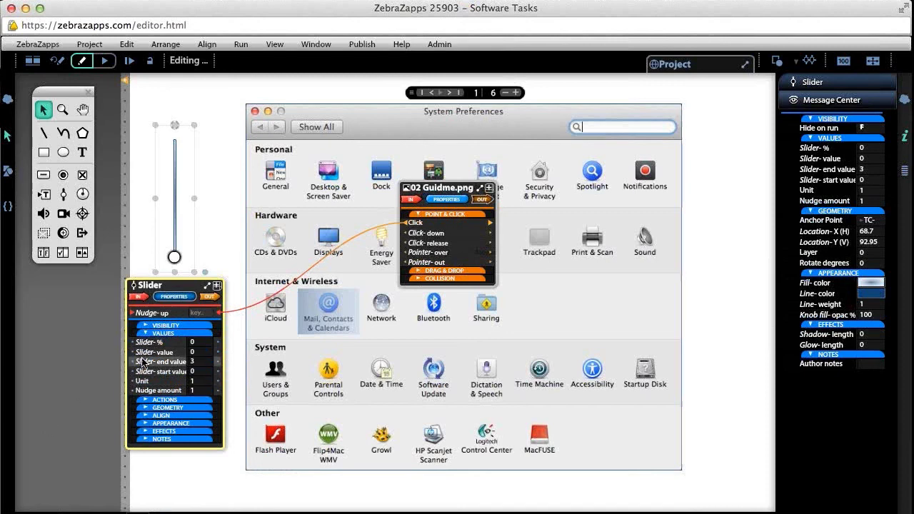
pyautogui.click(194, 363)
pyautogui.write('2')
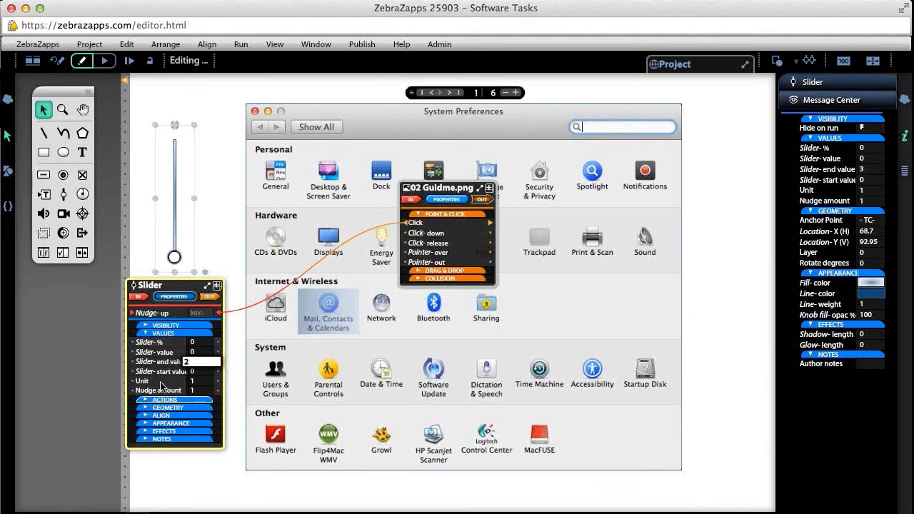
pyautogui.press('Return')
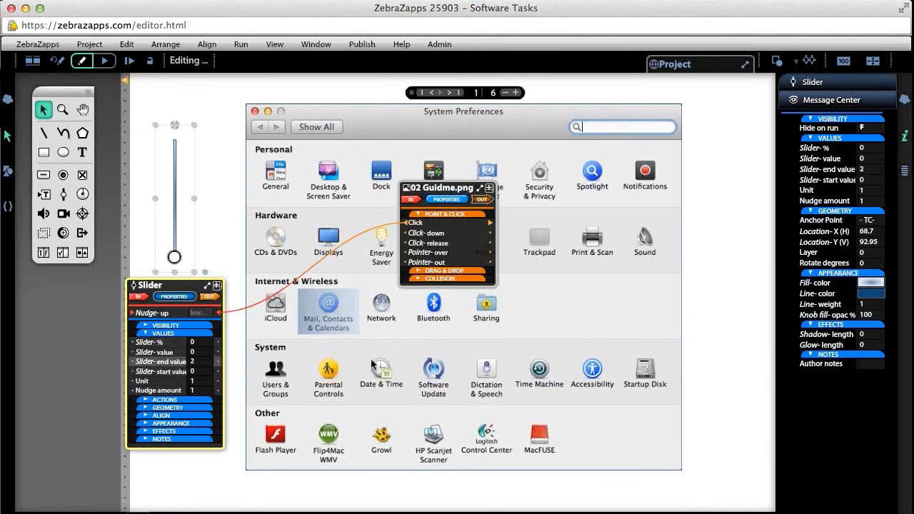
# - Set the slider's end value to 3
pyautogui.click(203, 363)
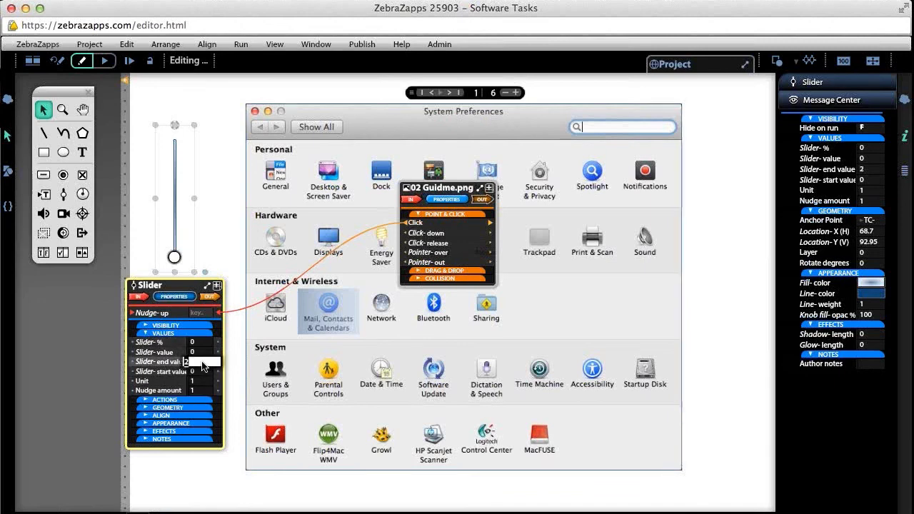
pyautogui.write('3')
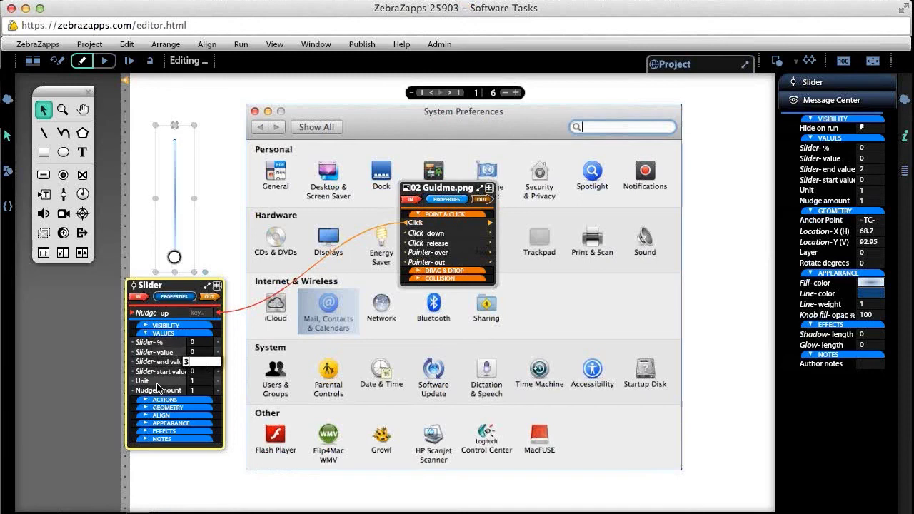
pyautogui.press('Return')
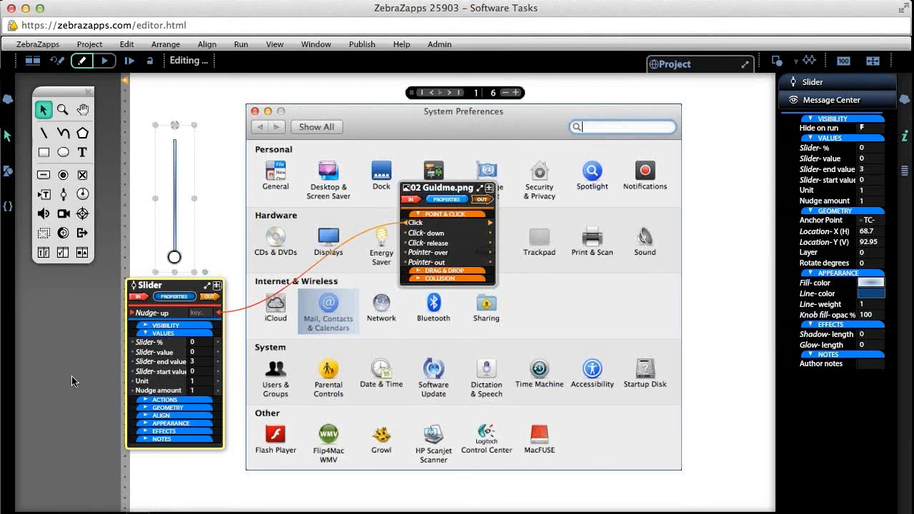
# - Test-run the project and examine the connections of the slider, the System Preferences image and the Mail, Contacts & Calendars hot spot
pyautogui.click(113, 65)
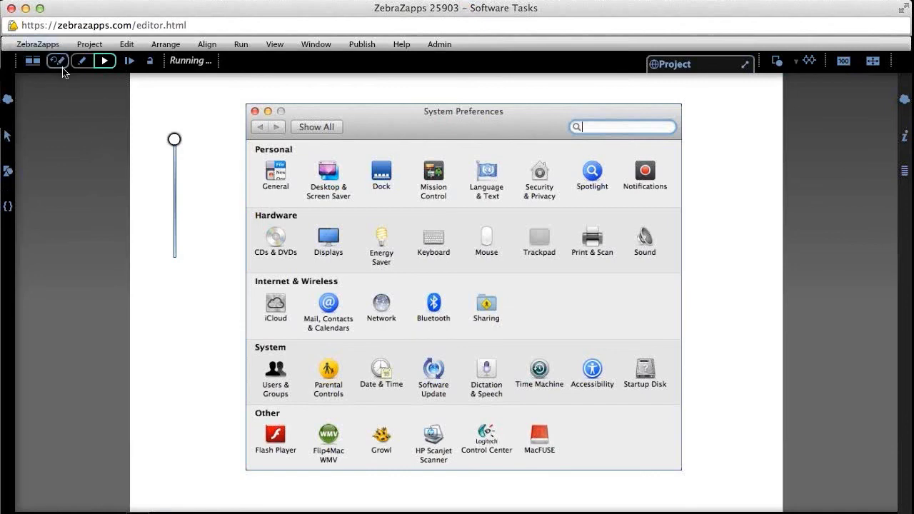
pyautogui.click(60, 62)
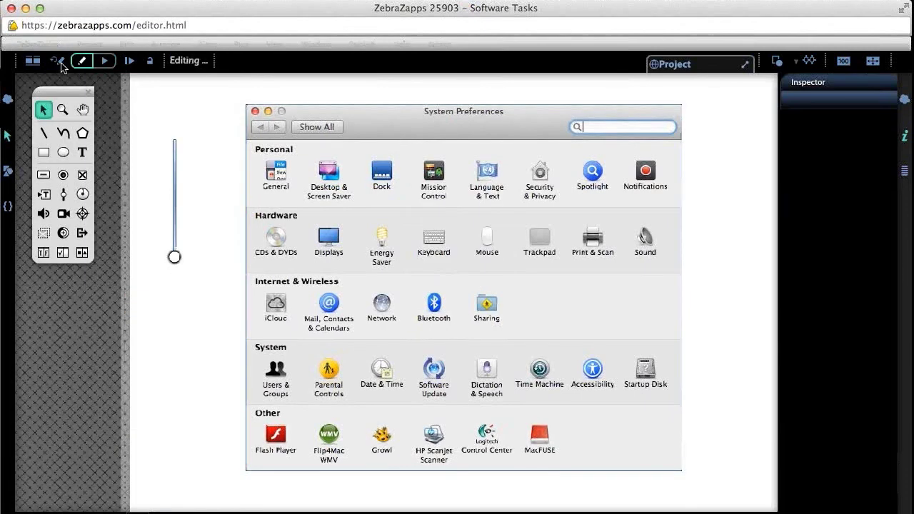
pyautogui.click(184, 270)
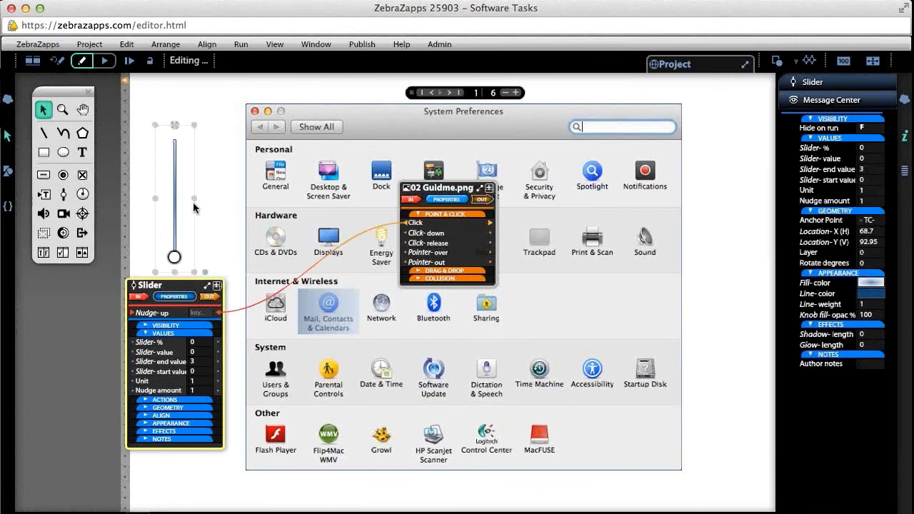
pyautogui.click(218, 202)
pyautogui.click(368, 206)
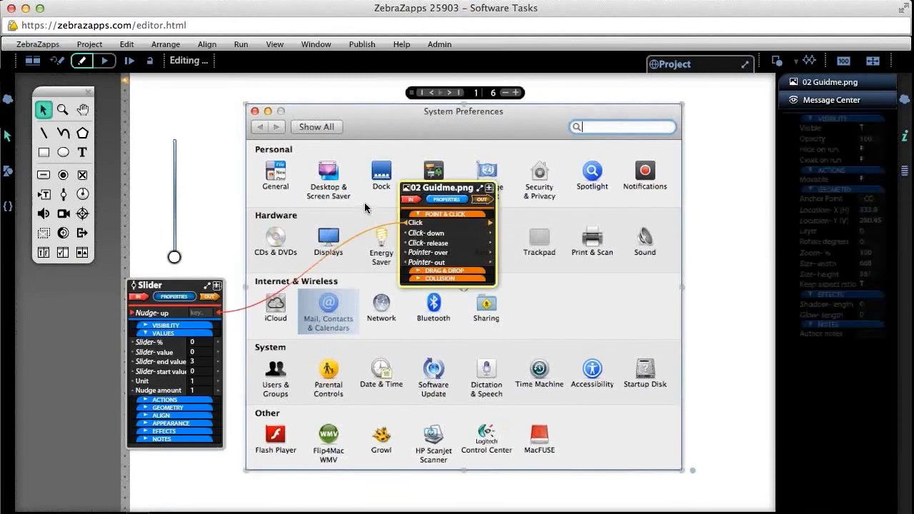
pyautogui.click(351, 300)
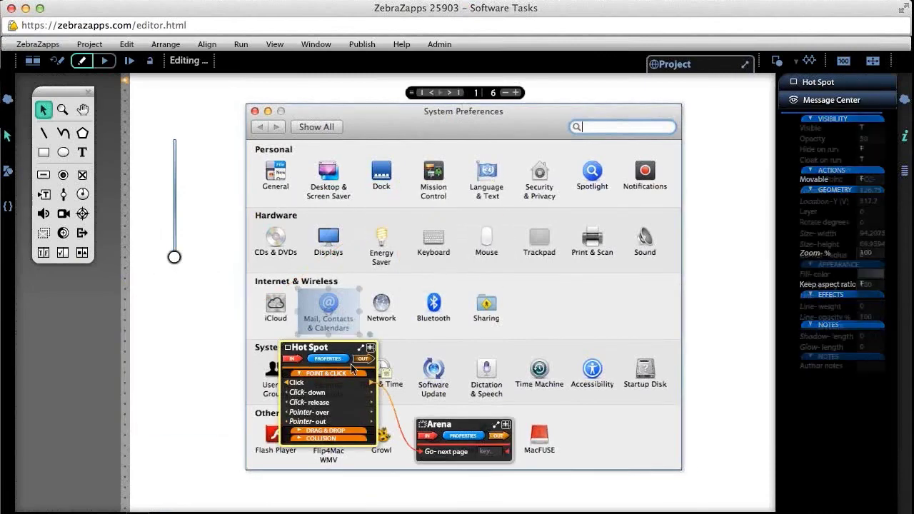
pyautogui.click(460, 291)
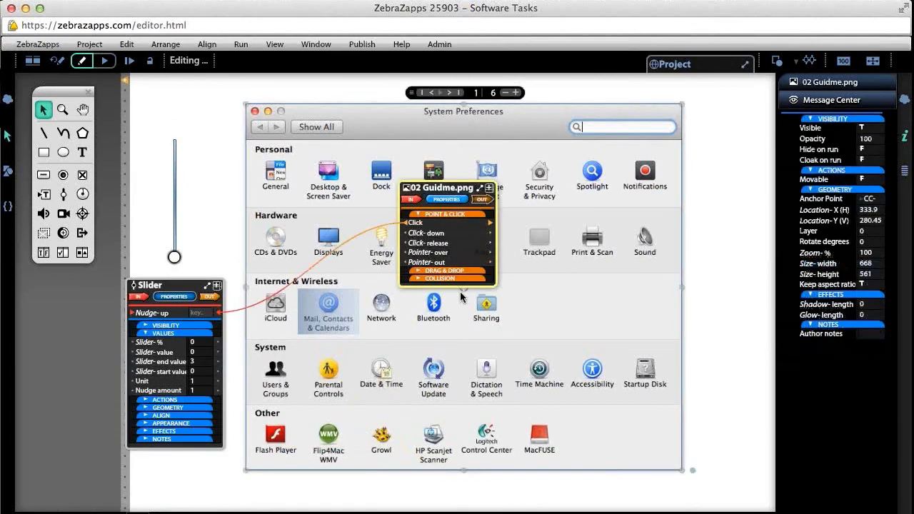
pyautogui.click(58, 66)
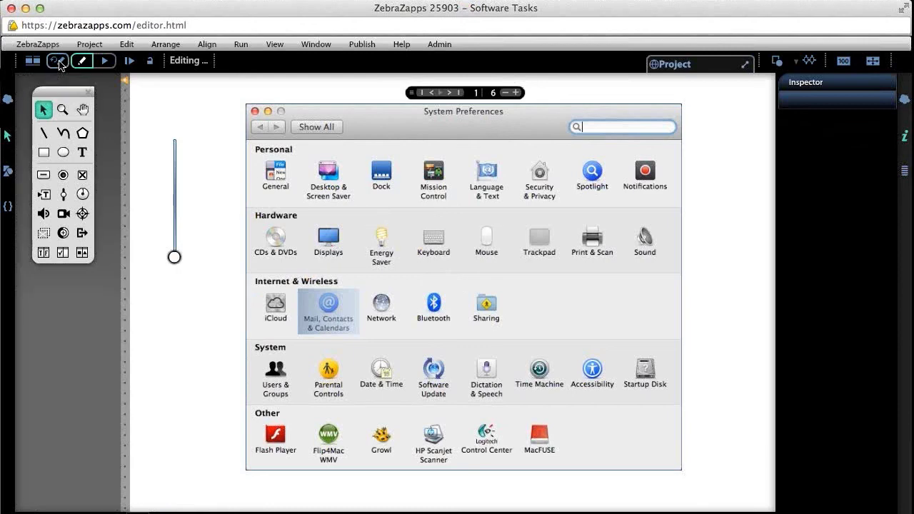
# - On page 2, wire the Click output of the 03 Guideme.png image to the slider's Nudge-up input
pyautogui.click(393, 303)
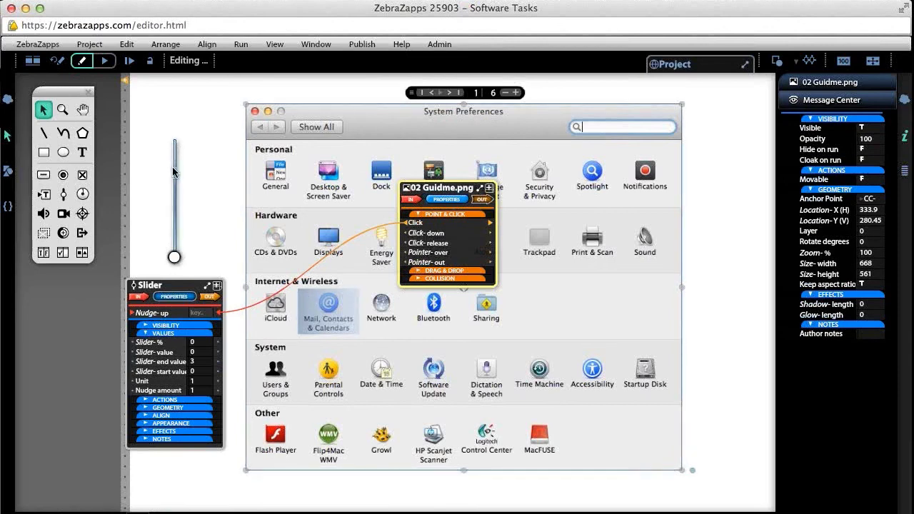
pyautogui.click(449, 92)
pyautogui.click(469, 146)
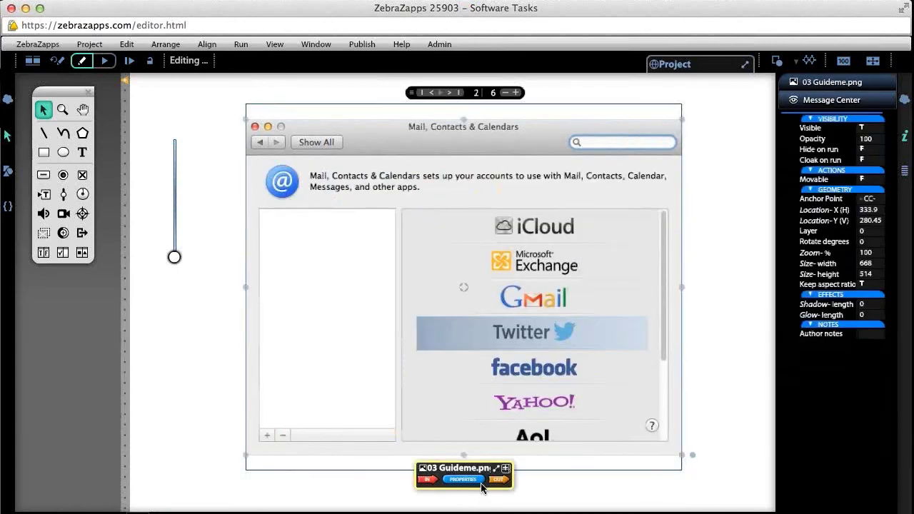
pyautogui.moveTo(481, 473); pyautogui.dragTo(482, 222)
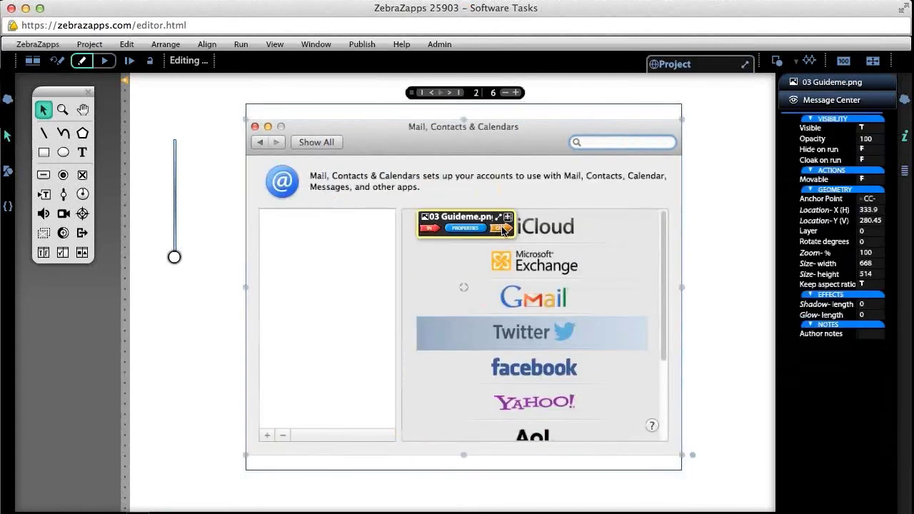
pyautogui.moveTo(499, 236)
pyautogui.click(464, 243)
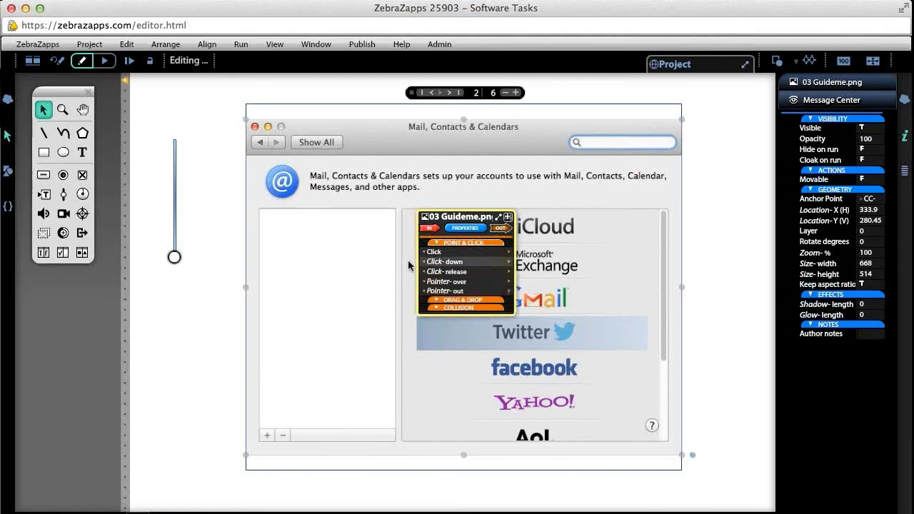
pyautogui.moveTo(422, 252); pyautogui.dragTo(155, 315)
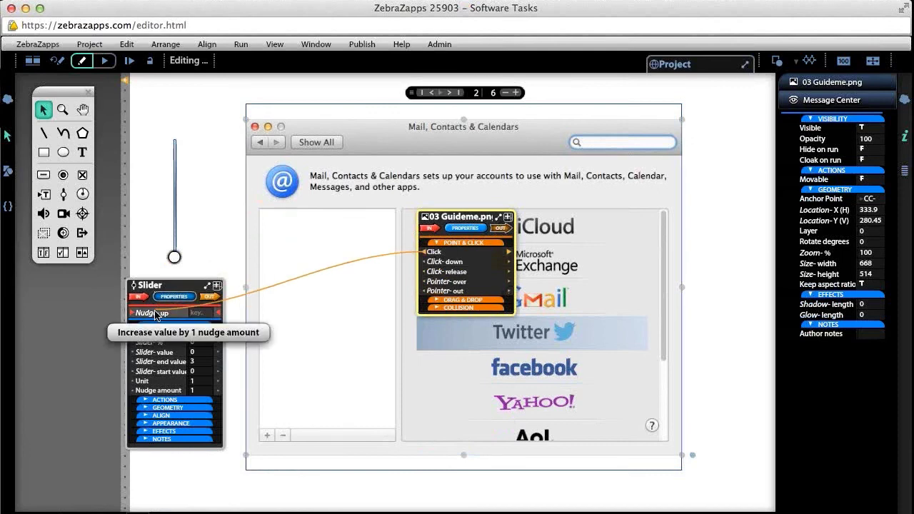
pyautogui.click(402, 132)
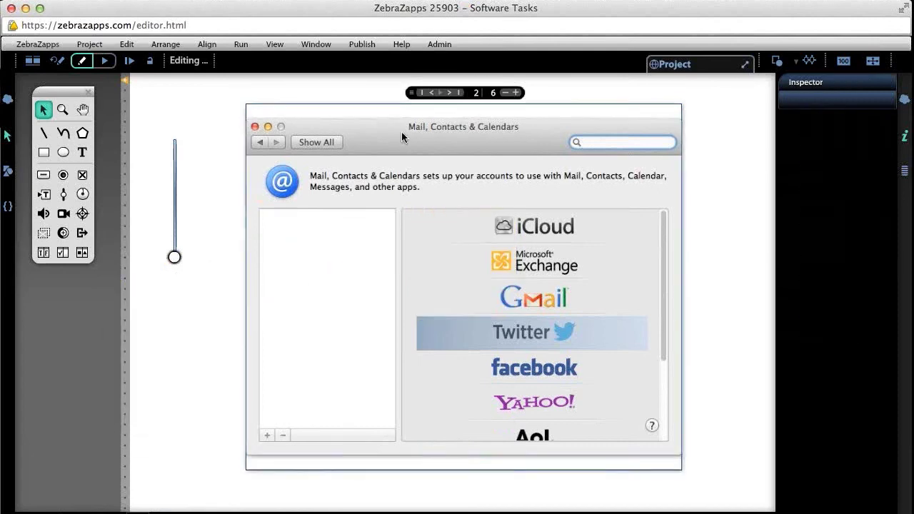
# - Delete pages 3 to 6, keeping only the first two pages
pyautogui.click(460, 93)
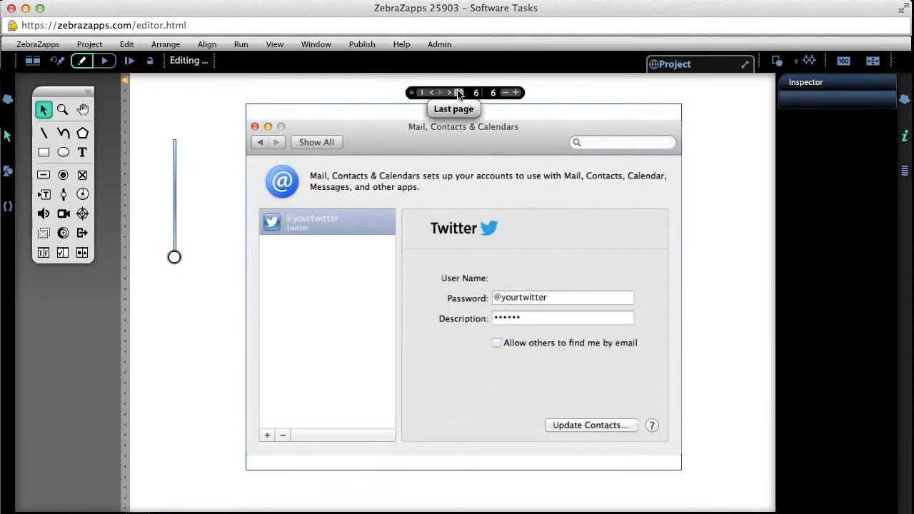
pyautogui.click(506, 92)
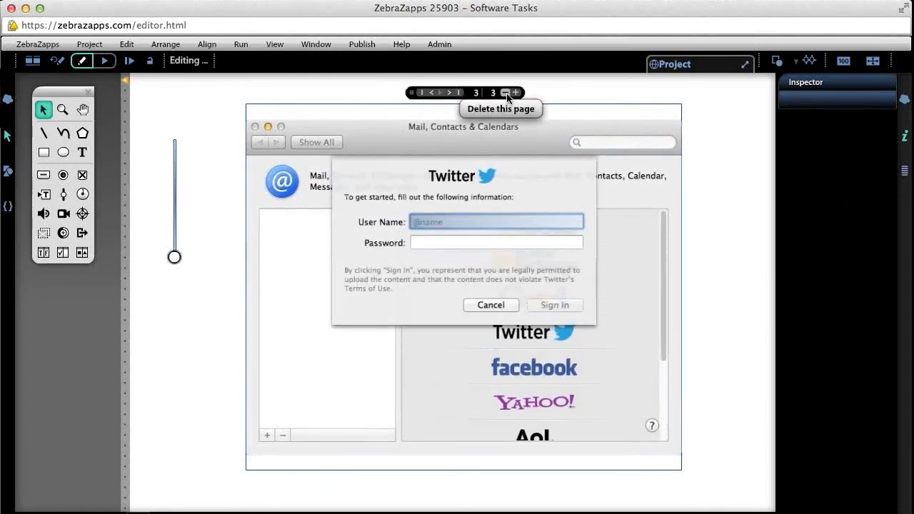
pyautogui.click(507, 93)
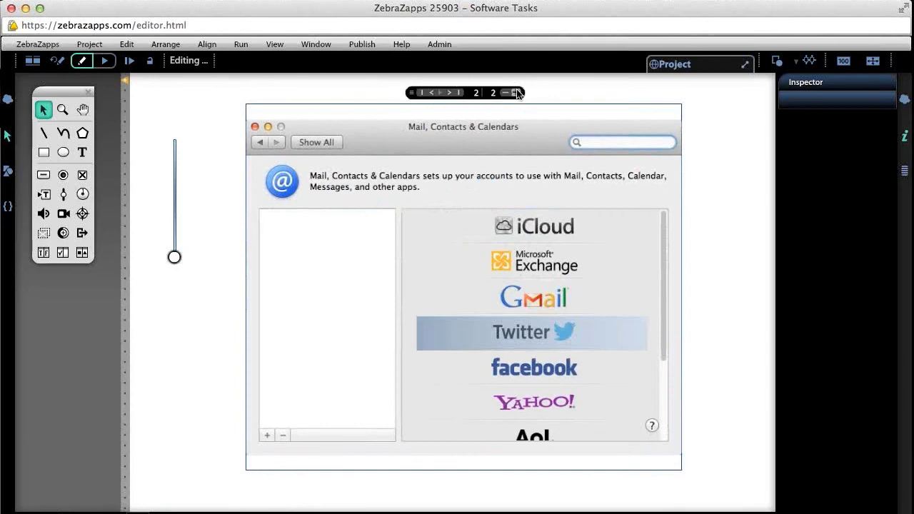
# - Add page 3 and replace its background image with 04 Guideme.png, for this object only
pyautogui.click(516, 92)
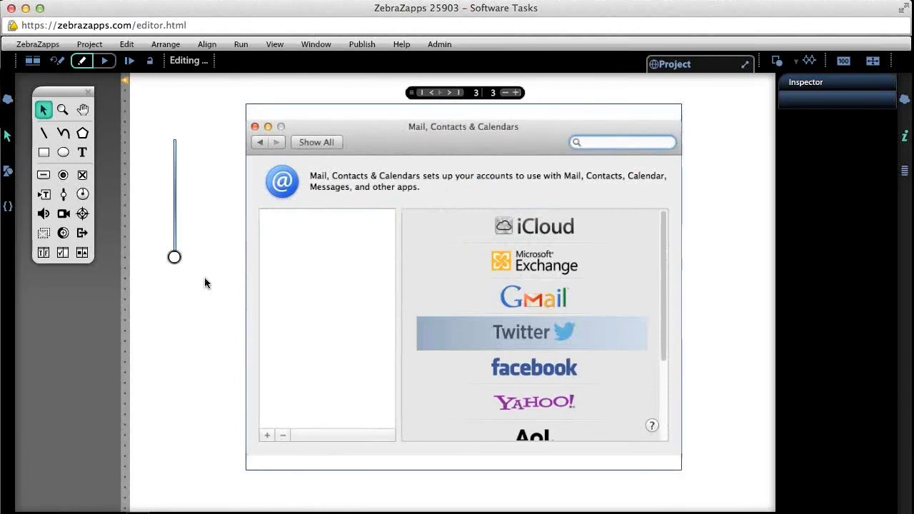
pyautogui.click(7, 172)
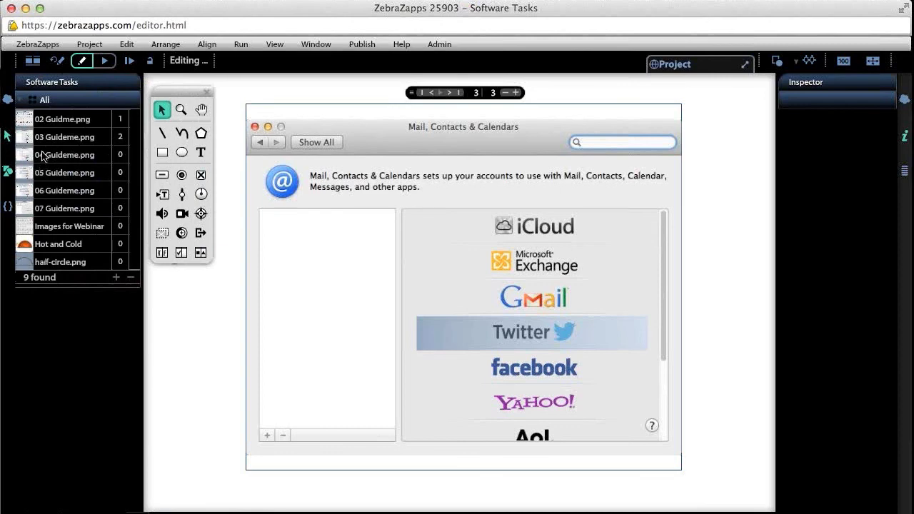
pyautogui.moveTo(41, 156); pyautogui.dragTo(434, 229)
pyautogui.click(392, 330)
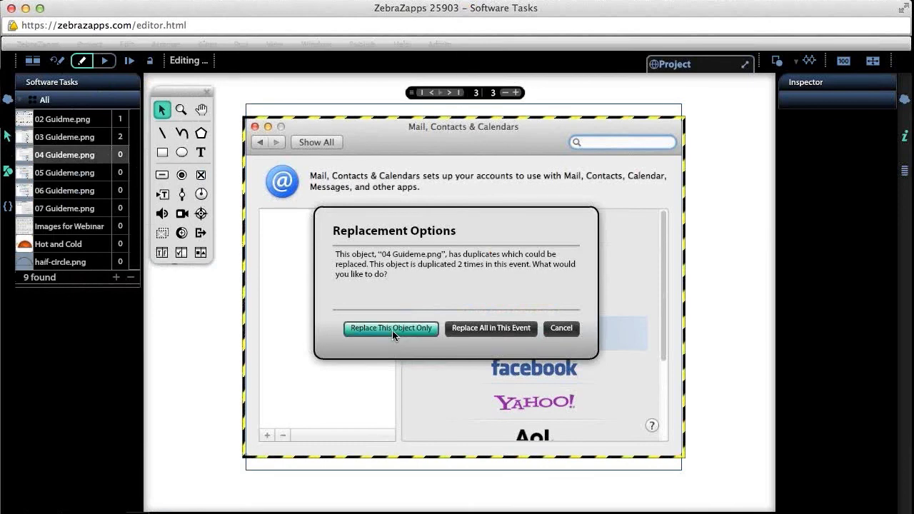
# - Move and resize the page 3 hot spot so it covers only the User Name field
pyautogui.click(444, 249)
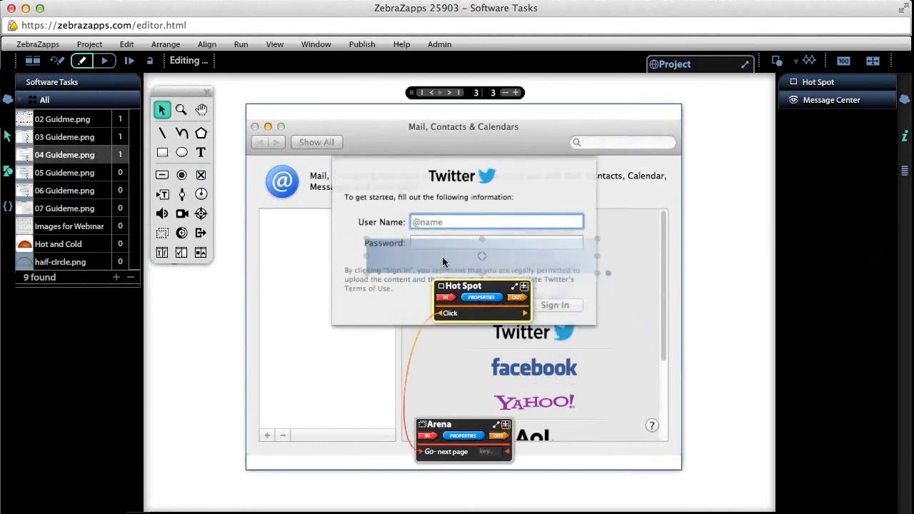
pyautogui.moveTo(435, 240); pyautogui.dragTo(447, 236)
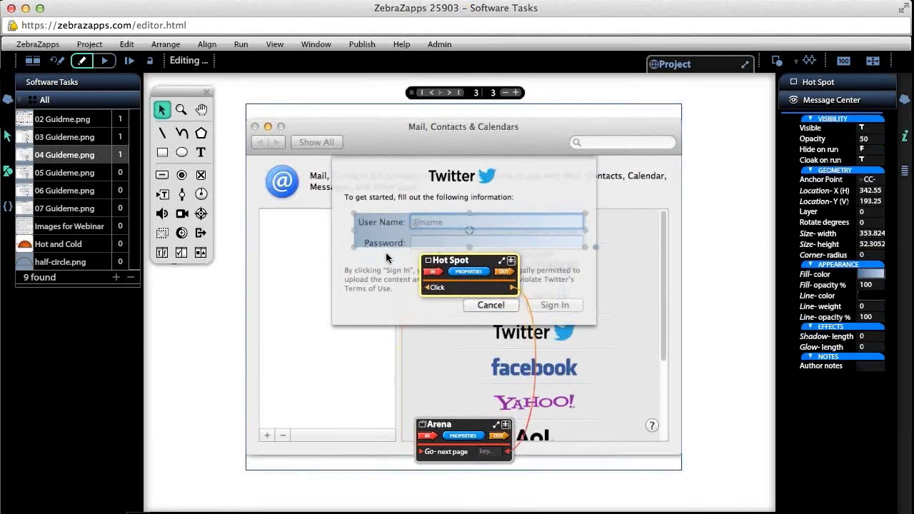
pyautogui.moveTo(353, 244); pyautogui.dragTo(409, 230)
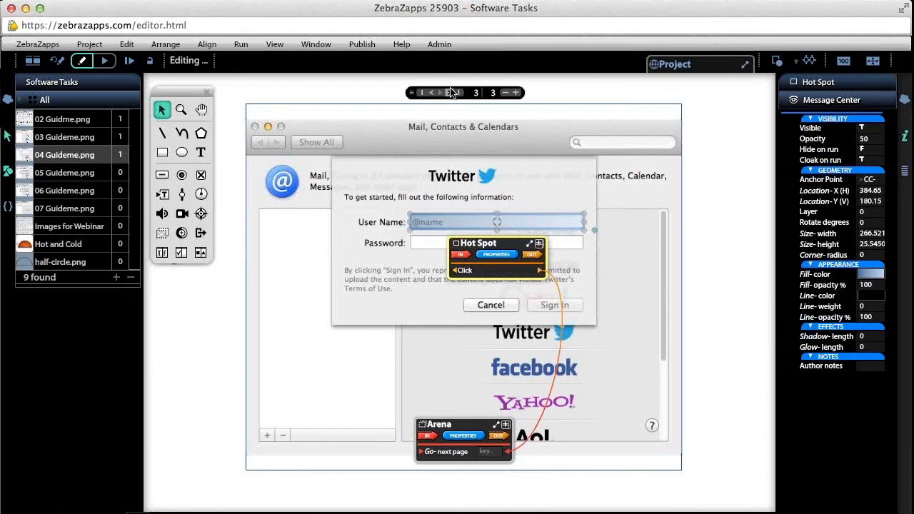
# - Add page 4 and replace its background image with 05 Guideme.png, for this object only
pyautogui.click(519, 93)
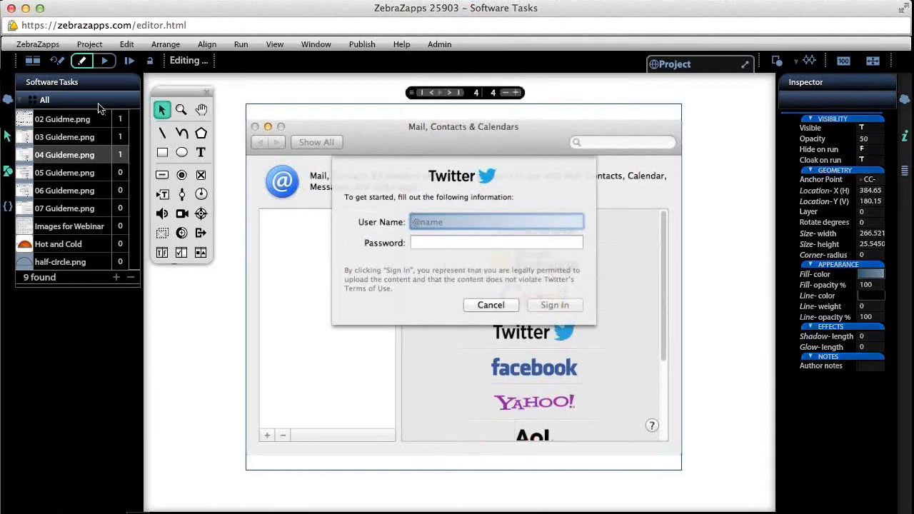
pyautogui.moveTo(98, 218); pyautogui.dragTo(292, 248)
pyautogui.click(411, 326)
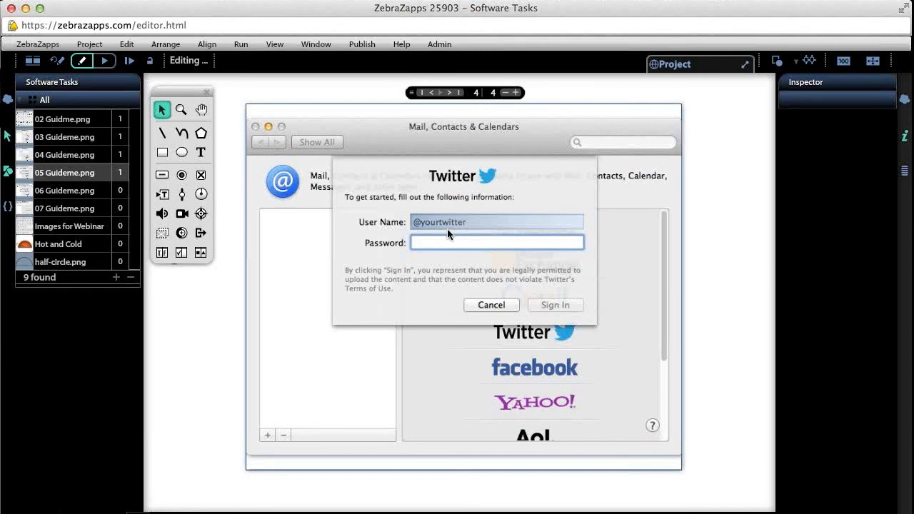
# - Page through the six simulation pages and check each background image, hot spot and the page 1 screenshot's click connection
pyautogui.click(450, 92)
pyautogui.click(450, 92)
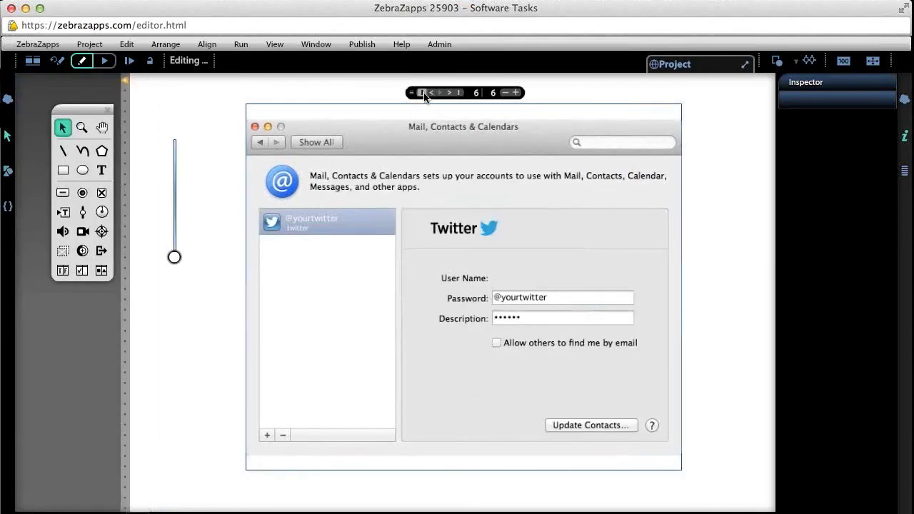
pyautogui.click(423, 93)
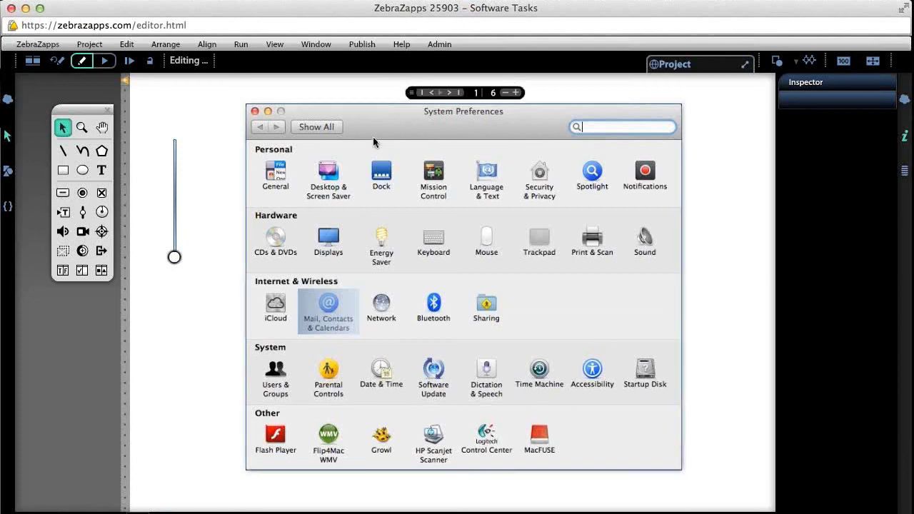
pyautogui.click(358, 106)
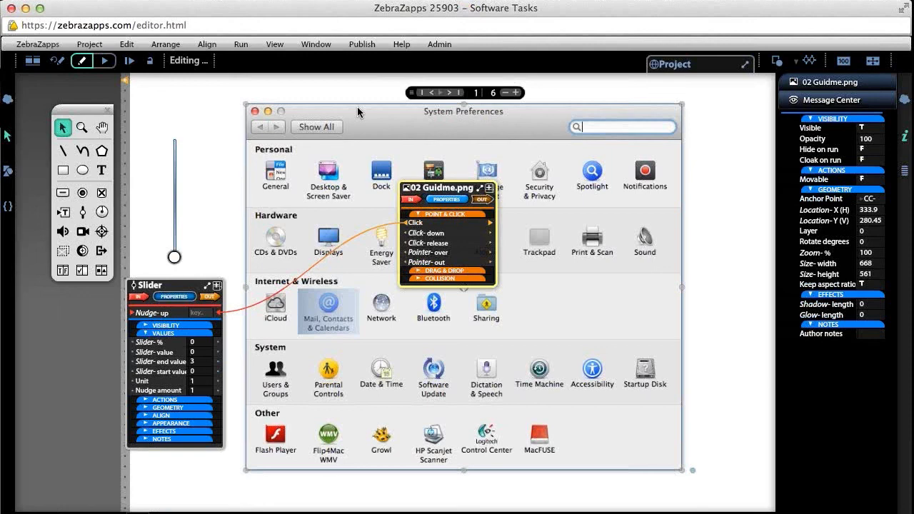
pyautogui.click(450, 92)
pyautogui.click(450, 92)
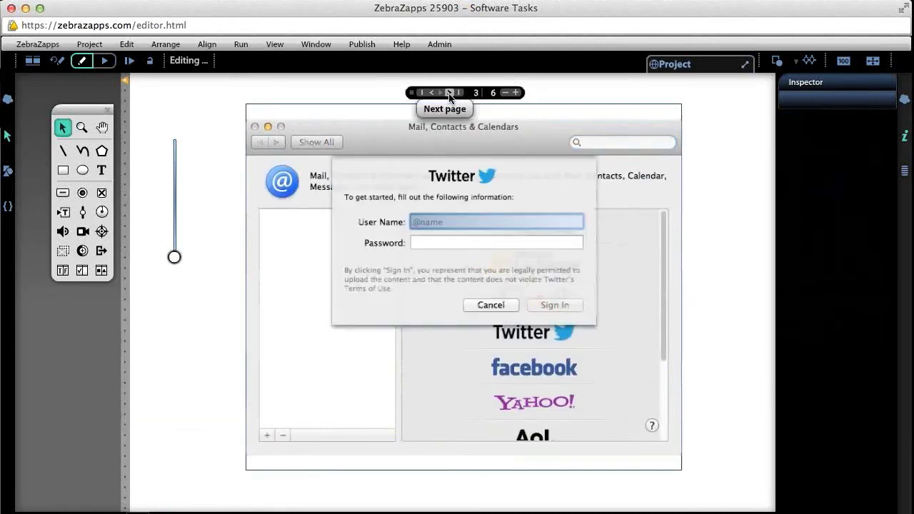
pyautogui.click(450, 93)
pyautogui.click(450, 93)
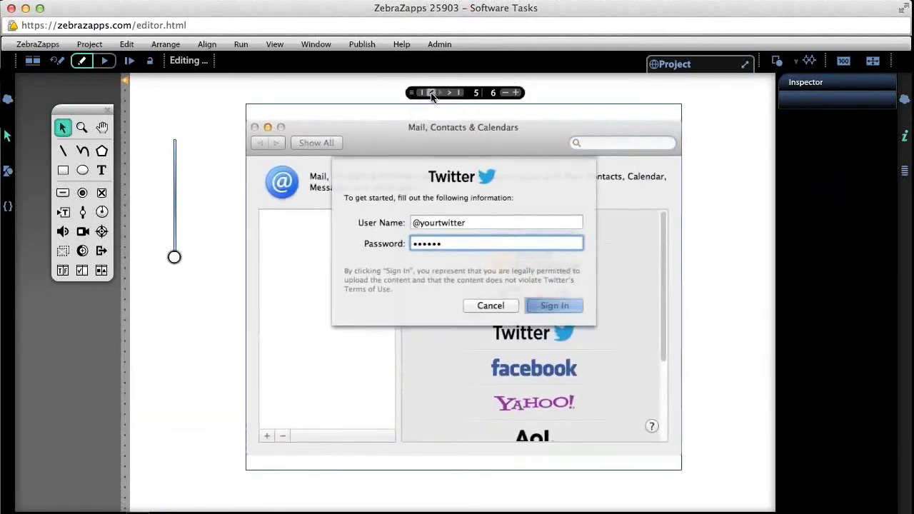
pyautogui.click(421, 93)
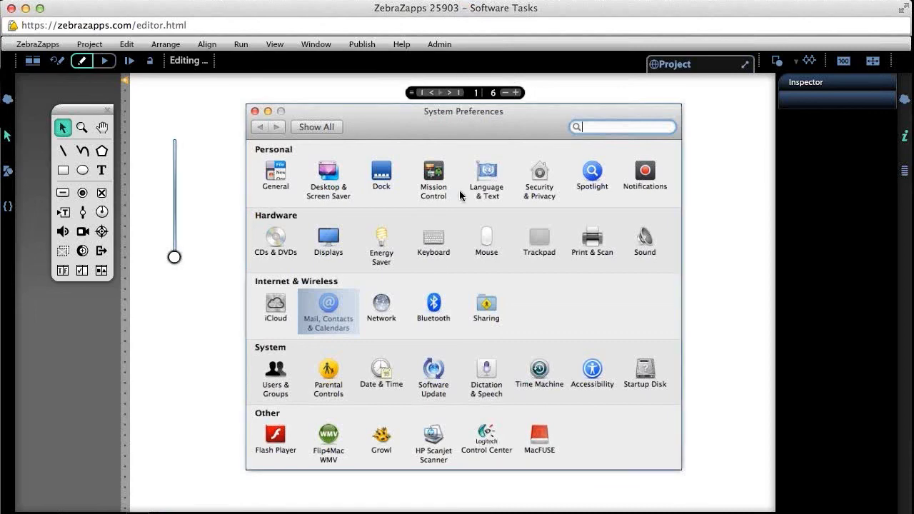
# - Nudge the hot spot over Twitter on page 2 slightly upward, and return to page 1 after checking pages 3 to 5
pyautogui.click(449, 93)
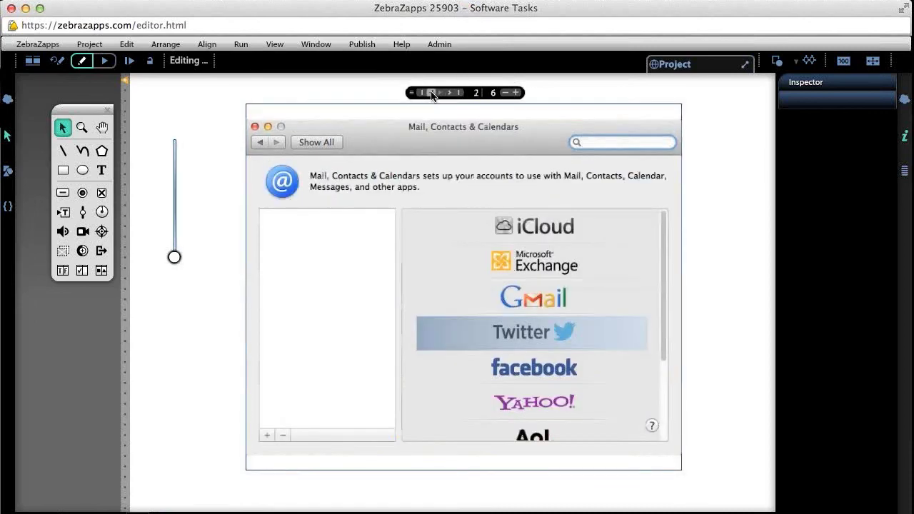
pyautogui.click(433, 93)
pyautogui.click(451, 94)
pyautogui.click(488, 341)
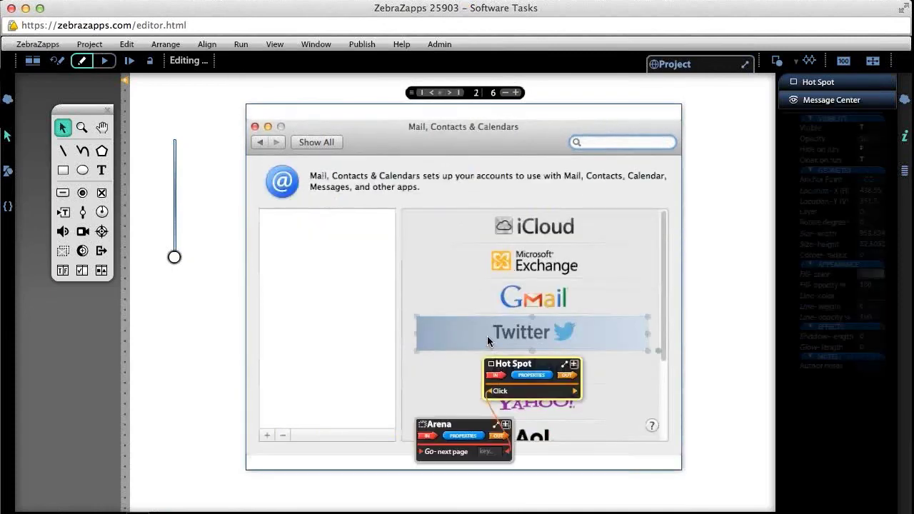
pyautogui.press('Up')
pyautogui.press('Up')
pyautogui.press('Up')
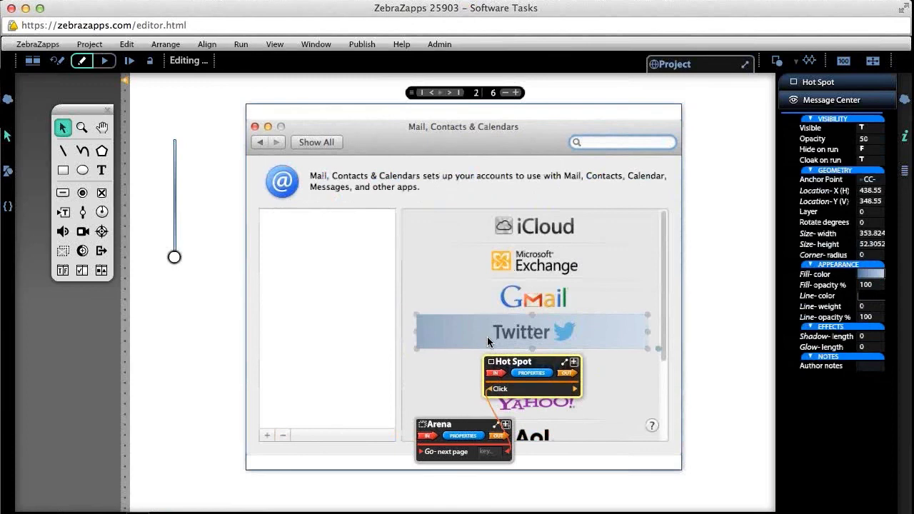
pyautogui.click(450, 93)
pyautogui.click(451, 92)
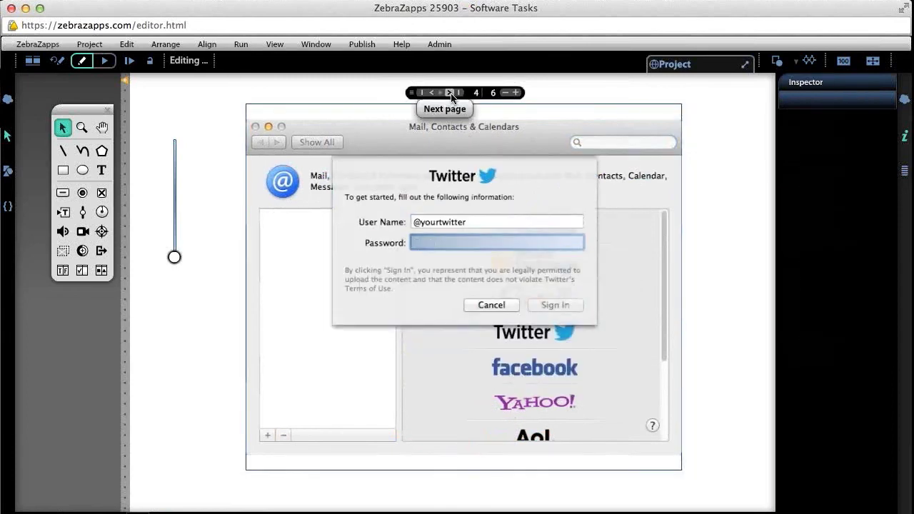
pyautogui.click(451, 93)
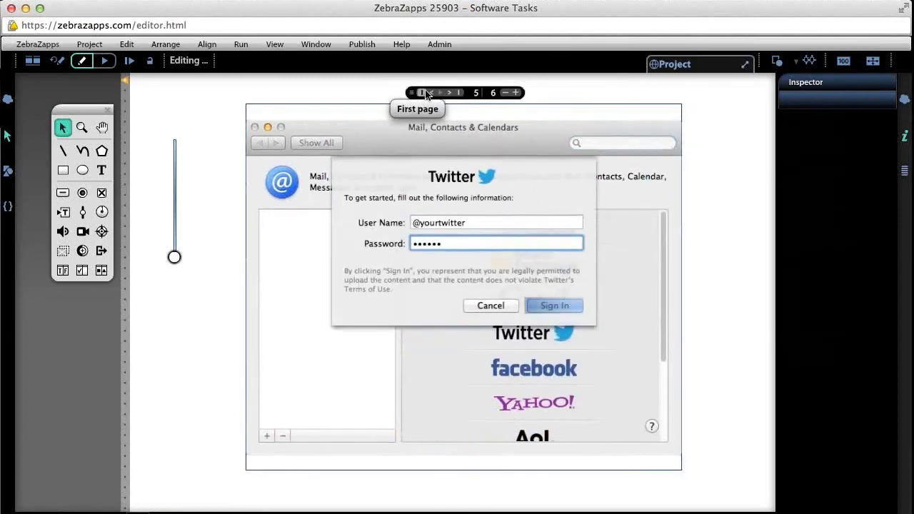
pyautogui.click(424, 93)
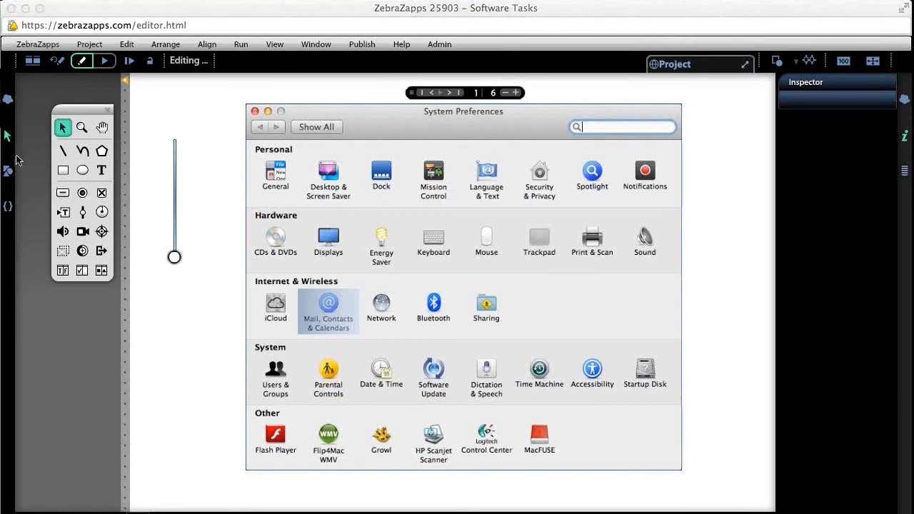
# - Reveal the slider's trigger outputs, including Hit-end value and Hit-start value, in its connection box
pyautogui.press('super+a')
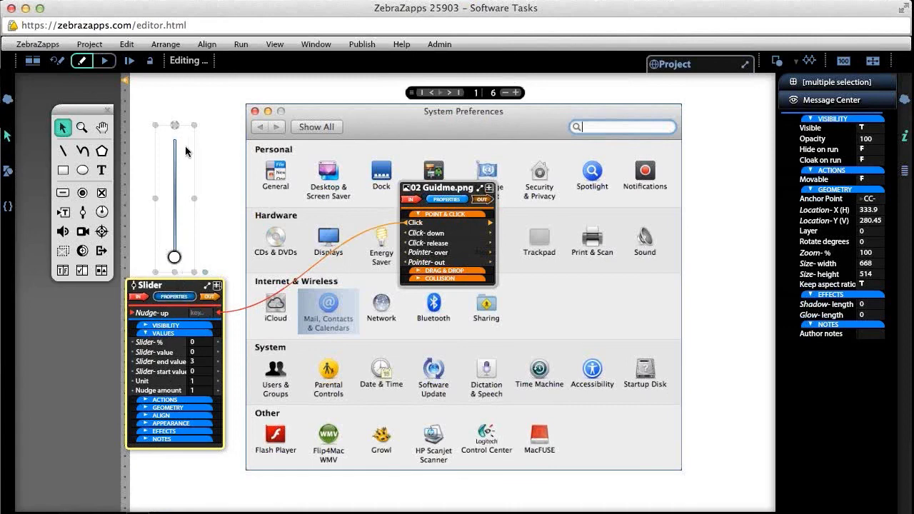
pyautogui.click(208, 296)
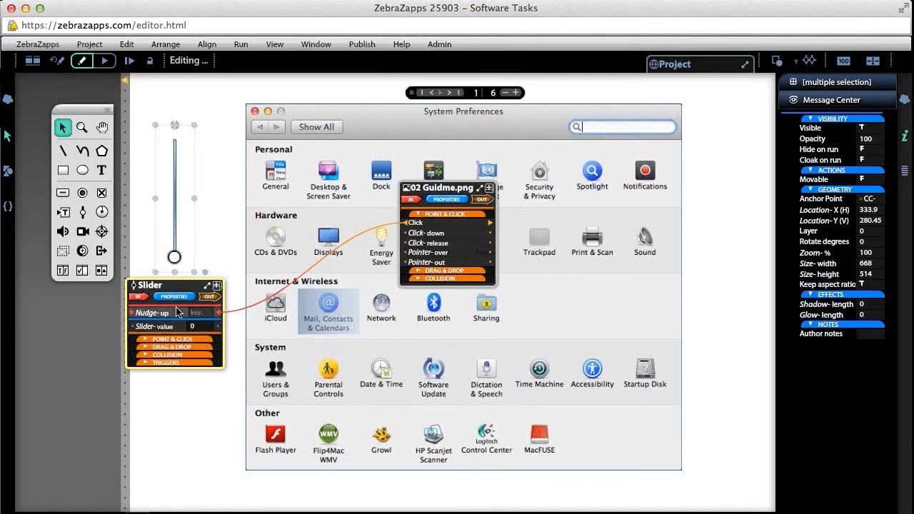
pyautogui.click(149, 154)
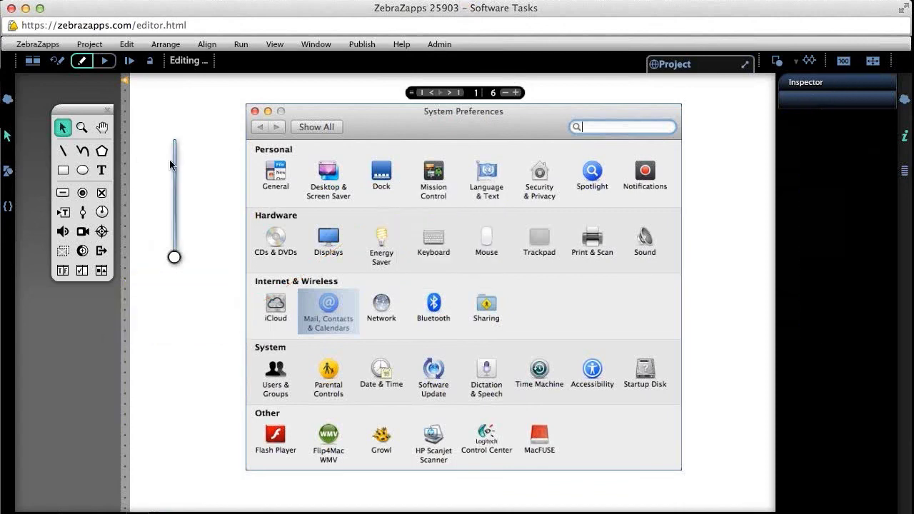
pyautogui.click(174, 163)
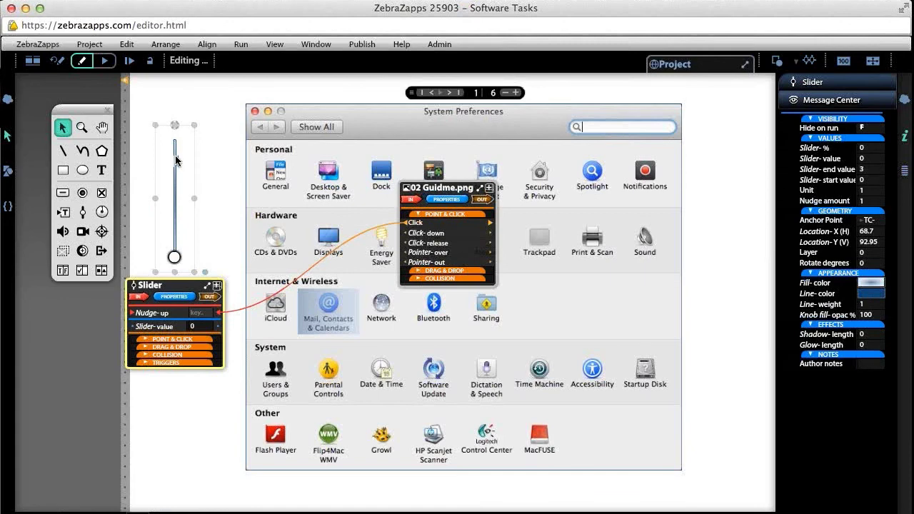
pyautogui.click(208, 296)
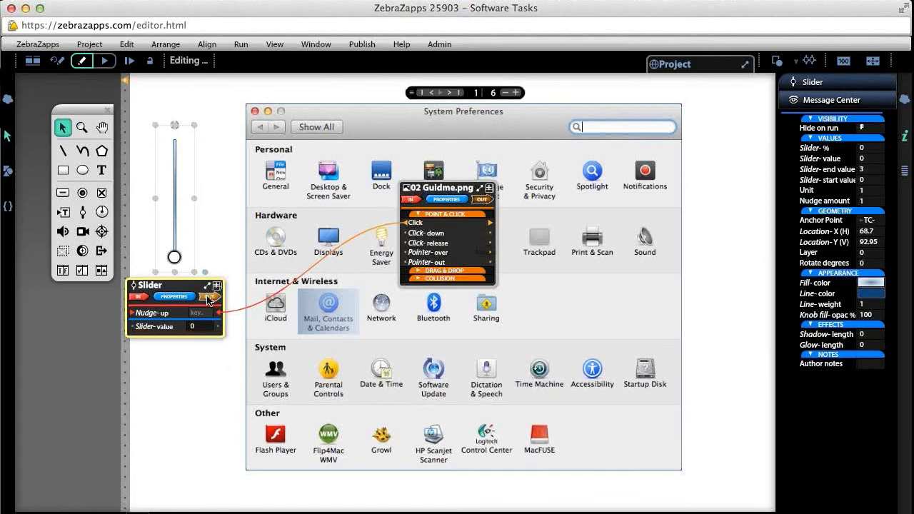
pyautogui.click(208, 297)
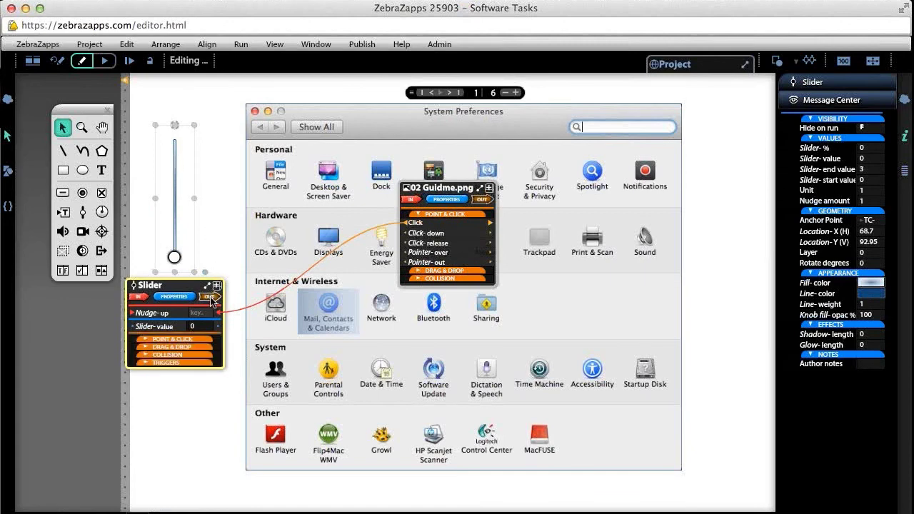
pyautogui.click(200, 364)
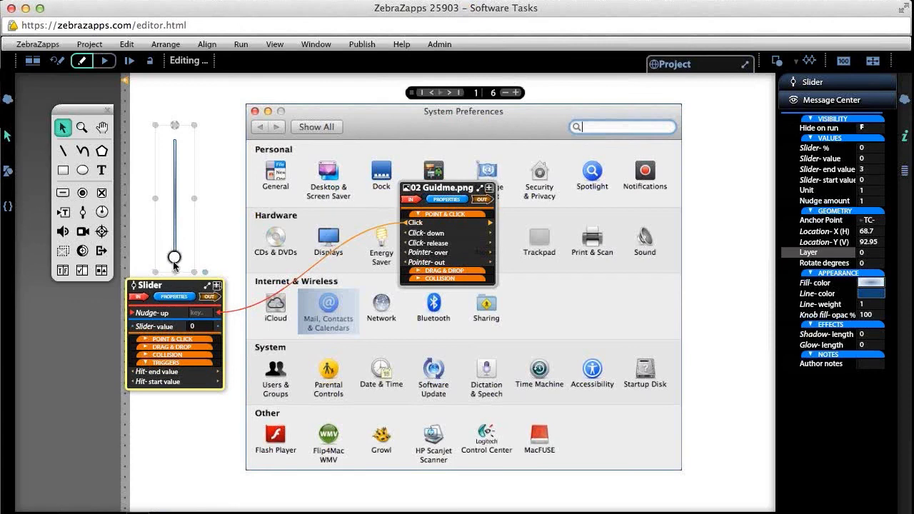
# - Move the slider to its end value of 3 and connect its Hit-end value trigger to the project's Go-next event
pyautogui.moveTo(175, 257)
pyautogui.mouseDown()
pyautogui.moveTo(181, 177)
pyautogui.moveTo(180, 252)
pyautogui.mouseUp()
pyautogui.moveTo(186, 213); pyautogui.dragTo(191, 138)
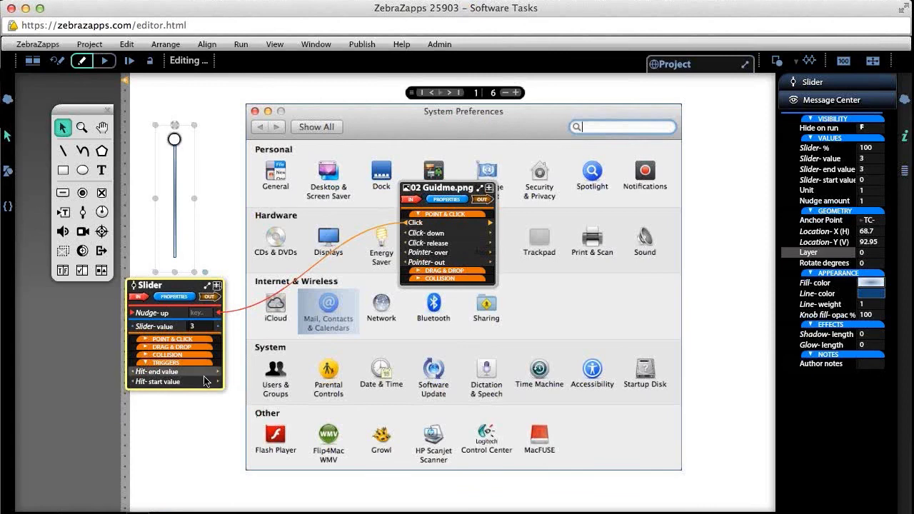
pyautogui.moveTo(219, 371); pyautogui.dragTo(668, 148)
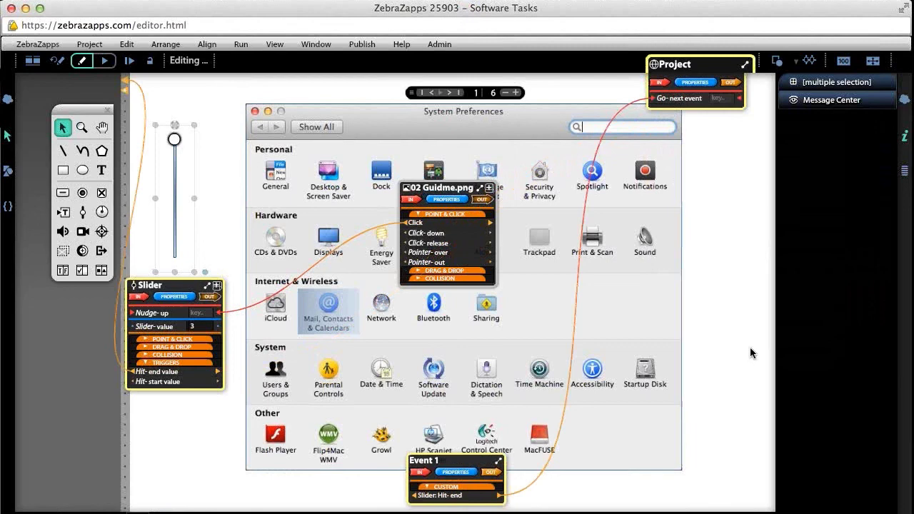
# - Move the toolbox clear of the slider's wiring and return the slider to value 0
pyautogui.press('super+equal')
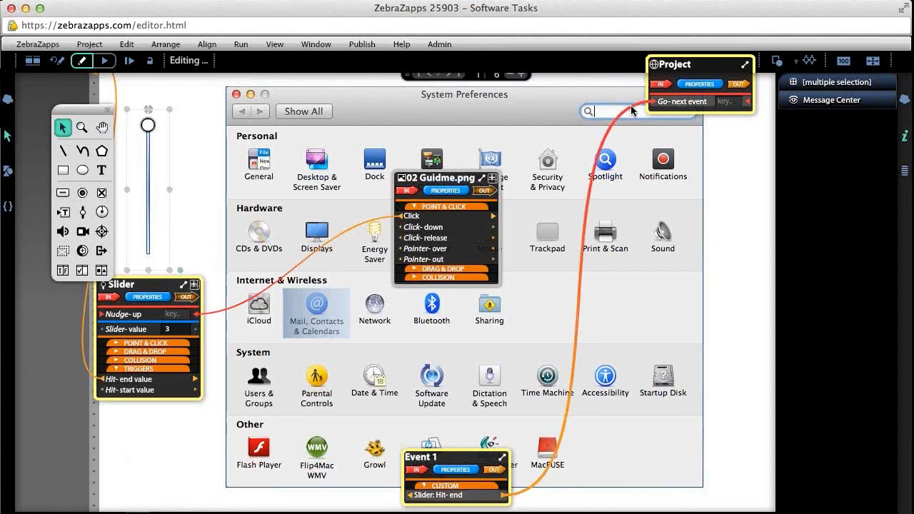
pyautogui.moveTo(632, 111); pyautogui.dragTo(683, 157)
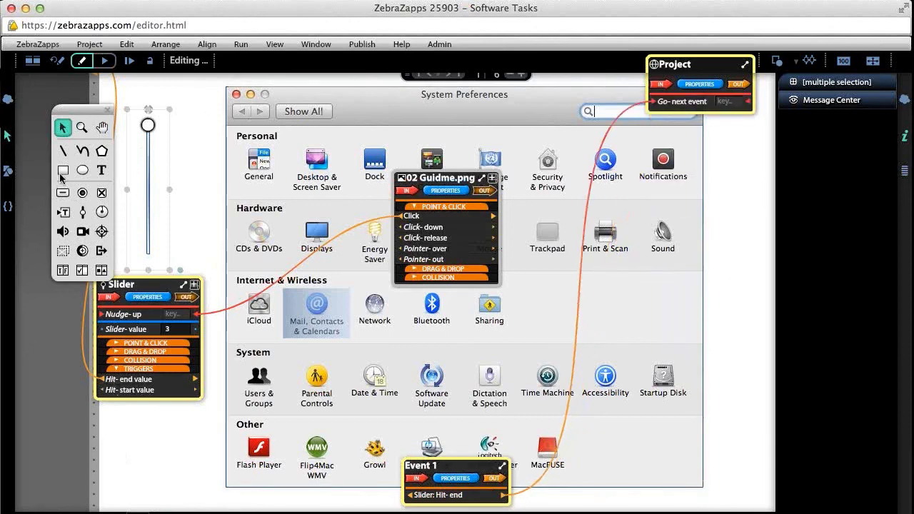
pyautogui.moveTo(92, 113); pyautogui.dragTo(57, 349)
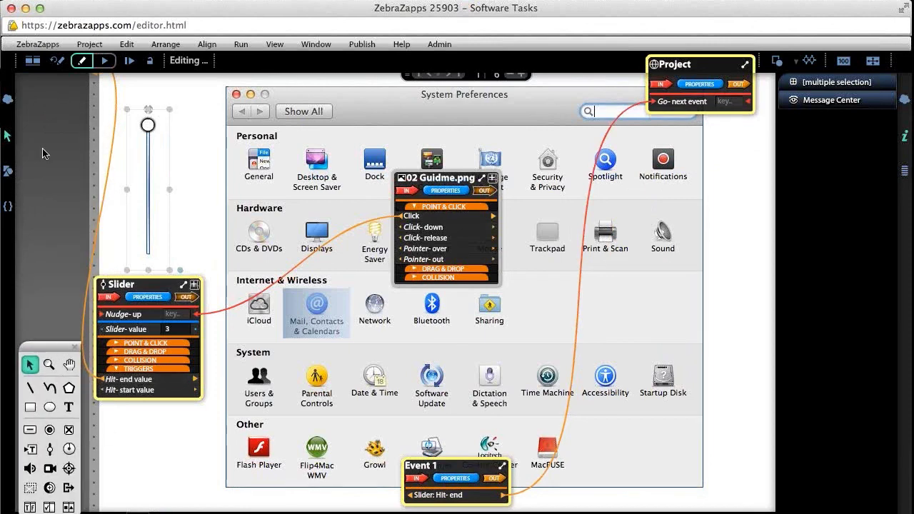
pyautogui.click(69, 364)
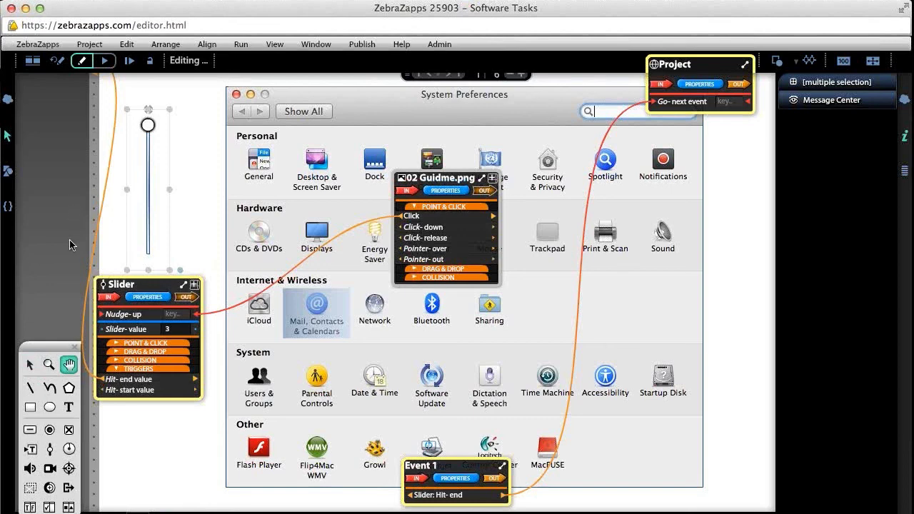
pyautogui.moveTo(69, 239); pyautogui.dragTo(64, 283)
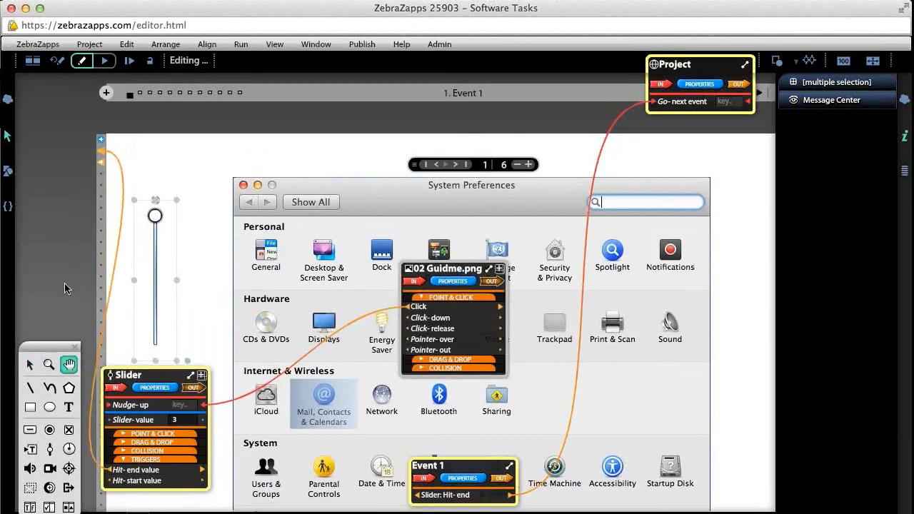
pyautogui.click(29, 364)
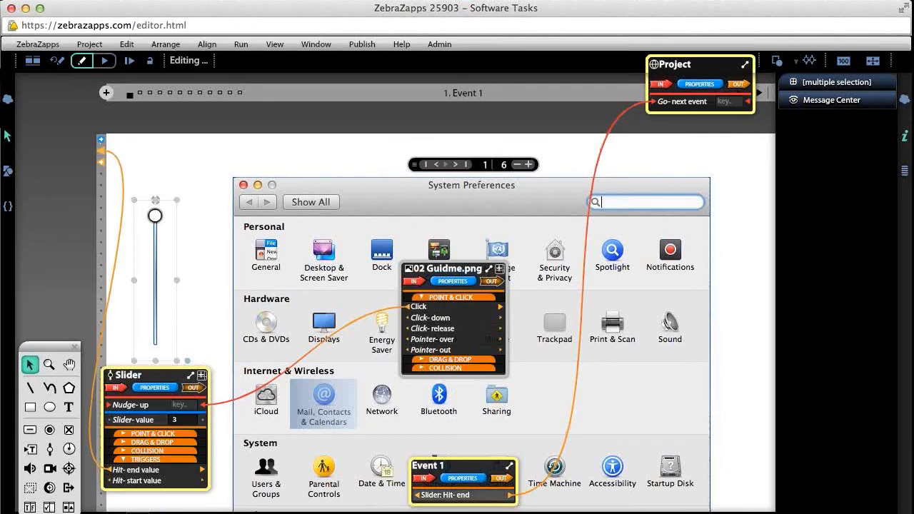
pyautogui.moveTo(492, 479)
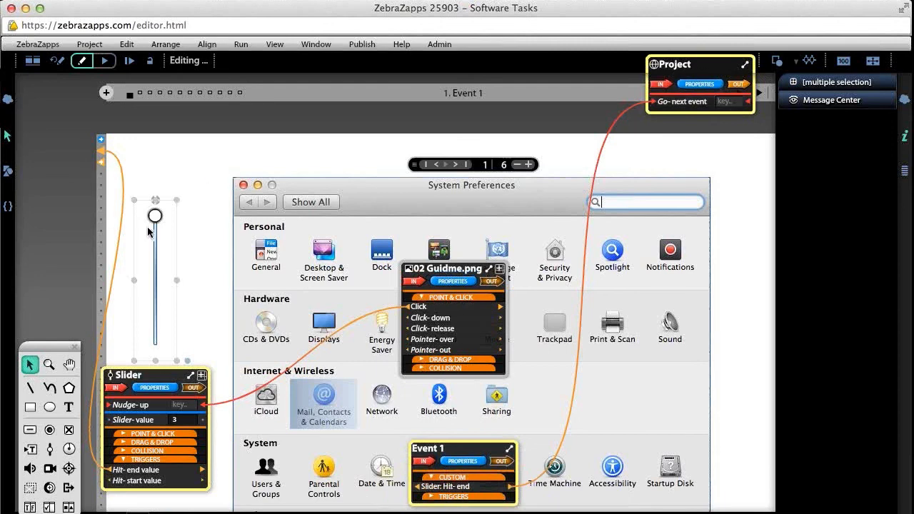
pyautogui.moveTo(162, 220); pyautogui.dragTo(166, 356)
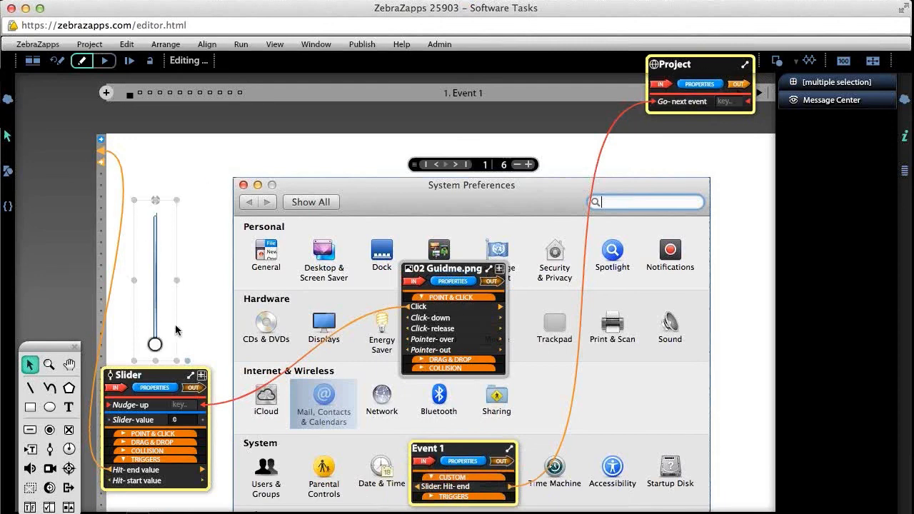
# - Trace the project's Go-next event connection to the Event 1 box below the stage
pyautogui.click(695, 66)
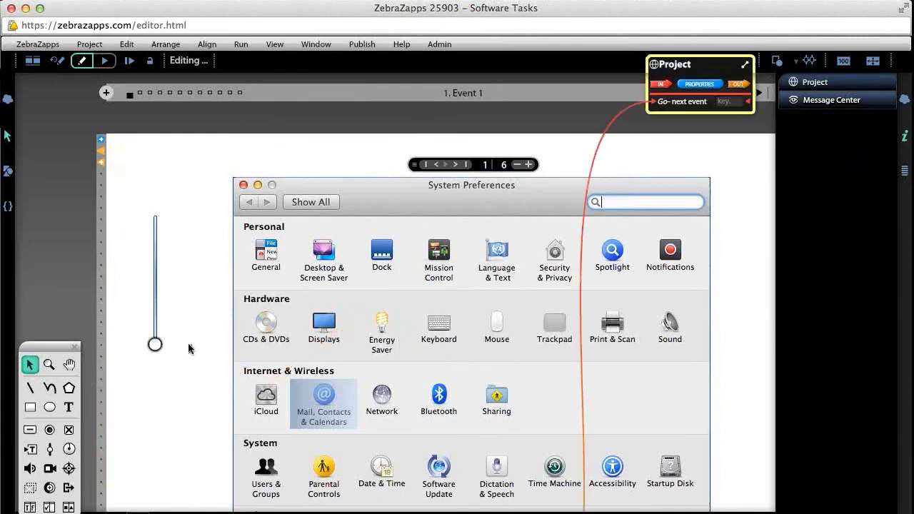
pyautogui.click(68, 364)
pyautogui.moveTo(148, 369); pyautogui.dragTo(139, 154)
pyautogui.click(32, 365)
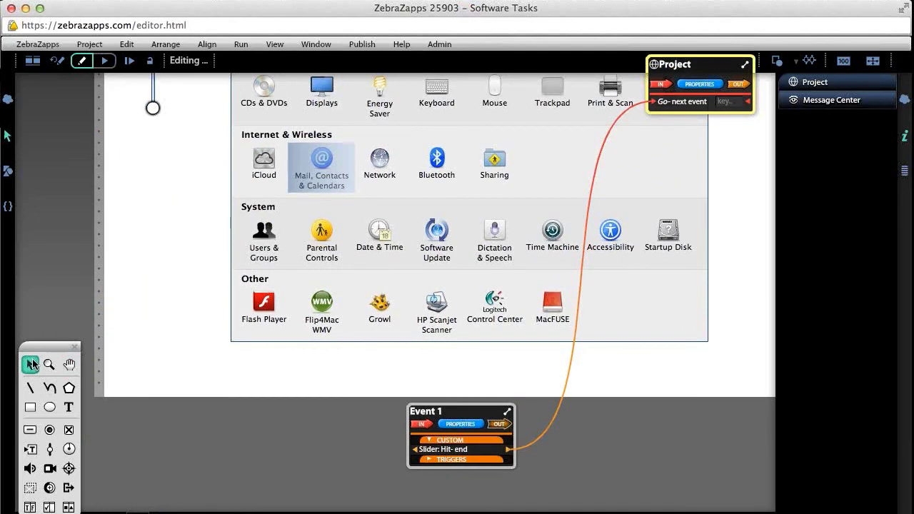
# - Rename Event 1 as Challenge in the flow overview
pyautogui.click(32, 62)
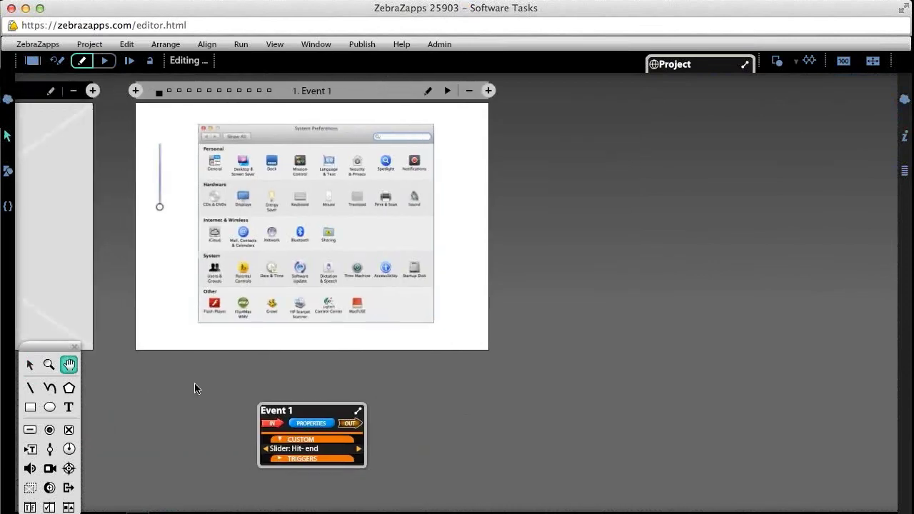
pyautogui.moveTo(191, 390); pyautogui.dragTo(511, 398)
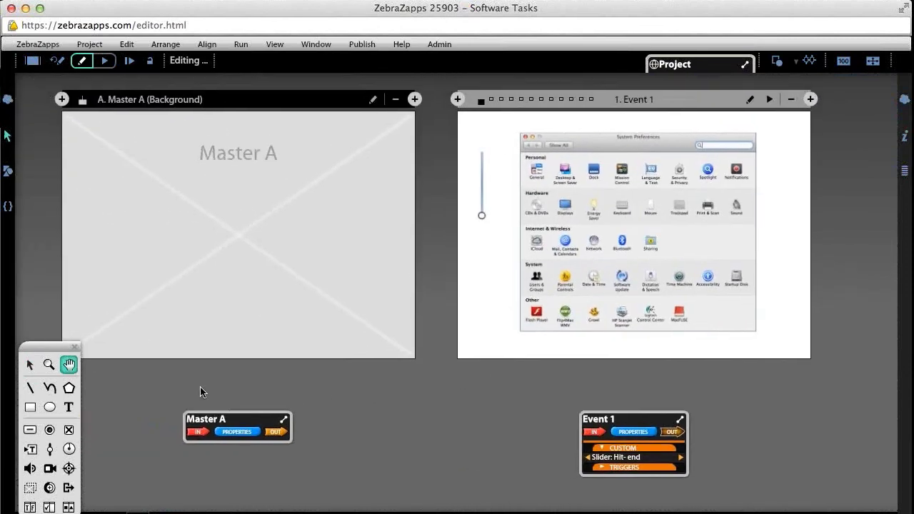
pyautogui.click(30, 366)
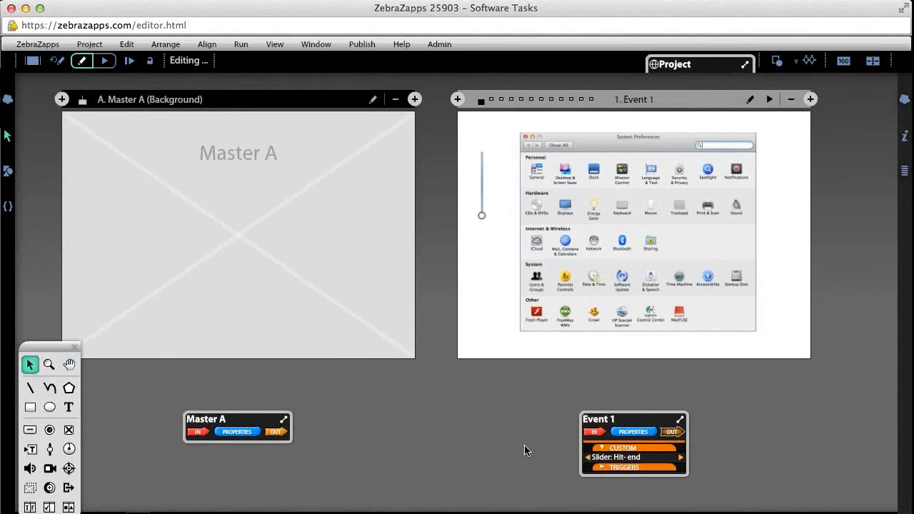
pyautogui.click(647, 423)
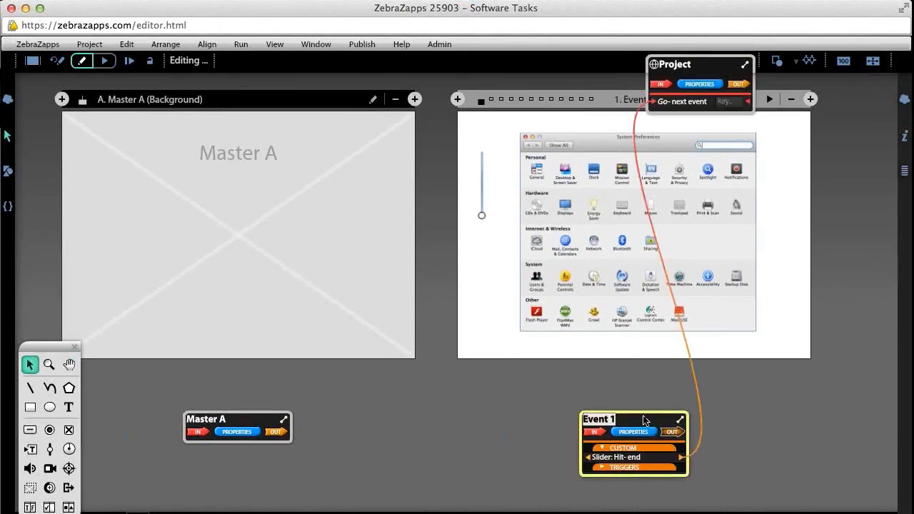
pyautogui.click(489, 307)
pyautogui.click(652, 463)
pyautogui.write('Challenge')
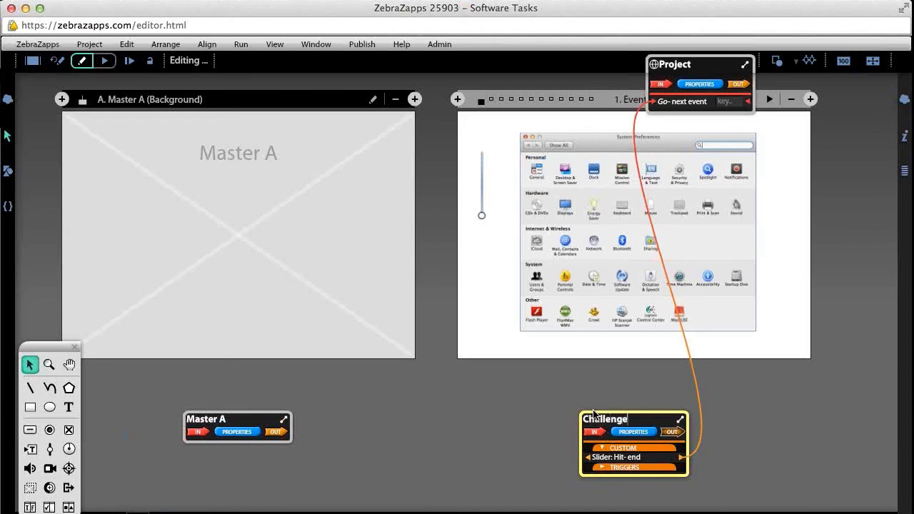
pyautogui.click(535, 454)
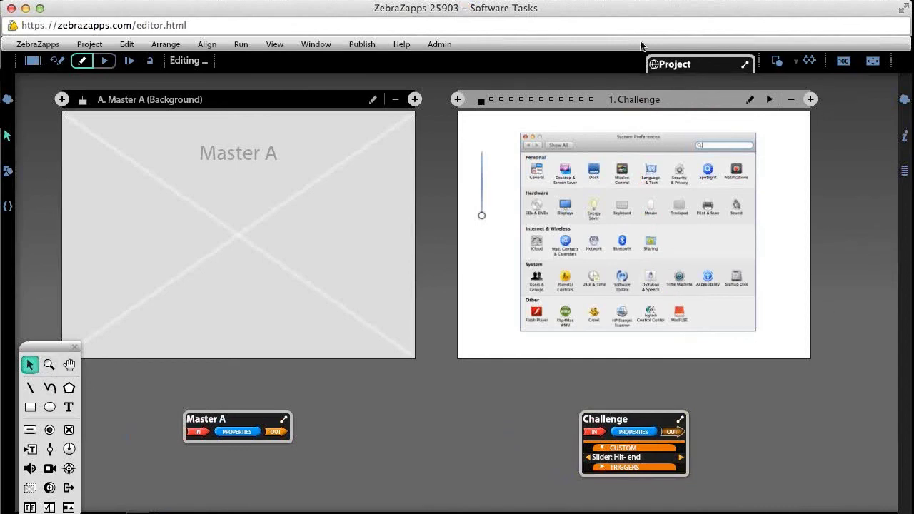
# - Open the Challenge event to view its slider and page area, and return to the flow overview
pyautogui.doubleClick(476, 305)
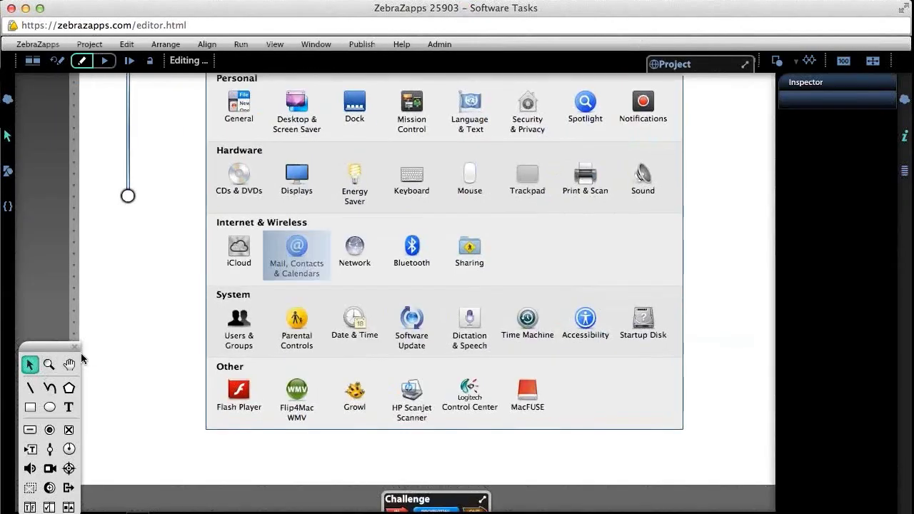
pyautogui.click(68, 364)
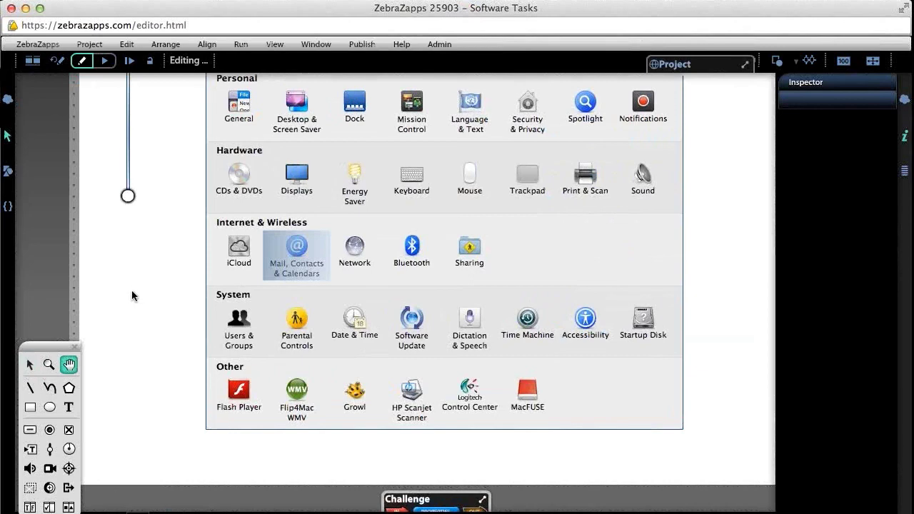
pyautogui.moveTo(132, 295); pyautogui.dragTo(155, 384)
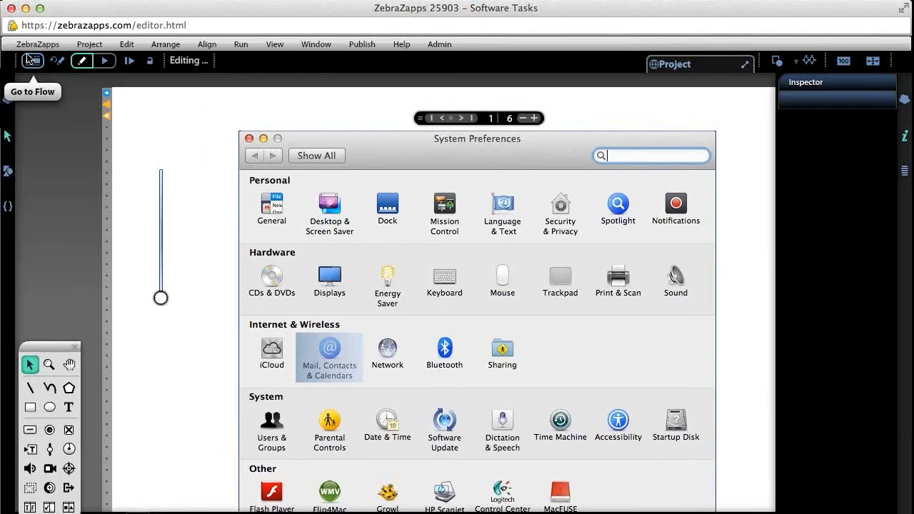
pyautogui.click(29, 59)
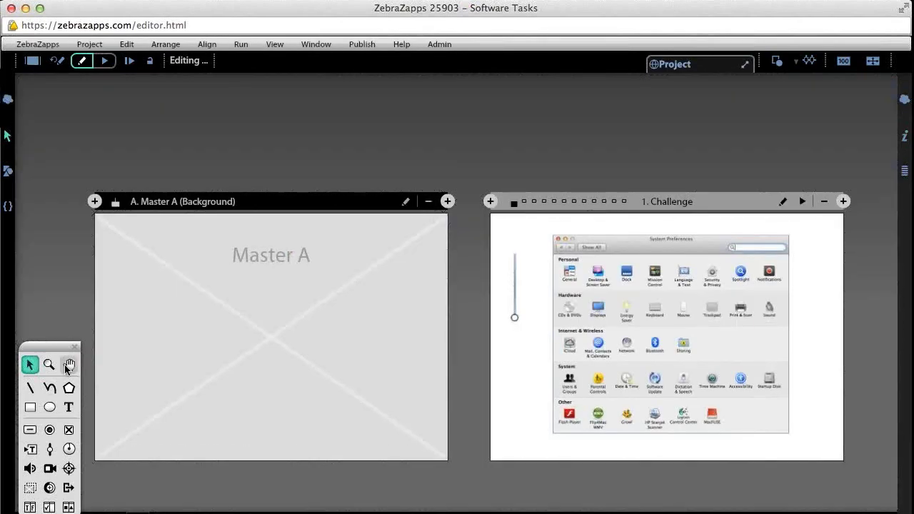
# - Add a new event directly after Challenge in the flow
pyautogui.click(67, 366)
pyautogui.moveTo(611, 375); pyautogui.dragTo(602, 293)
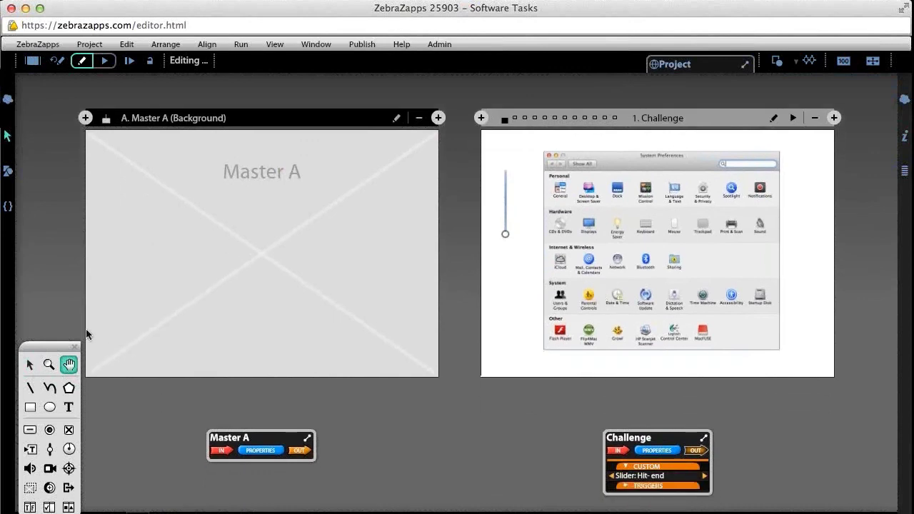
pyautogui.click(29, 364)
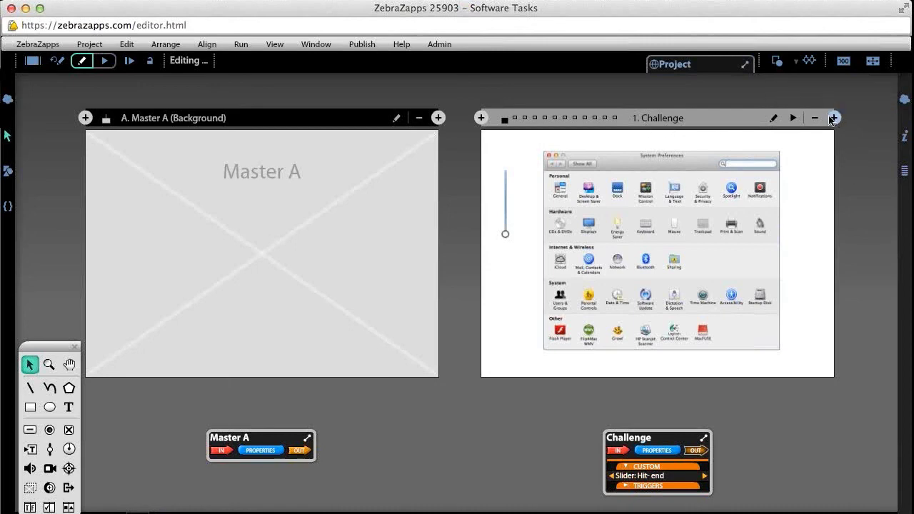
pyautogui.click(68, 364)
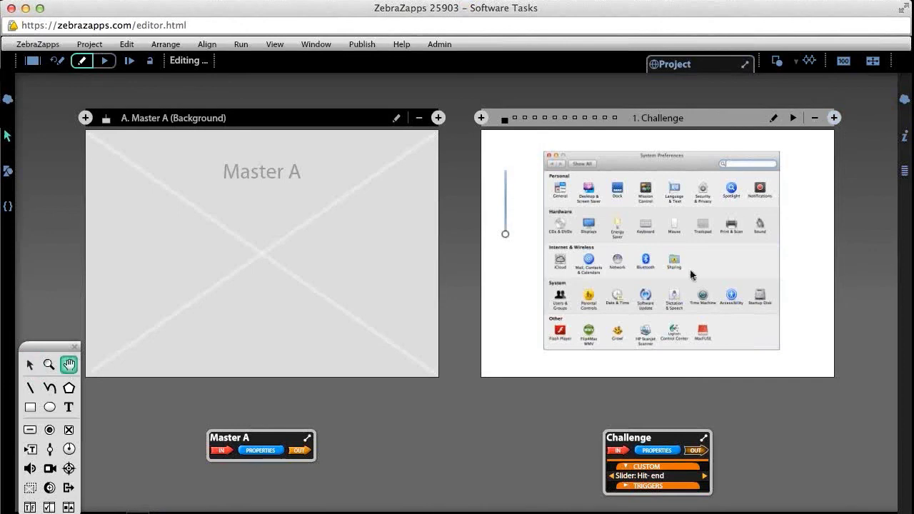
pyautogui.moveTo(836, 204); pyautogui.dragTo(769, 212)
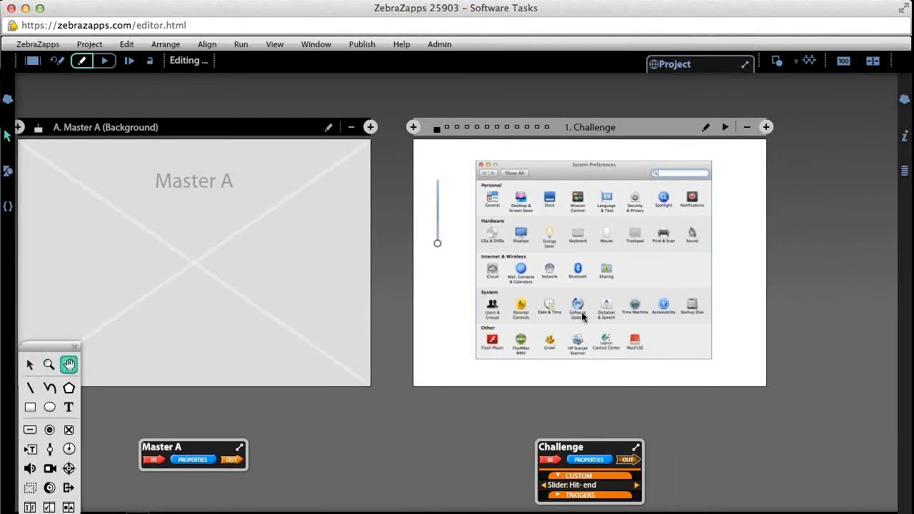
pyautogui.click(30, 365)
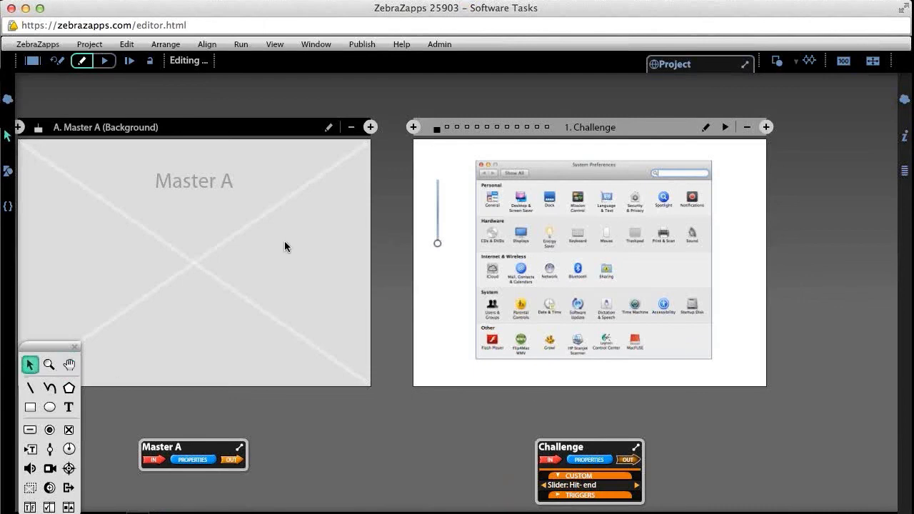
pyautogui.click(767, 127)
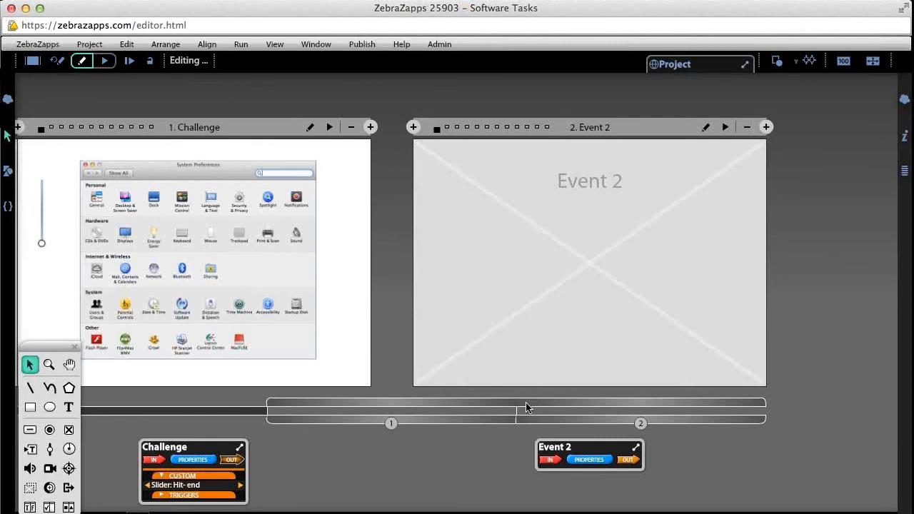
# - Look back at Master A in the flow, return to Event 2 and open it for editing
pyautogui.moveTo(525, 402); pyautogui.dragTo(368, 398)
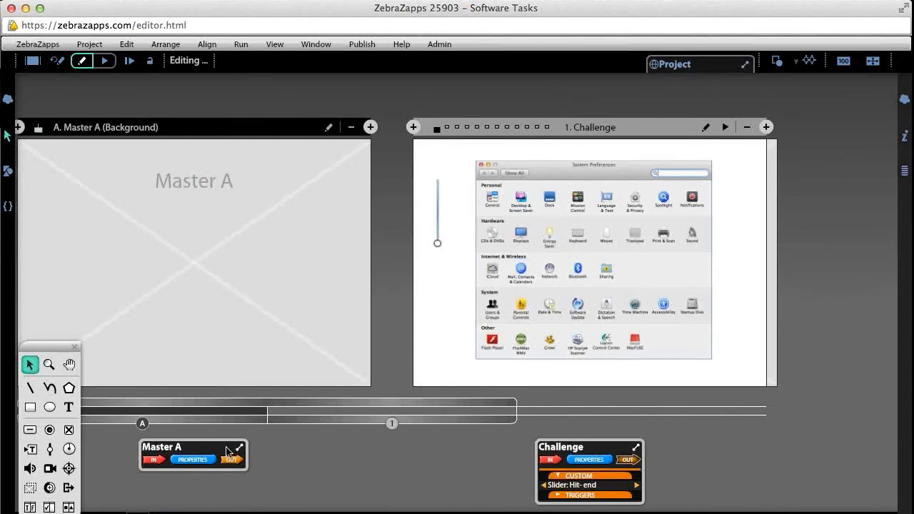
pyautogui.click(704, 408)
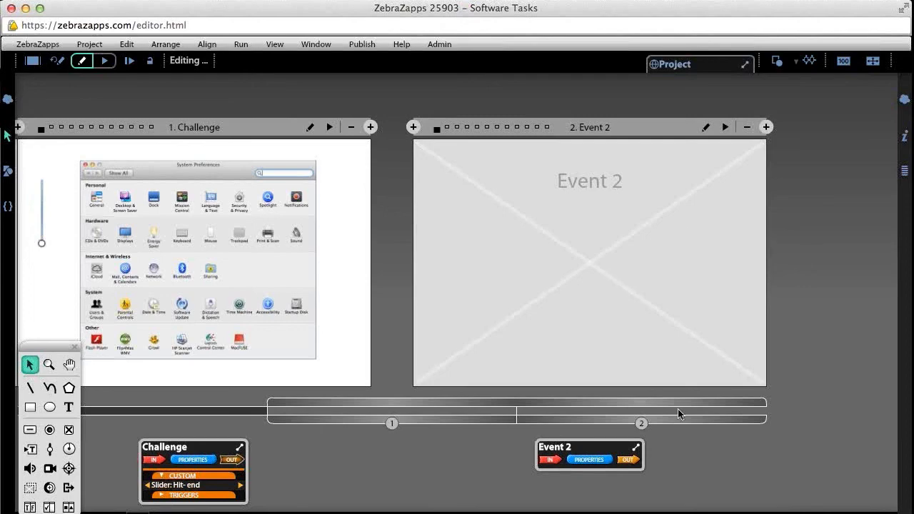
pyautogui.doubleClick(568, 286)
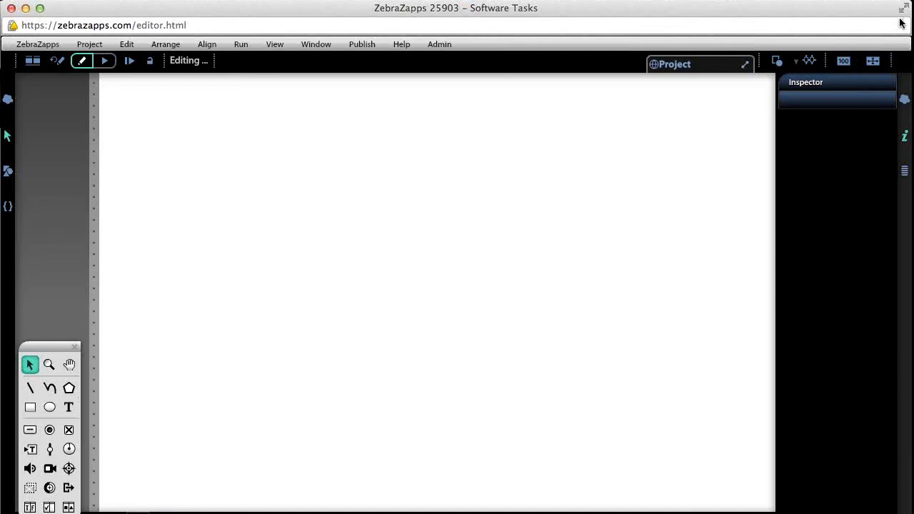
# - Hide the Inspector and move the toolbox so that all of its tools are visible
pyautogui.click(905, 135)
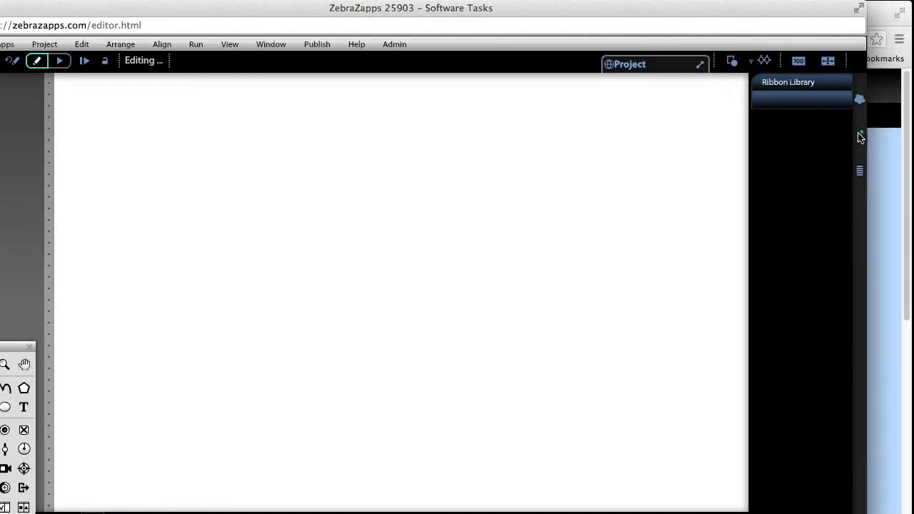
pyautogui.click(861, 137)
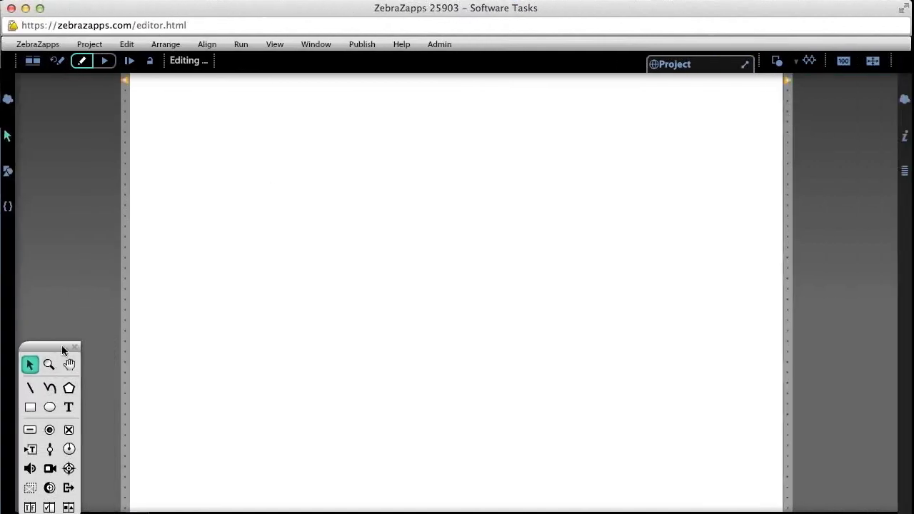
pyautogui.moveTo(62, 345); pyautogui.dragTo(86, 237)
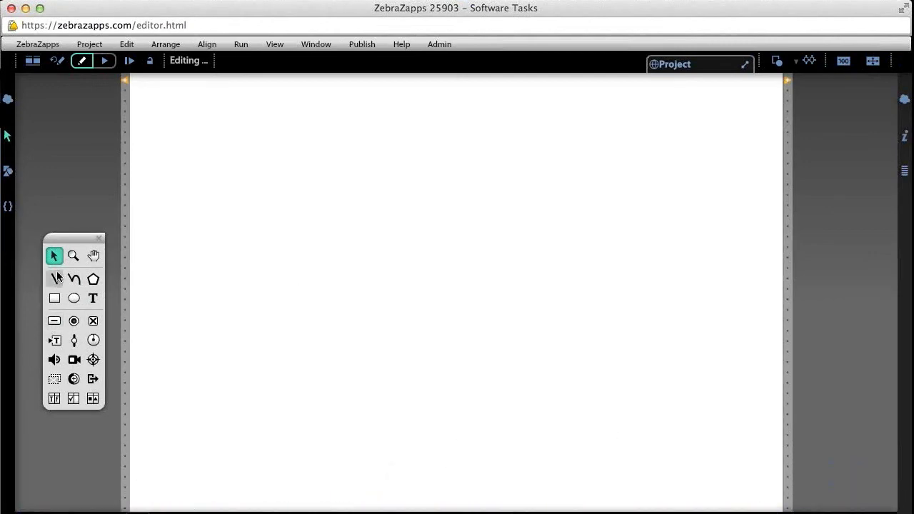
pyautogui.moveTo(61, 239); pyautogui.dragTo(117, 127)
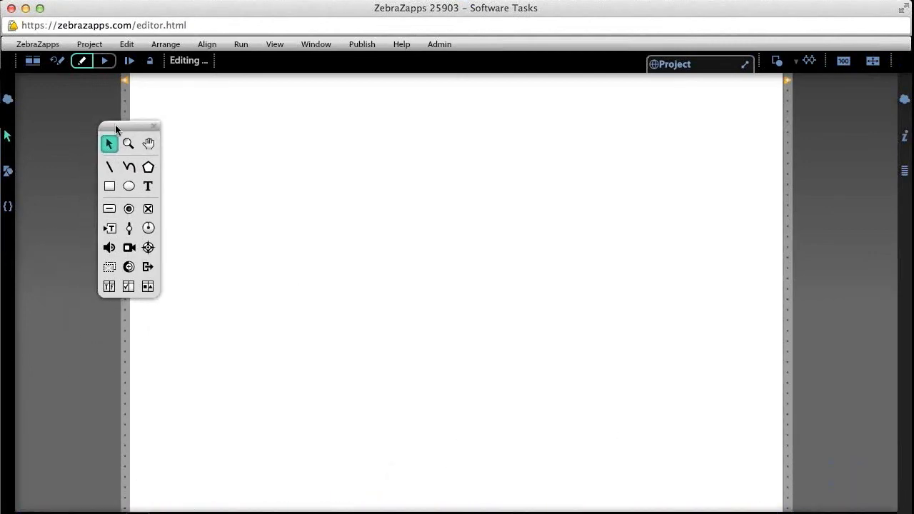
# - Draw a push button about 233 by 80 in the upper part of the Event 2 page and label it "Text Hints"
pyautogui.click(112, 211)
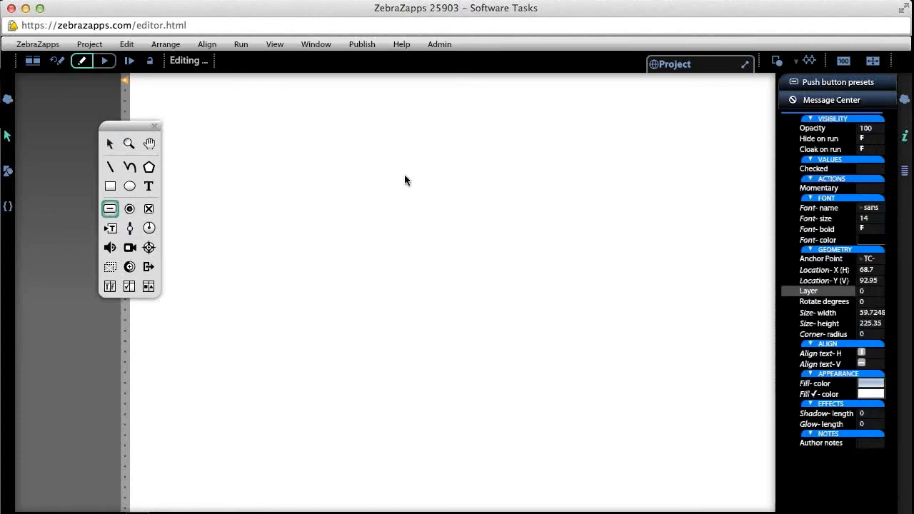
pyautogui.moveTo(404, 180); pyautogui.dragTo(556, 227)
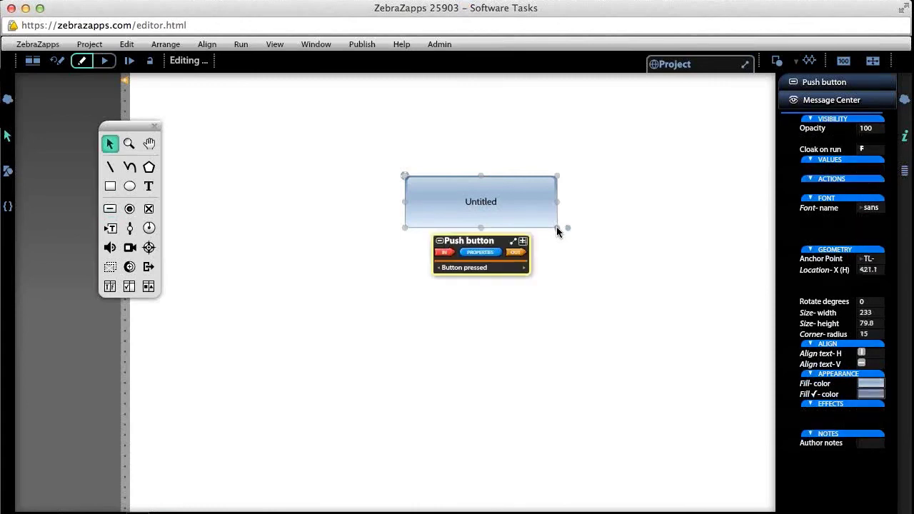
pyautogui.doubleClick(481, 202)
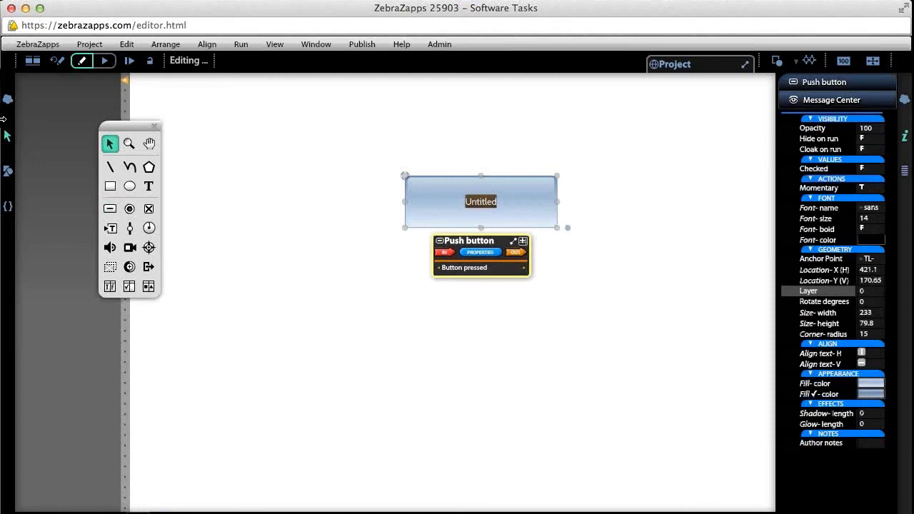
pyautogui.write('Text Hints')
pyautogui.click(426, 218)
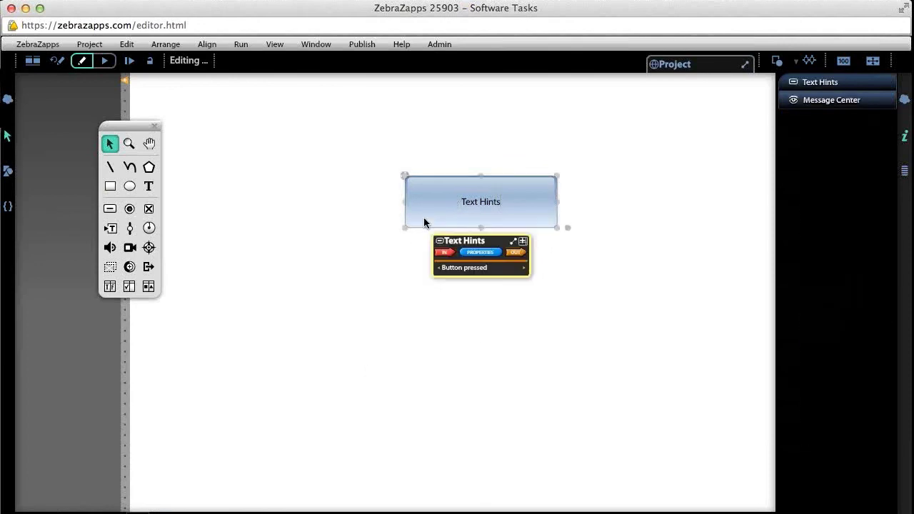
pyautogui.click(433, 243)
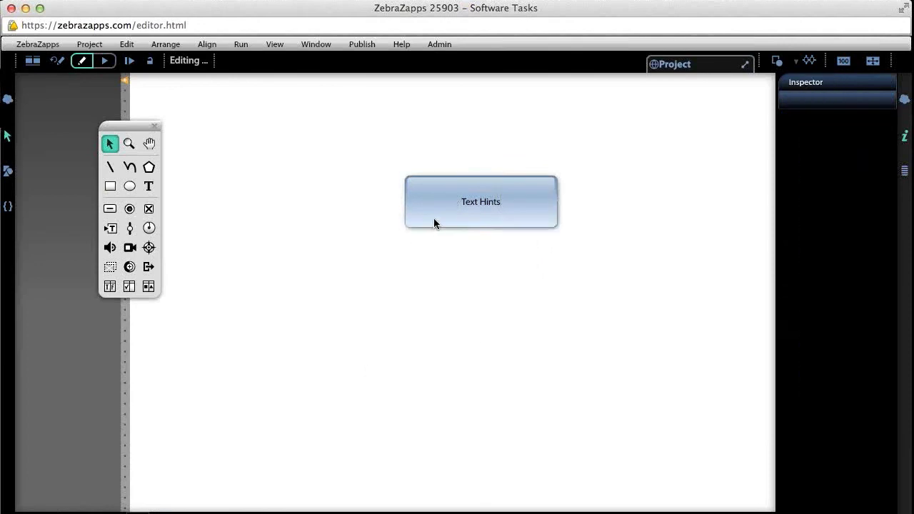
# - Duplicate the Text Hints button directly below itself and label the copy "Hot & Cold"
pyautogui.click(434, 209)
pyautogui.moveTo(434, 210); pyautogui.dragTo(434, 260)
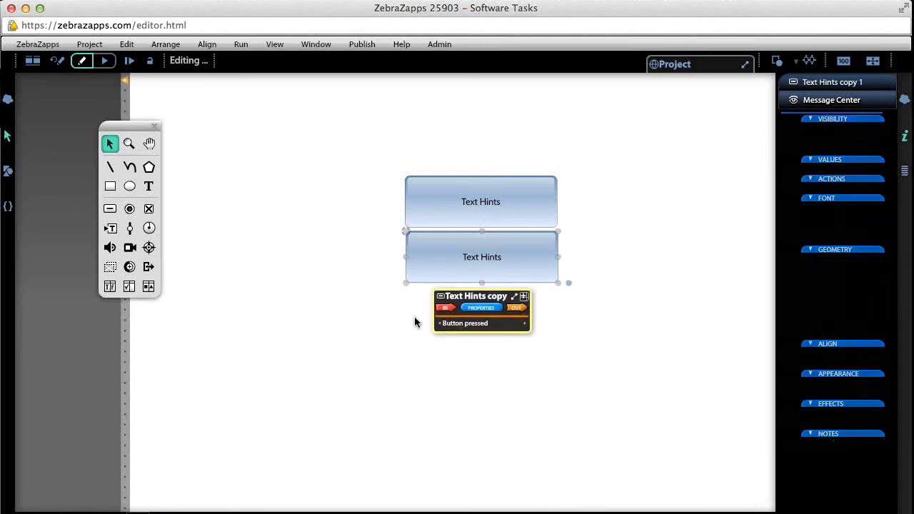
pyautogui.doubleClick(493, 259)
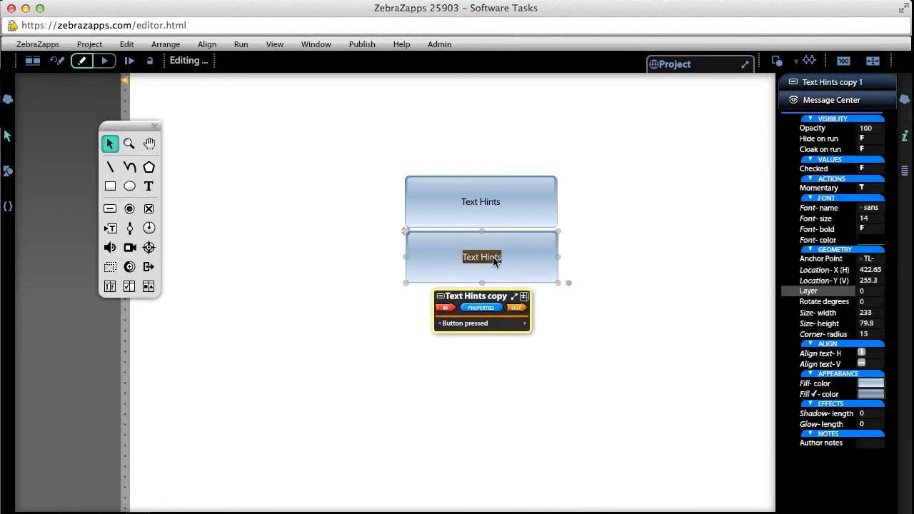
pyautogui.write('Hot')
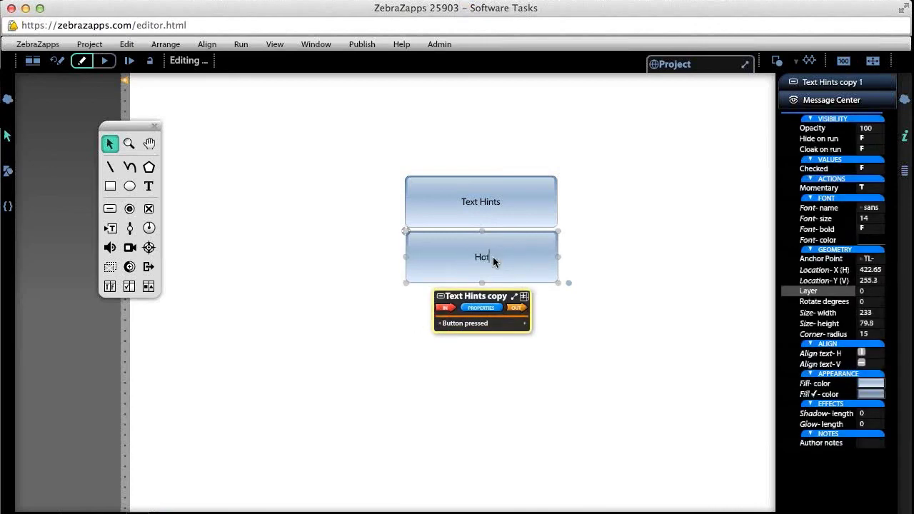
pyautogui.write(' & Cold')
pyautogui.click(400, 335)
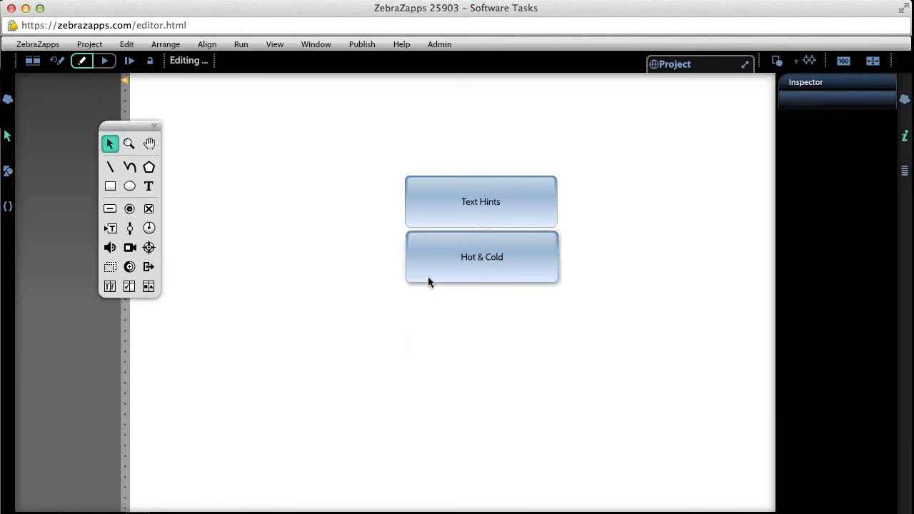
# - Duplicate the Hot & Cold button directly below itself and label the copy "Demo"
pyautogui.click(429, 267)
pyautogui.moveTo(429, 267); pyautogui.dragTo(430, 317)
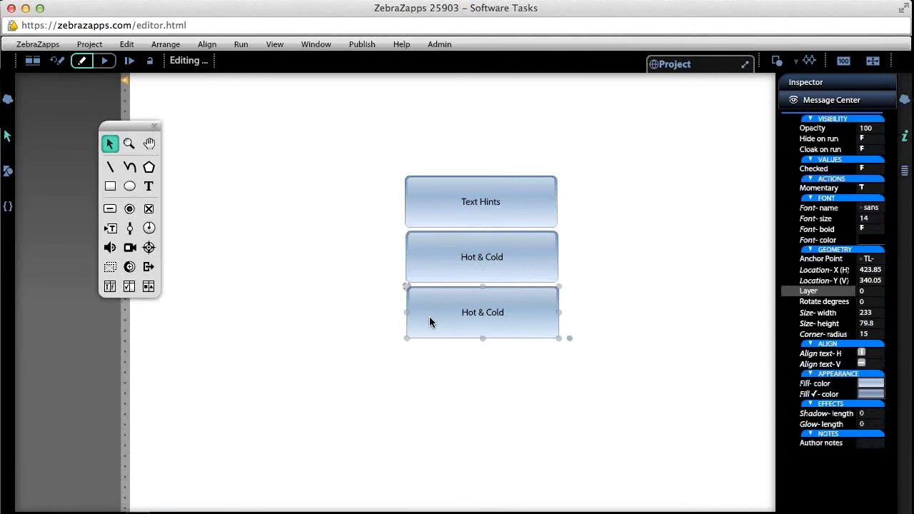
pyautogui.doubleClick(482, 314)
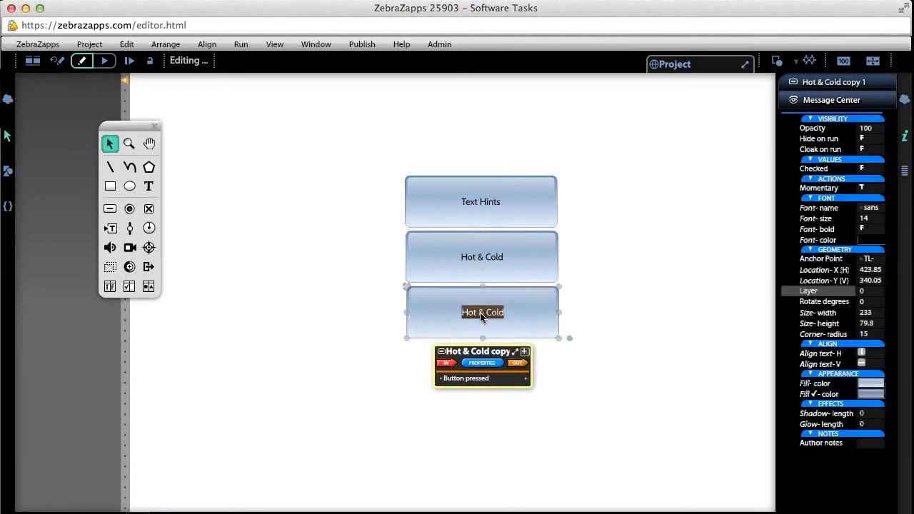
pyautogui.write('Demo')
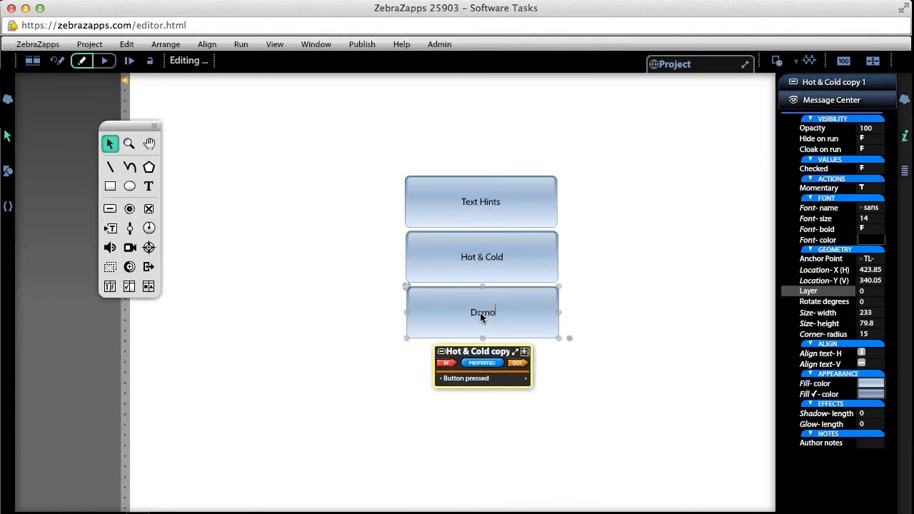
# - Open and run the "individual" project, examine its Roadmap page, and return to the Software Tasks project
pyautogui.click(326, 394)
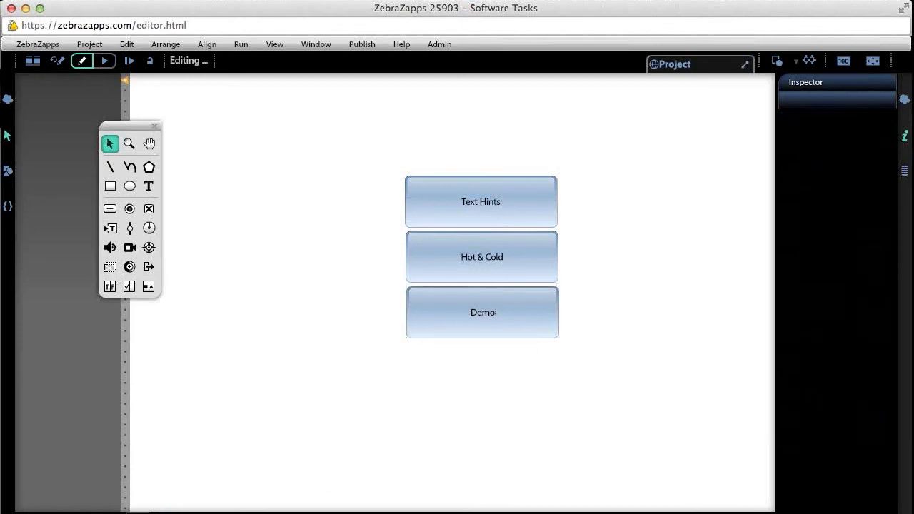
pyautogui.moveTo(876, 503)
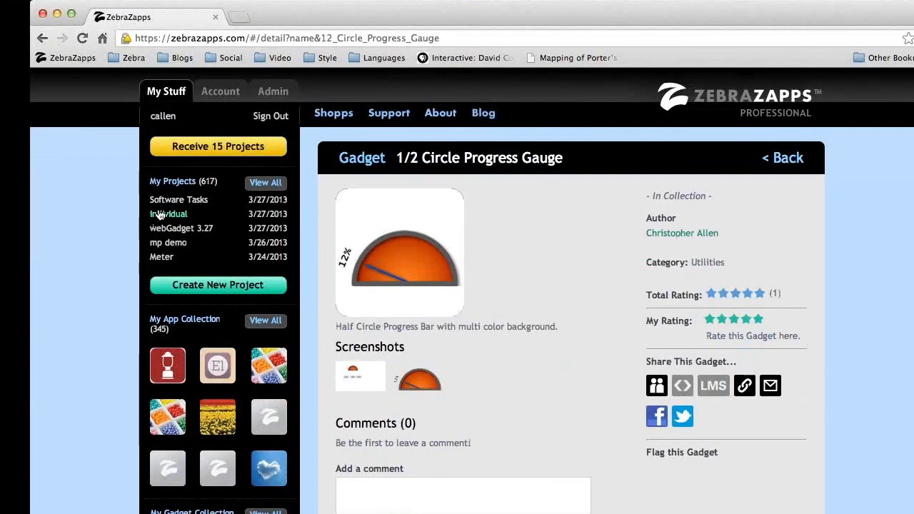
pyautogui.click(160, 215)
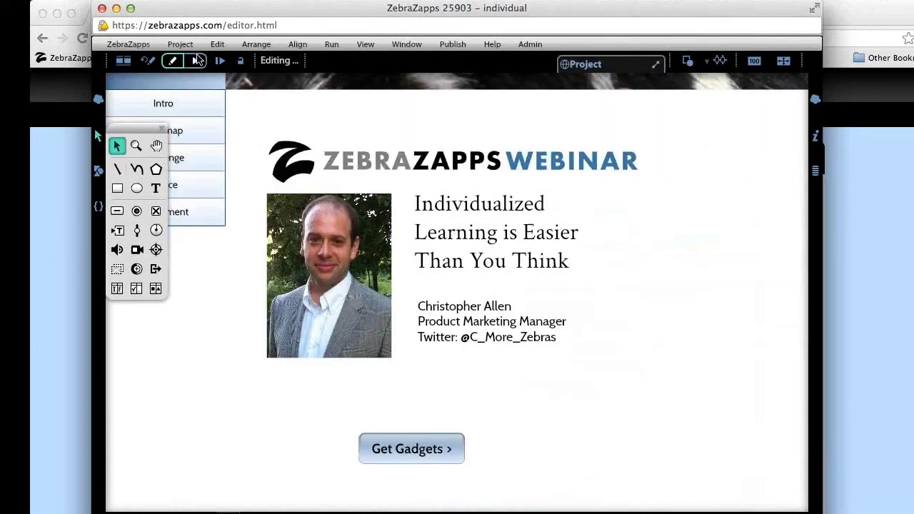
pyautogui.click(195, 60)
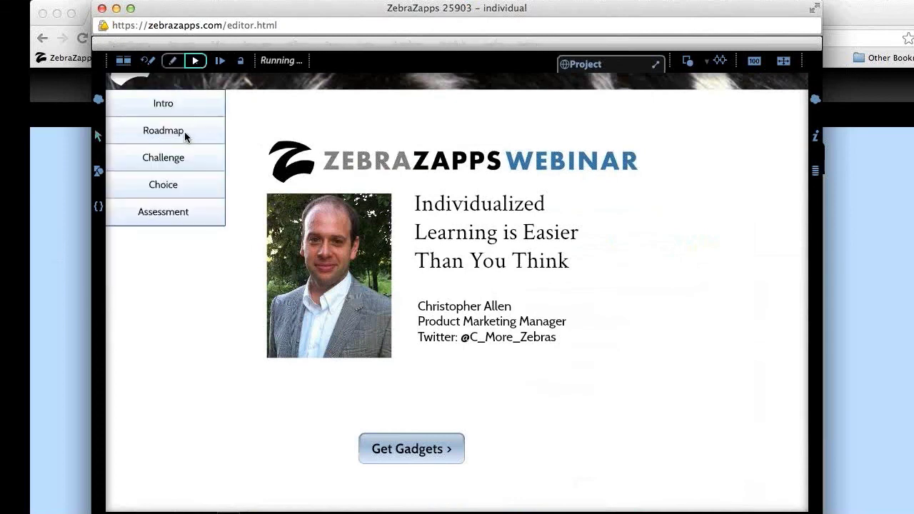
pyautogui.click(184, 132)
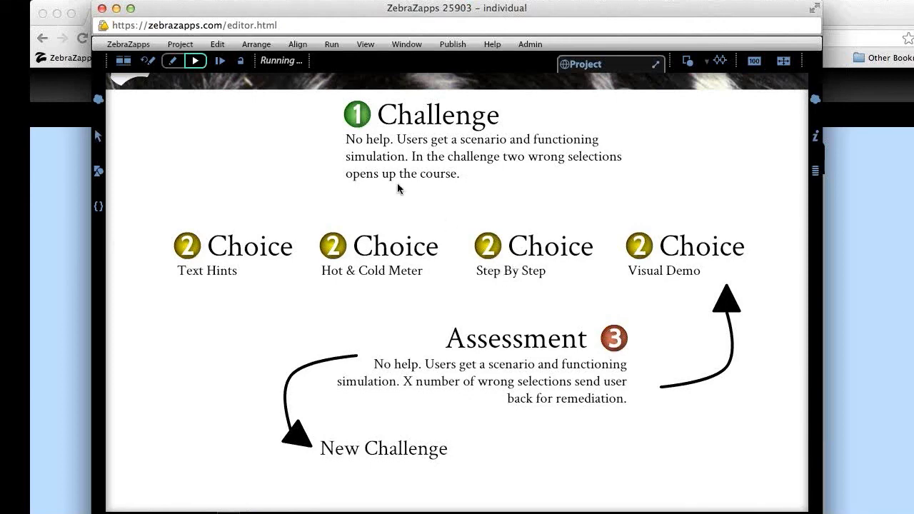
pyautogui.click(116, 12)
pyautogui.click(854, 504)
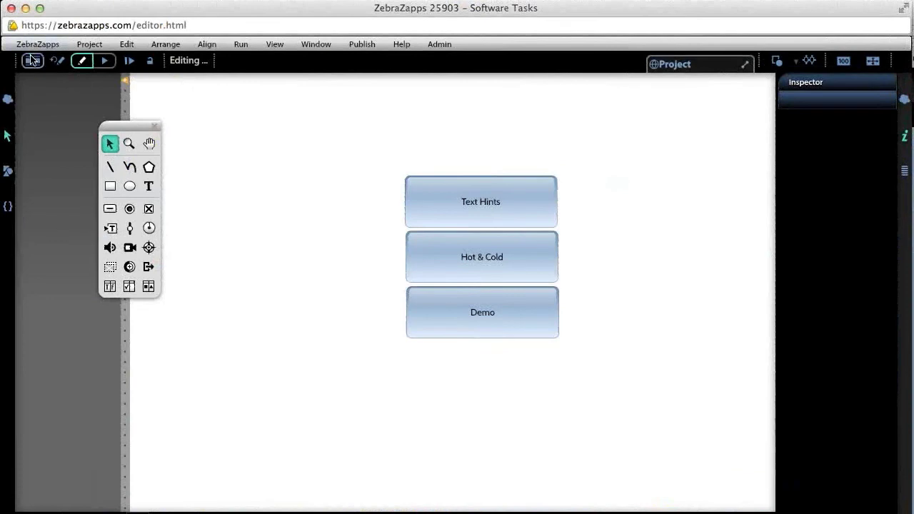
# - Add three new events after Event 2 in the overview of the project's events
pyautogui.click(32, 60)
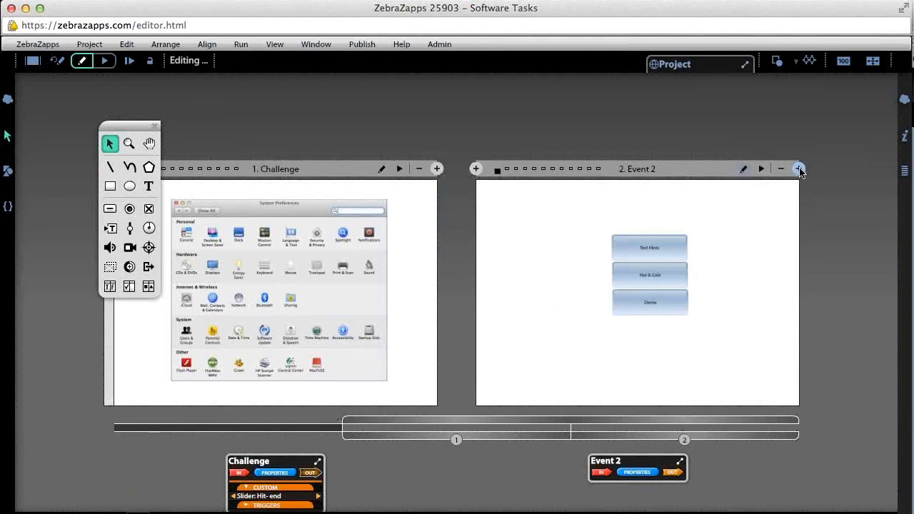
pyautogui.click(800, 169)
pyautogui.click(800, 169)
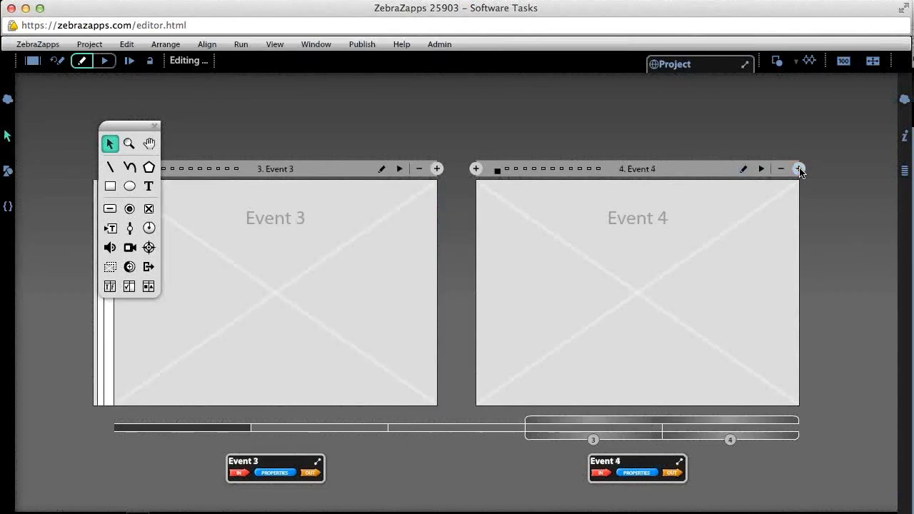
pyautogui.click(800, 170)
# - Show Event 2 beside Event 3, move the toolbox clear of the pages, and rename Event 3 as "Text Hints"
pyautogui.moveTo(764, 428); pyautogui.dragTo(574, 436)
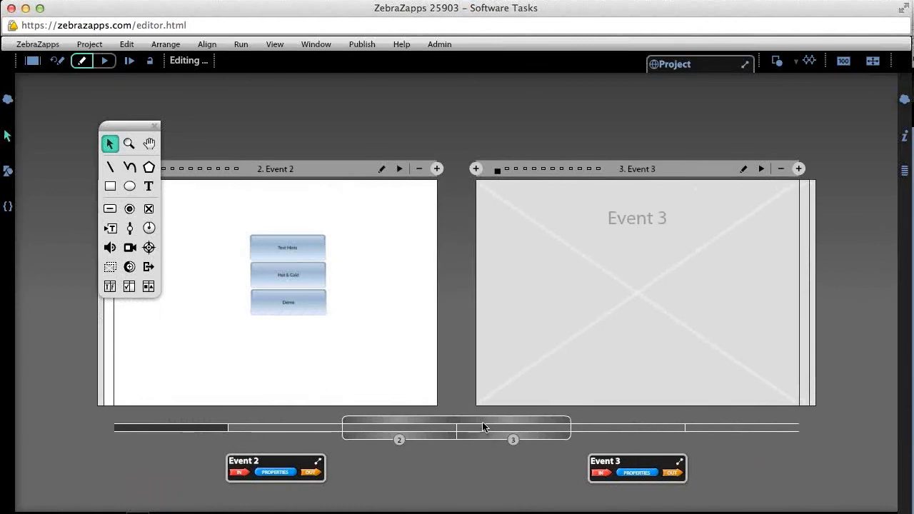
pyautogui.moveTo(483, 427); pyautogui.dragTo(370, 424)
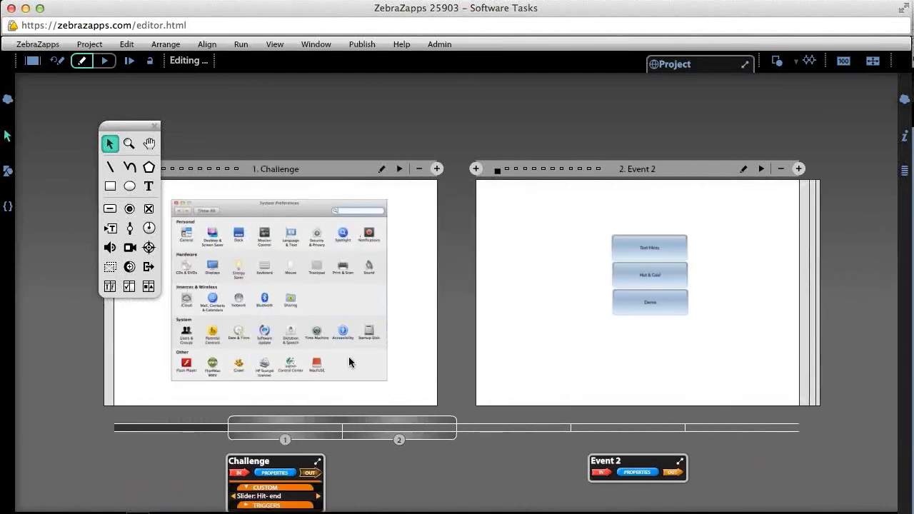
pyautogui.moveTo(386, 421); pyautogui.dragTo(510, 415)
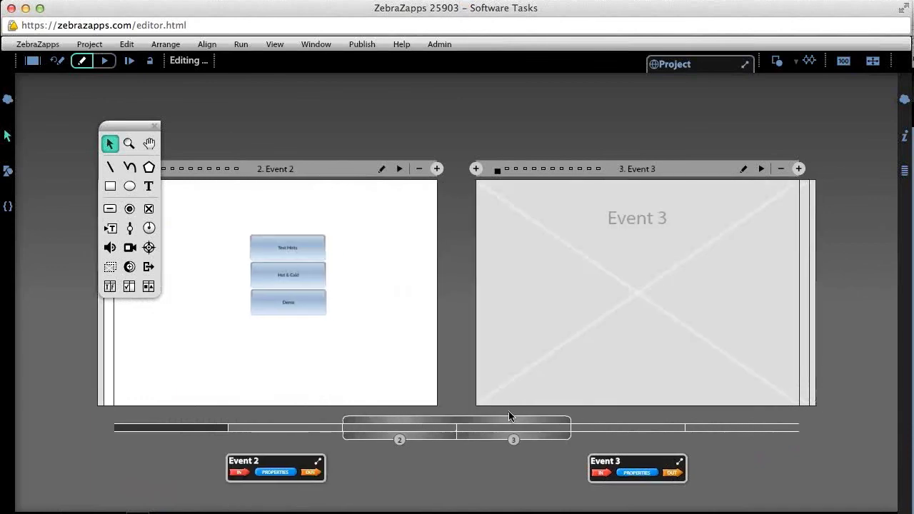
pyautogui.moveTo(132, 129); pyautogui.dragTo(64, 115)
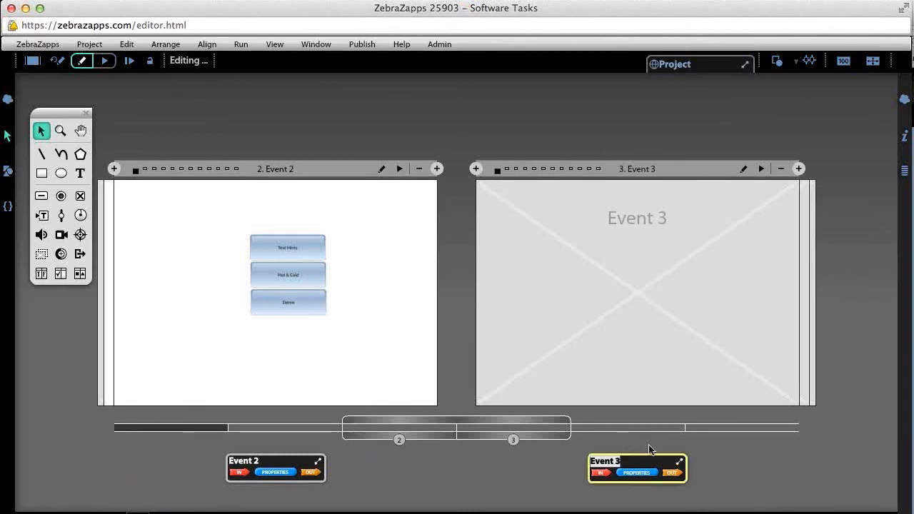
pyautogui.write('Text Hints')
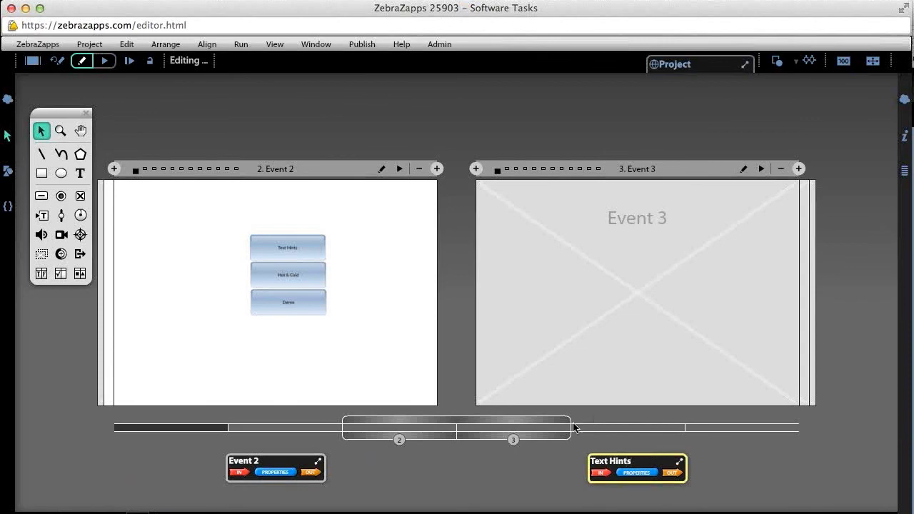
pyautogui.click(554, 439)
# - Show Event 4 beside Event 2 and rename it as "Hot & Cold"
pyautogui.moveTo(553, 440); pyautogui.dragTo(621, 437)
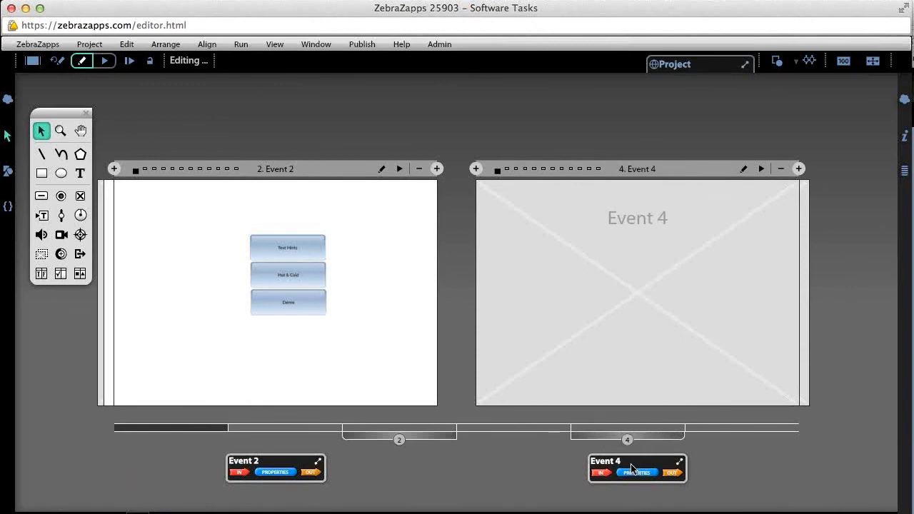
pyautogui.doubleClick(631, 468)
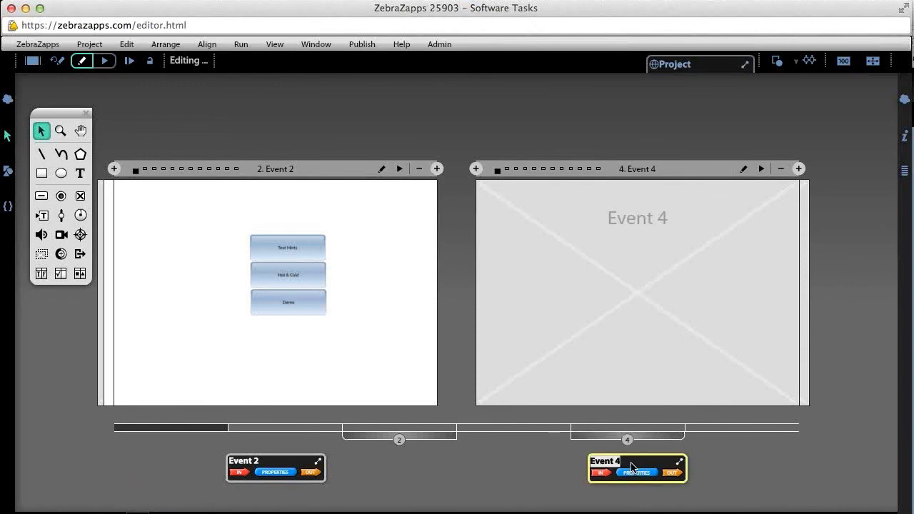
pyautogui.write('Hot & Cold')
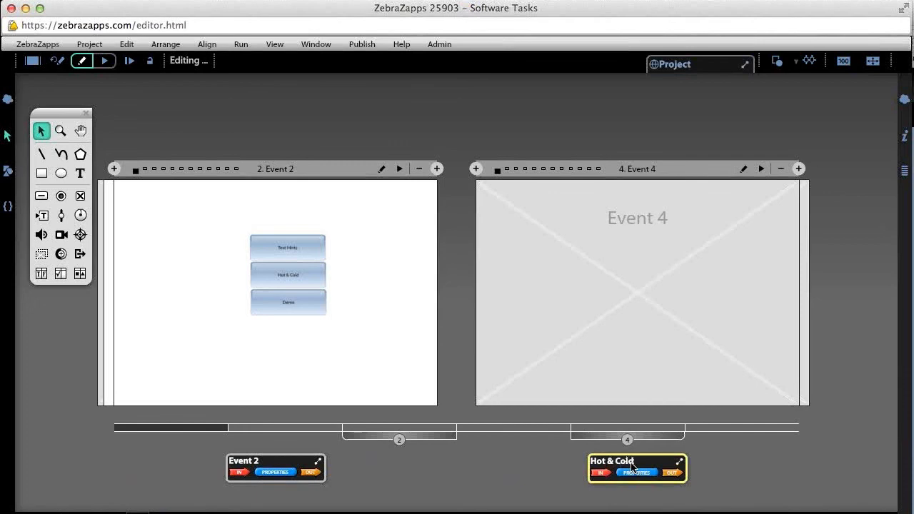
pyautogui.click(627, 440)
# - Show Event 5 beside Event 2 and rename it as "Demo"
pyautogui.click(781, 442)
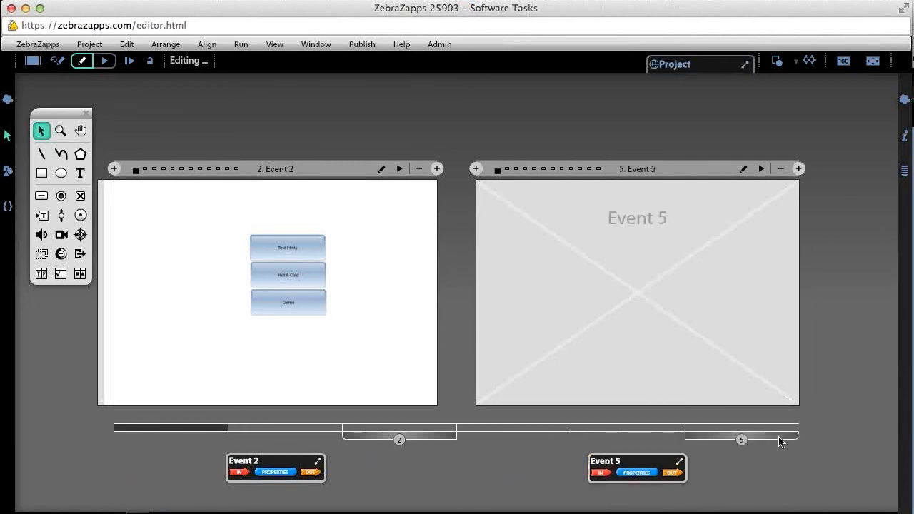
pyautogui.doubleClick(659, 465)
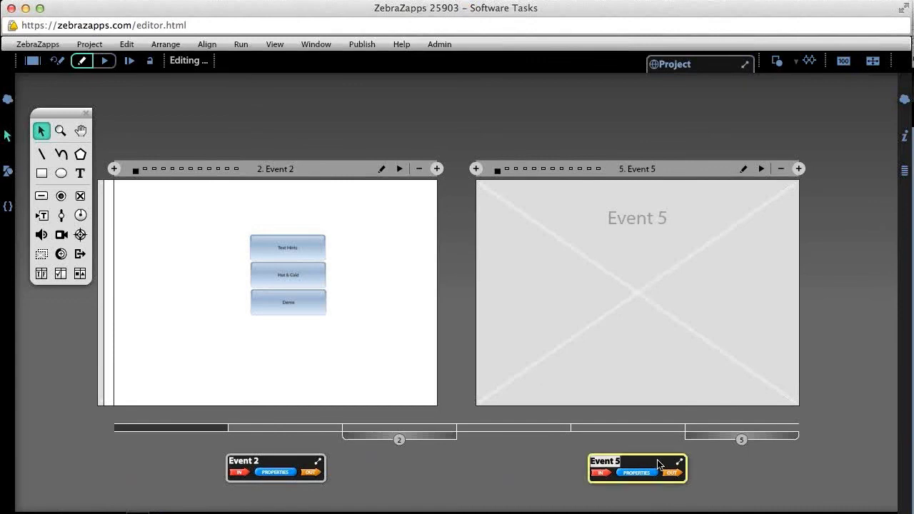
pyautogui.write('Demo')
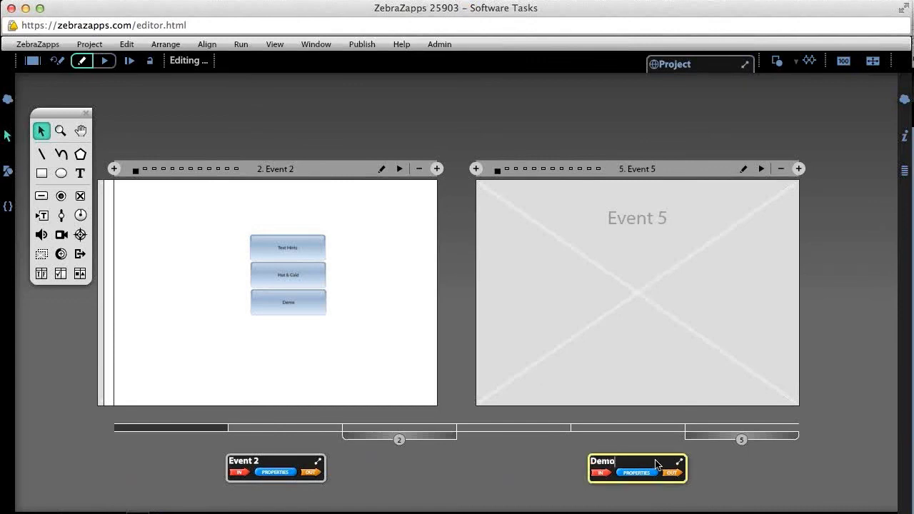
pyautogui.click(577, 455)
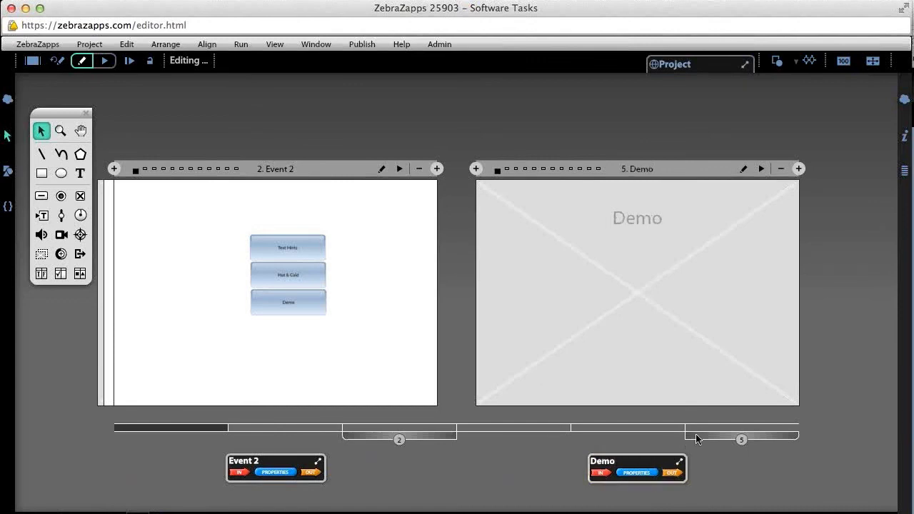
# - Review the sequence of events from Event 2 through Text Hints, Hot & Cold and Demo, returning to Event 2
pyautogui.moveTo(704, 433); pyautogui.dragTo(480, 450)
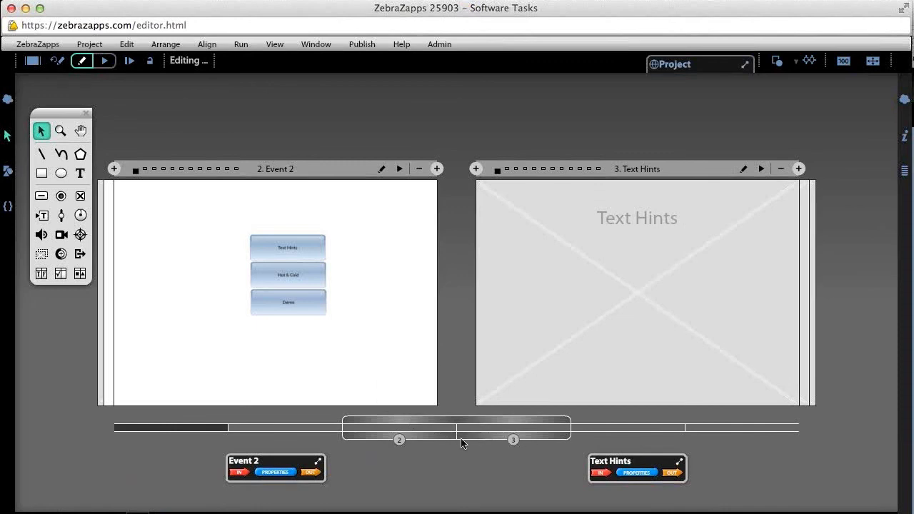
pyautogui.moveTo(489, 441)
pyautogui.mouseDown()
pyautogui.moveTo(688, 437)
pyautogui.moveTo(519, 453)
pyautogui.mouseUp()
pyautogui.moveTo(629, 450); pyautogui.dragTo(374, 461)
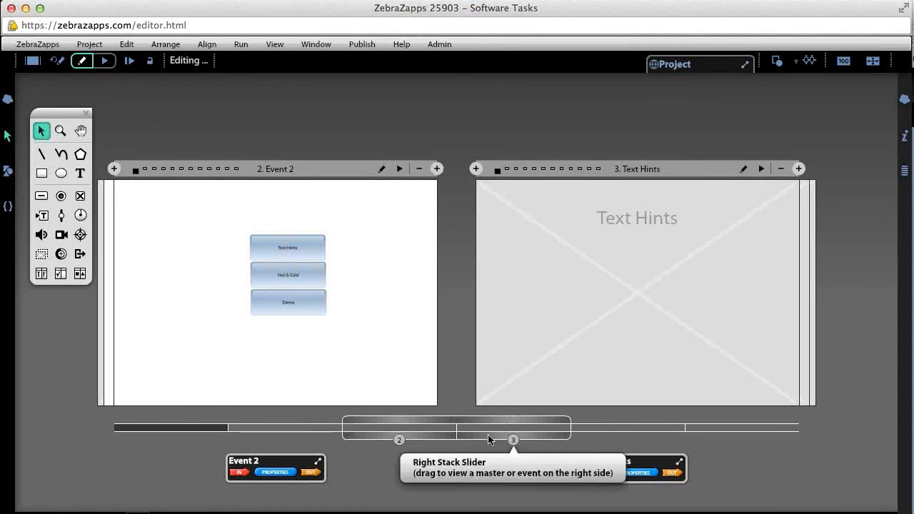
pyautogui.moveTo(488, 434); pyautogui.dragTo(506, 443)
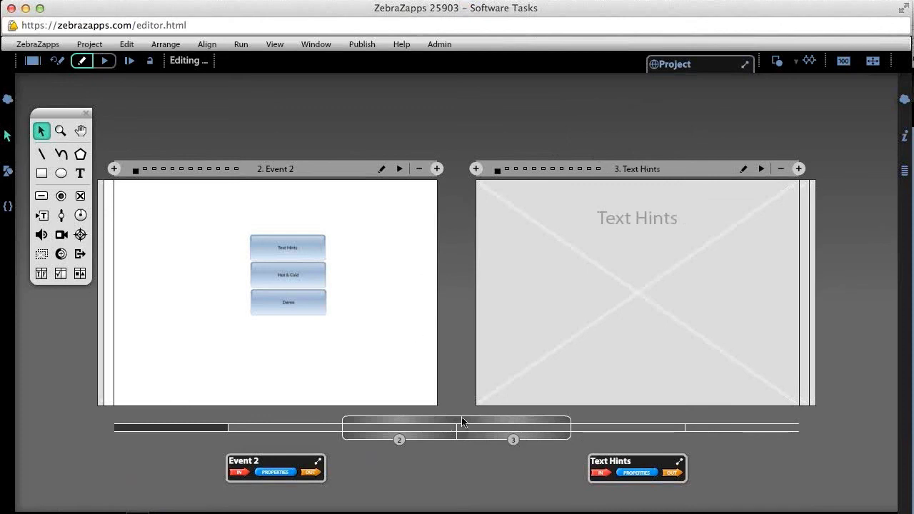
pyautogui.moveTo(463, 427); pyautogui.dragTo(565, 422)
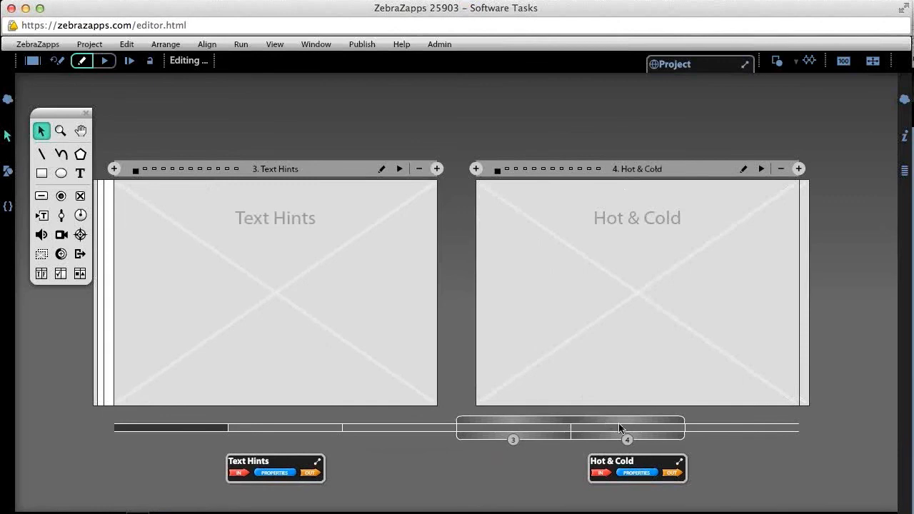
pyautogui.moveTo(622, 426); pyautogui.dragTo(791, 443)
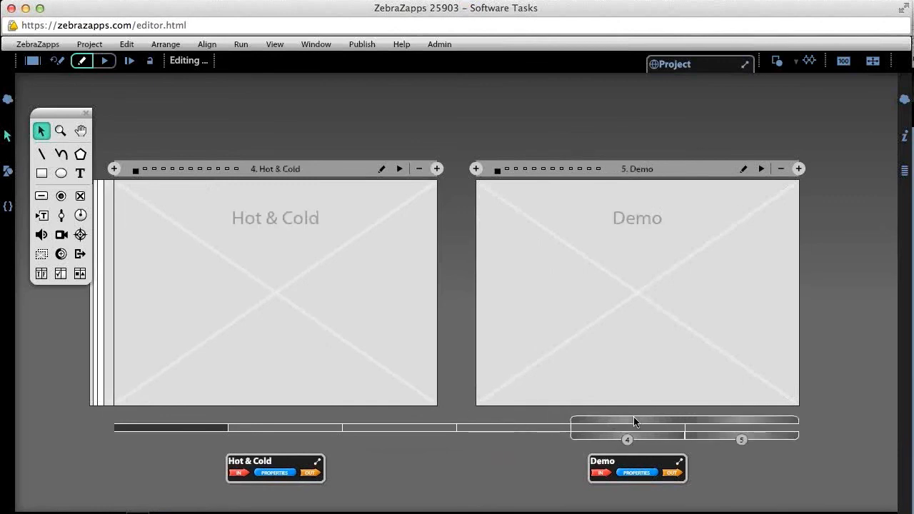
pyautogui.moveTo(633, 421); pyautogui.dragTo(433, 434)
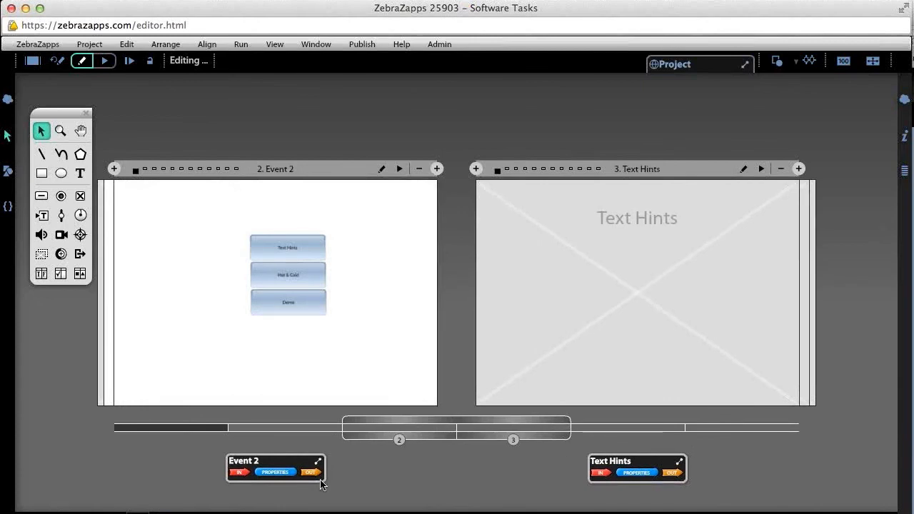
# - Open Event 2 for editing and wire the Text Hints button's Button pressed output to the project's Go- event action
pyautogui.doubleClick(325, 350)
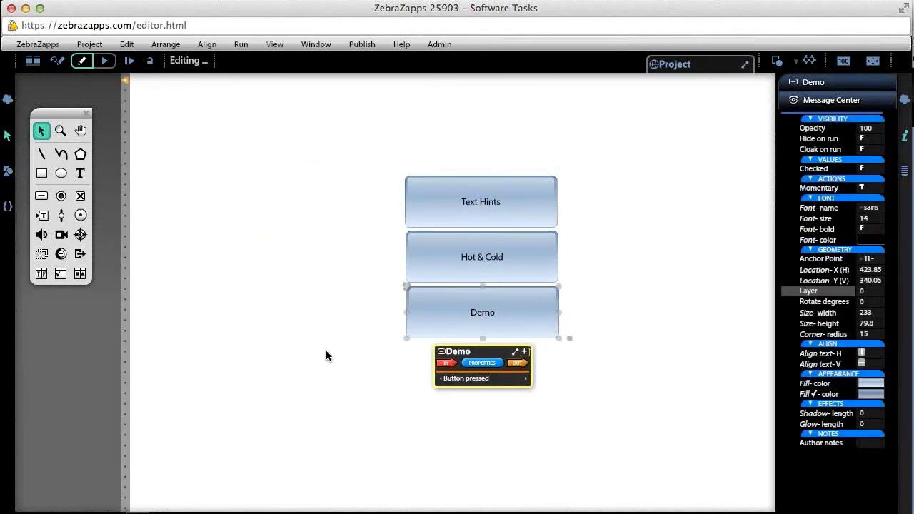
pyautogui.click(281, 305)
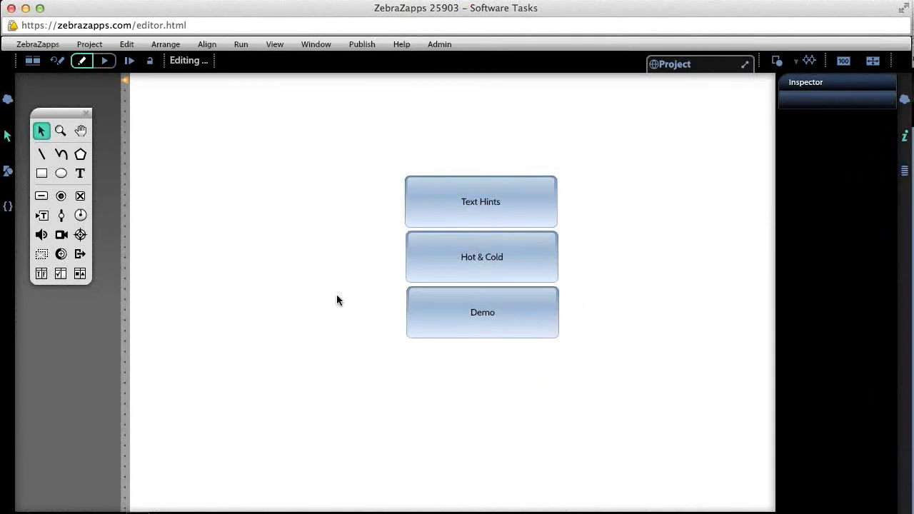
pyautogui.click(530, 200)
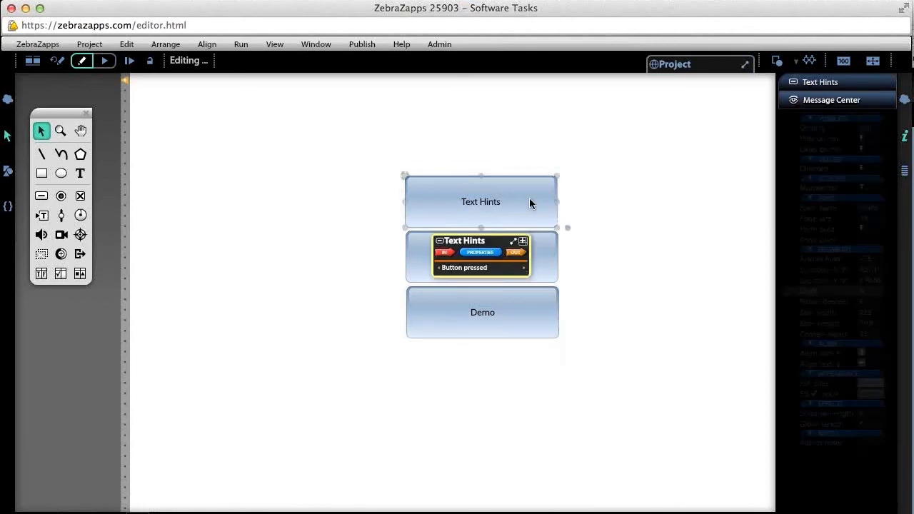
pyautogui.click(718, 238)
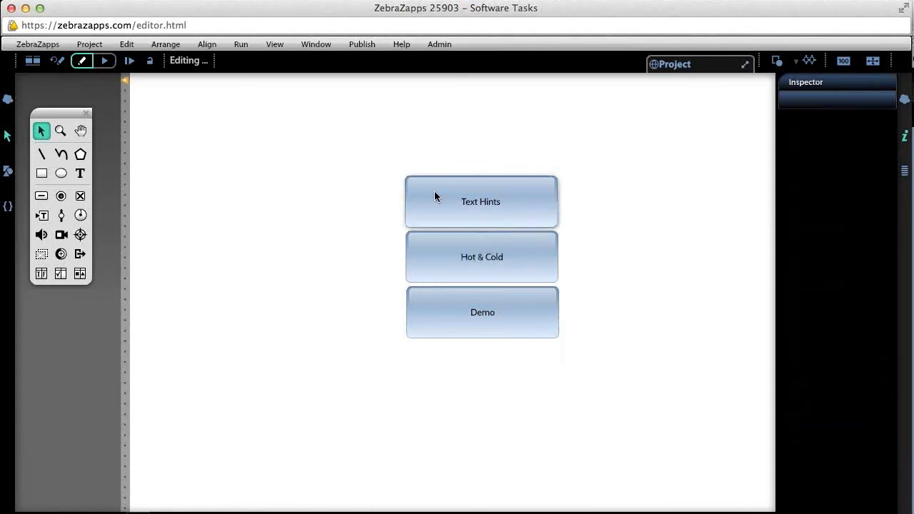
pyautogui.click(460, 198)
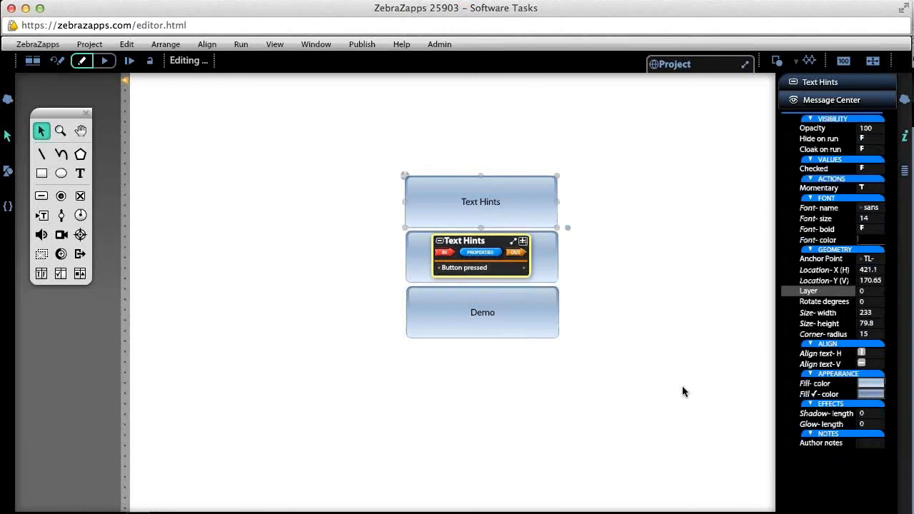
pyautogui.click(514, 252)
pyautogui.moveTo(524, 268); pyautogui.dragTo(664, 108)
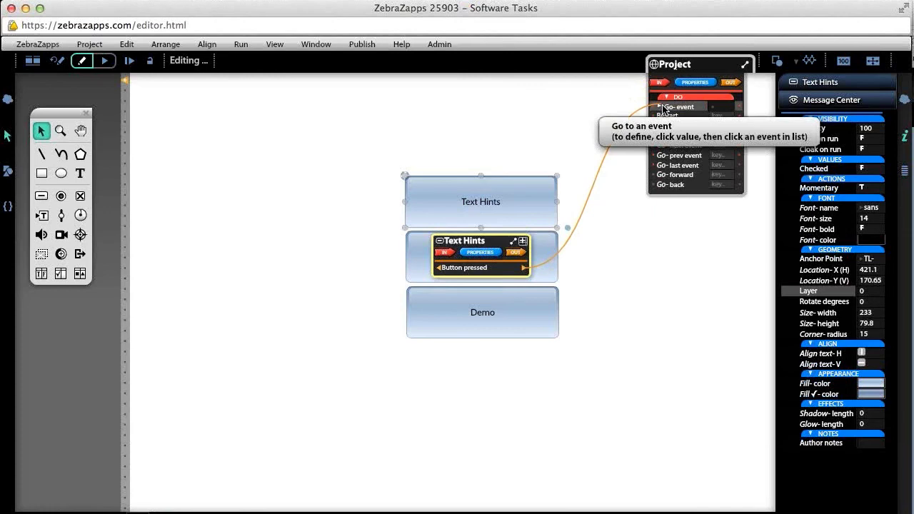
pyautogui.moveTo(664, 107); pyautogui.dragTo(665, 108)
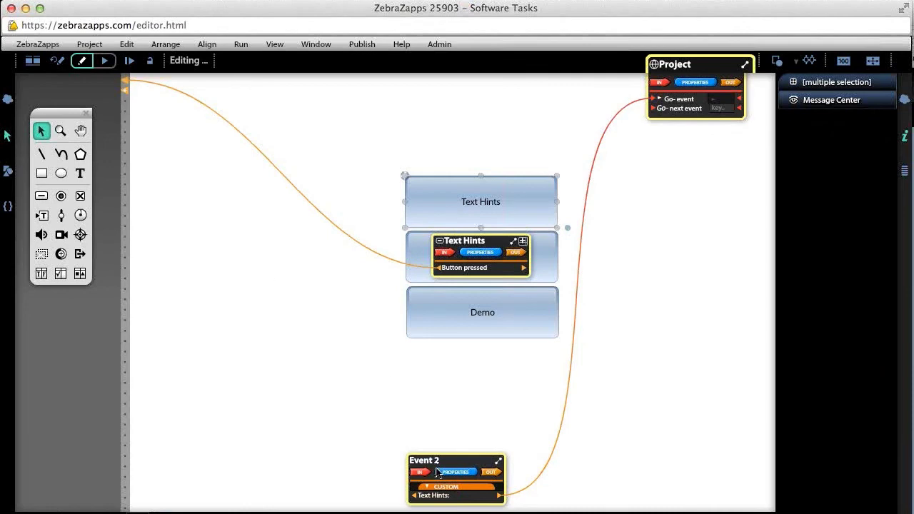
# - Set the target of the Go- event action wired from the Text Hints button to the Text Hints event
pyautogui.click(692, 98)
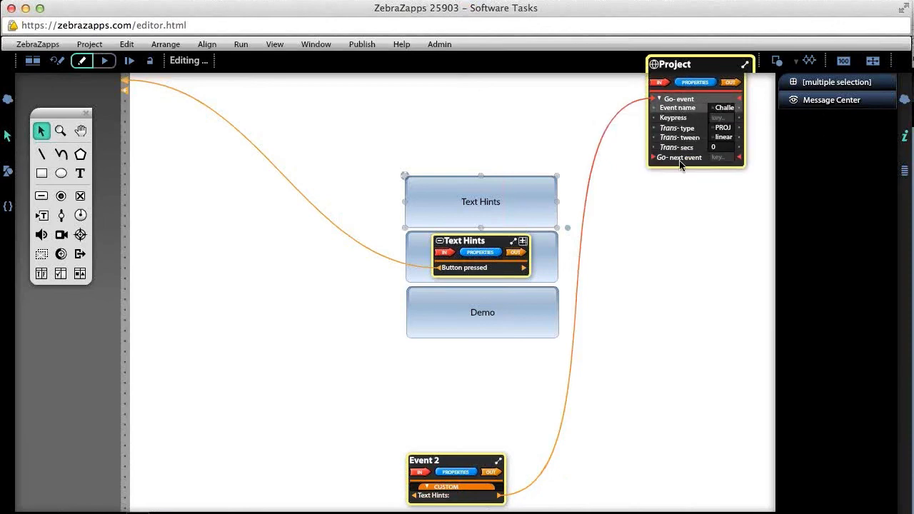
pyautogui.click(679, 102)
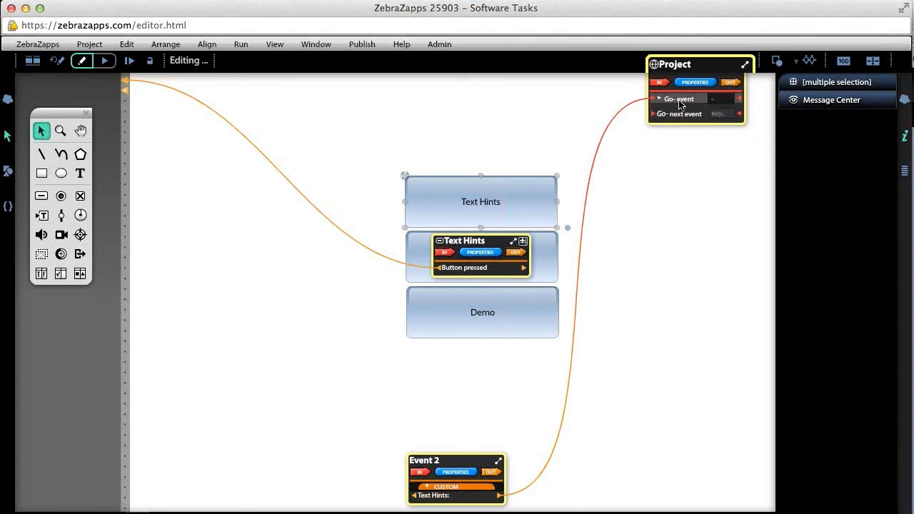
pyautogui.click(719, 102)
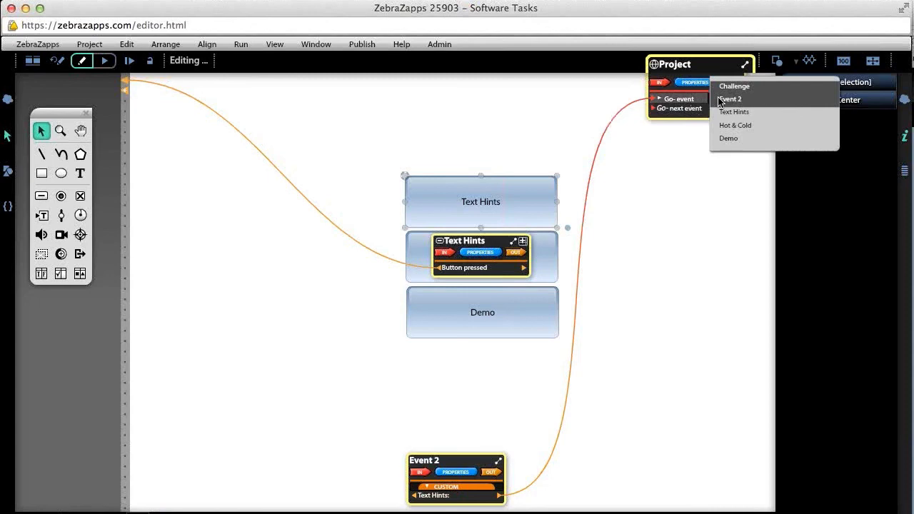
pyautogui.click(811, 117)
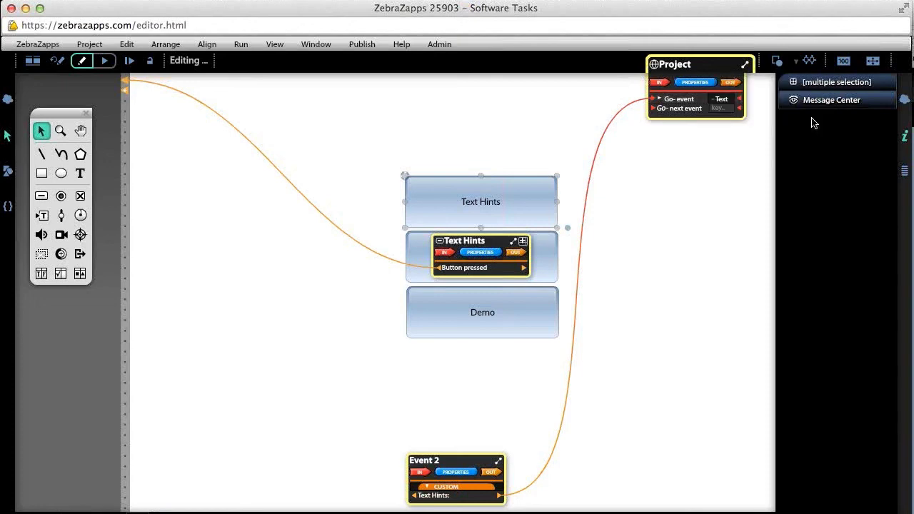
pyautogui.click(649, 286)
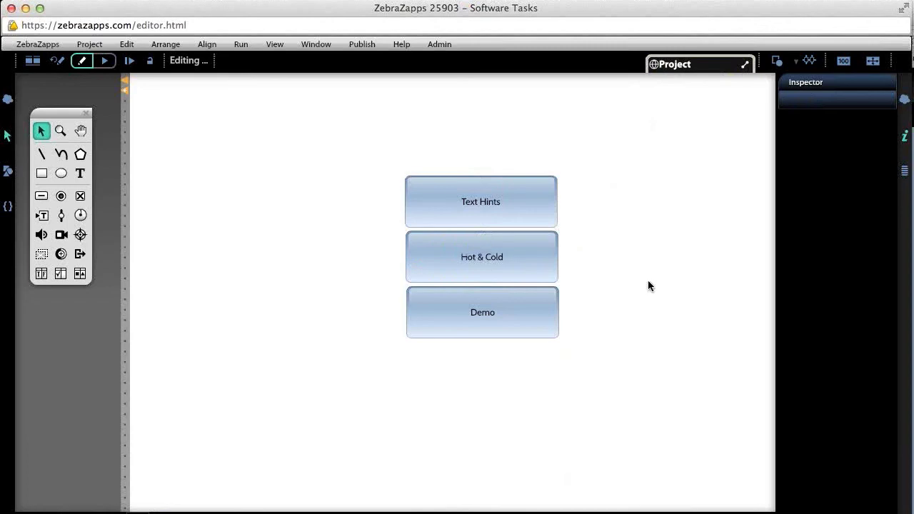
# - Wire the Hot & Cold button's Button pressed output to a new project Go- event action and target the Hot & Cold event
pyautogui.click(448, 263)
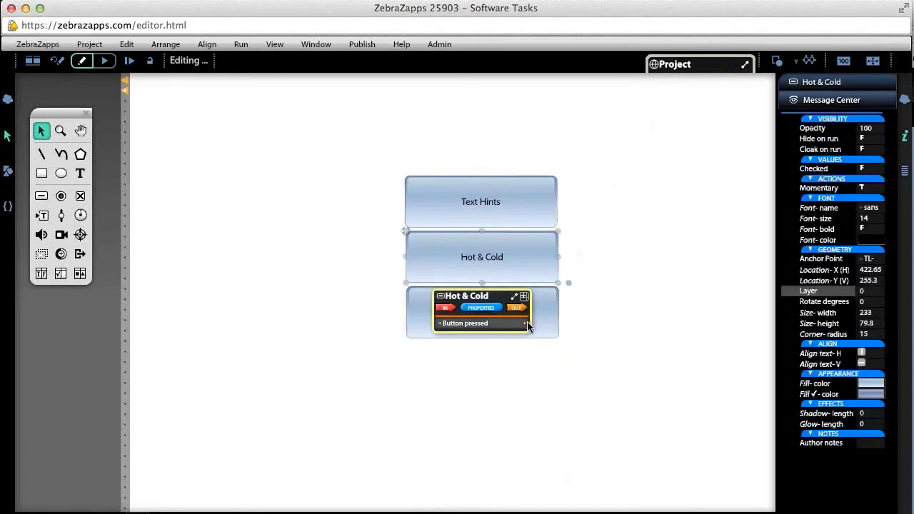
pyautogui.moveTo(526, 322); pyautogui.dragTo(664, 84)
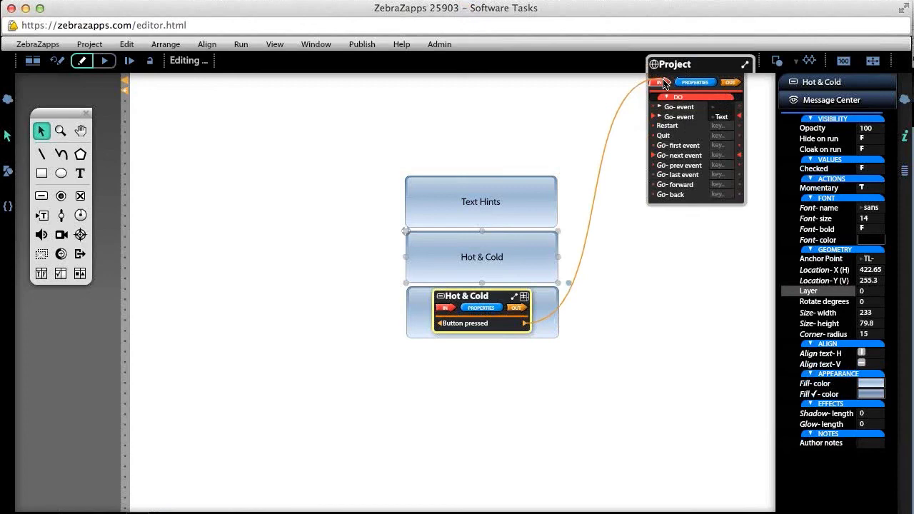
pyautogui.moveTo(664, 83); pyautogui.dragTo(663, 112)
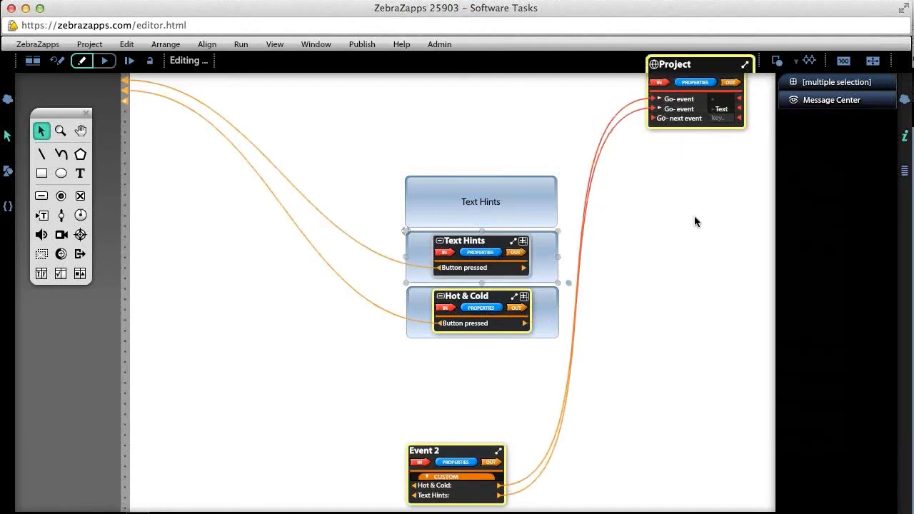
pyautogui.click(724, 99)
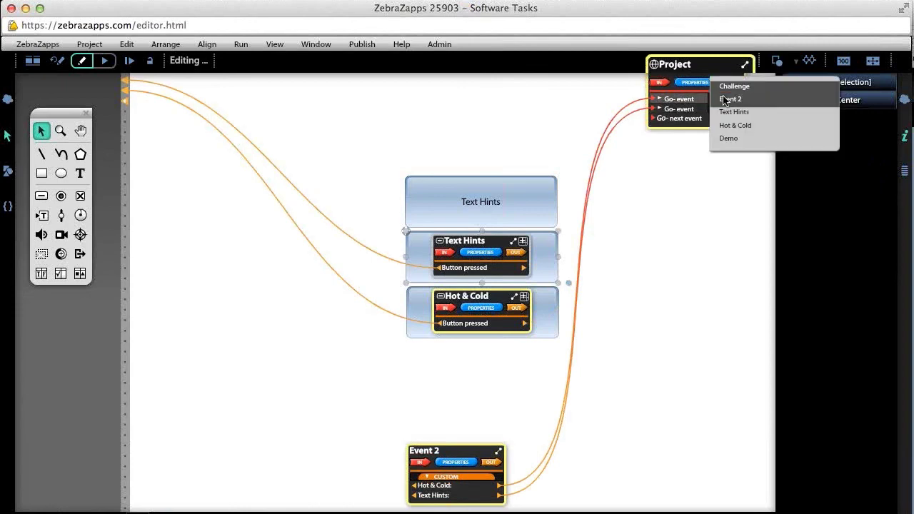
pyautogui.click(813, 130)
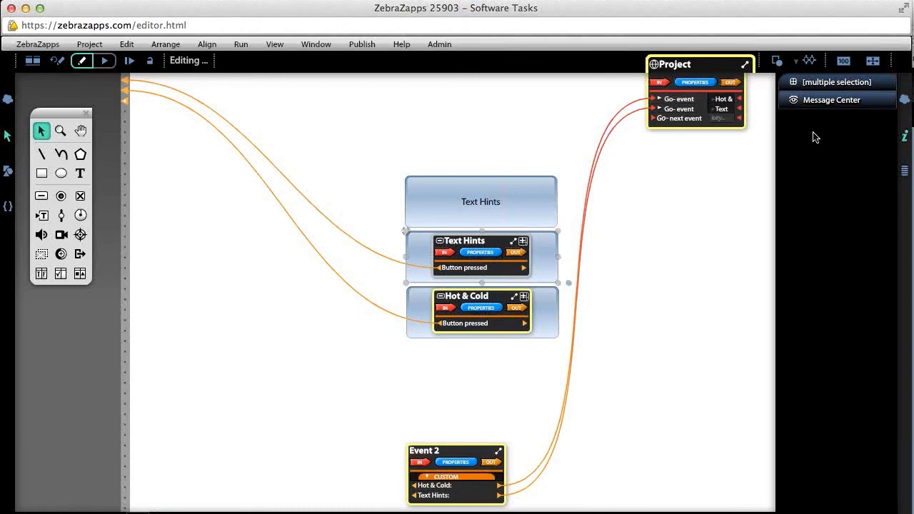
pyautogui.click(652, 277)
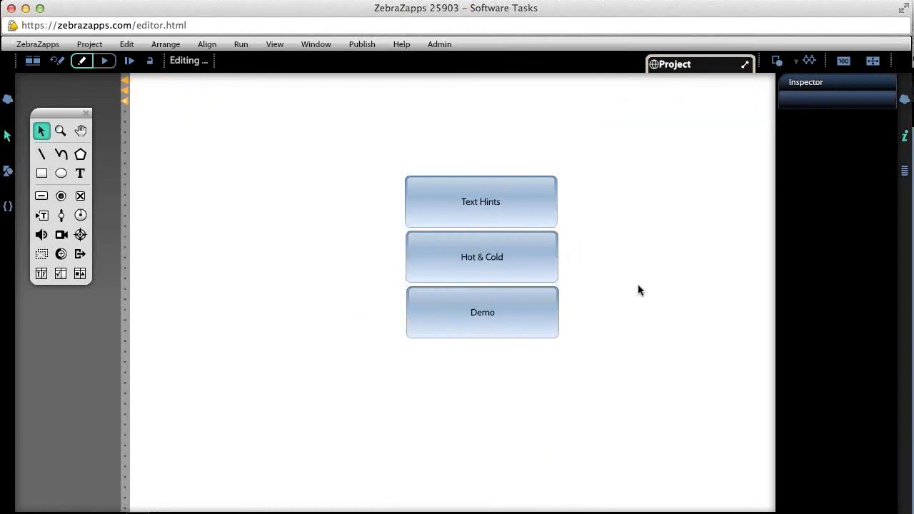
# - Wire the Demo button's Button pressed output to another project Go- event action and target the Demo event
pyautogui.click(546, 331)
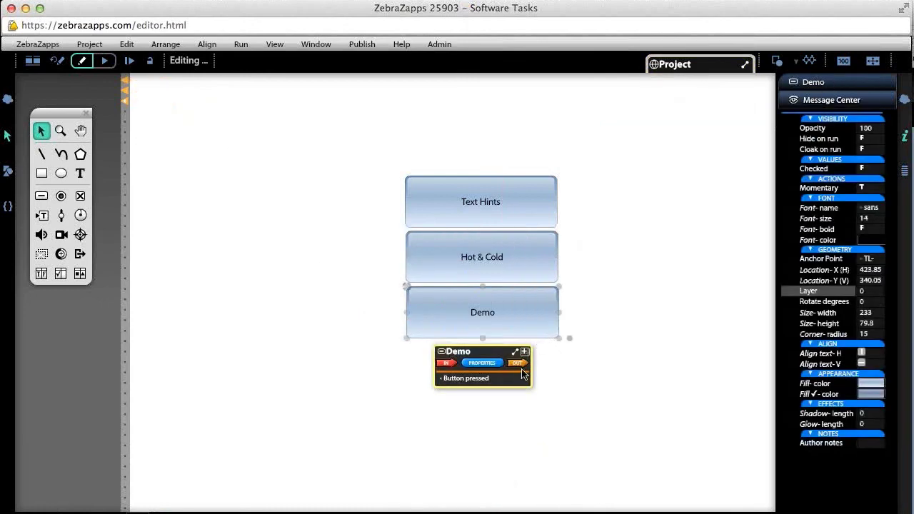
pyautogui.moveTo(526, 378); pyautogui.dragTo(662, 107)
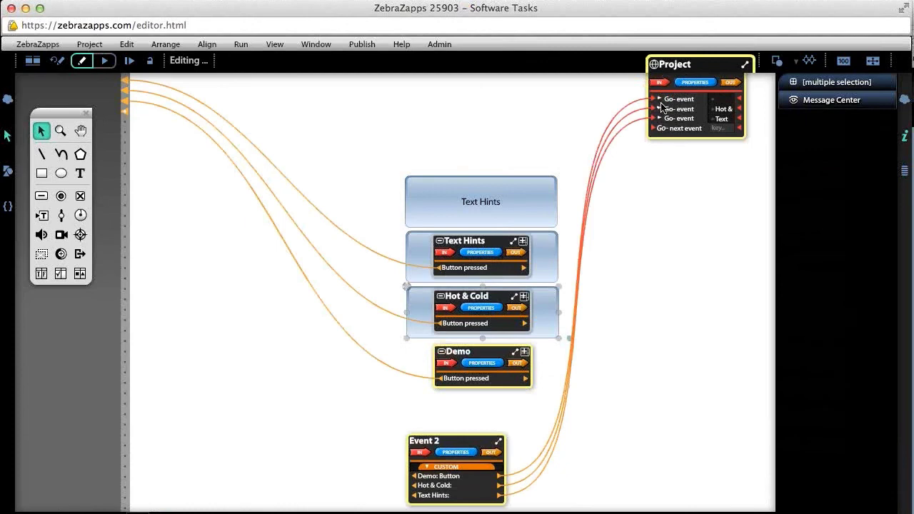
pyautogui.click(722, 100)
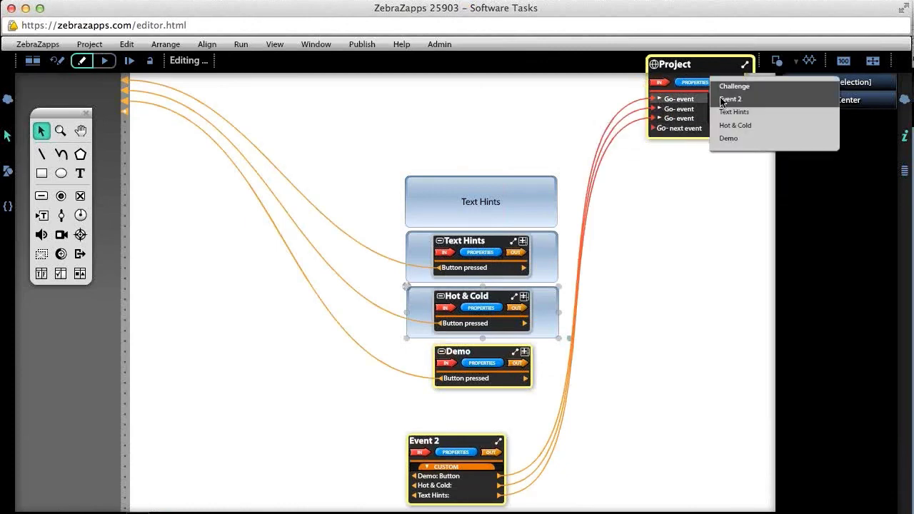
pyautogui.click(729, 139)
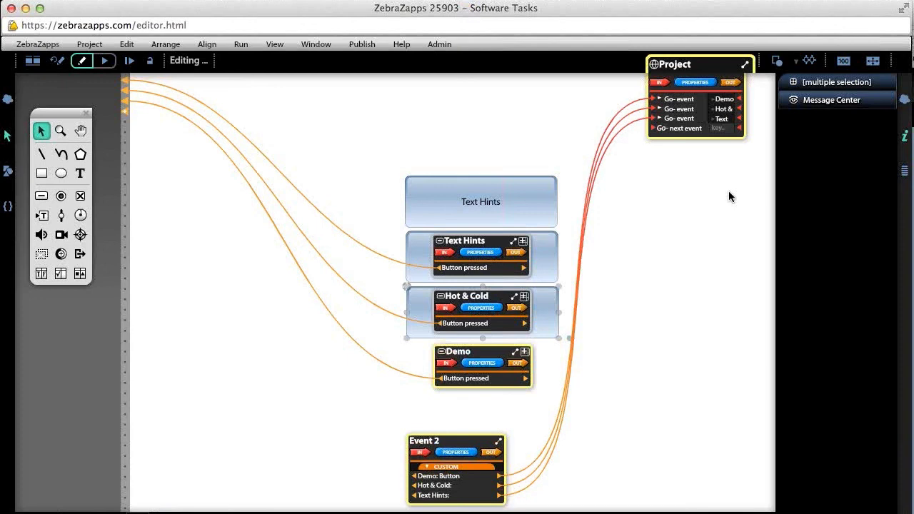
# - Return to the event flow, show Text Hints beside Hot & Cold, and open the Hot & Cold event for editing
pyautogui.click(39, 65)
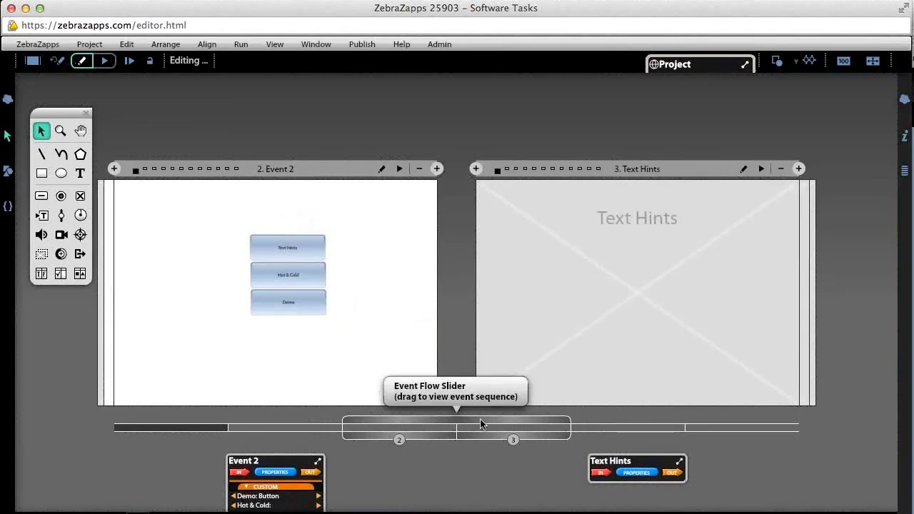
pyautogui.moveTo(484, 424); pyautogui.dragTo(606, 427)
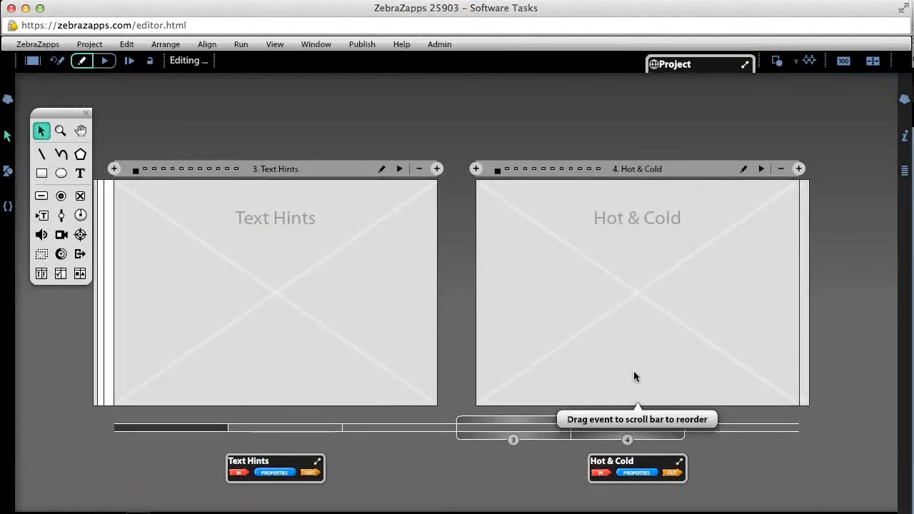
pyautogui.doubleClick(633, 283)
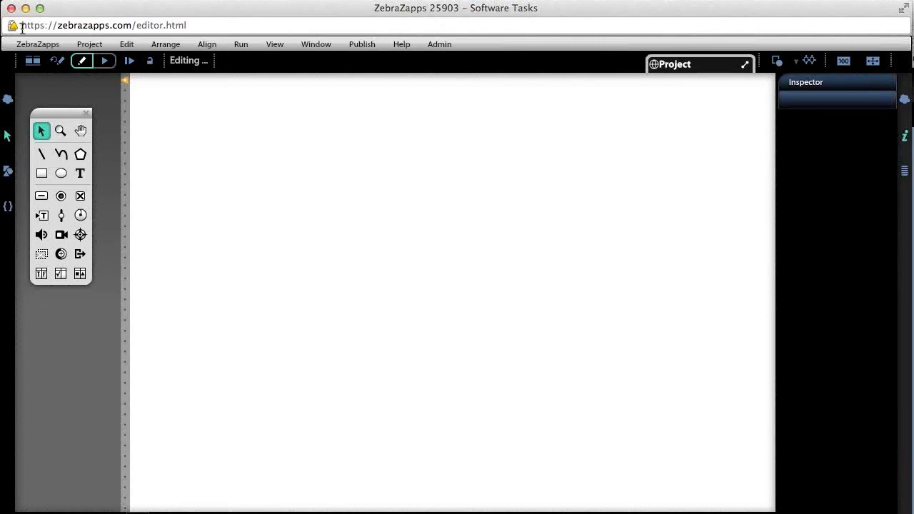
pyautogui.click(33, 61)
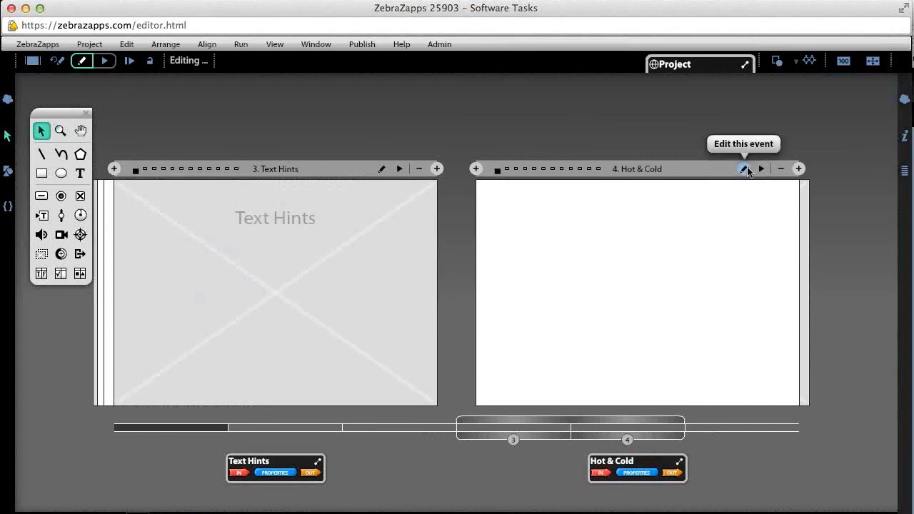
pyautogui.click(745, 169)
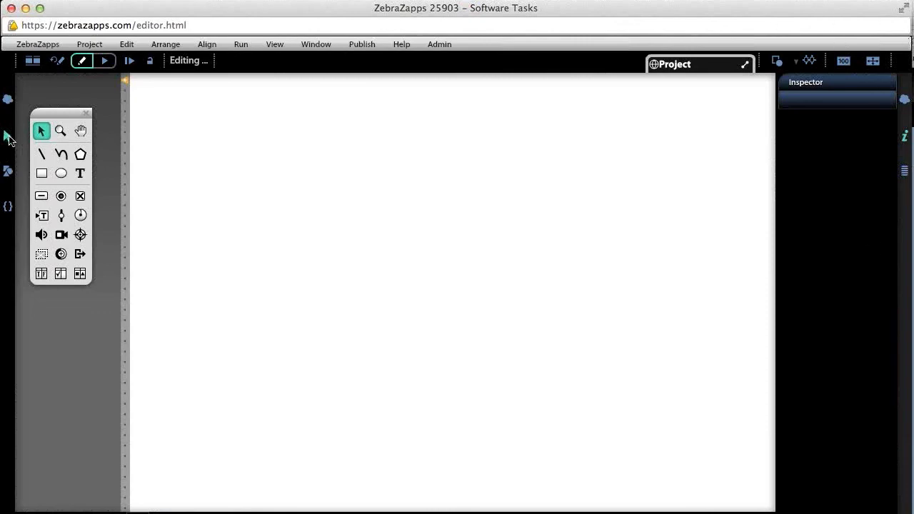
# - Add the Hot and Cold gauge from the project's resources to the event's right side, at about X 878, Y 389
pyautogui.click(9, 174)
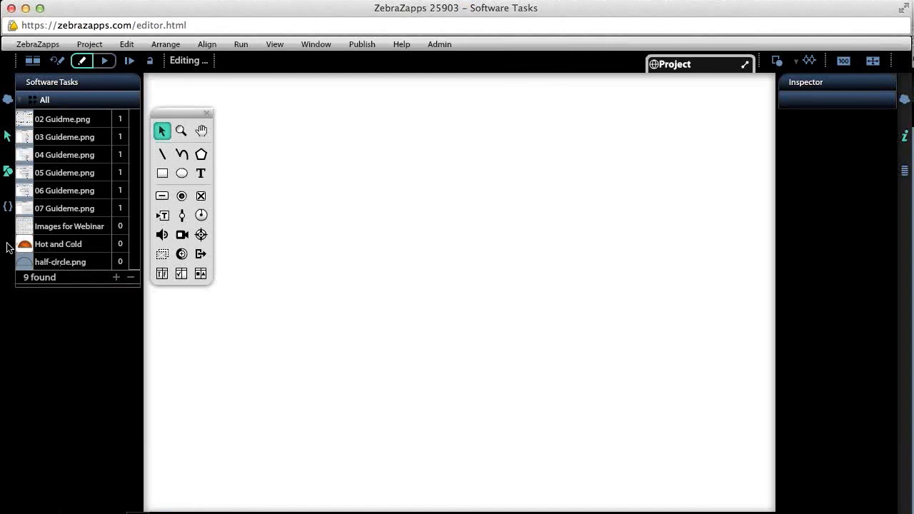
pyautogui.moveTo(26, 248); pyautogui.dragTo(674, 328)
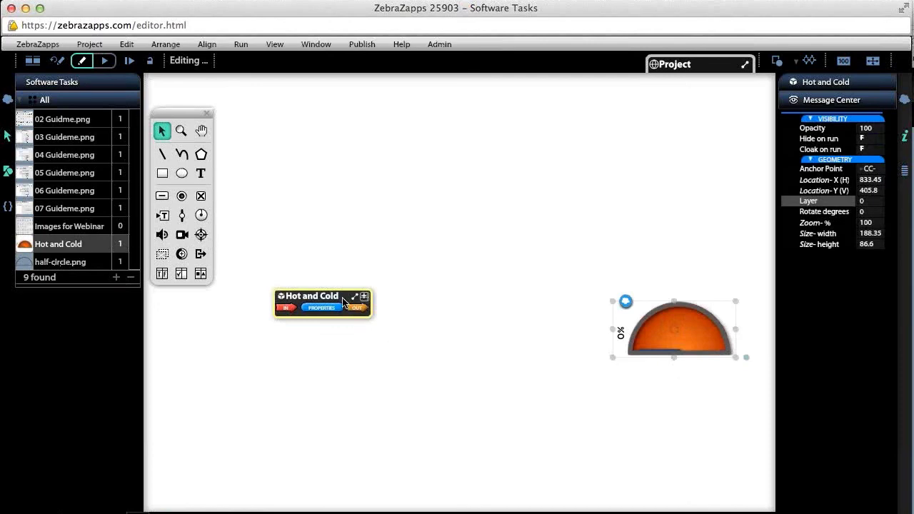
pyautogui.moveTo(333, 299); pyautogui.dragTo(688, 373)
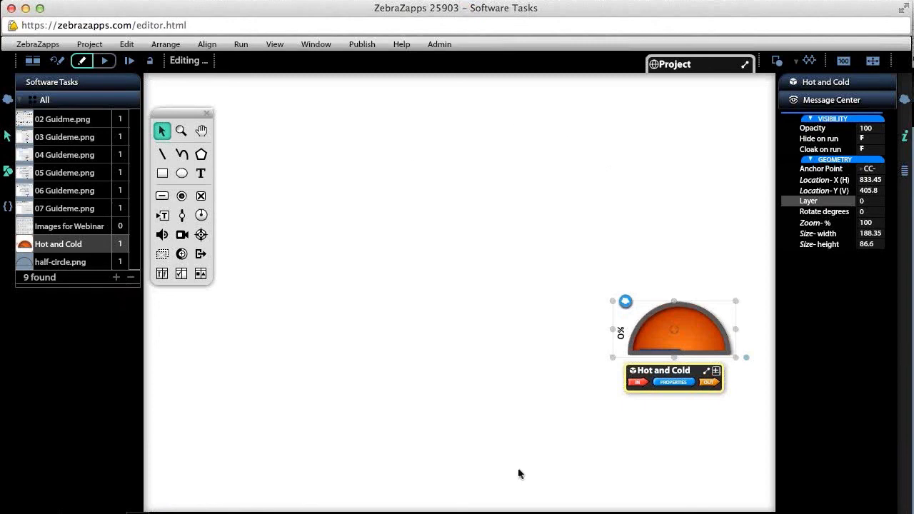
pyautogui.click(38, 511)
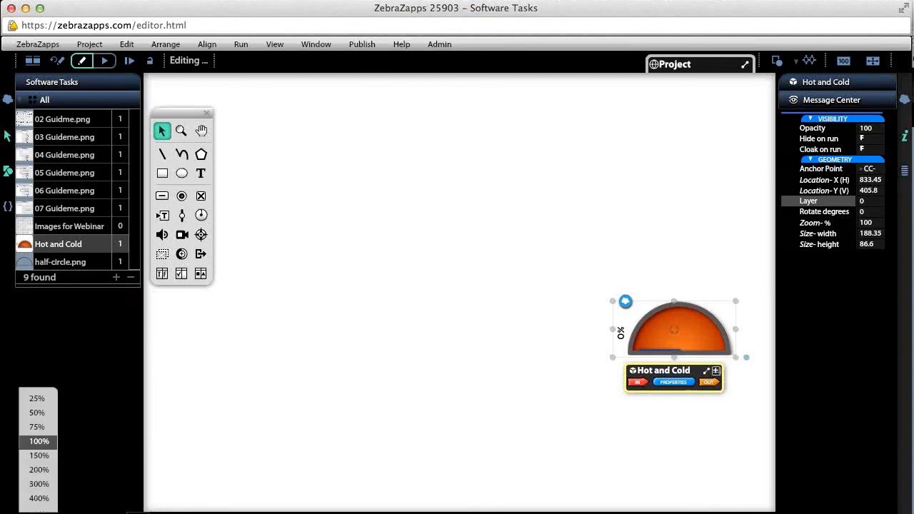
pyautogui.click(44, 432)
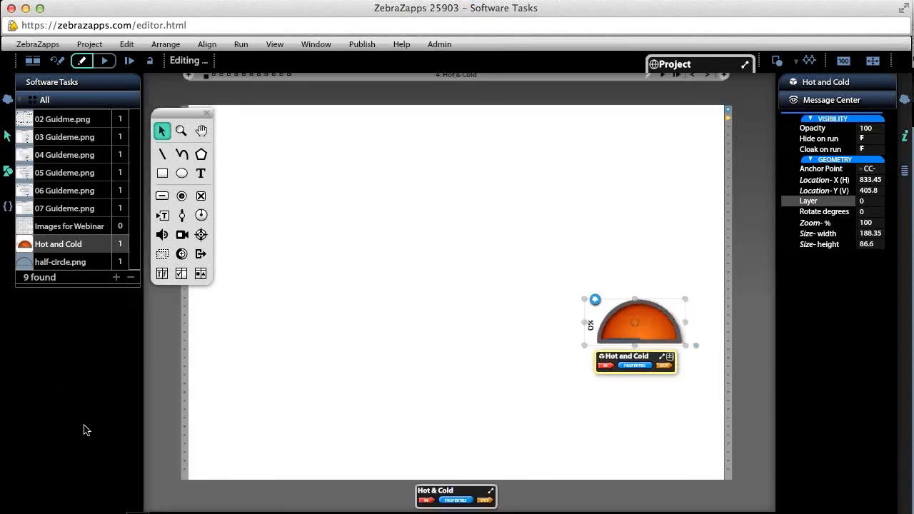
pyautogui.moveTo(648, 319); pyautogui.dragTo(665, 302)
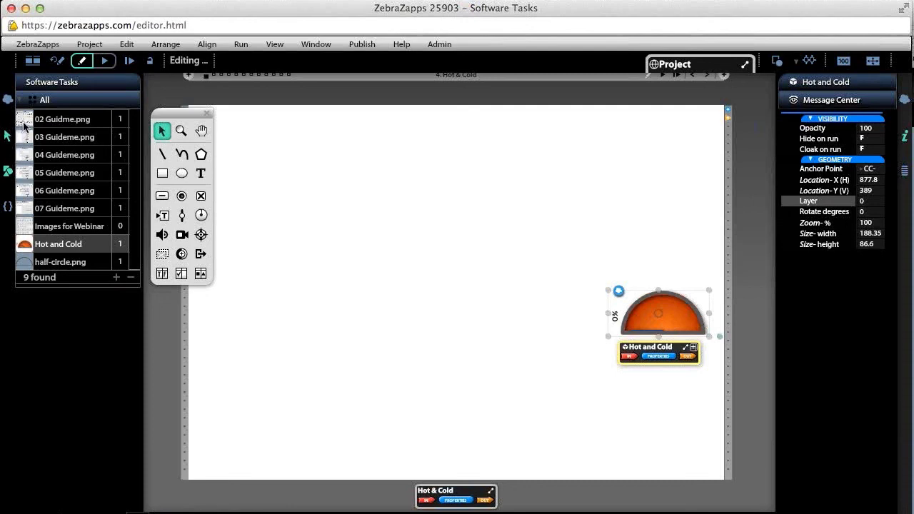
# - Place the 02 Guidme.png image at about X 424, Y 344 and move the Hot and Cold gauge to about X 900, Y 337
pyautogui.moveTo(24, 126); pyautogui.dragTo(425, 301)
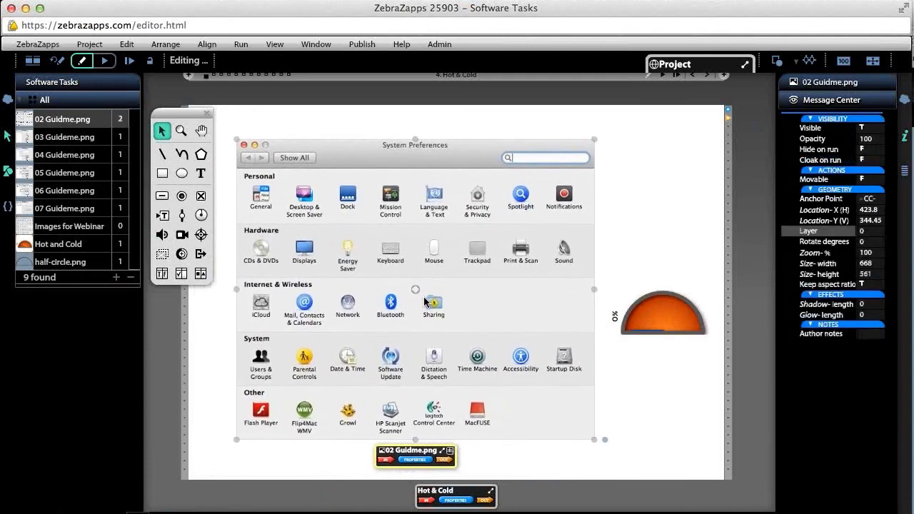
pyautogui.click(657, 274)
pyautogui.click(662, 310)
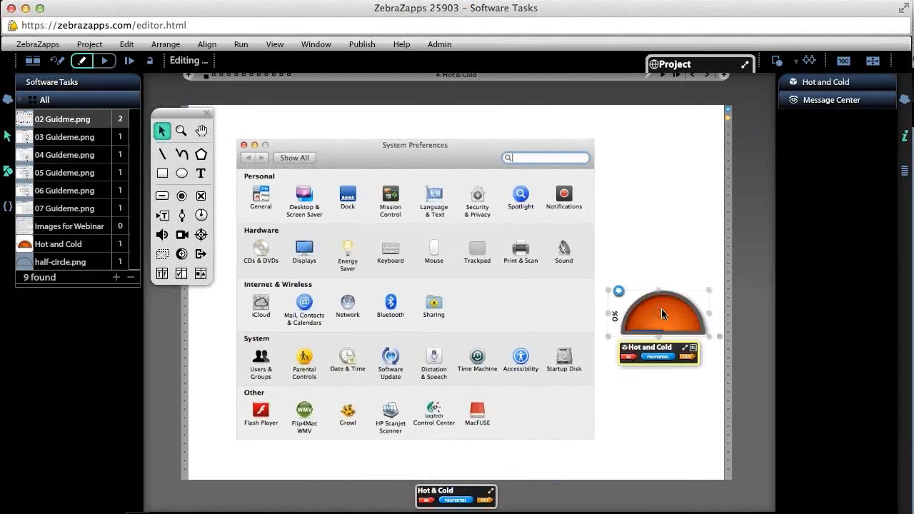
pyautogui.moveTo(662, 313); pyautogui.dragTo(670, 281)
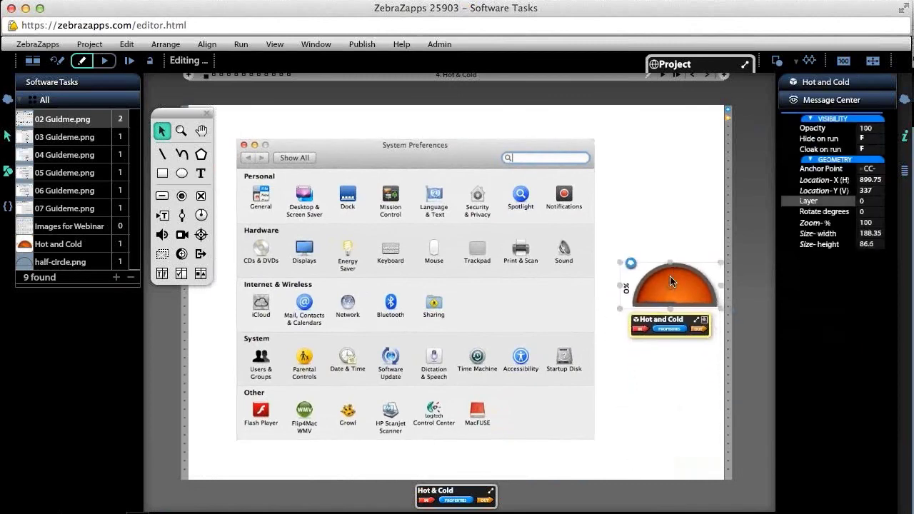
pyautogui.click(663, 215)
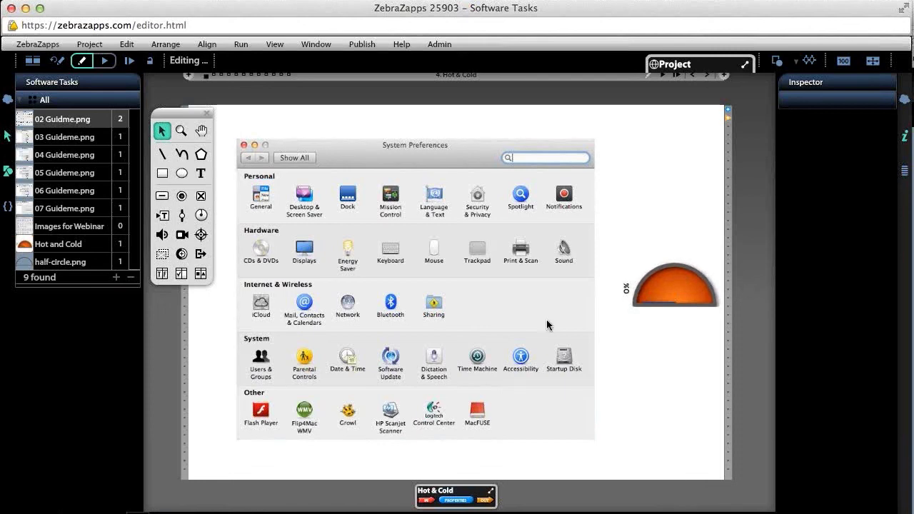
# - Wire the 02 Guidme.png image's Pointer-over output to the Hot and Cold gauge's Display % property
pyautogui.click(530, 220)
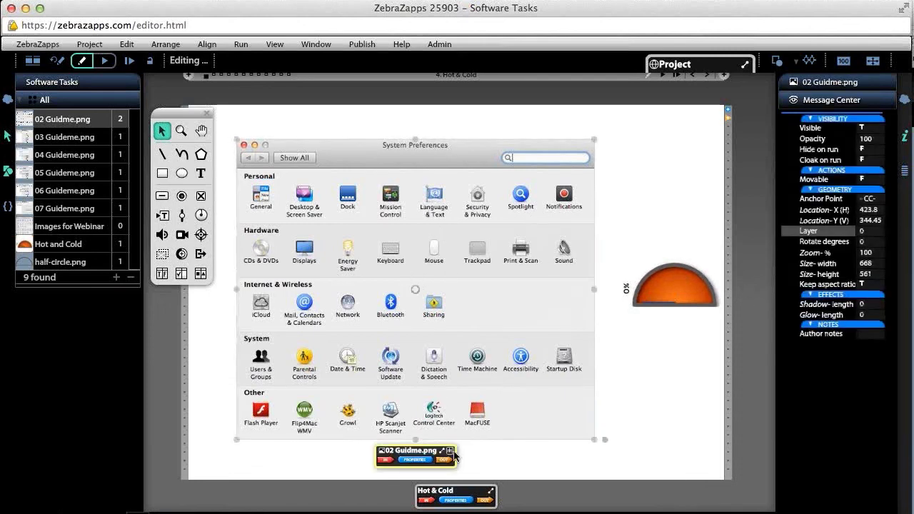
pyautogui.moveTo(438, 450); pyautogui.dragTo(518, 325)
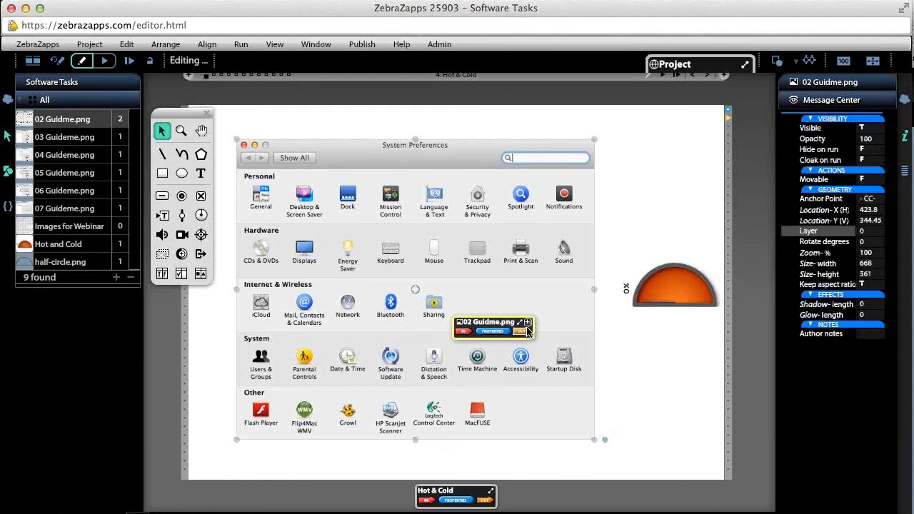
pyautogui.hotkey('ctrl', '=')
pyautogui.moveTo(535, 346)
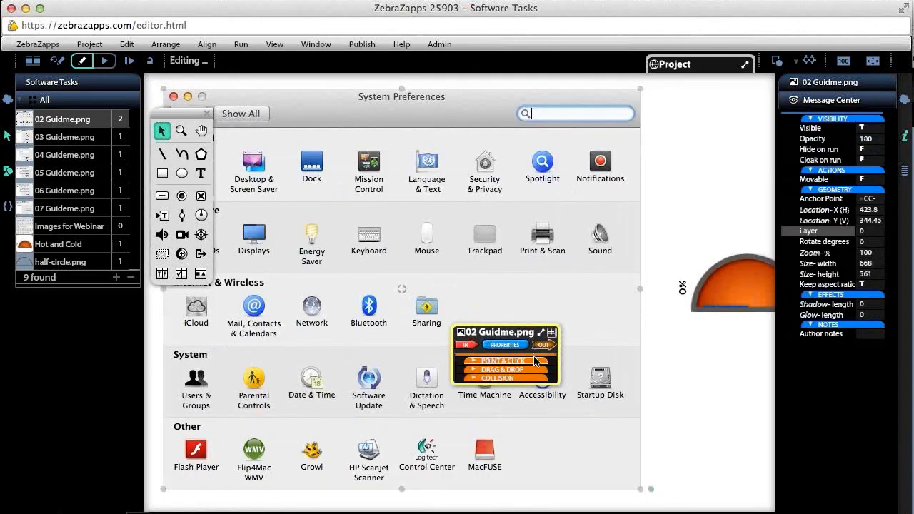
pyautogui.click(533, 361)
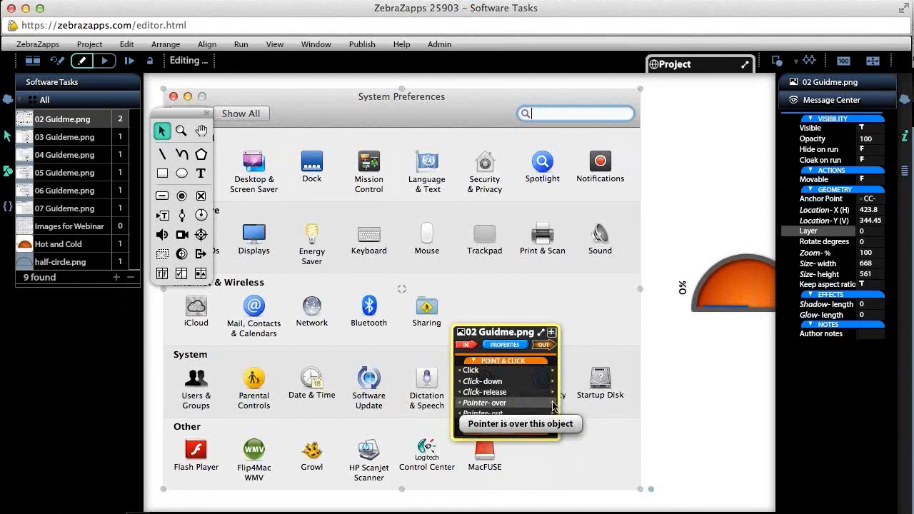
pyautogui.moveTo(554, 405); pyautogui.dragTo(726, 295)
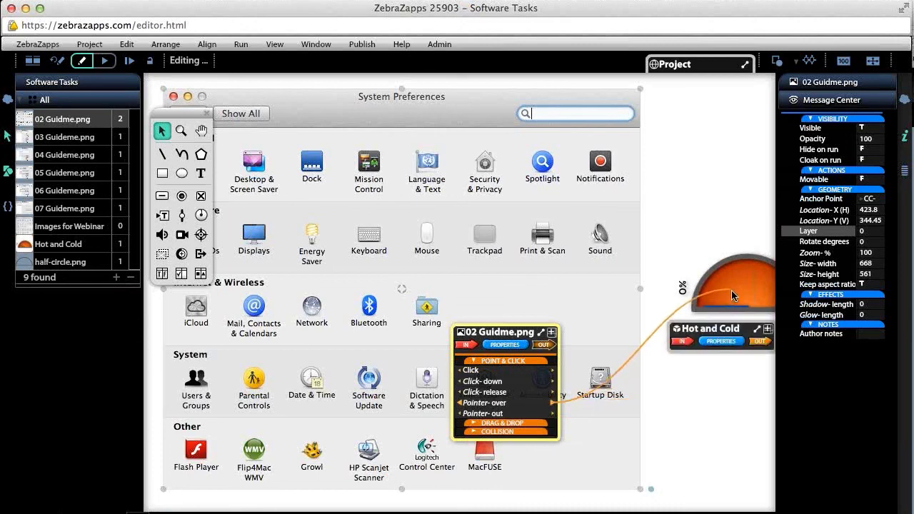
pyautogui.click(718, 341)
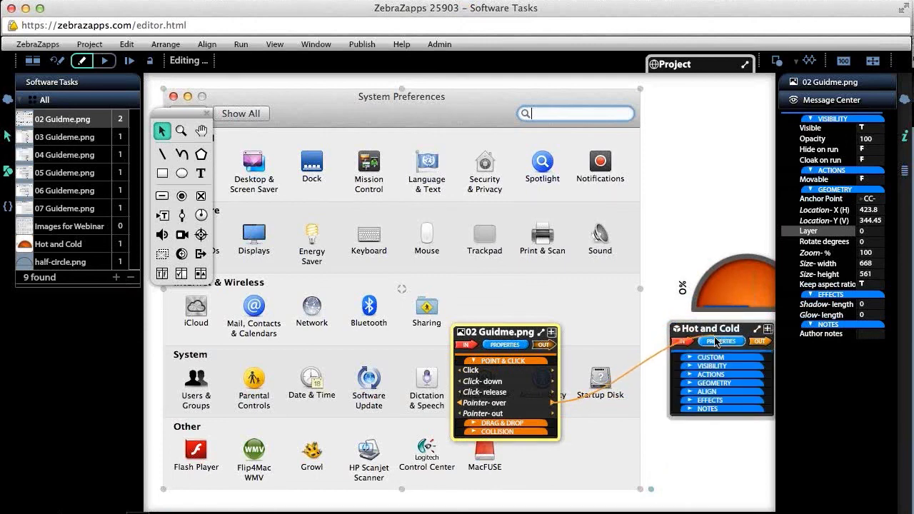
pyautogui.moveTo(718, 340); pyautogui.dragTo(711, 360)
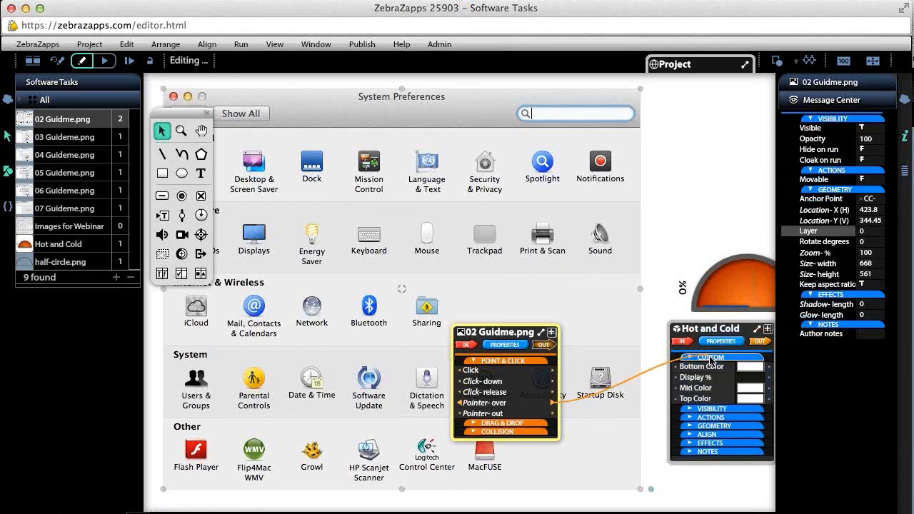
pyautogui.moveTo(711, 360); pyautogui.dragTo(706, 379)
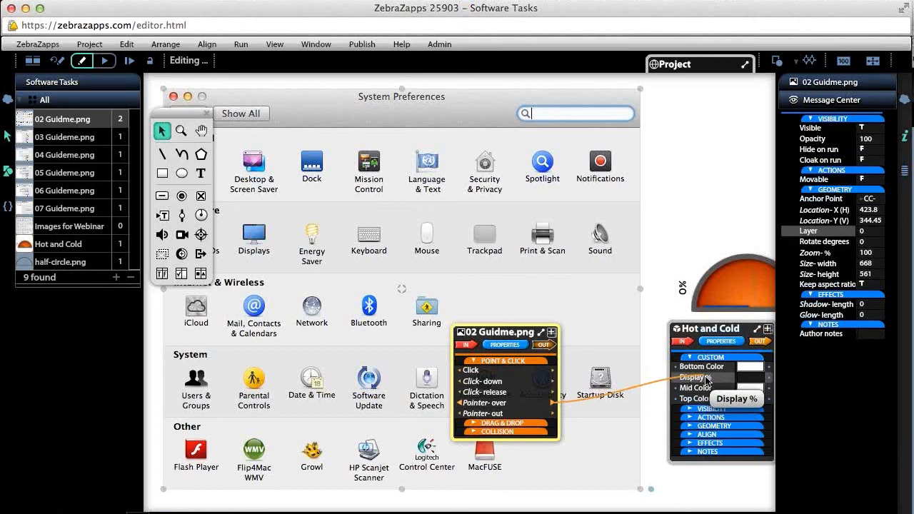
pyautogui.moveTo(706, 378); pyautogui.dragTo(705, 378)
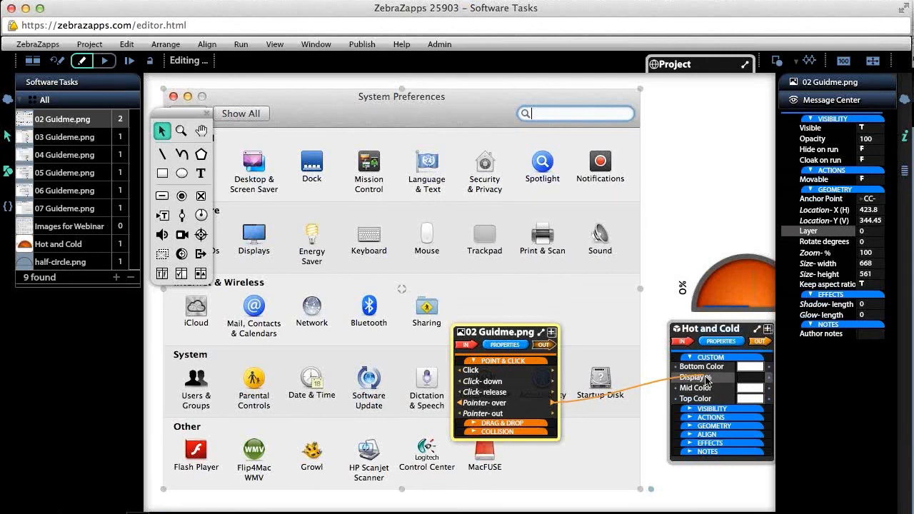
pyautogui.moveTo(706, 381); pyautogui.dragTo(706, 380)
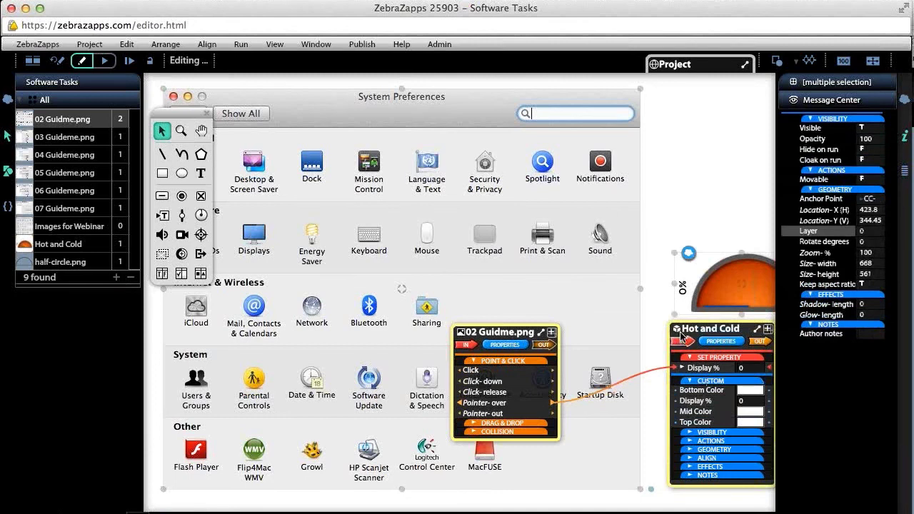
# - Set the gauge's Display % value triggered by Pointer-over to 25
pyautogui.click(697, 381)
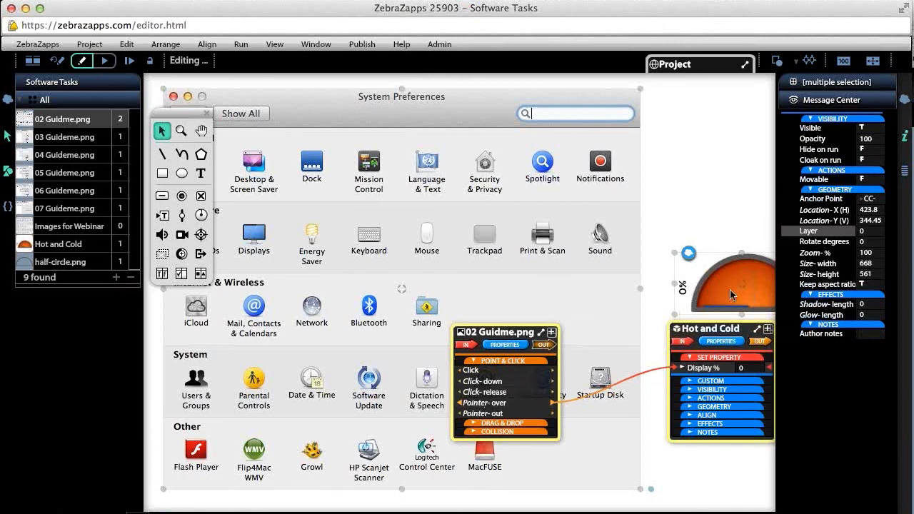
pyautogui.click(760, 368)
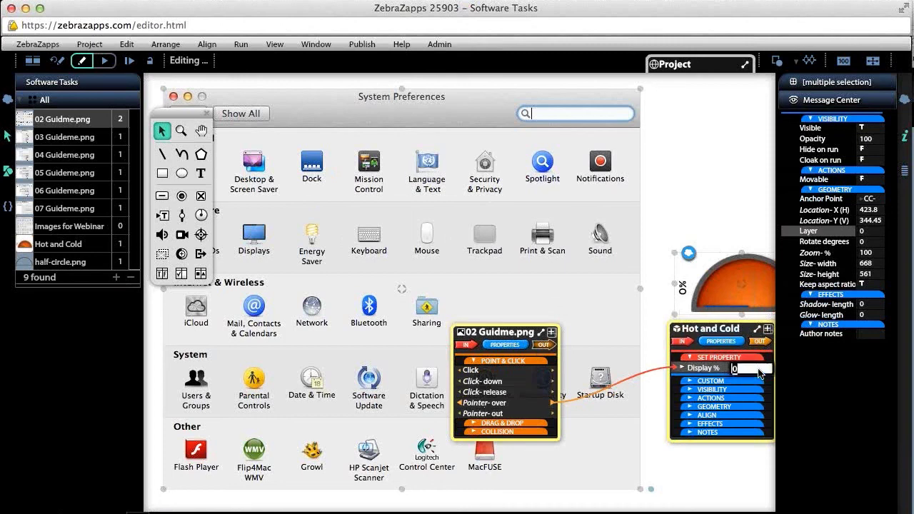
pyautogui.write('2')
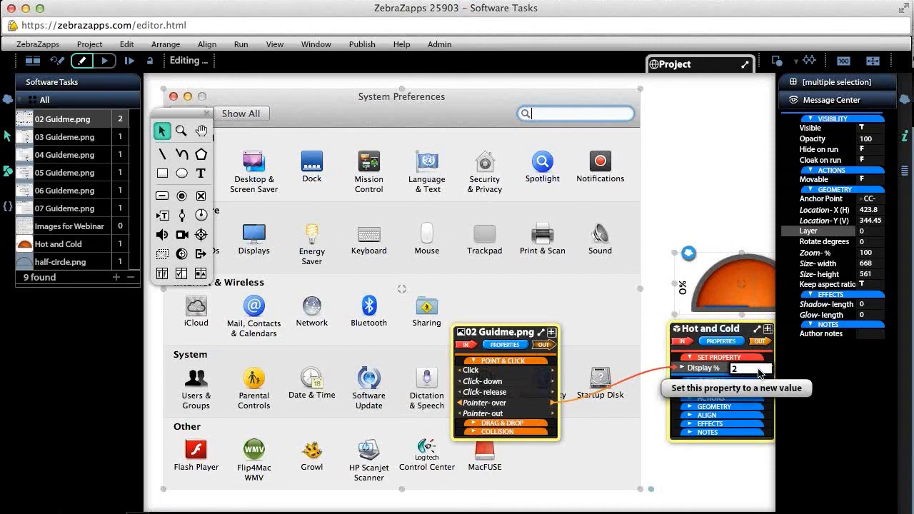
pyautogui.write('5')
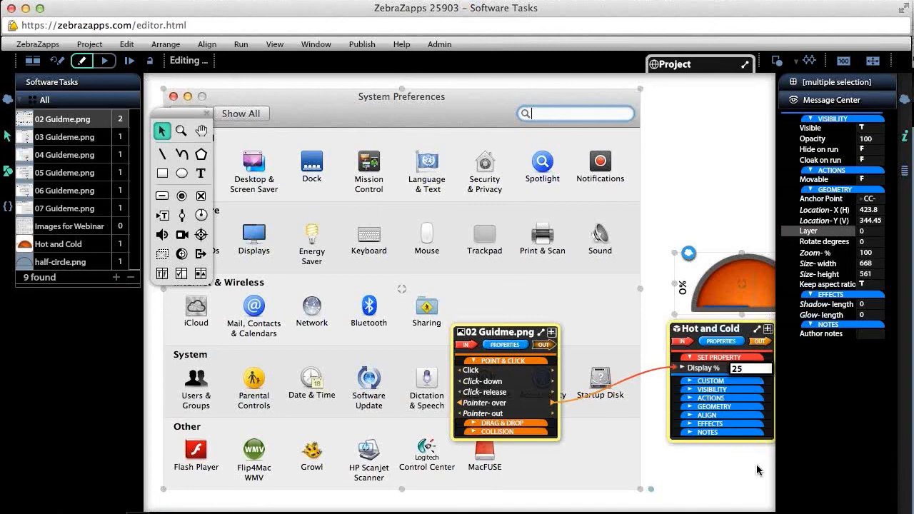
pyautogui.click(743, 357)
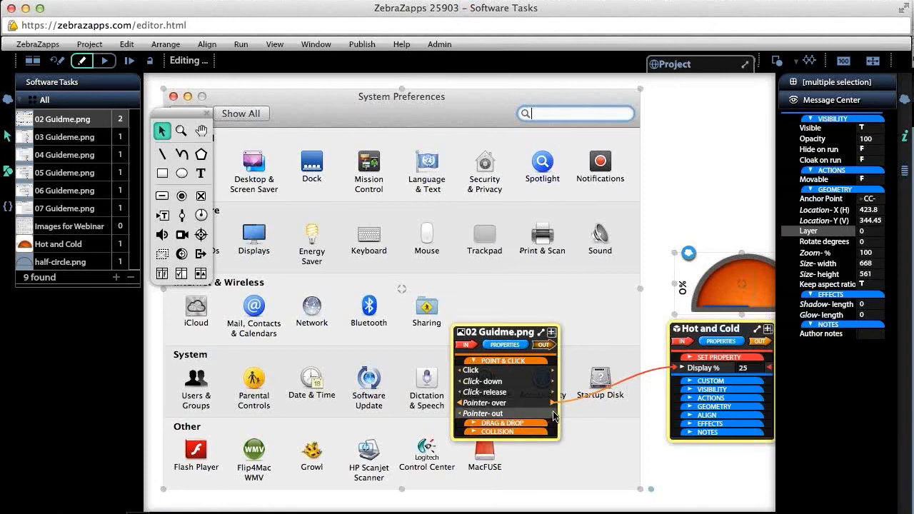
# - Wire the image's Pointer-out output to the gauge's Display % property, keeping its value at 0
pyautogui.moveTo(555, 415); pyautogui.dragTo(585, 434)
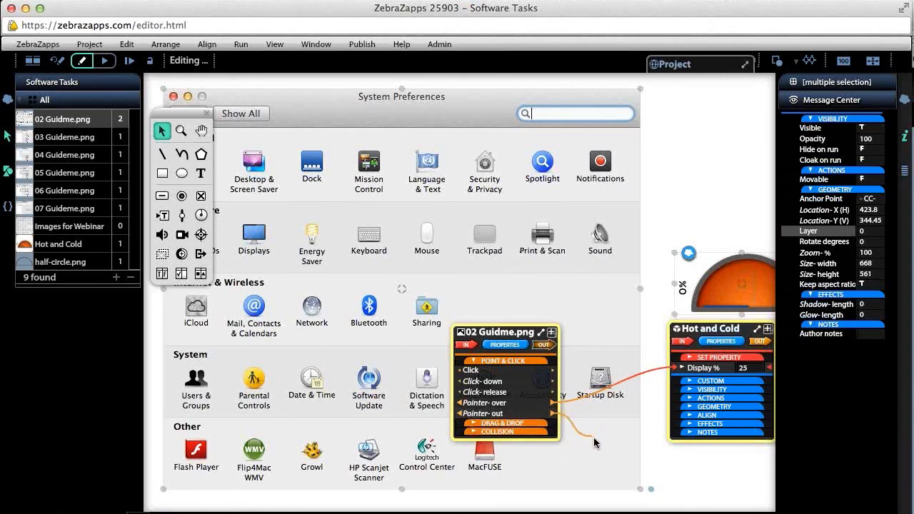
pyautogui.moveTo(594, 438); pyautogui.dragTo(702, 404)
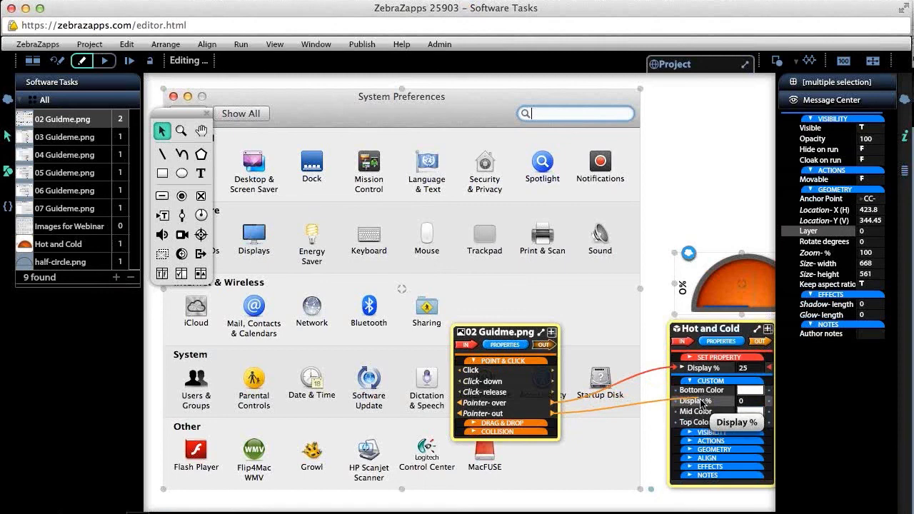
pyautogui.moveTo(702, 404); pyautogui.dragTo(702, 404)
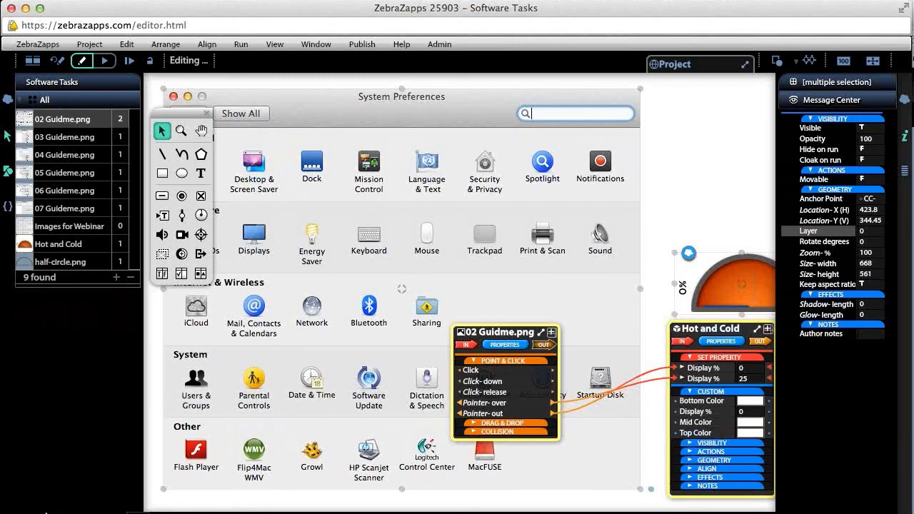
# - Run the Hot & Cold event to test the gauge's response to the pointer, and return to editing
pyautogui.click(46, 511)
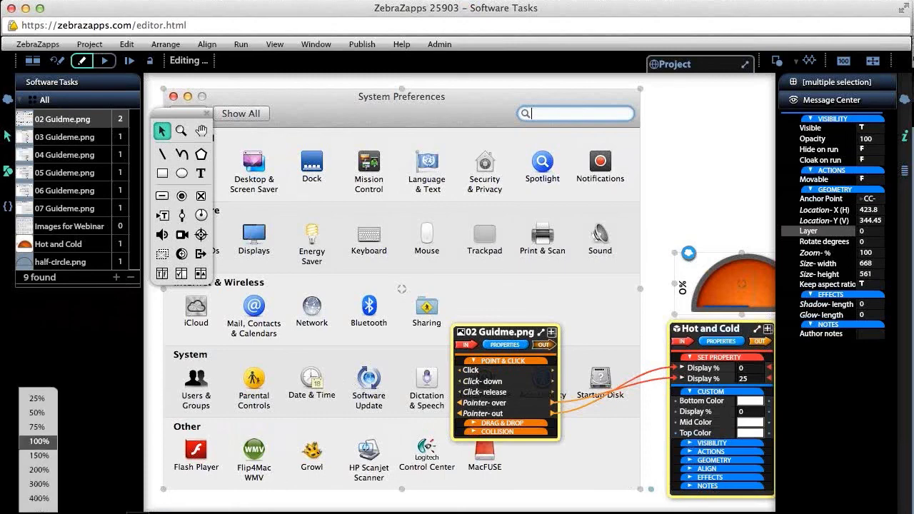
pyautogui.click(41, 429)
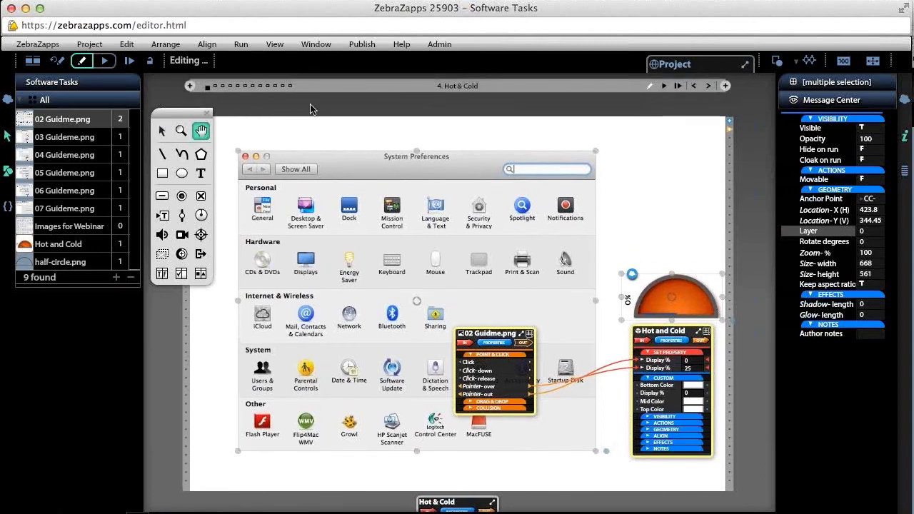
pyautogui.click(161, 131)
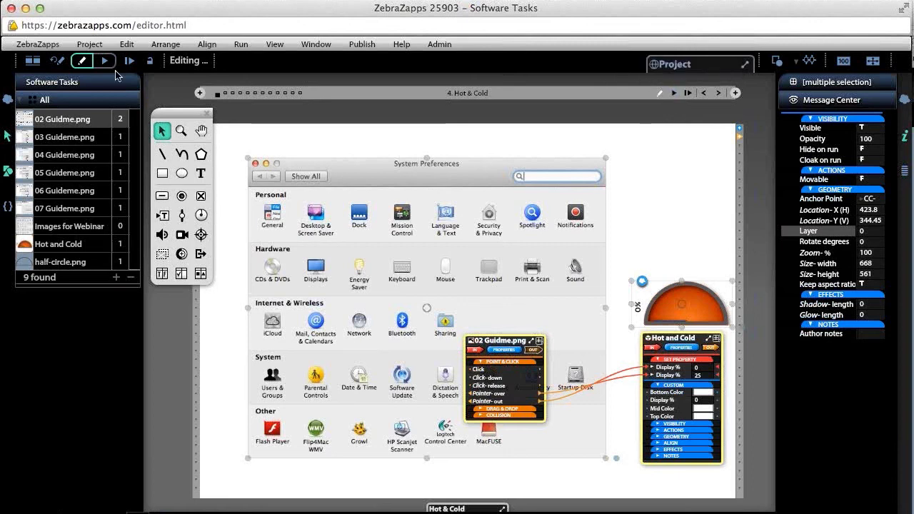
pyautogui.click(675, 93)
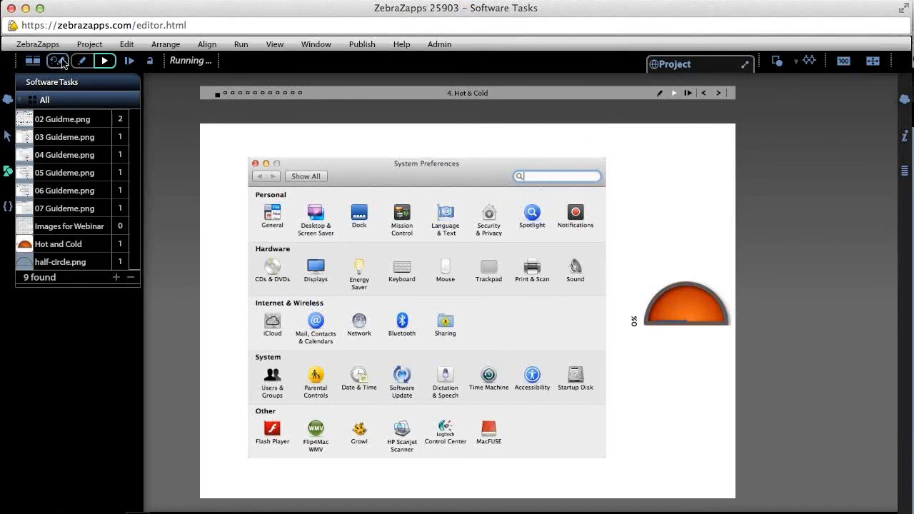
pyautogui.click(59, 61)
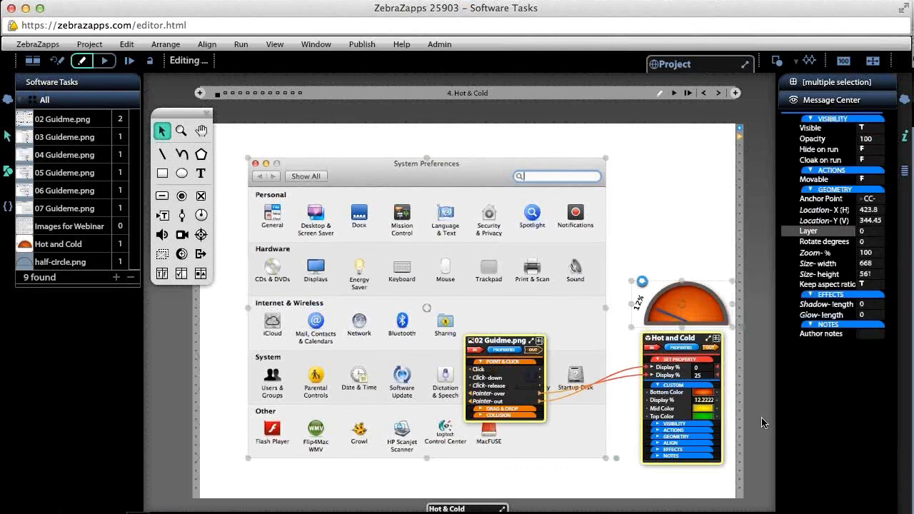
# - Set Trans-secs to 0.5 for the gauge's Display % action that sets 25
pyautogui.click(671, 376)
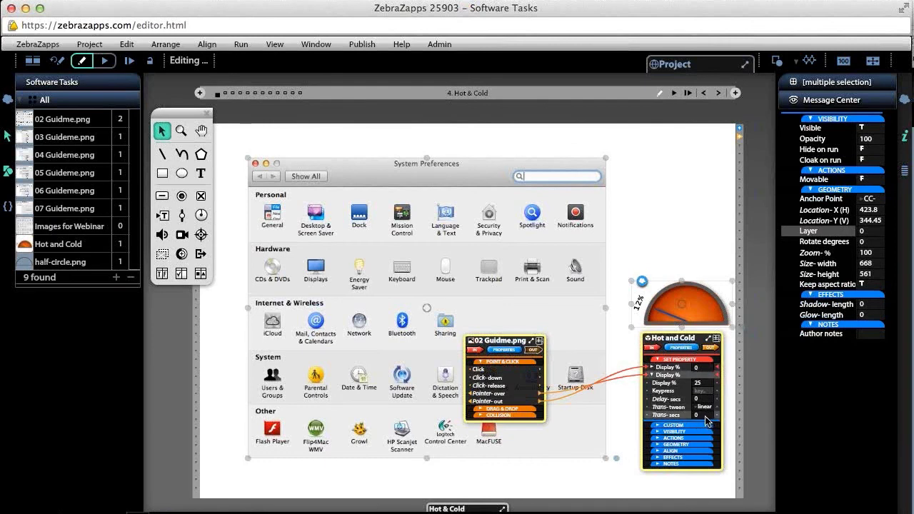
pyautogui.click(704, 416)
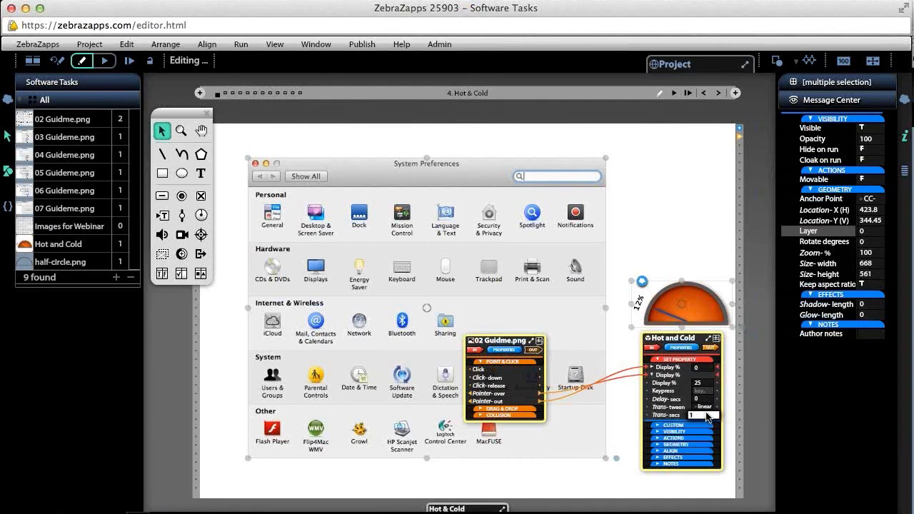
pyautogui.write('1')
pyautogui.press('BackSpace')
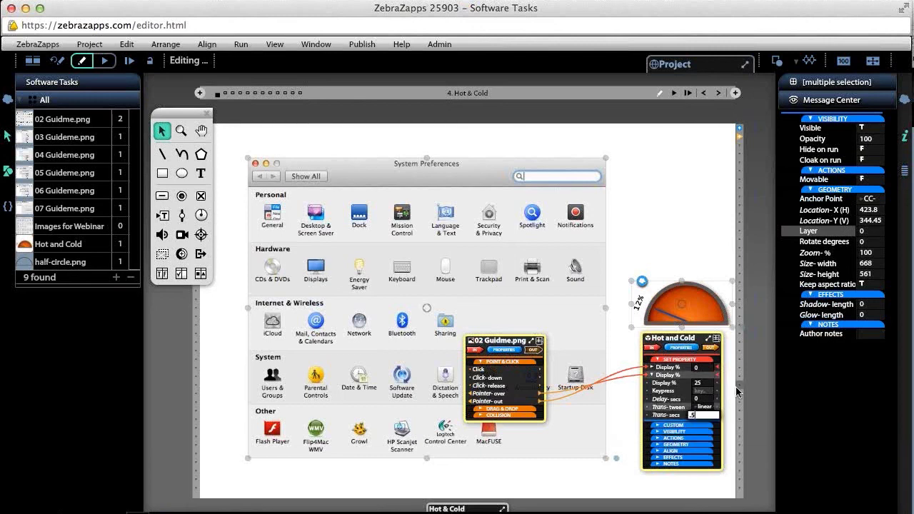
pyautogui.click(744, 394)
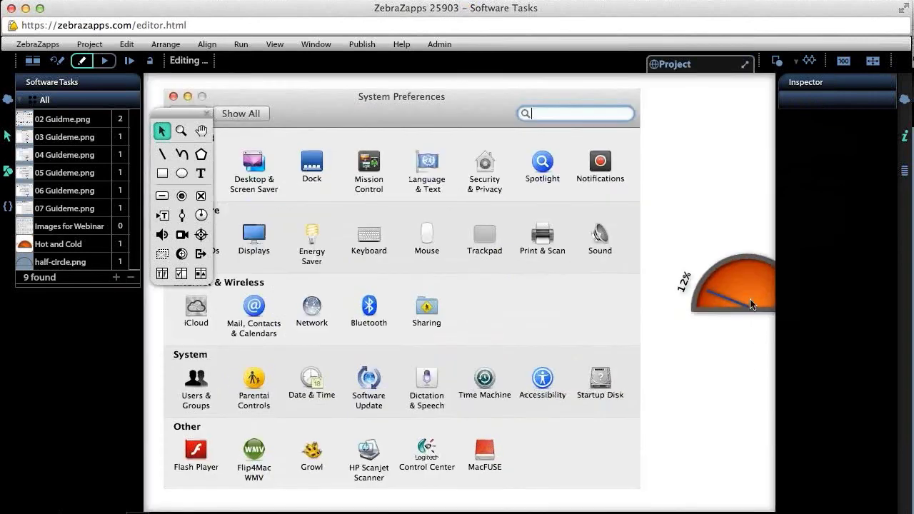
# - Examine the transition settings of both Display % actions on the Hot and Cold gauge
pyautogui.click(715, 304)
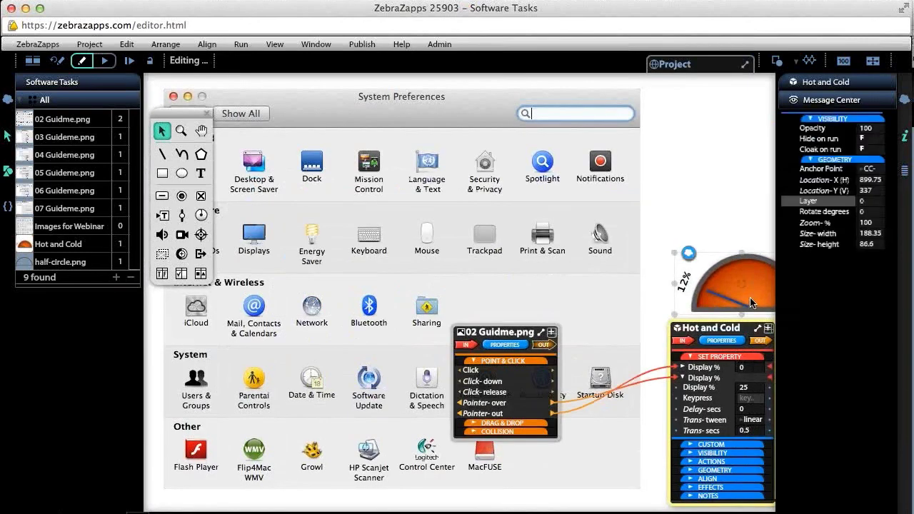
pyautogui.click(684, 341)
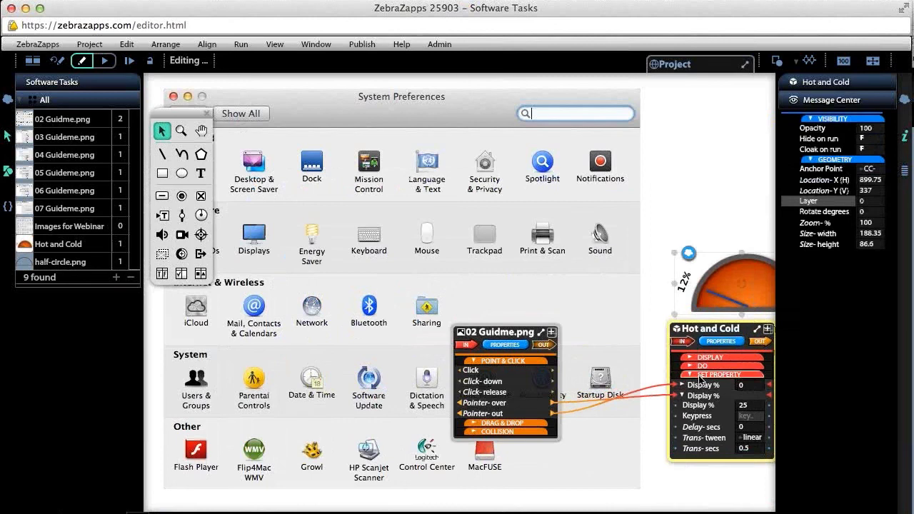
pyautogui.click(703, 396)
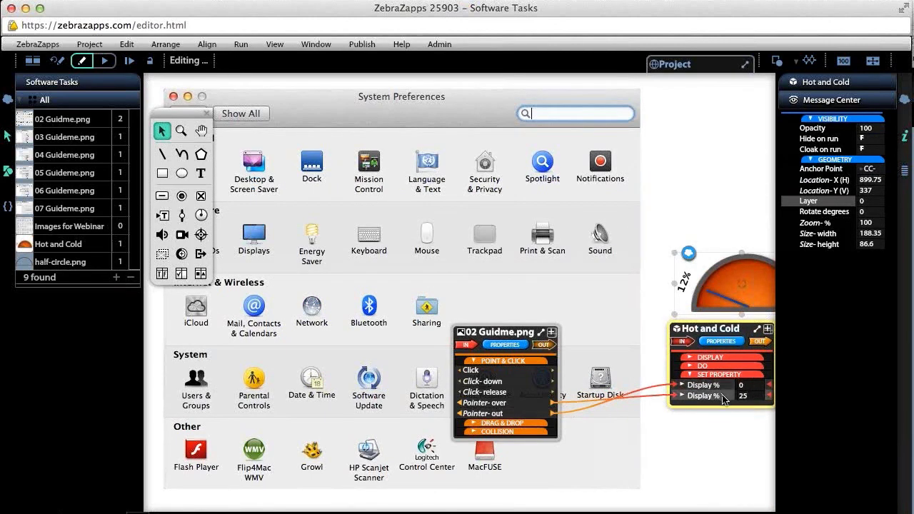
pyautogui.click(705, 386)
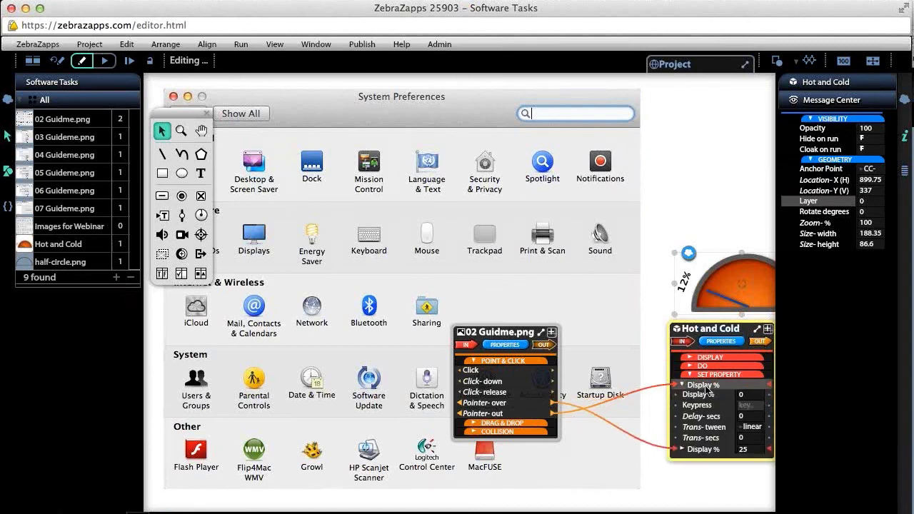
pyautogui.click(746, 438)
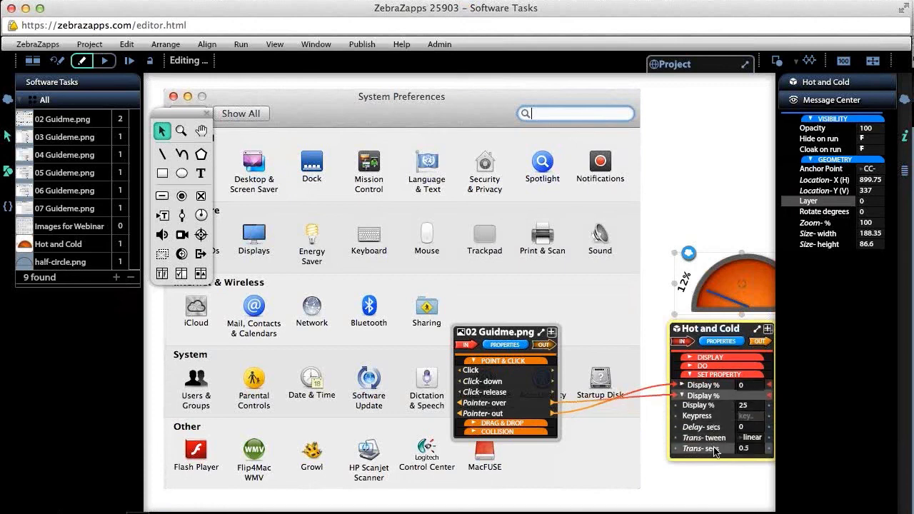
pyautogui.click(683, 449)
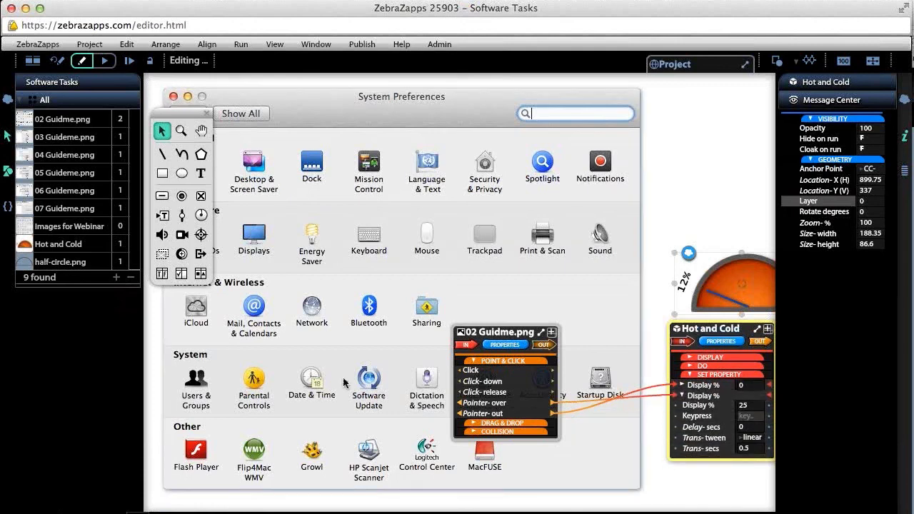
pyautogui.click(39, 508)
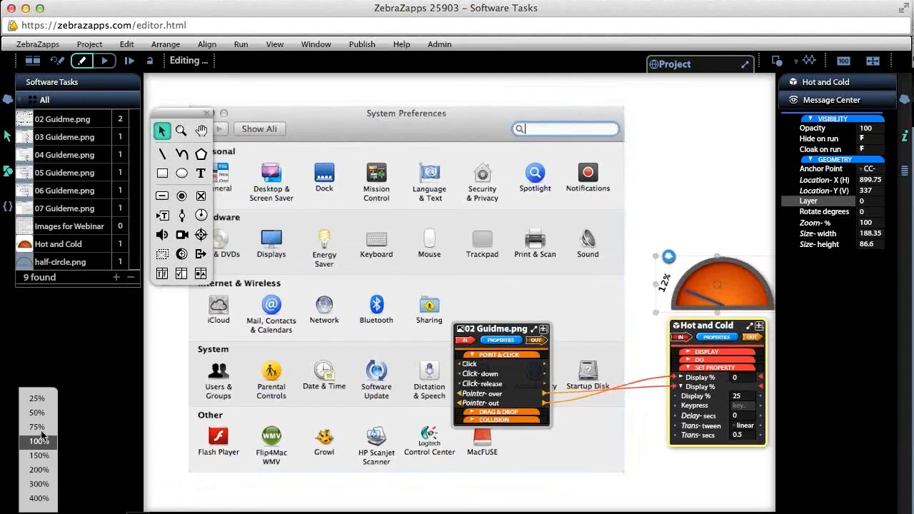
pyautogui.click(42, 427)
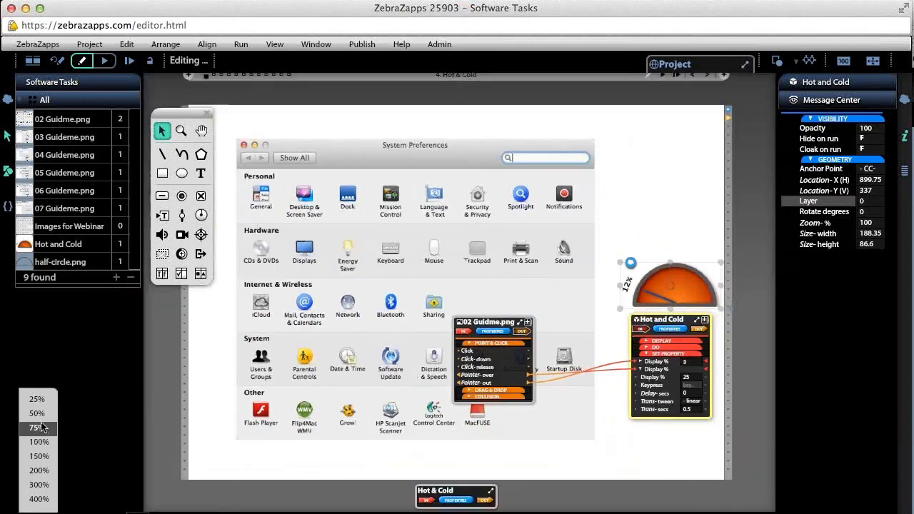
# - Reset the Hot and Cold gauge's own Display % property to 0, and test the Hot & Cold event before returning to editing
pyautogui.click(201, 131)
pyautogui.moveTo(626, 133); pyautogui.dragTo(632, 145)
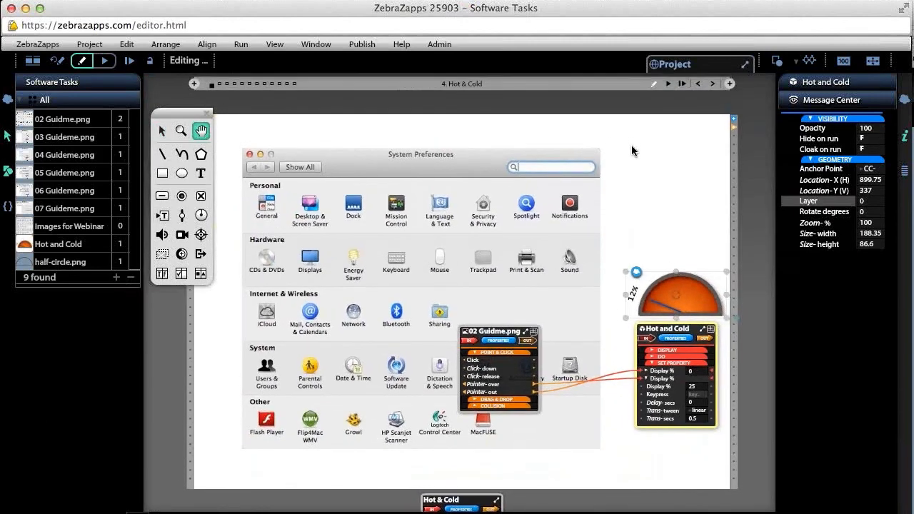
pyautogui.click(162, 131)
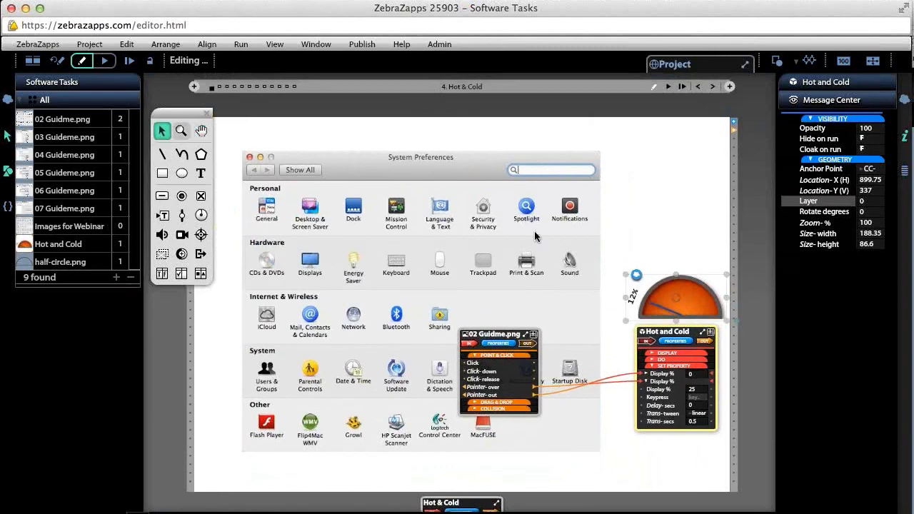
pyautogui.click(690, 343)
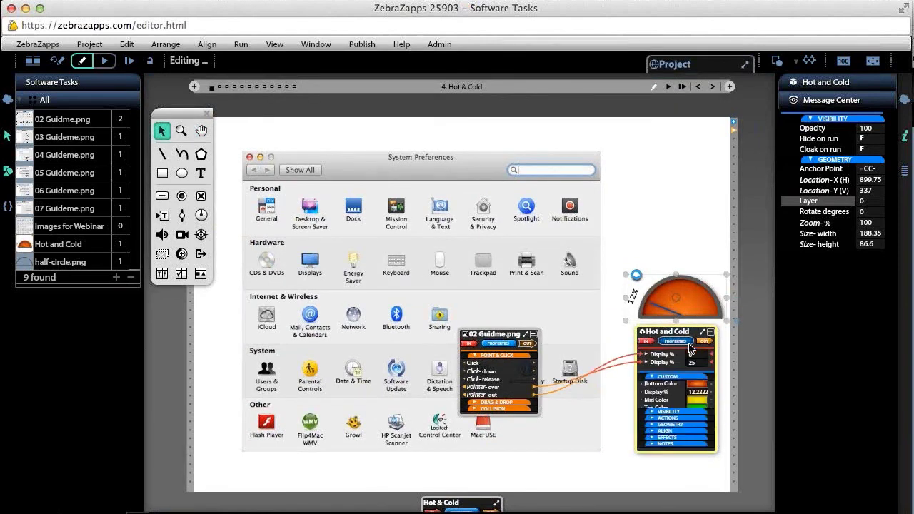
pyautogui.click(693, 388)
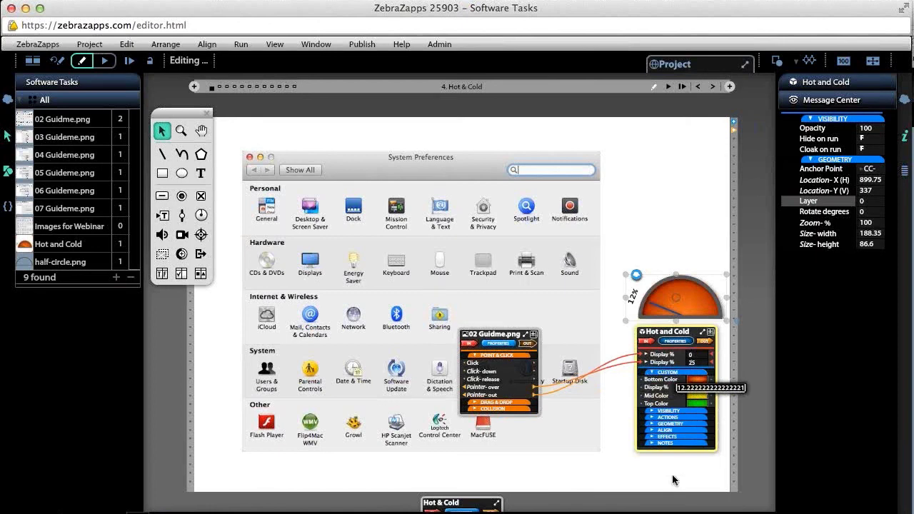
pyautogui.write('0')
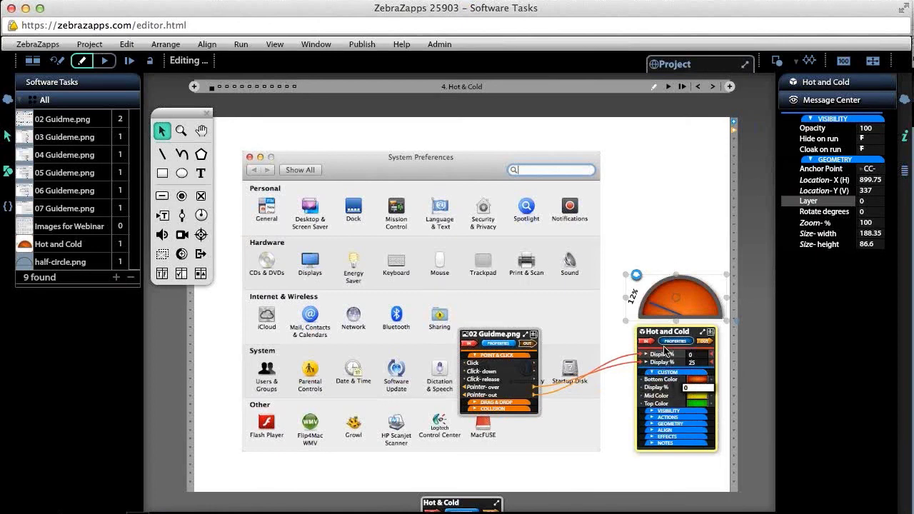
pyautogui.click(668, 343)
pyautogui.click(668, 343)
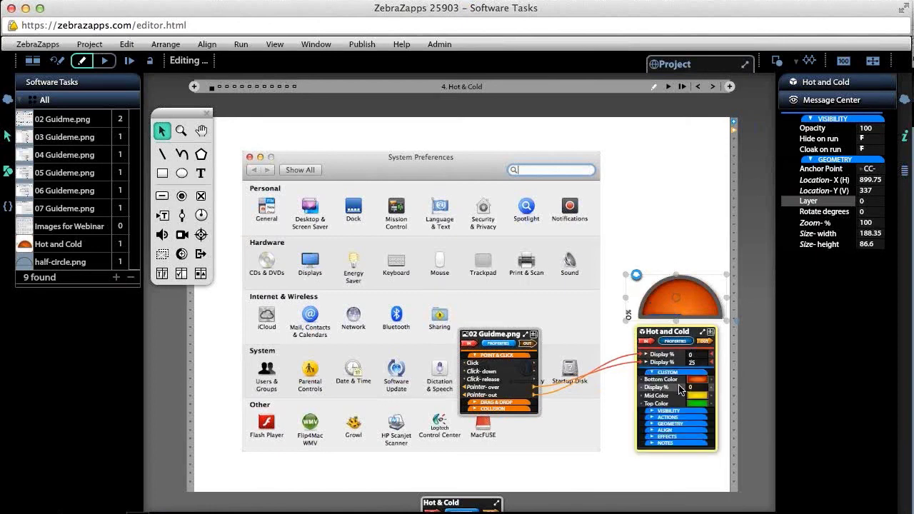
pyautogui.click(669, 86)
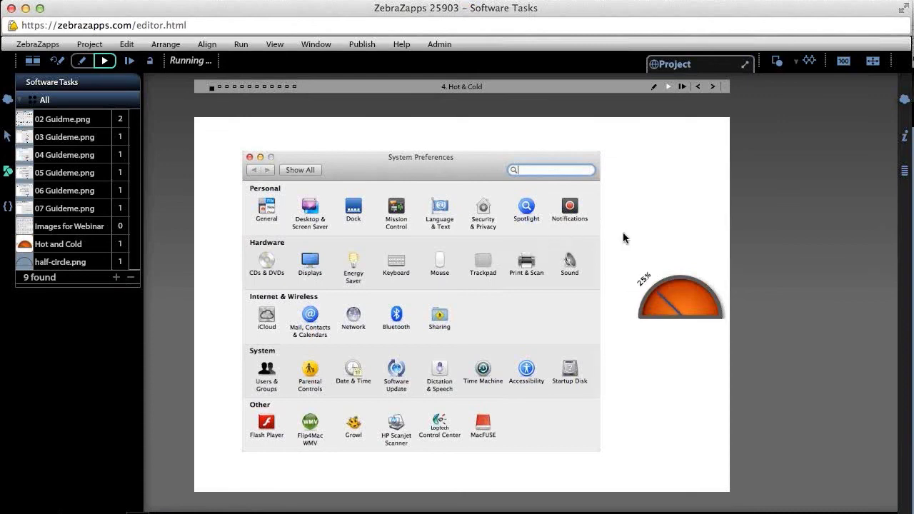
pyautogui.click(56, 62)
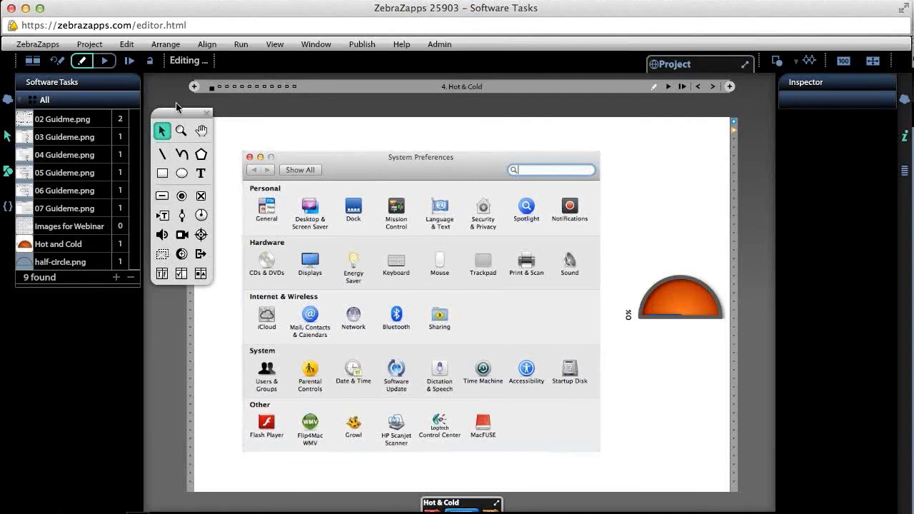
# - Draw a rectangle about 413 by 403 over the left part of the Hardware through Other sections and name it Warm
pyautogui.click(168, 179)
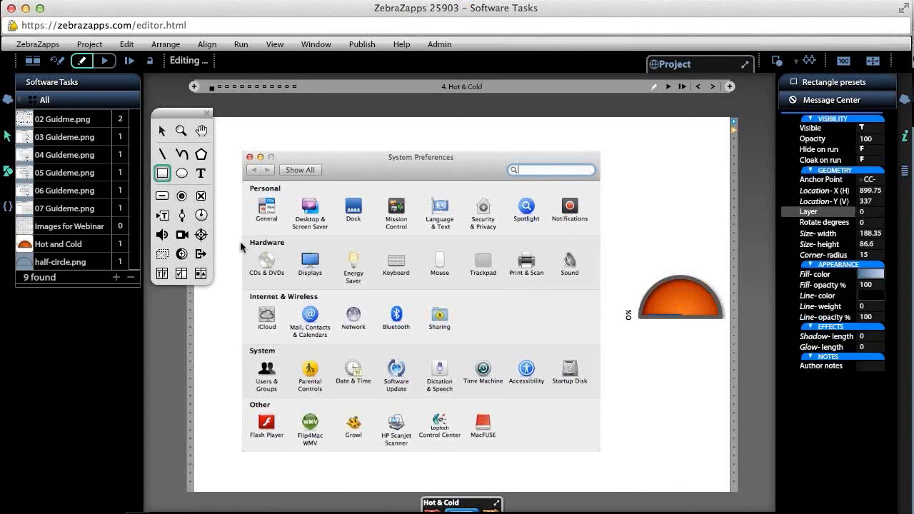
pyautogui.moveTo(243, 236)
pyautogui.mouseDown()
pyautogui.moveTo(391, 355)
pyautogui.moveTo(489, 400)
pyautogui.moveTo(464, 451)
pyautogui.mouseUp()
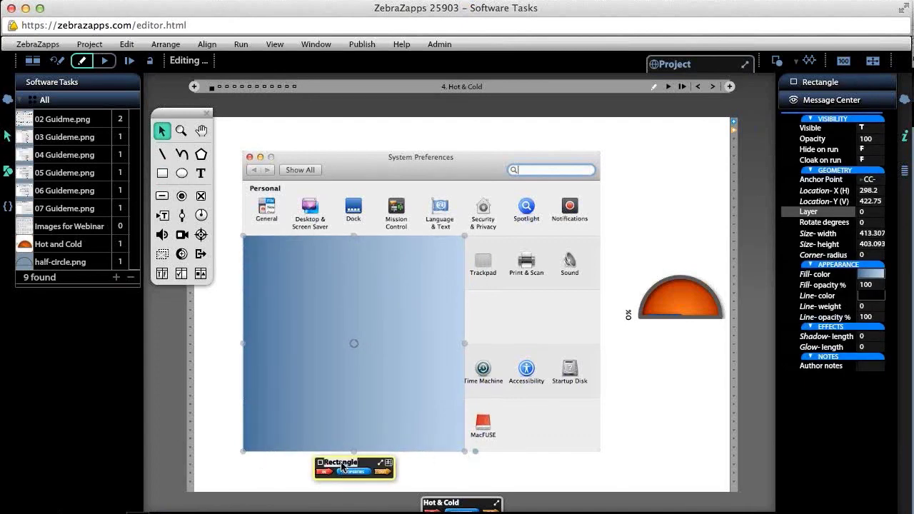
pyautogui.write('Warm')
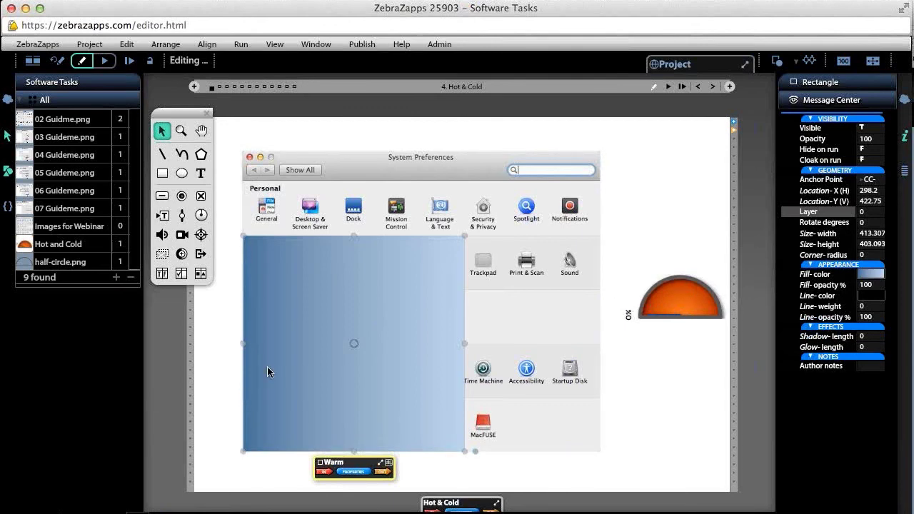
# - Set the Warm rectangle's Cloak on run to T and its Opacity to 50
pyautogui.click(871, 160)
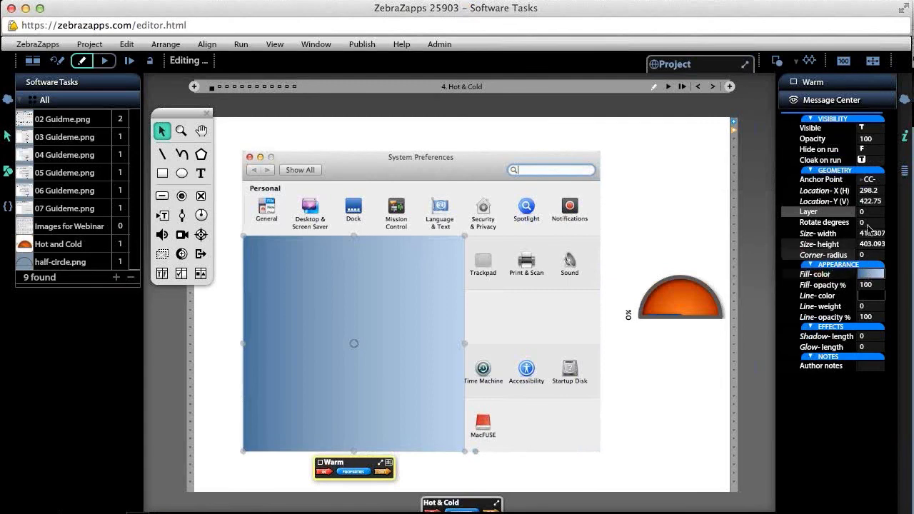
pyautogui.click(867, 140)
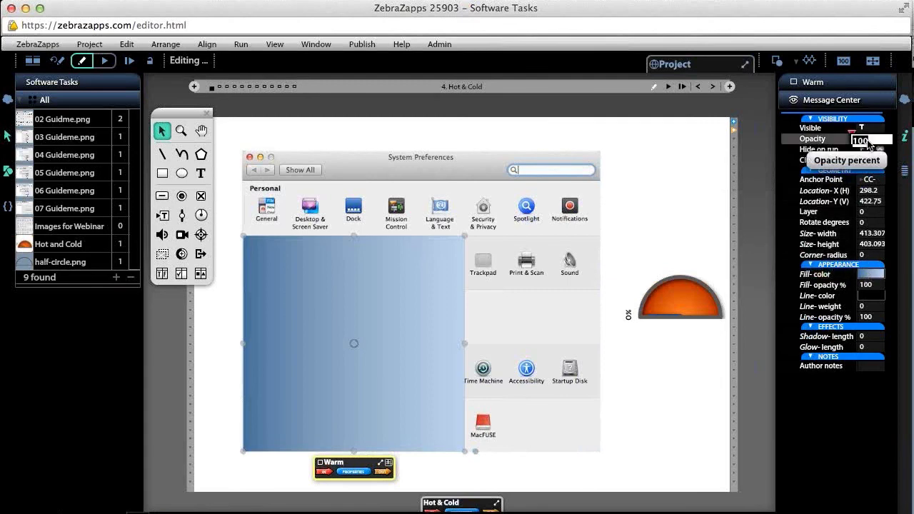
pyautogui.write('50')
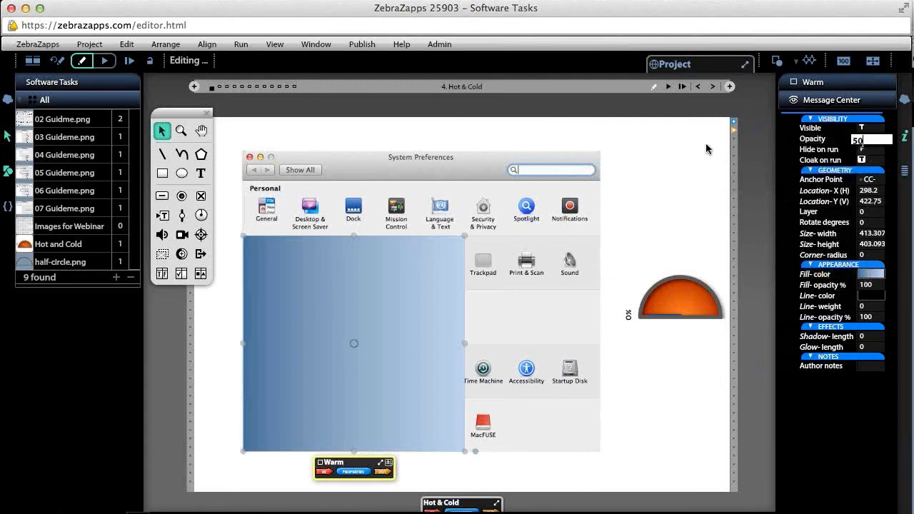
pyautogui.click(301, 424)
pyautogui.click(283, 354)
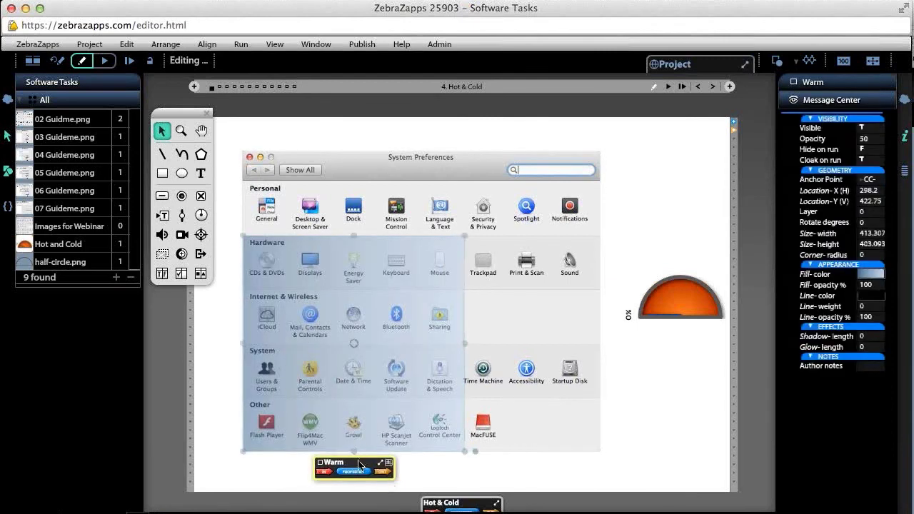
# - Wire the Warm rectangle's Pointer-over output to the Hot and Cold gauge's Display % property
pyautogui.moveTo(360, 465); pyautogui.dragTo(398, 338)
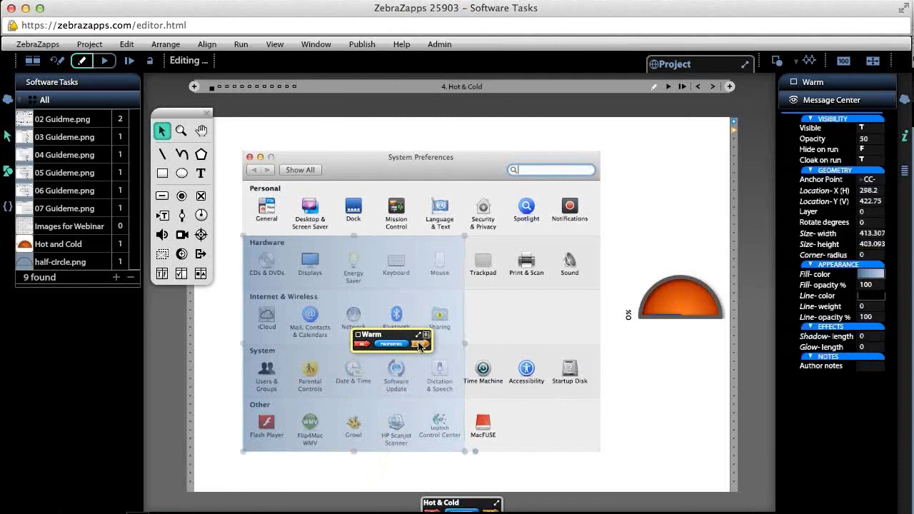
pyautogui.click(420, 345)
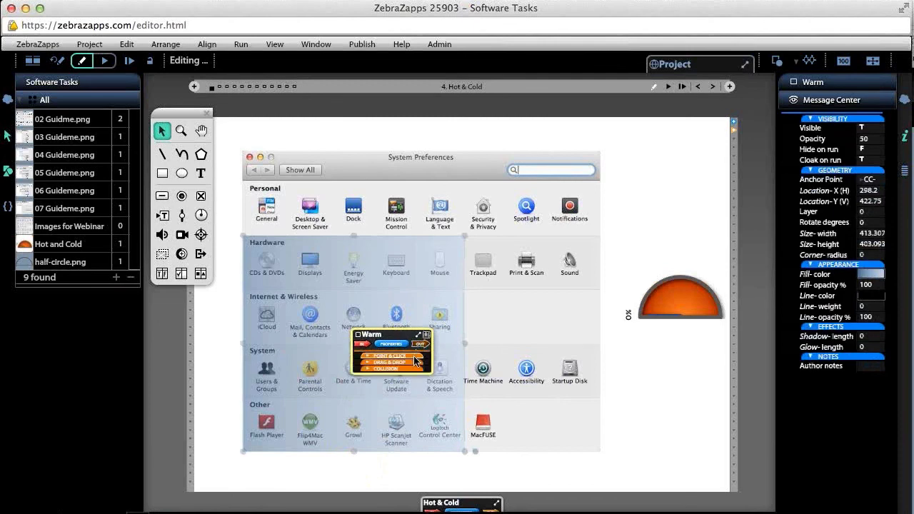
pyautogui.click(415, 358)
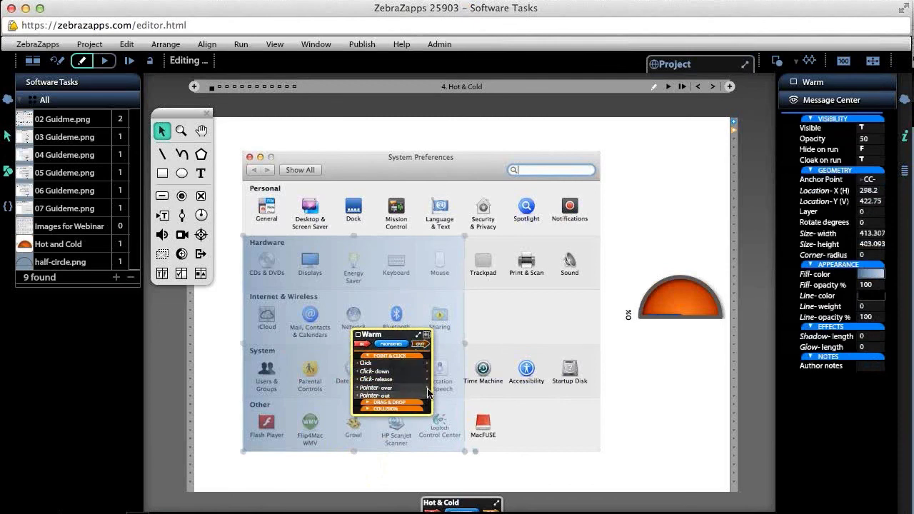
pyautogui.moveTo(429, 391); pyautogui.dragTo(664, 390)
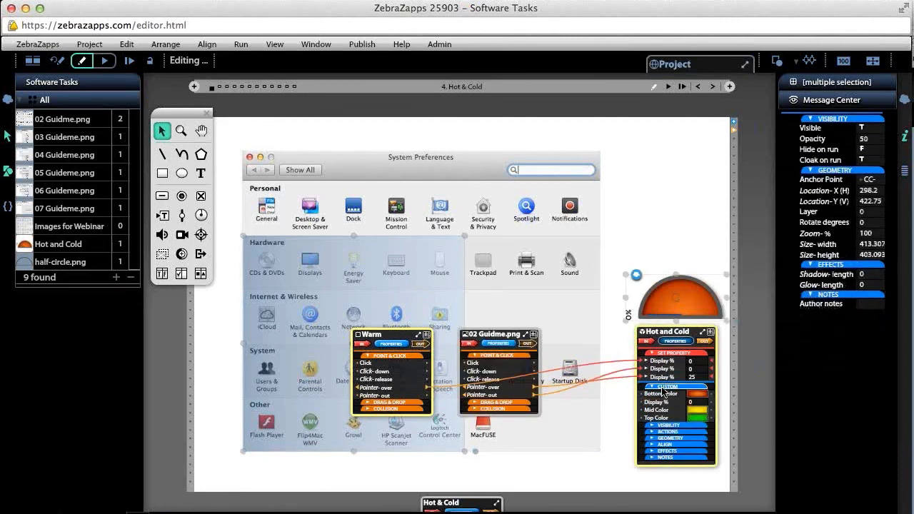
# - Set the Warm-driven Display % action on the gauge to 50 with Trans-secs of 0.5
pyautogui.click(694, 361)
pyautogui.press('Return')
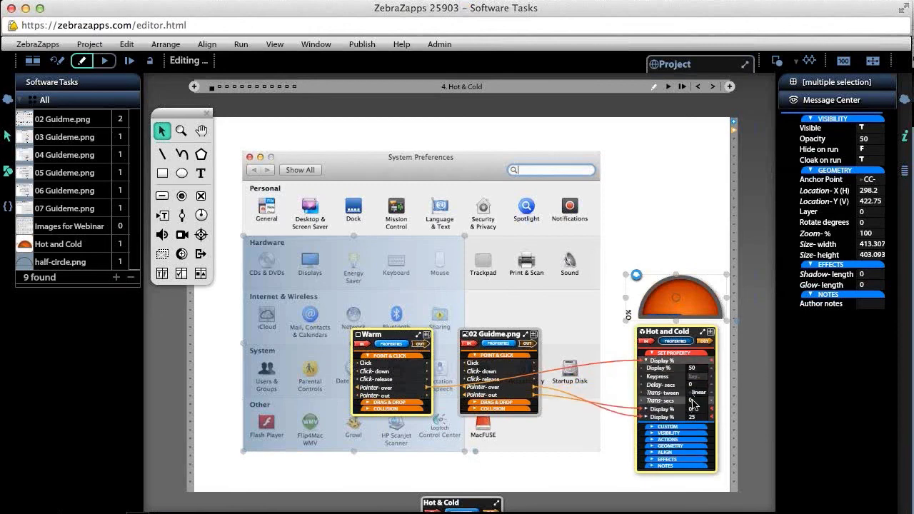
pyautogui.click(692, 402)
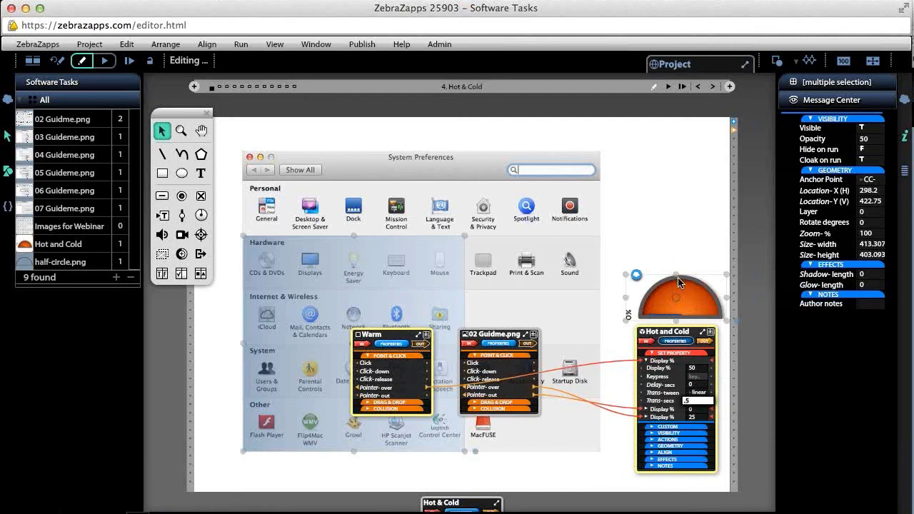
pyautogui.click(621, 228)
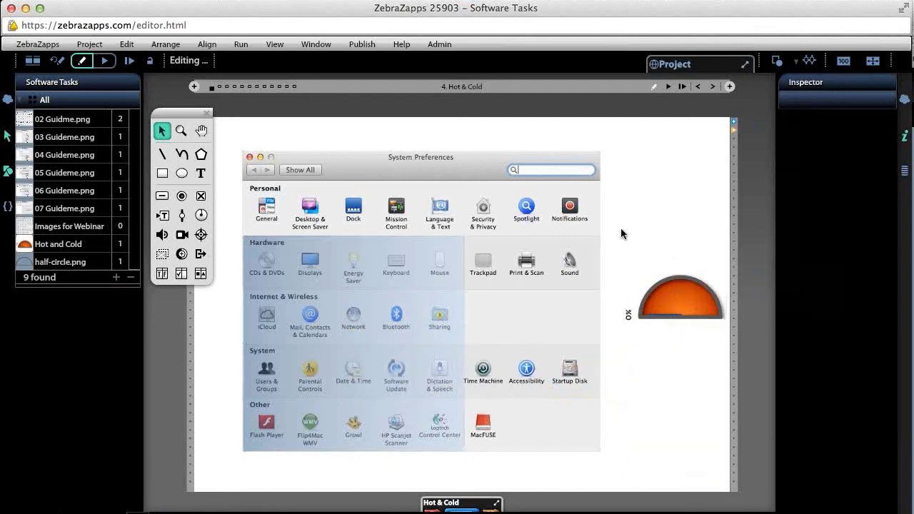
# - Draw a rectangle about 335 by 102 over the iCloud-to-Bluetooth icons, with Cloak on run set to T and Opacity 26
pyautogui.click(163, 174)
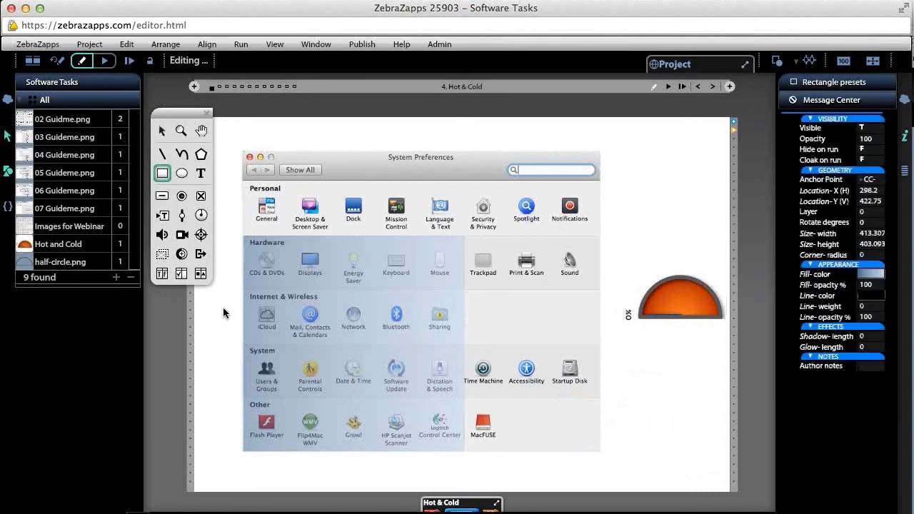
pyautogui.moveTo(243, 290)
pyautogui.mouseDown()
pyautogui.moveTo(253, 303)
pyautogui.moveTo(422, 350)
pyautogui.mouseUp()
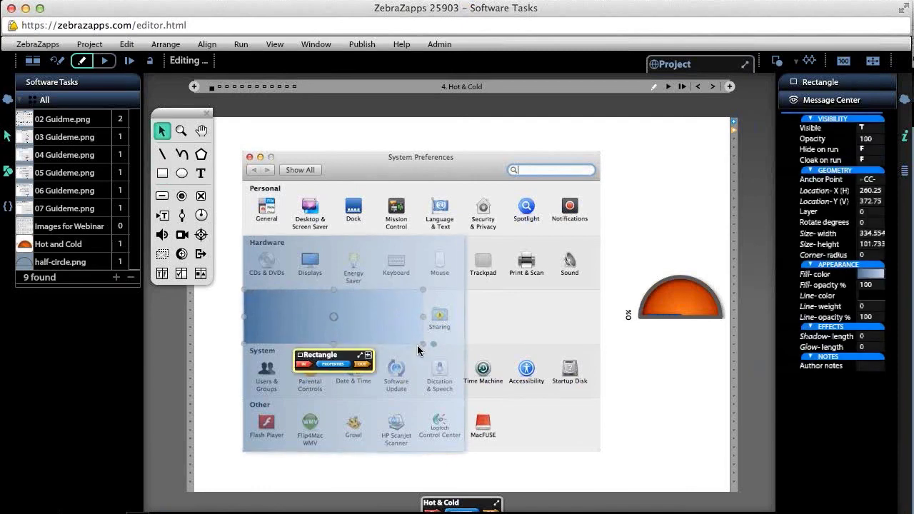
pyautogui.click(874, 162)
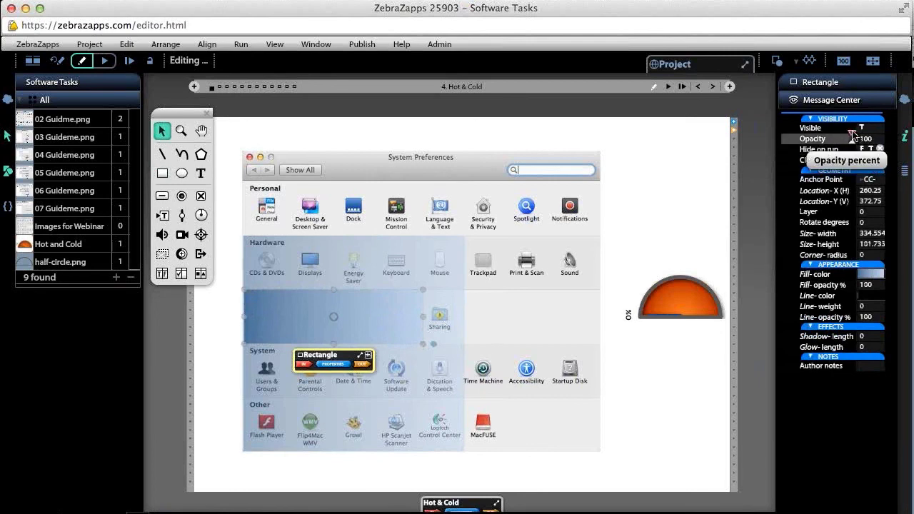
pyautogui.moveTo(853, 136); pyautogui.dragTo(816, 137)
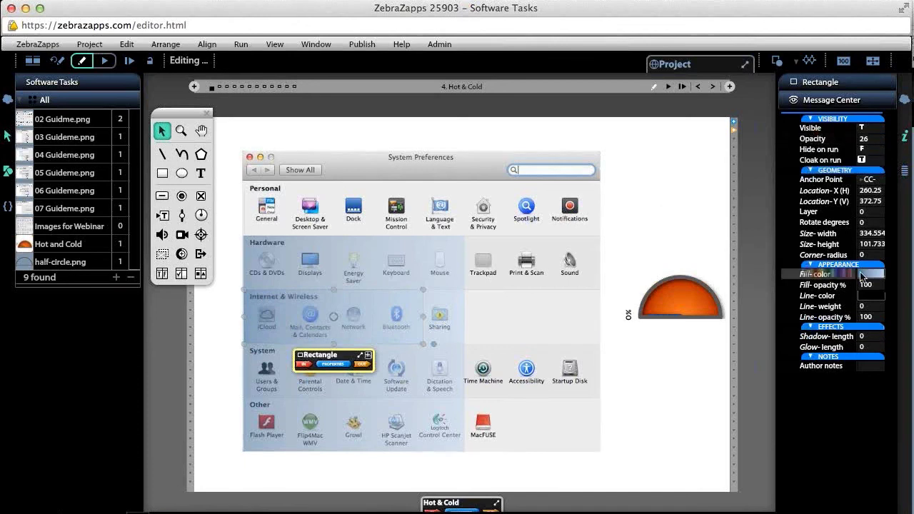
# - Give the new rectangle over the Internet & Wireless section a solid red fill and name it Hot
pyautogui.click(862, 275)
pyautogui.click(786, 344)
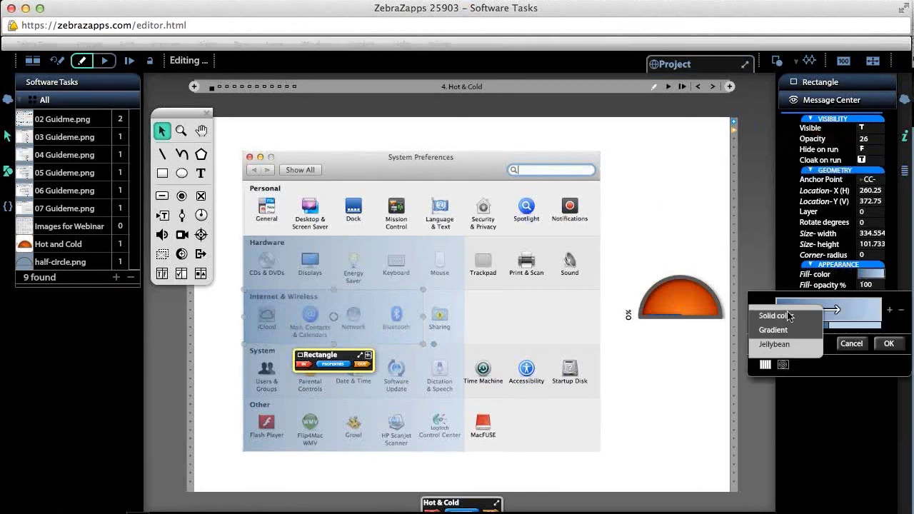
pyautogui.click(790, 317)
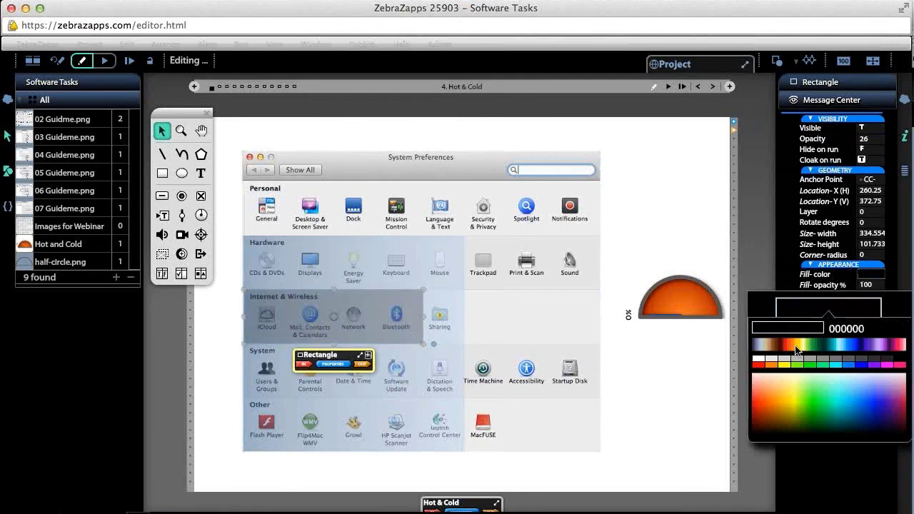
pyautogui.click(763, 367)
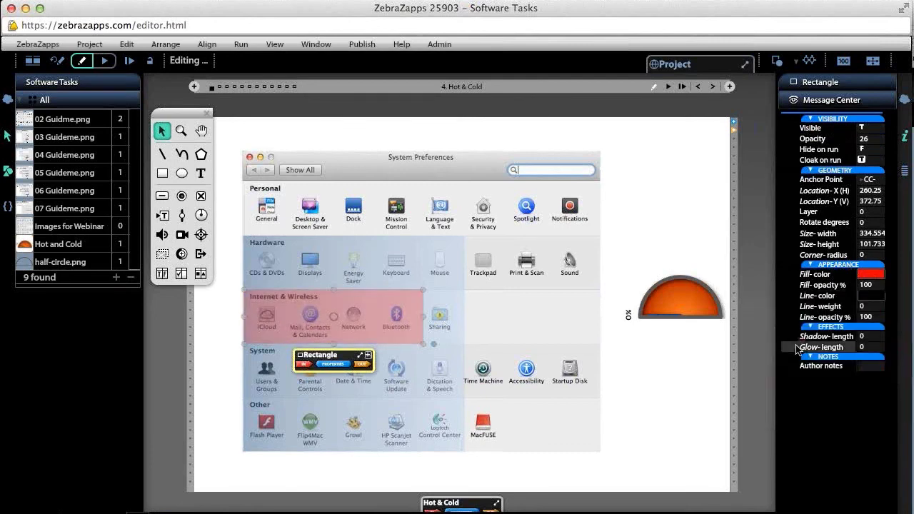
pyautogui.click(318, 355)
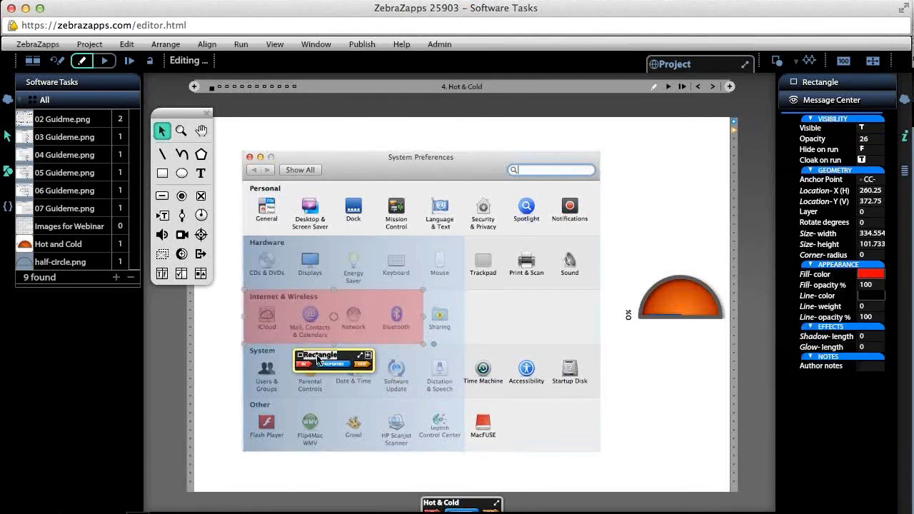
pyautogui.write('OK')
# - Wire the Hot rectangle's Pointer-over output to the gauge's Display % property and set that action's value to 85
pyautogui.click(364, 365)
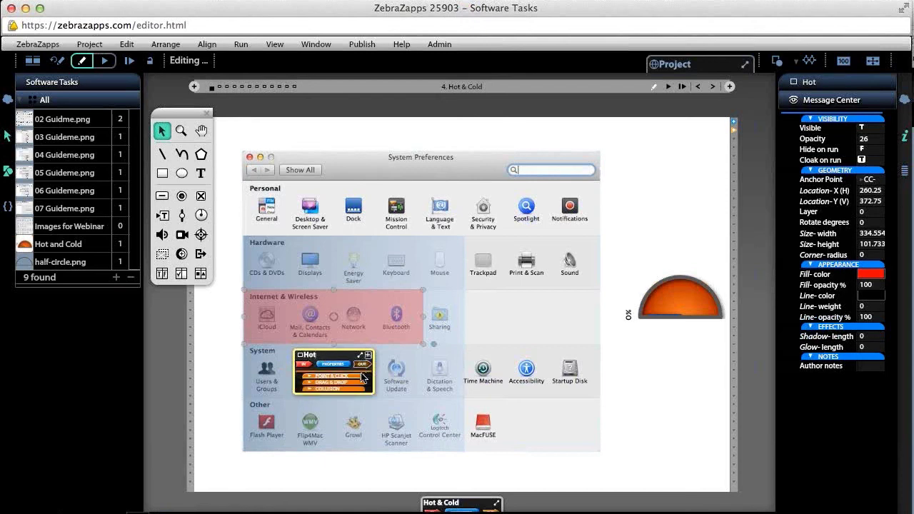
pyautogui.click(353, 376)
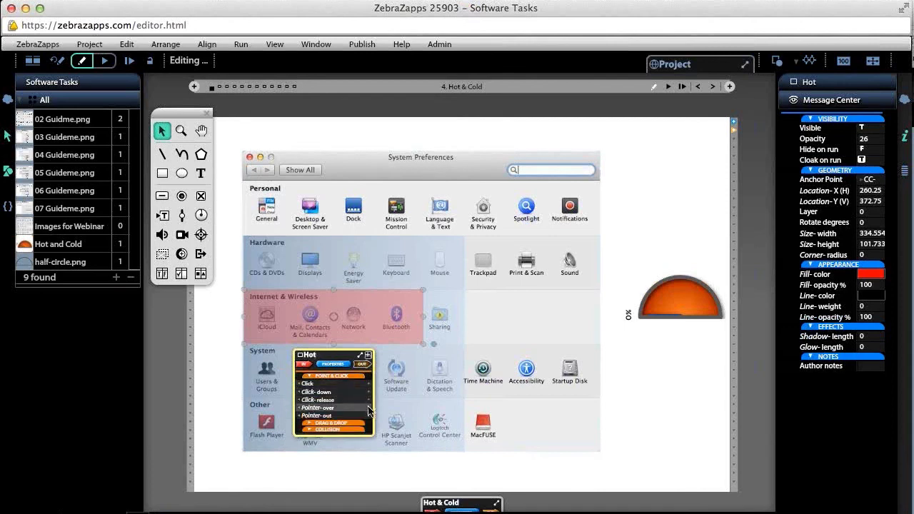
pyautogui.moveTo(370, 413); pyautogui.dragTo(664, 405)
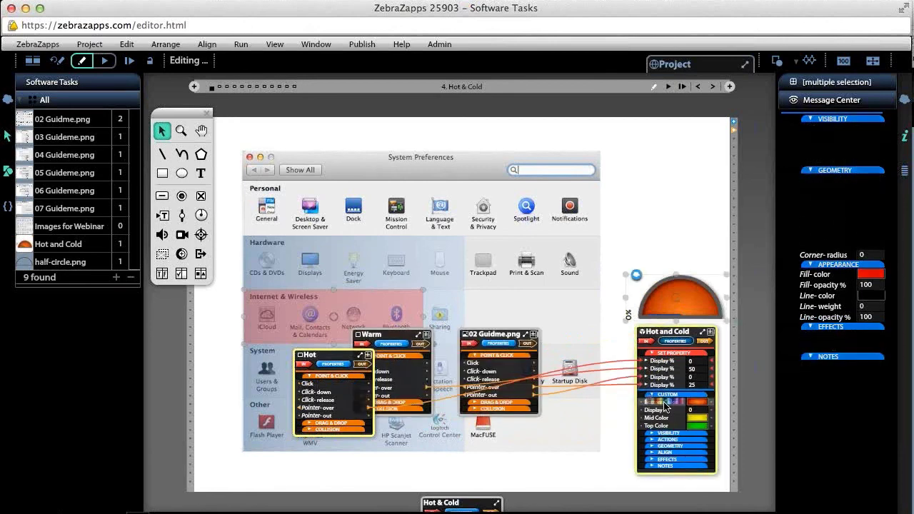
pyautogui.click(693, 363)
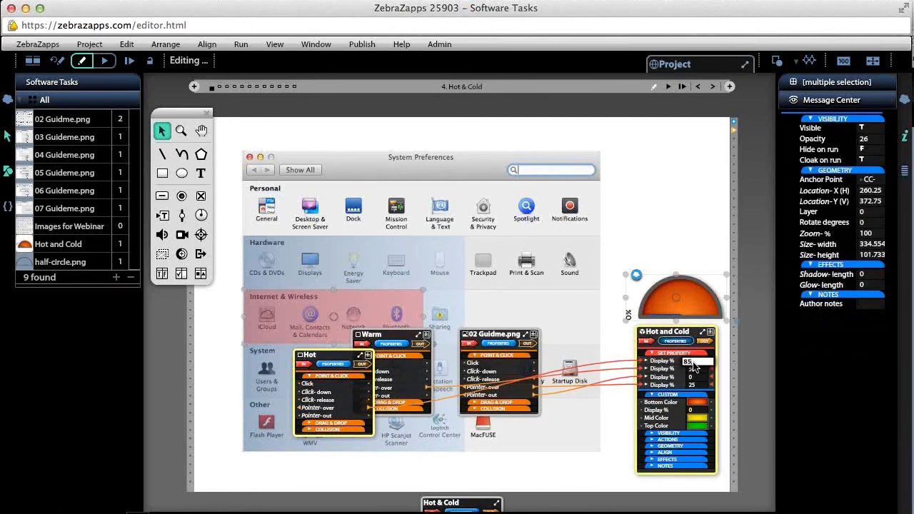
pyautogui.press('Return')
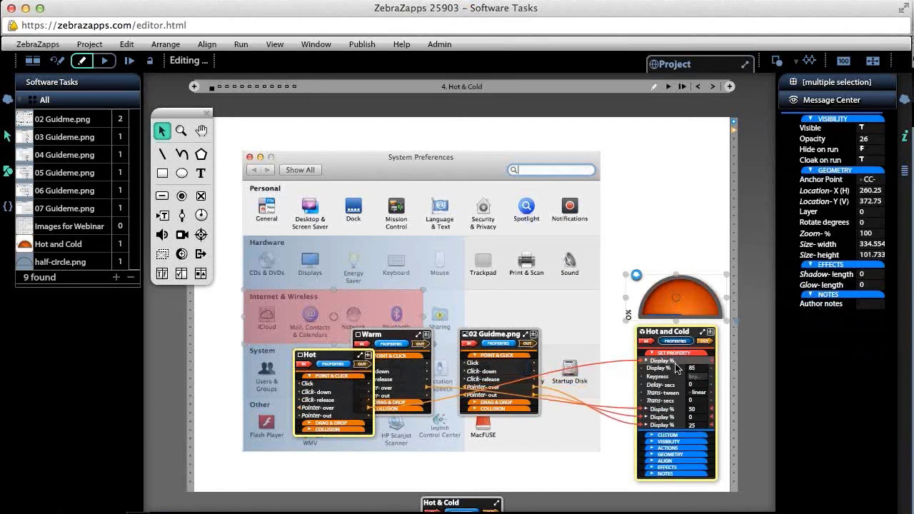
# - Set the Trans-secs of the gauge's Hot-driven Display % action to 0.5
pyautogui.click(697, 402)
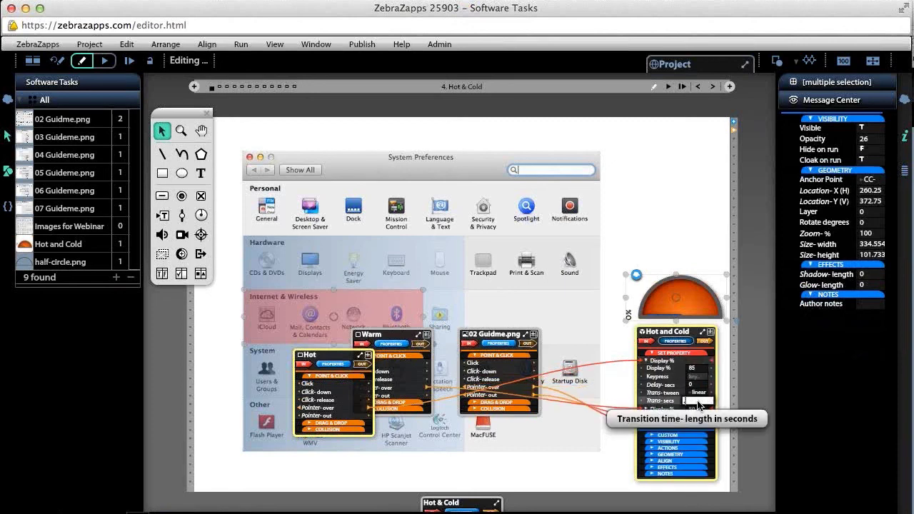
pyautogui.write('.5')
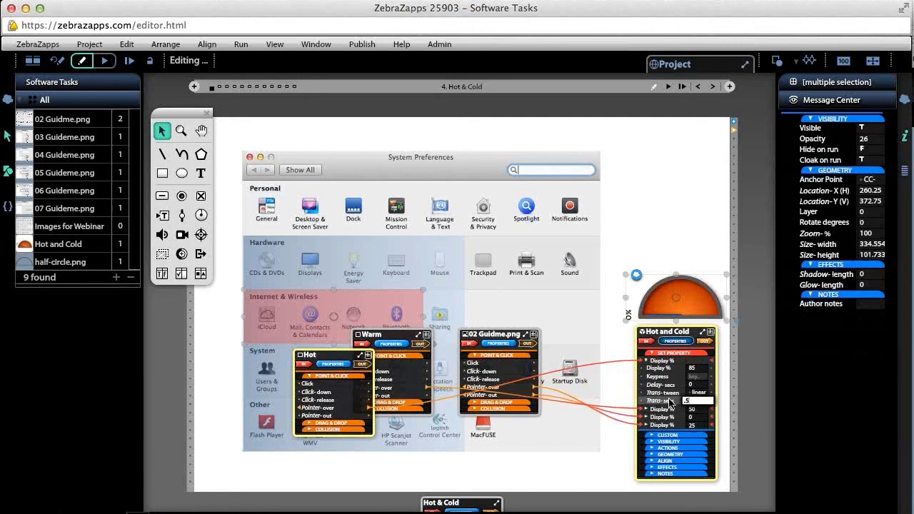
pyautogui.press('Return')
pyautogui.click(759, 363)
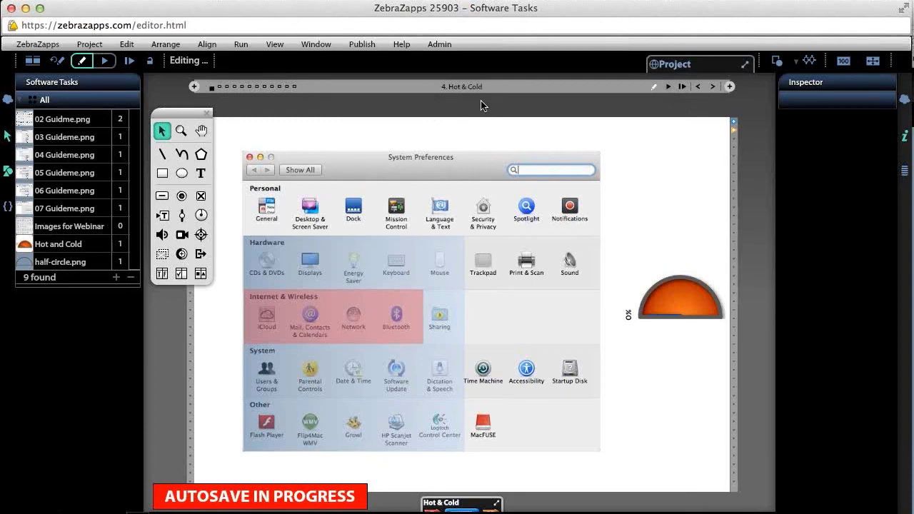
# - Run the Hot & Cold event to test the gauge's response to the pointer zones, and return to editing
pyautogui.press('super+a')
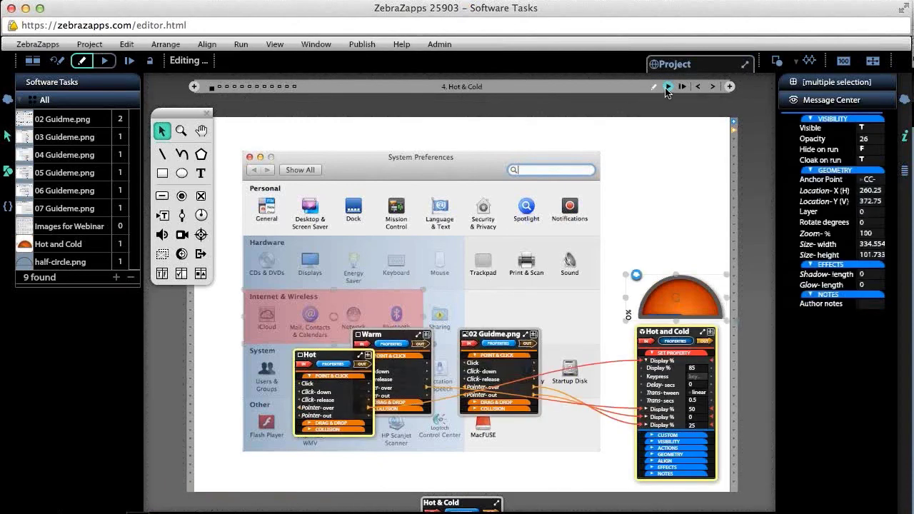
pyautogui.click(668, 87)
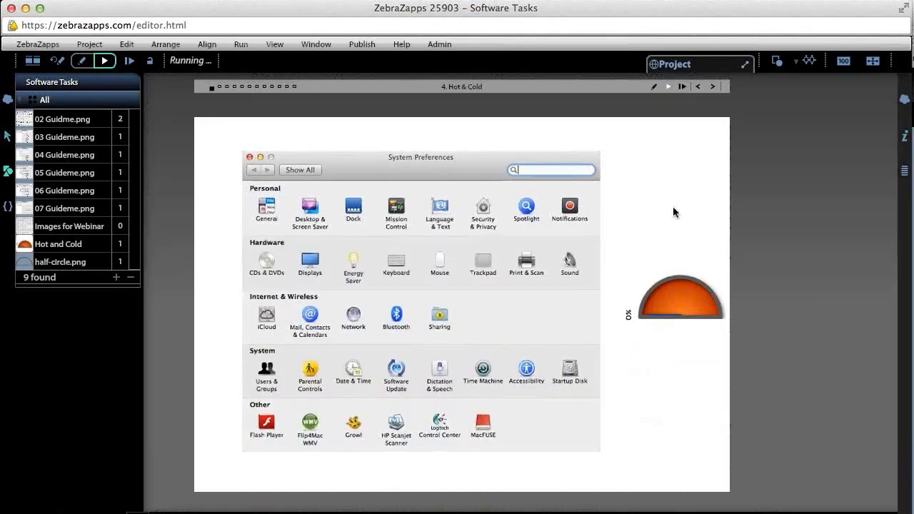
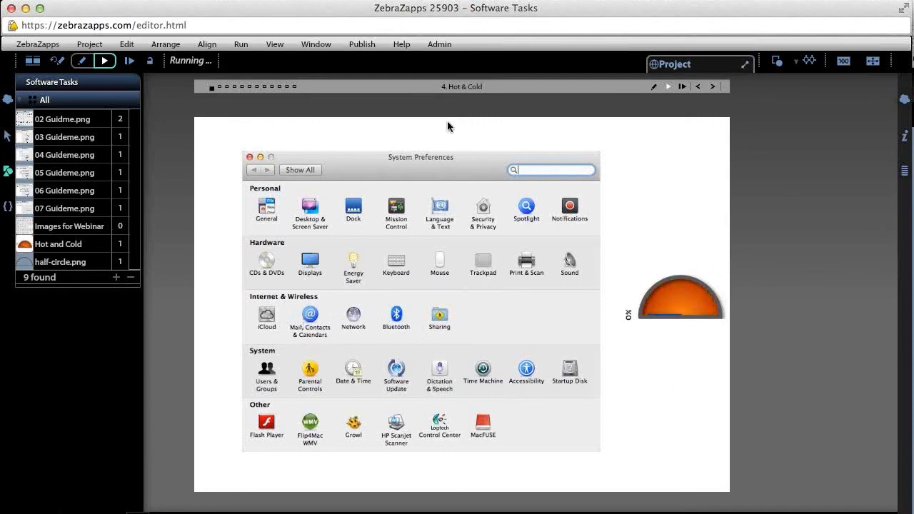
pyautogui.click(58, 60)
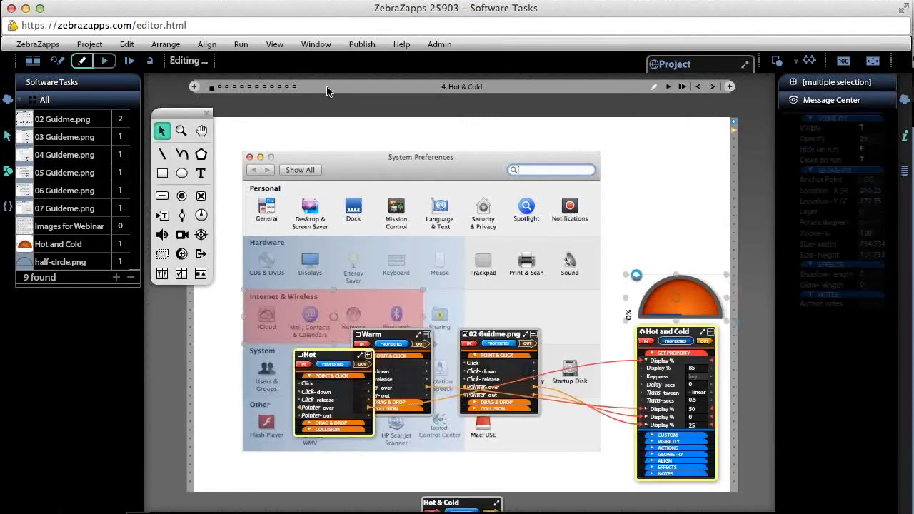
pyautogui.click(379, 115)
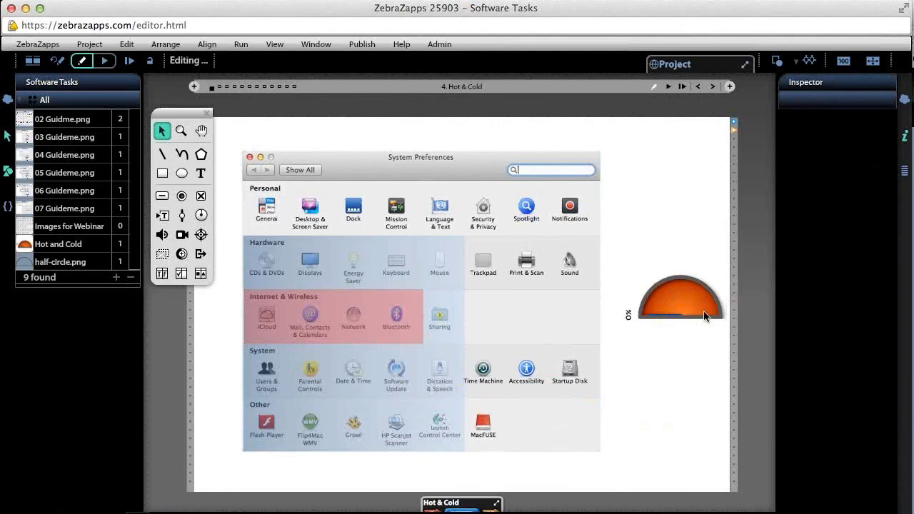
# - Move the gauge aside onto the stage's edge and make an arena from the System Preferences image and its Warm and Hot rectangles
pyautogui.click(720, 291)
pyautogui.moveTo(721, 287); pyautogui.dragTo(757, 276)
pyautogui.click(628, 223)
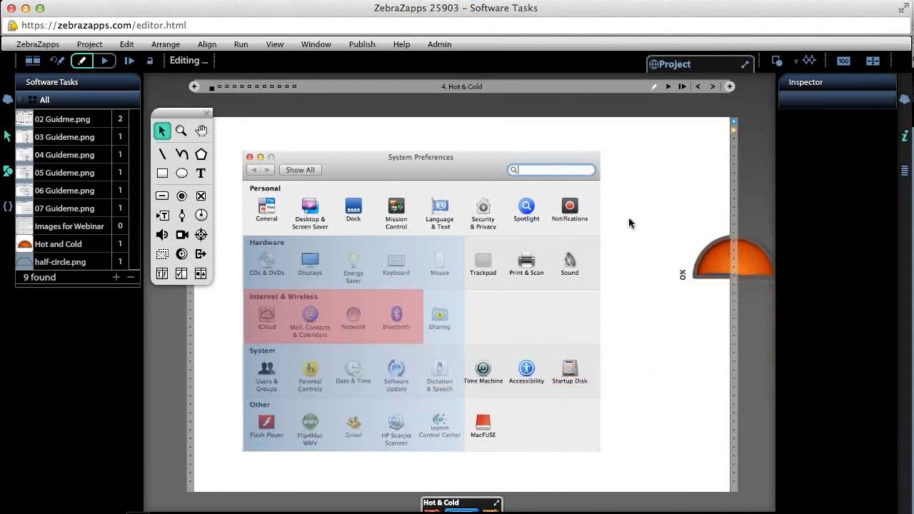
pyautogui.moveTo(645, 484); pyautogui.dragTo(236, 140)
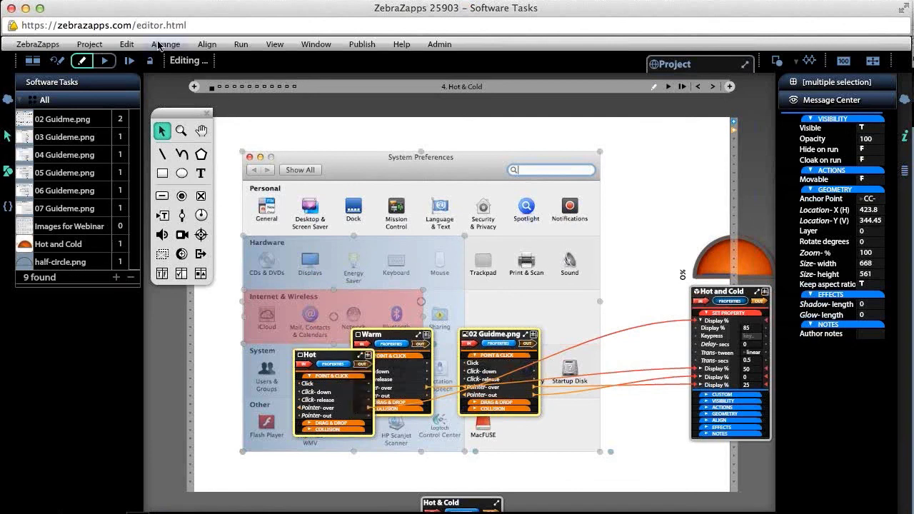
pyautogui.click(159, 46)
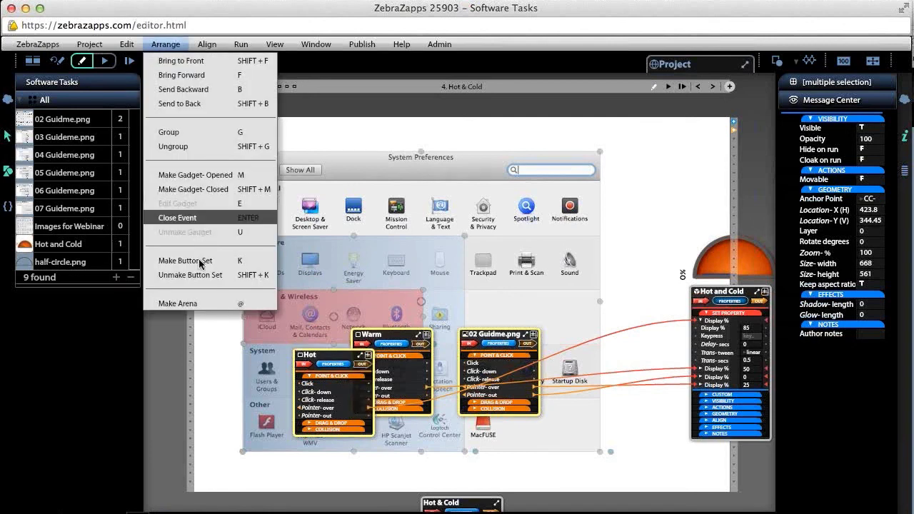
pyautogui.click(203, 303)
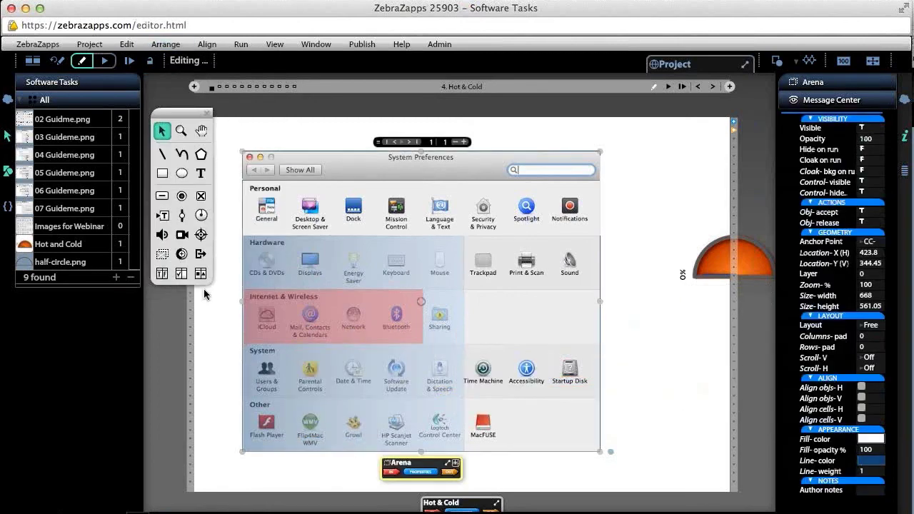
# - Draw an oval about 99 by 103 over the Mail, Contacts & Calendars icon, named Hot Spot with Cloak on run set to T
pyautogui.click(181, 171)
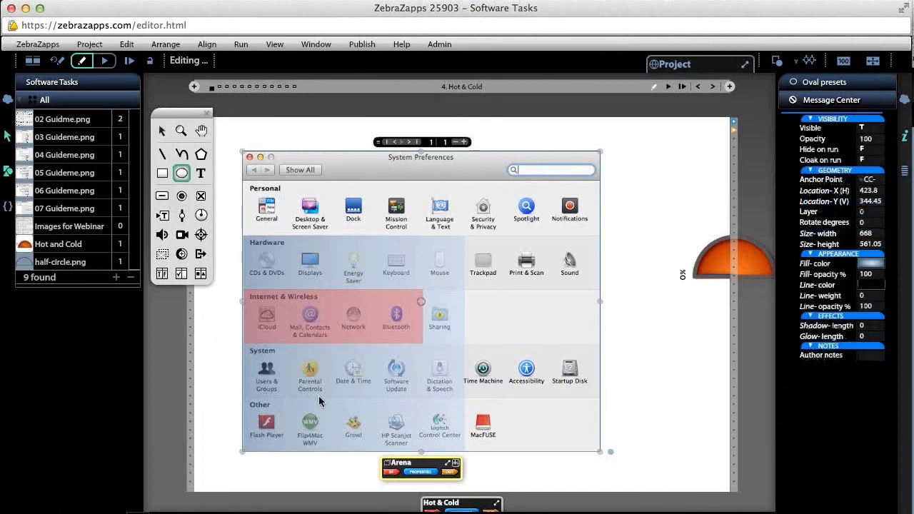
pyautogui.moveTo(286, 292); pyautogui.dragTo(337, 343)
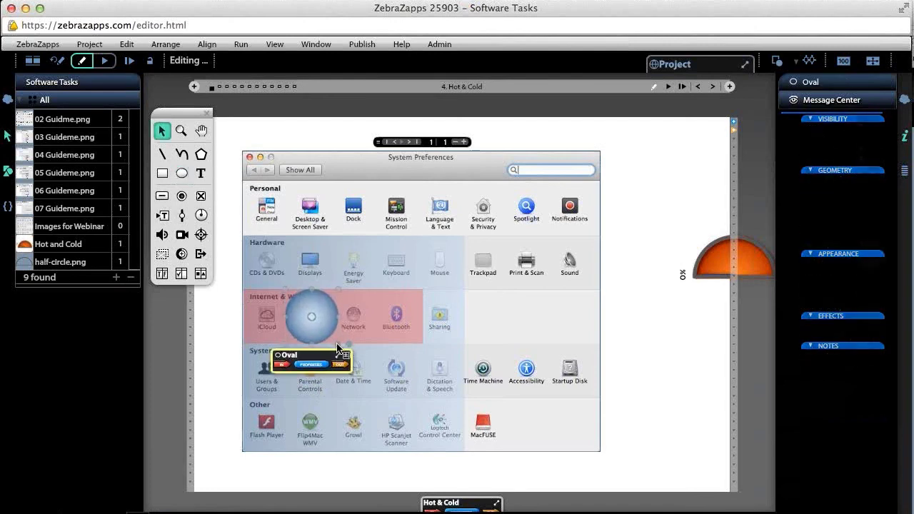
pyautogui.doubleClick(299, 359)
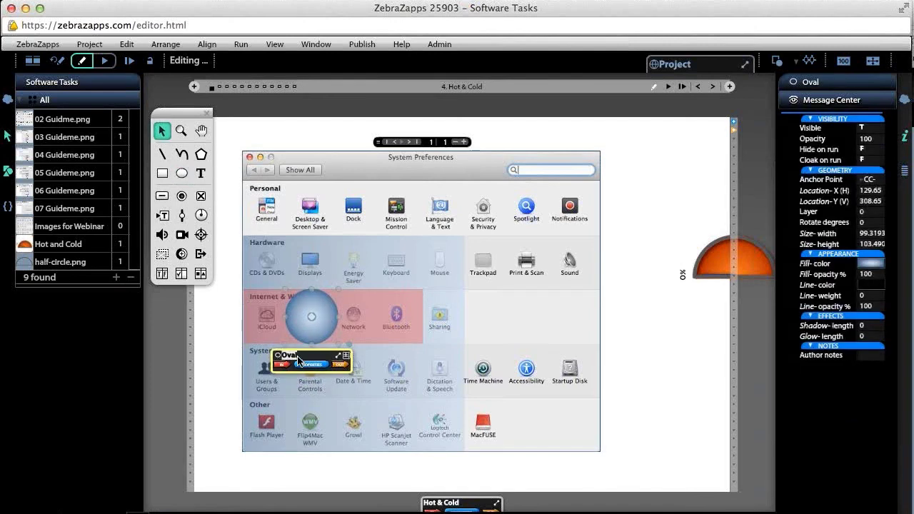
pyautogui.write('Hot Spot')
pyautogui.click(870, 160)
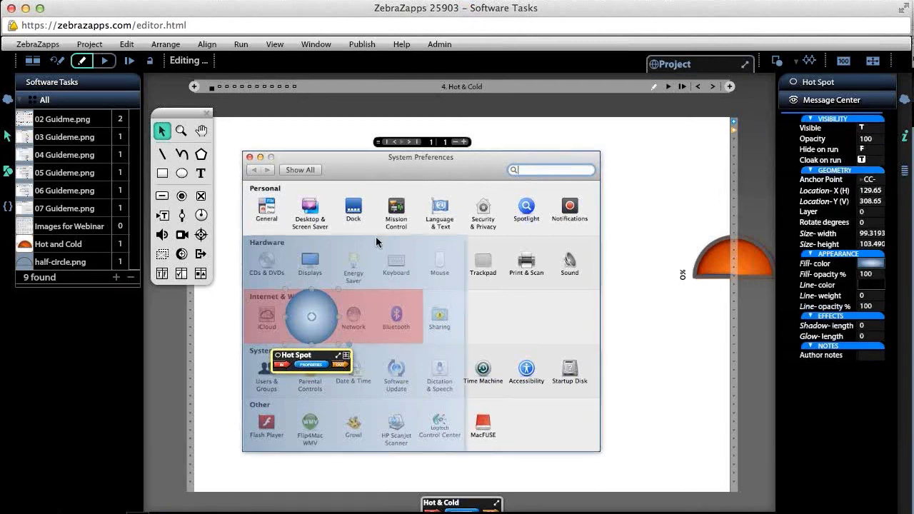
# - Wire the Hot Spot's Click output to the arena's Go- next page action
pyautogui.click(340, 365)
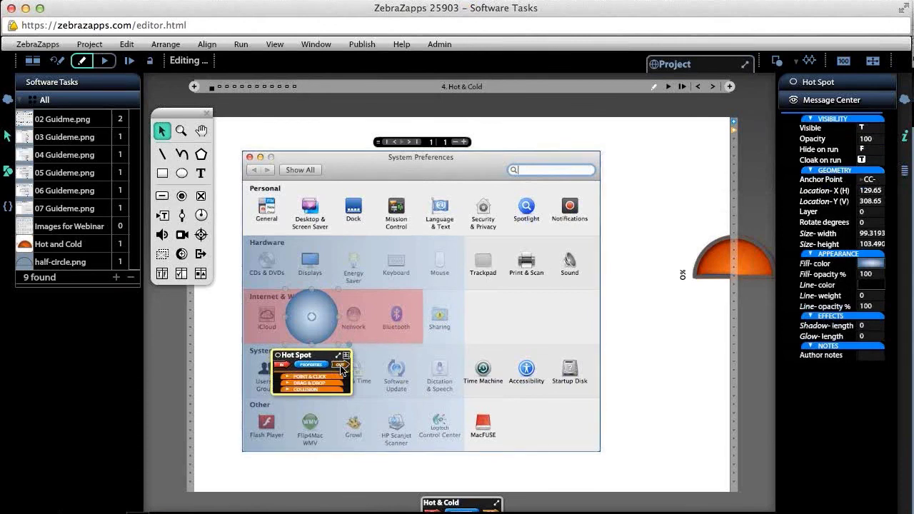
pyautogui.click(338, 376)
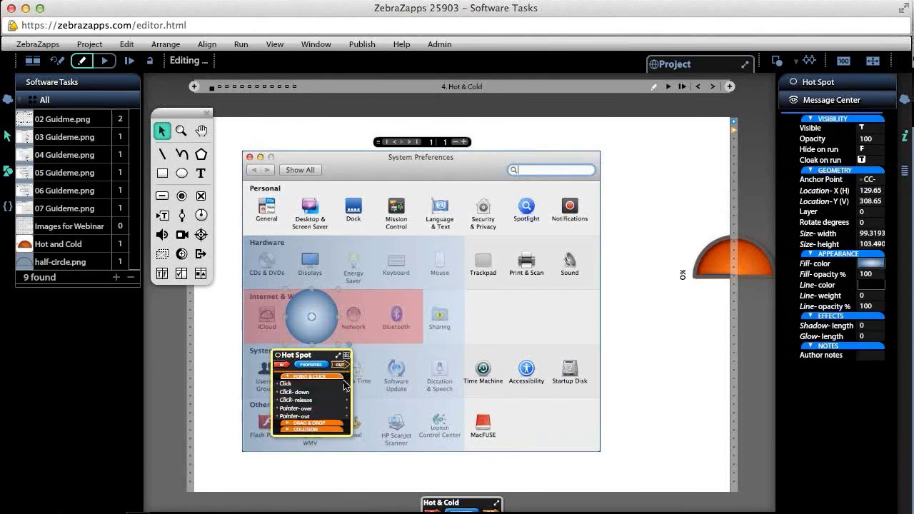
pyautogui.moveTo(348, 384); pyautogui.dragTo(526, 466)
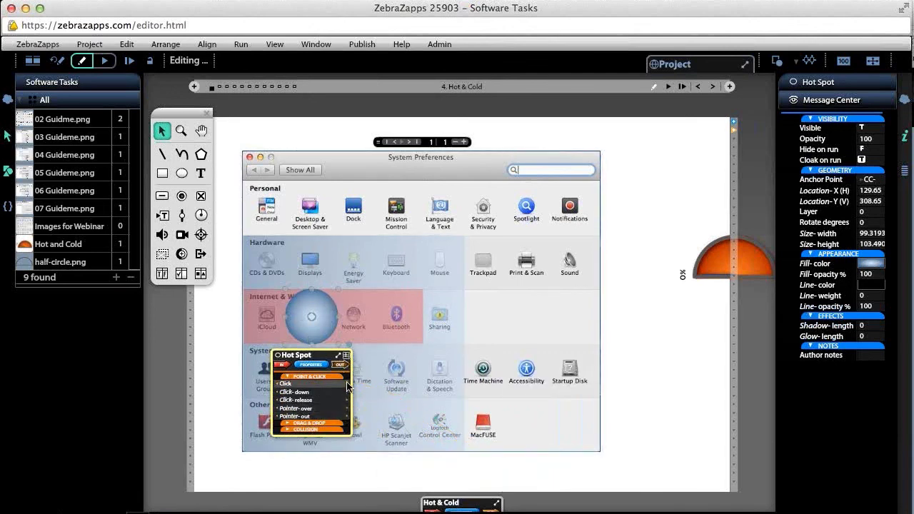
pyautogui.moveTo(393, 440); pyautogui.dragTo(387, 464)
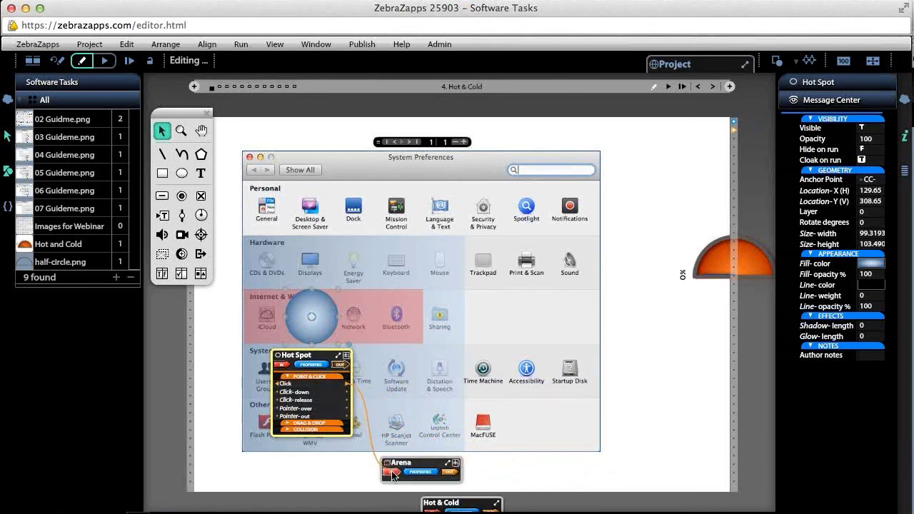
pyautogui.click(390, 472)
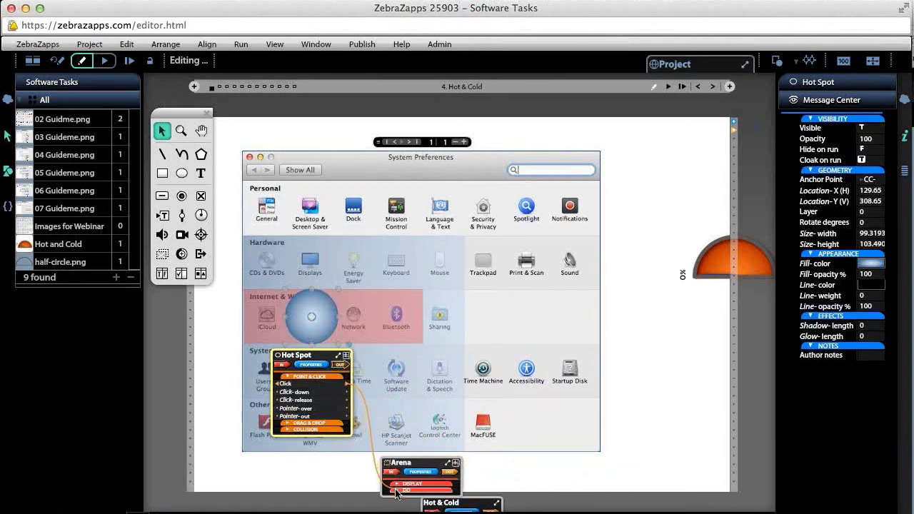
pyautogui.click(397, 490)
pyautogui.moveTo(396, 485); pyautogui.dragTo(397, 440)
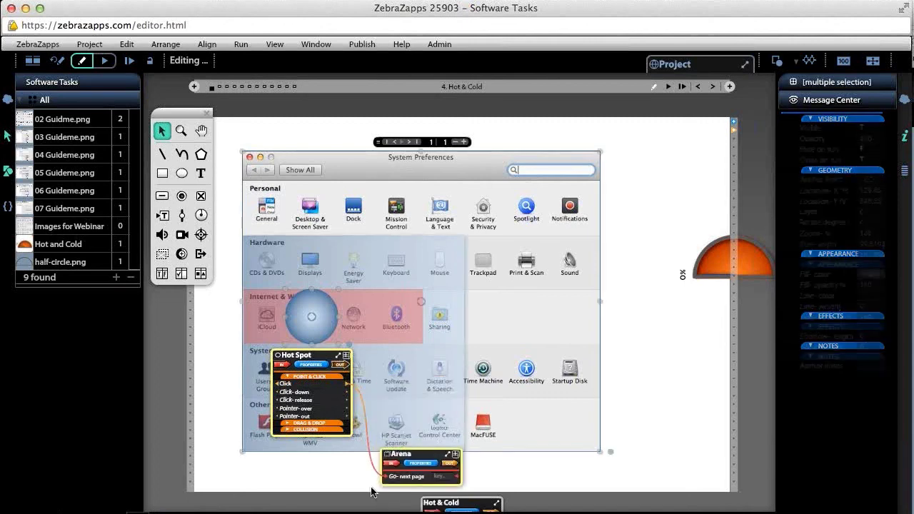
# - Add a second arena page with the same contents and replace only its background image with 03 Guideme.png
pyautogui.click(357, 487)
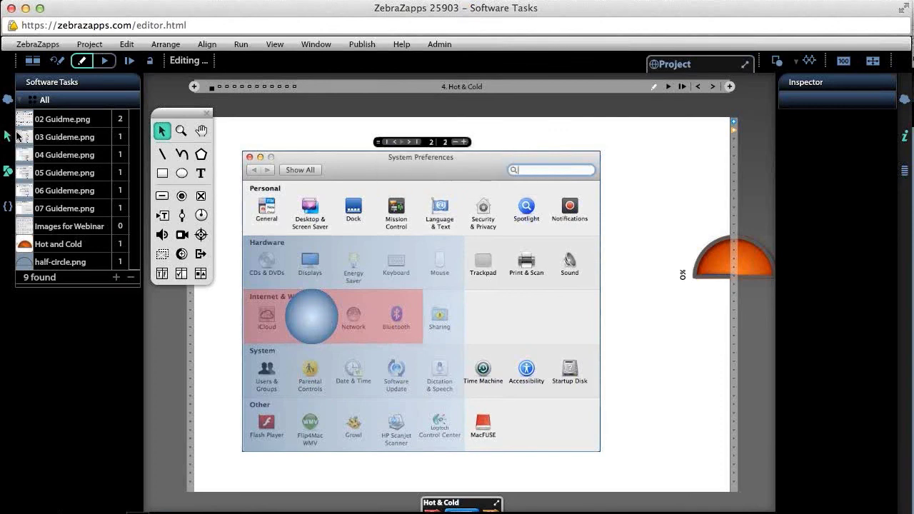
pyautogui.moveTo(20, 135); pyautogui.dragTo(385, 179)
pyautogui.click(413, 330)
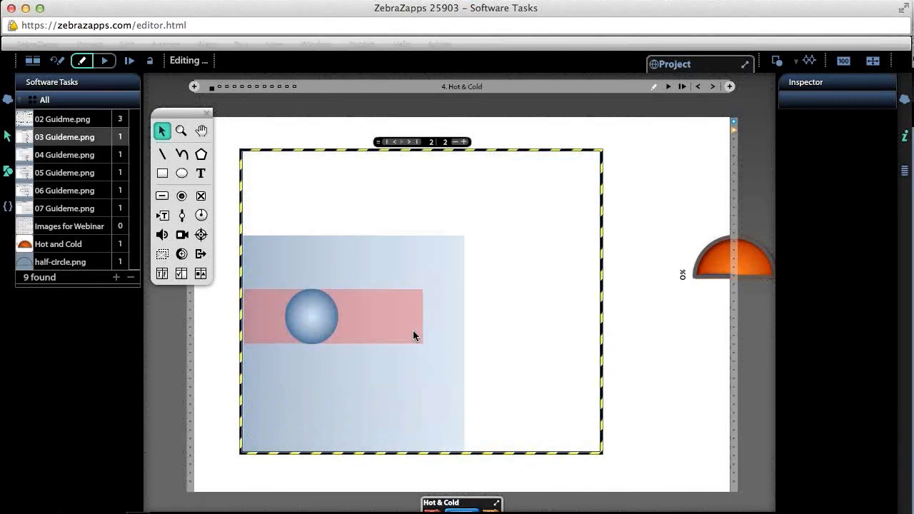
# - Shift Warm and a taller Hot over the account list, and place the Hot Spot over Twitter, enlarged to about 147 by 160
pyautogui.click(374, 400)
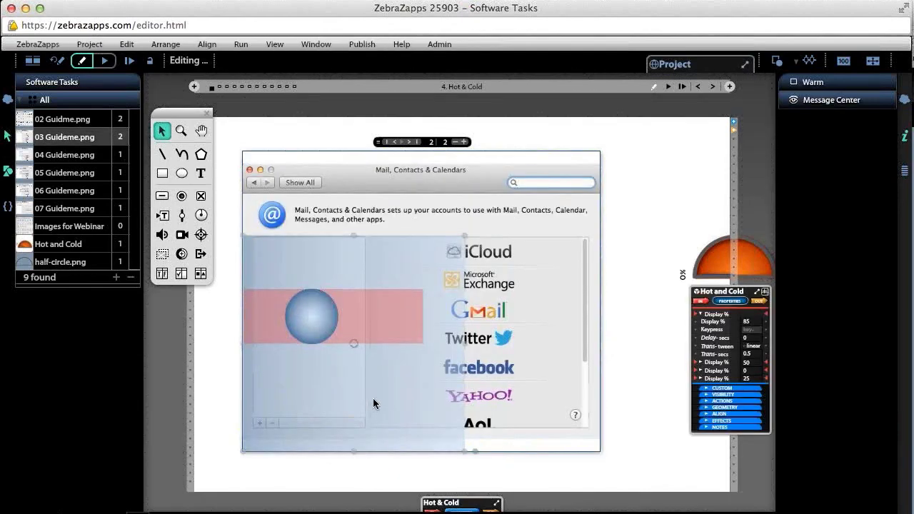
pyautogui.moveTo(507, 388); pyautogui.dragTo(518, 399)
pyautogui.click(348, 290)
pyautogui.moveTo(348, 290); pyautogui.dragTo(500, 263)
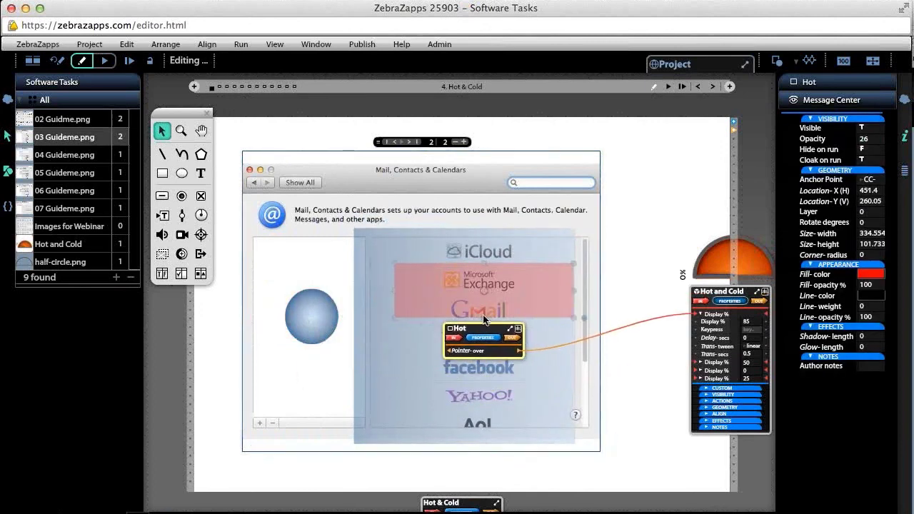
pyautogui.moveTo(485, 331); pyautogui.dragTo(482, 368)
pyautogui.moveTo(314, 323); pyautogui.dragTo(480, 380)
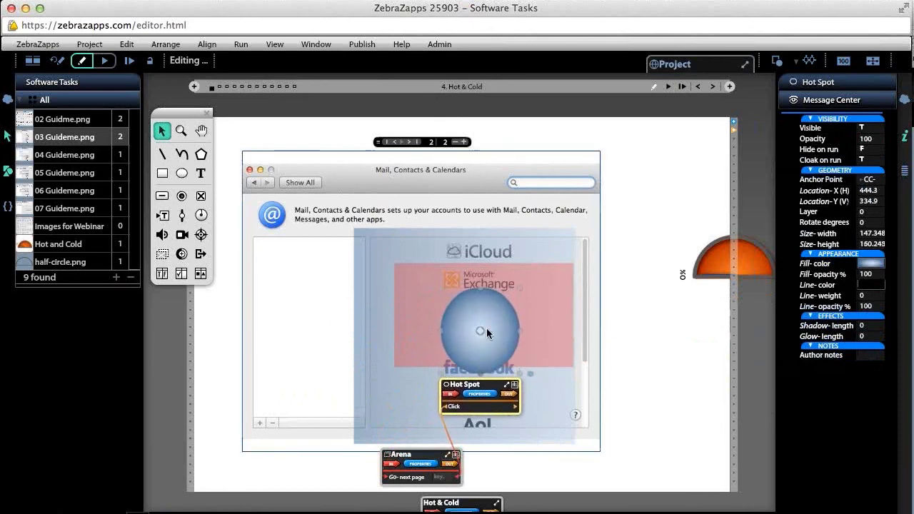
# - Add a third arena page and replace only its background image with 04 Guideme.png
pyautogui.click(466, 142)
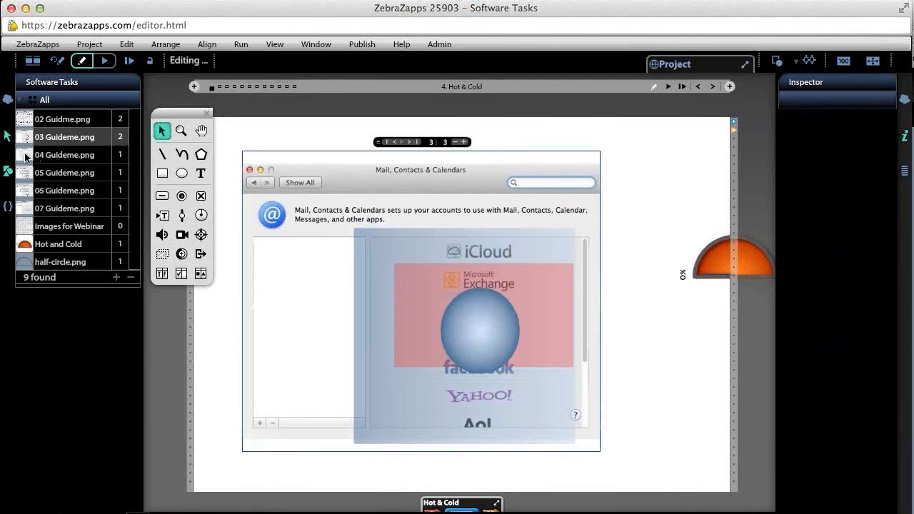
pyautogui.moveTo(25, 156); pyautogui.dragTo(328, 329)
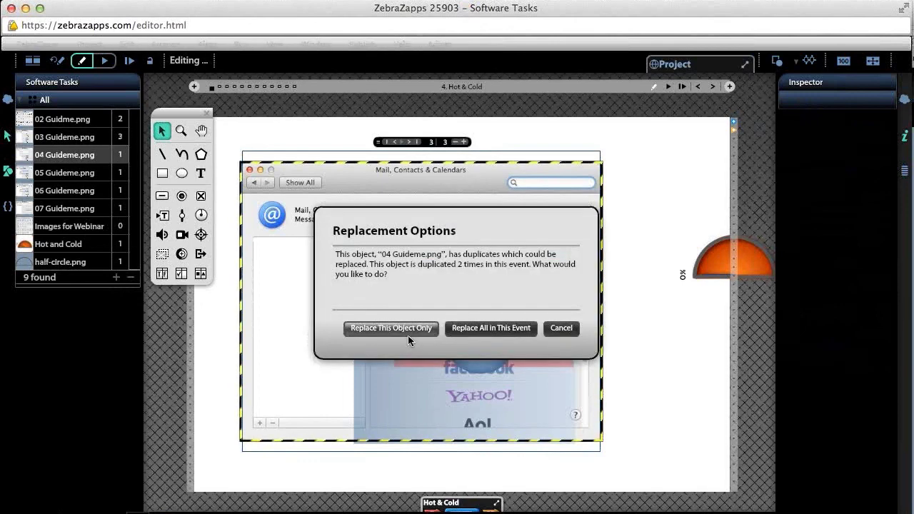
pyautogui.click(409, 331)
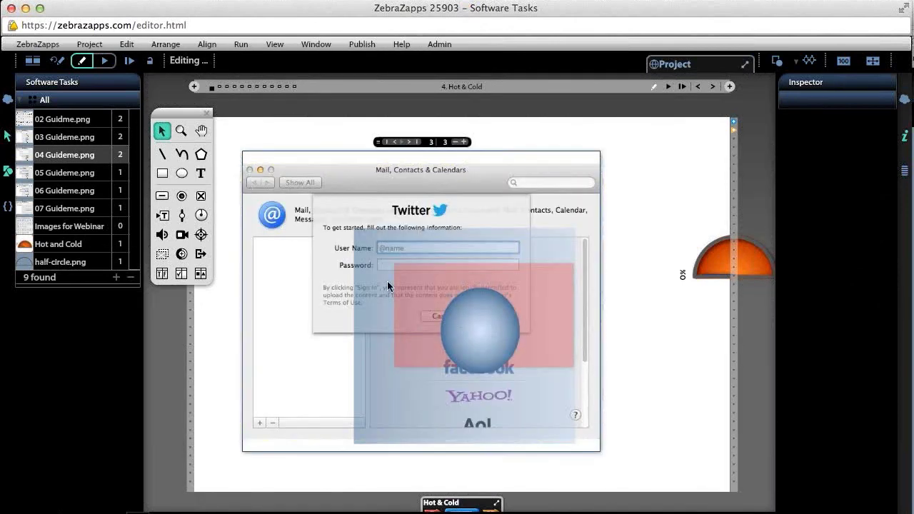
# - Shift Warm and Hot over the Twitter sign-in dialog, and reshape the Hot Spot to about 288 by 30 over the User Name field
pyautogui.moveTo(382, 279); pyautogui.dragTo(321, 205)
pyautogui.click(412, 276)
pyautogui.moveTo(394, 265); pyautogui.dragTo(343, 212)
pyautogui.click(422, 273)
pyautogui.moveTo(422, 278); pyautogui.dragTo(399, 261)
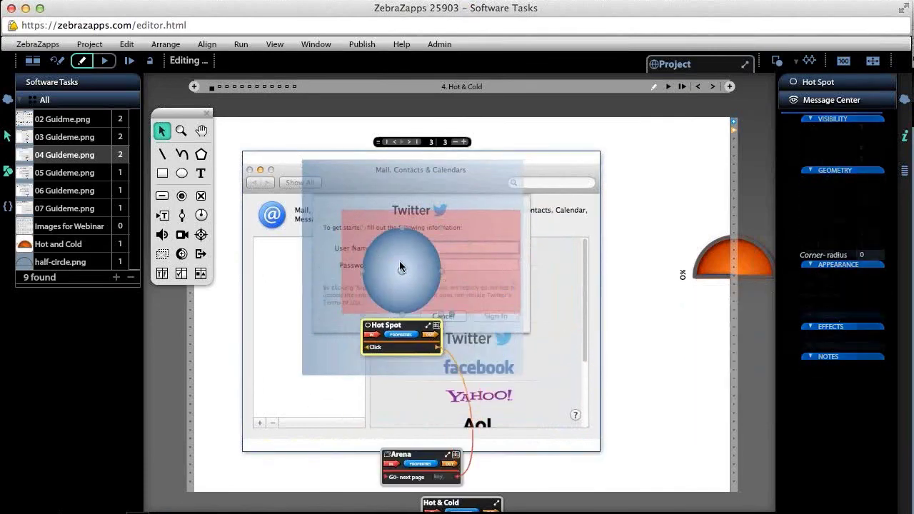
pyautogui.moveTo(396, 300); pyautogui.dragTo(523, 249)
pyautogui.moveTo(446, 265); pyautogui.dragTo(444, 263)
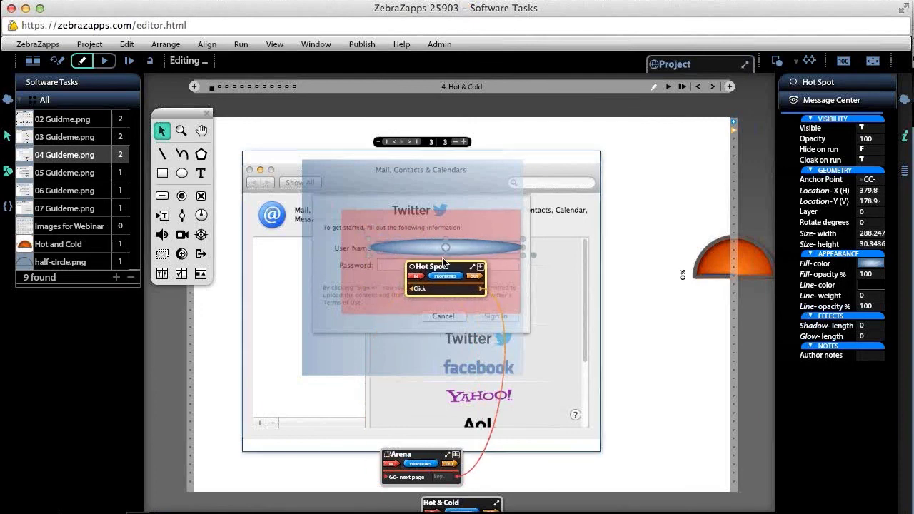
pyautogui.click(692, 215)
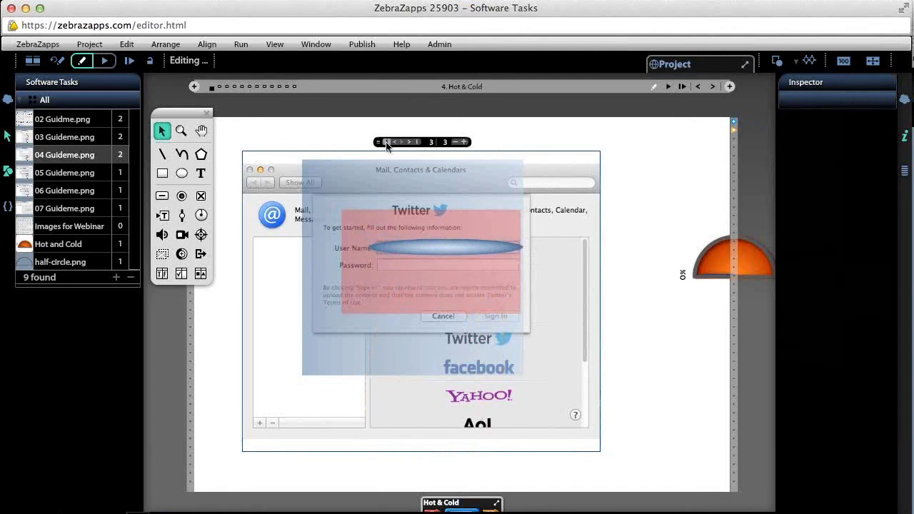
# - Move the gauge back onto the stage, beside the arena's upper right corner
pyautogui.moveTo(714, 262); pyautogui.dragTo(661, 173)
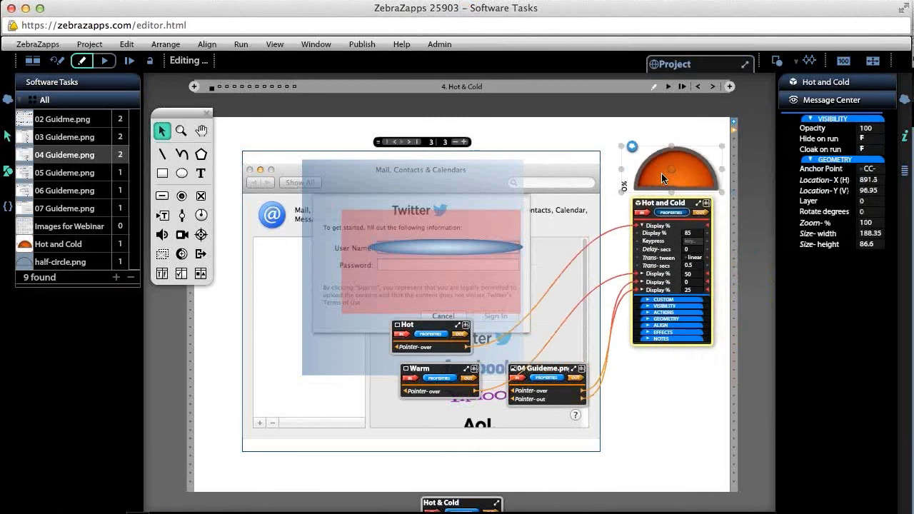
pyautogui.click(650, 130)
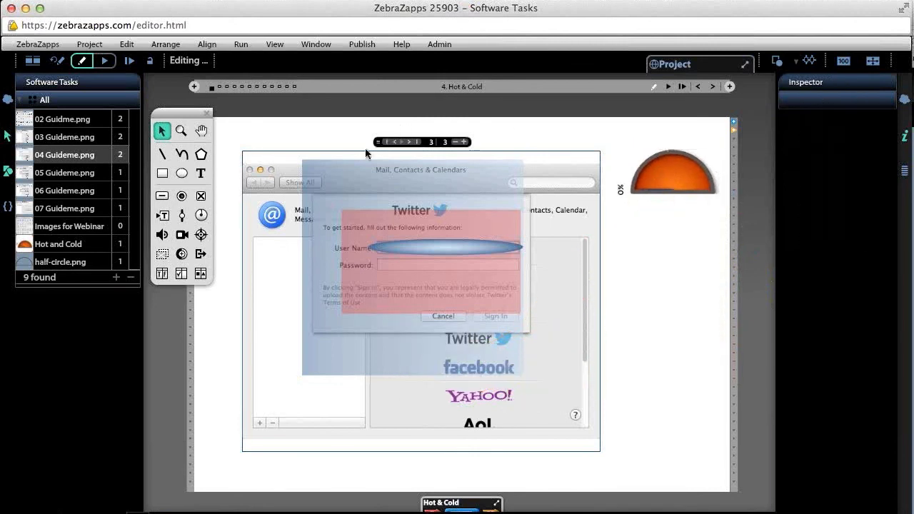
# - Return the arena to its first page and test-run the Hot & Cold event through Mail, Contacts & Calendars and Twitter
pyautogui.click(387, 143)
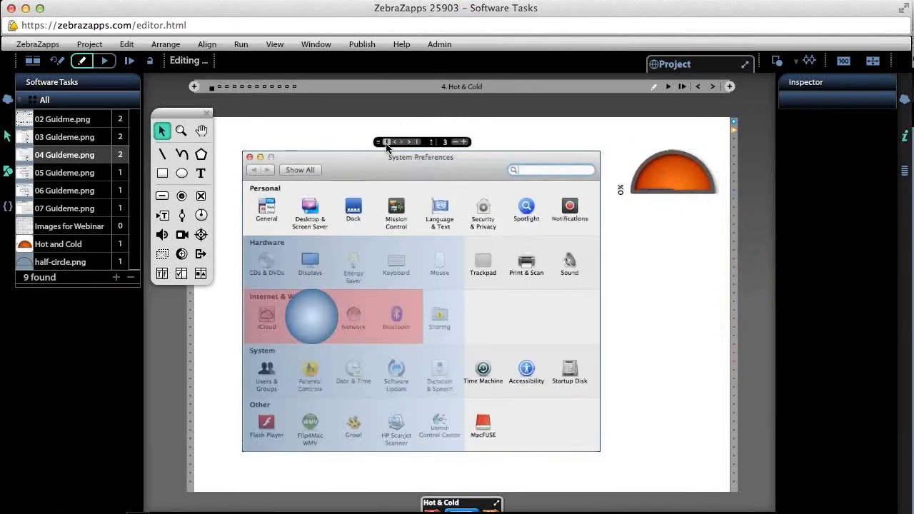
pyautogui.click(668, 86)
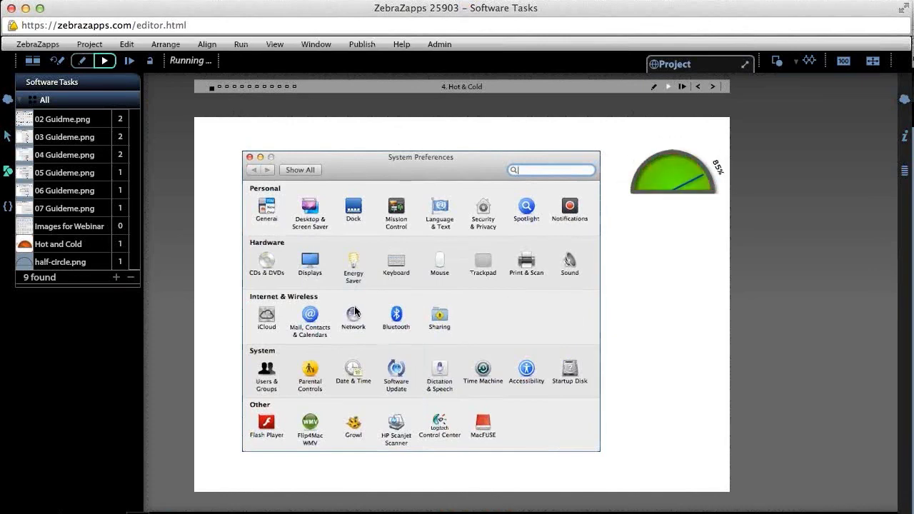
pyautogui.click(313, 316)
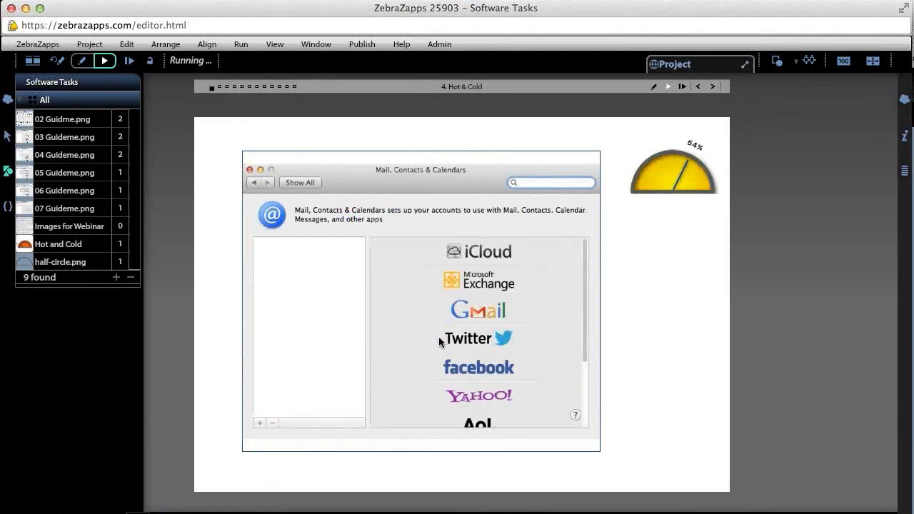
pyautogui.click(482, 340)
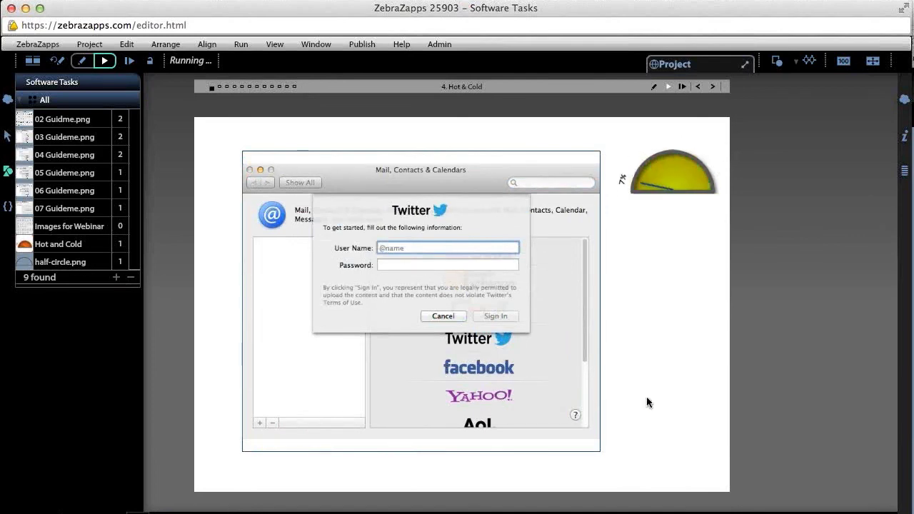
# - Run the project from the Challenge event and make wrong choices in System Preferences to reach the help options
pyautogui.click(33, 63)
pyautogui.moveTo(500, 401); pyautogui.dragTo(319, 398)
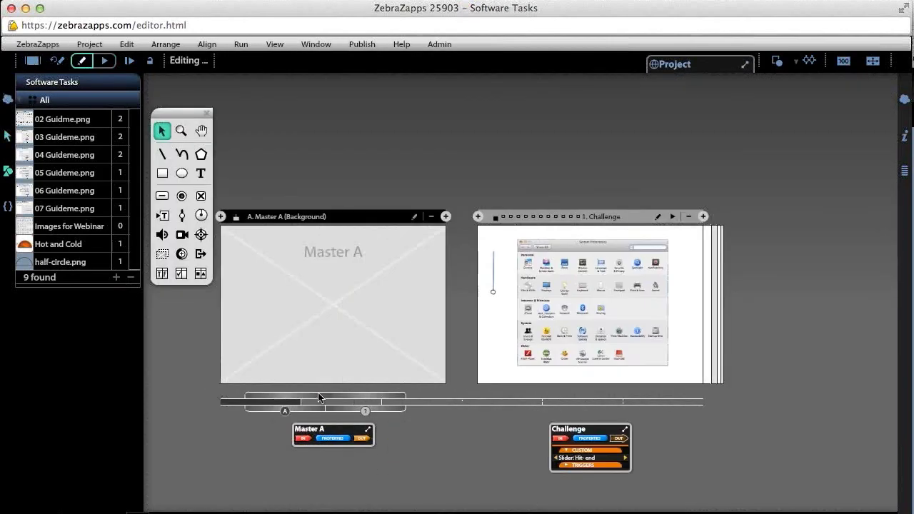
pyautogui.click(107, 61)
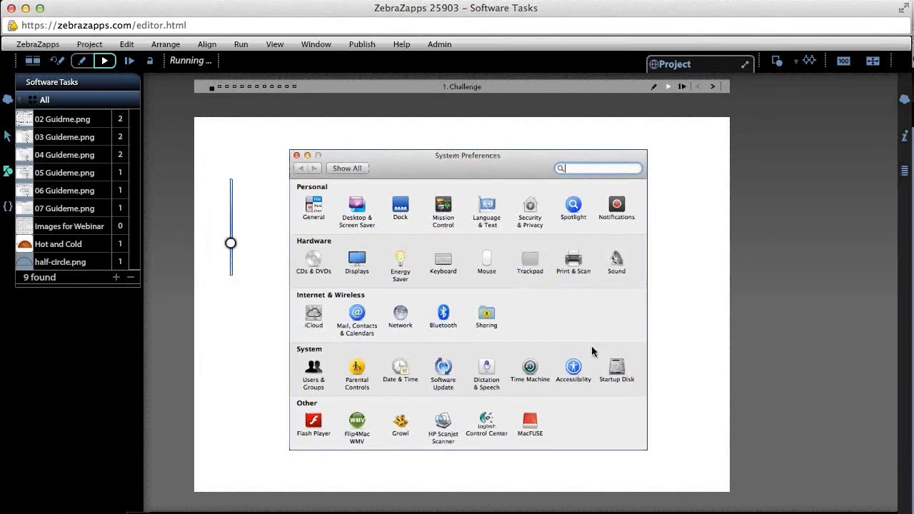
pyautogui.click(382, 355)
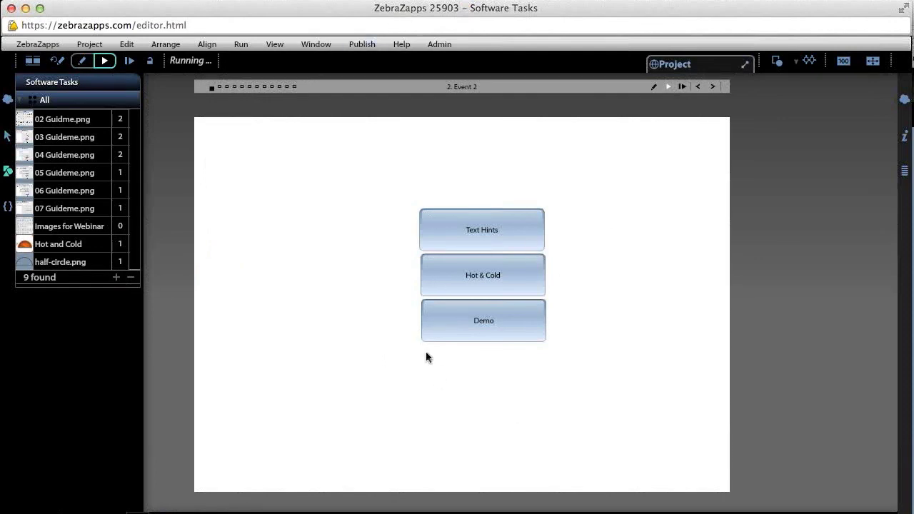
# - Choose Hot & Cold help, test Mail, Contacts & Calendars and Twitter, and return to the event overview in edit mode
pyautogui.click(440, 279)
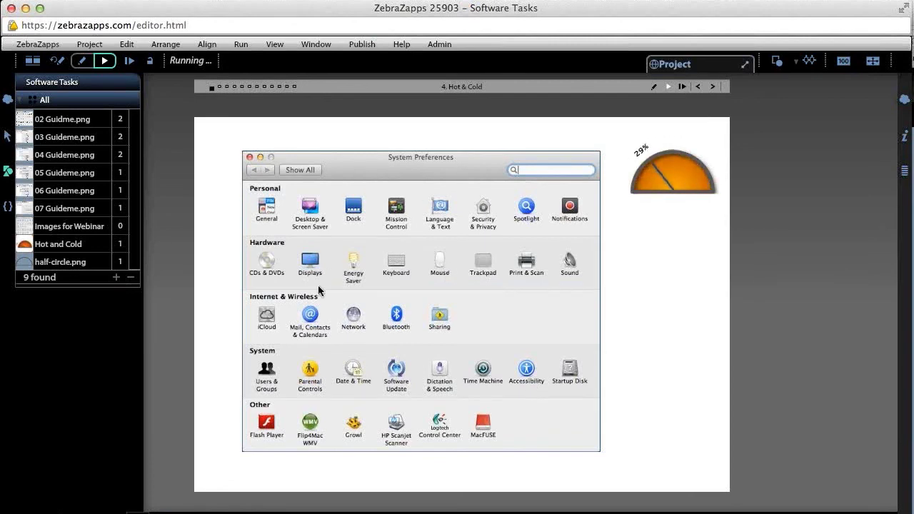
pyautogui.click(311, 323)
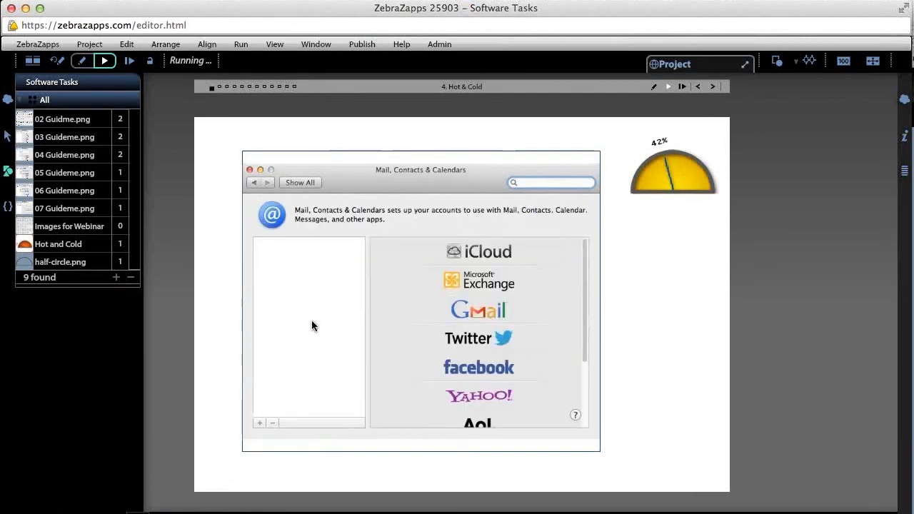
pyautogui.click(462, 340)
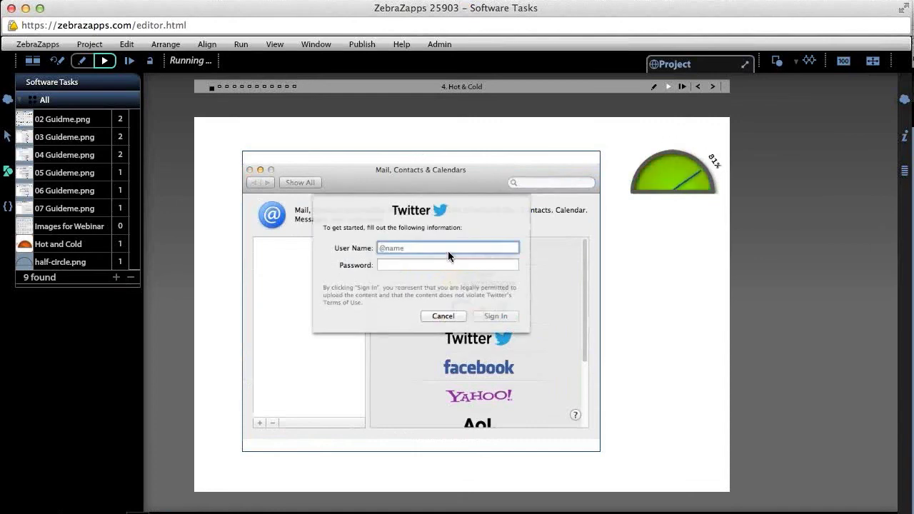
pyautogui.click(63, 64)
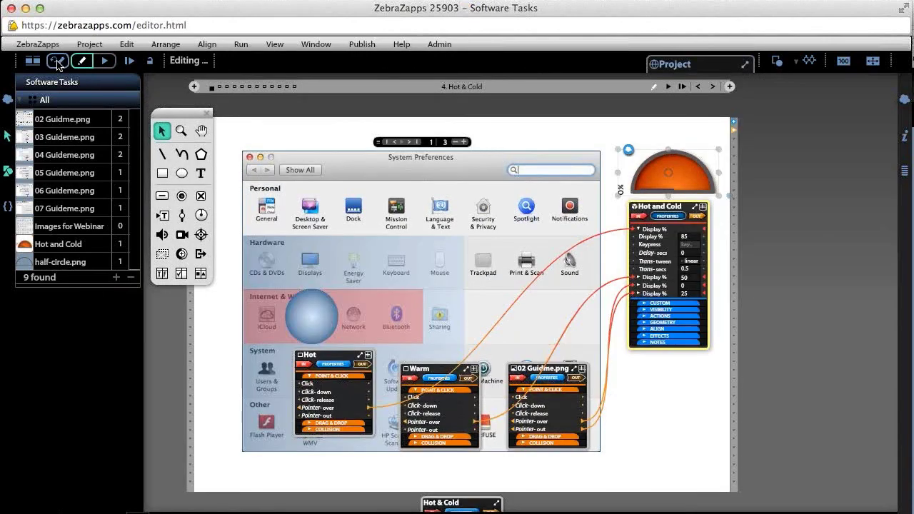
pyautogui.click(41, 63)
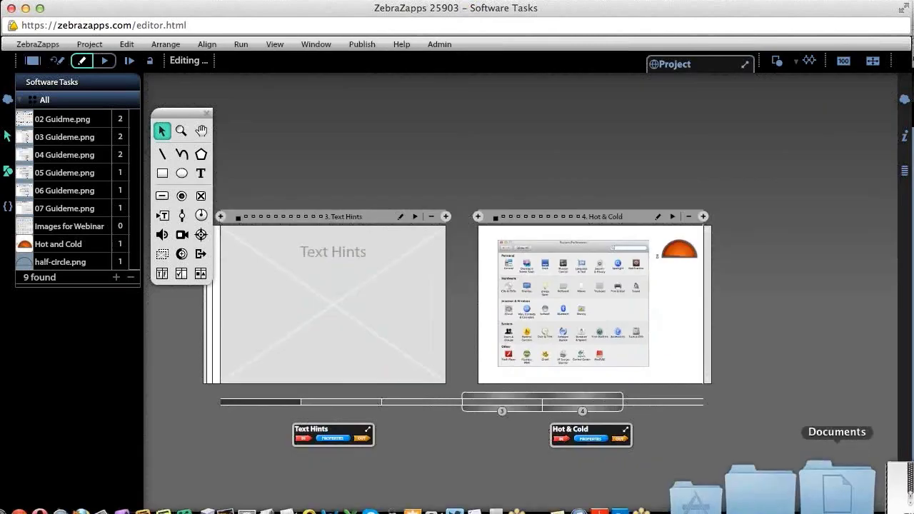